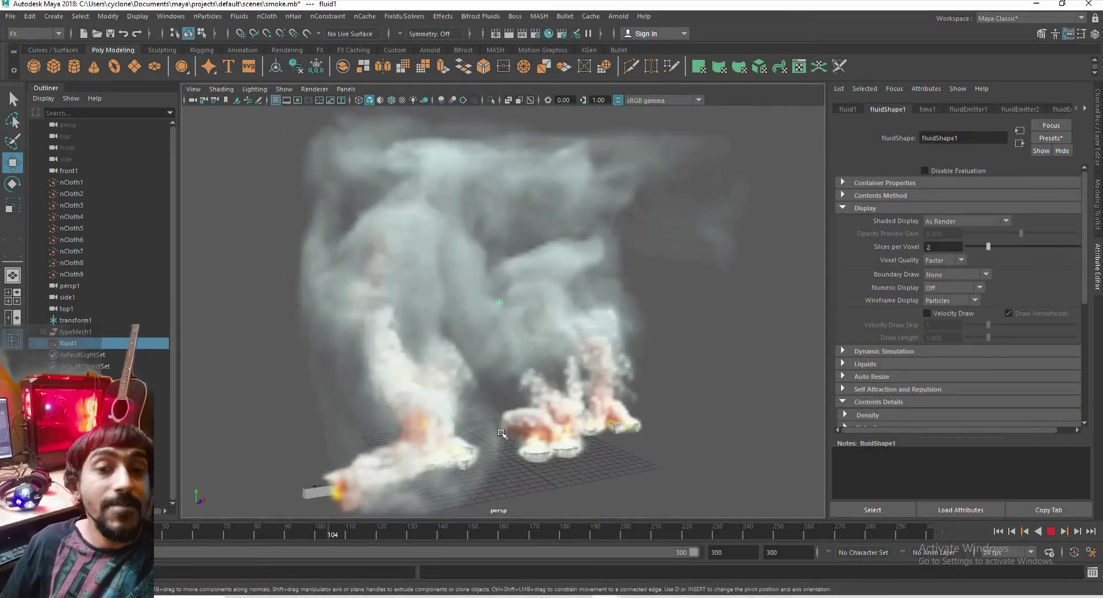
Orbit around the smoke and fire simulation, then add an Arnold Skydome Light
mouse_move(529, 438)
left_mouse_down("alt")
mouse_move(594, 458)
mouse_move(734, 460)
mouse_move(698, 473)
mouse_move(725, 471)
mouse_move(496, 479)
mouse_move(343, 455)
mouse_move(598, 399)
mouse_move(517, 423)
mouse_move(729, 438)
left_mouse_up("alt")
scroll(535, 403, "up", 3)
scroll(536, 404, "up", 3)
scroll(517, 424, "down", 3)
mouse_move(729, 439)
right_mouse_down("alt")
mouse_move(698, 453)
mouse_move(650, 442)
right_mouse_up("alt")
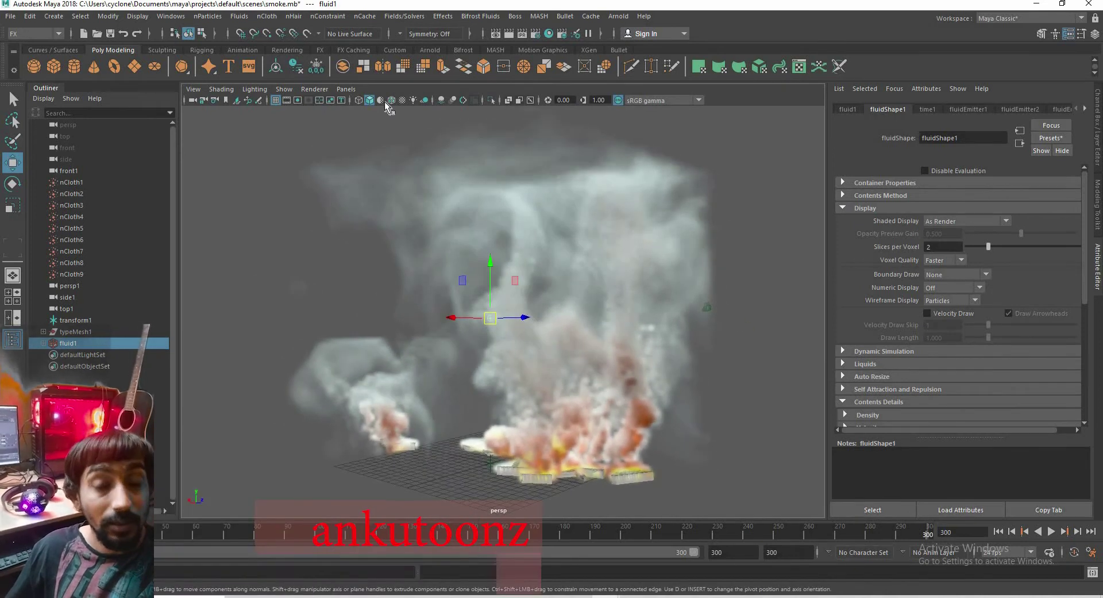
left_click(618, 16)
mouse_move(637, 74)
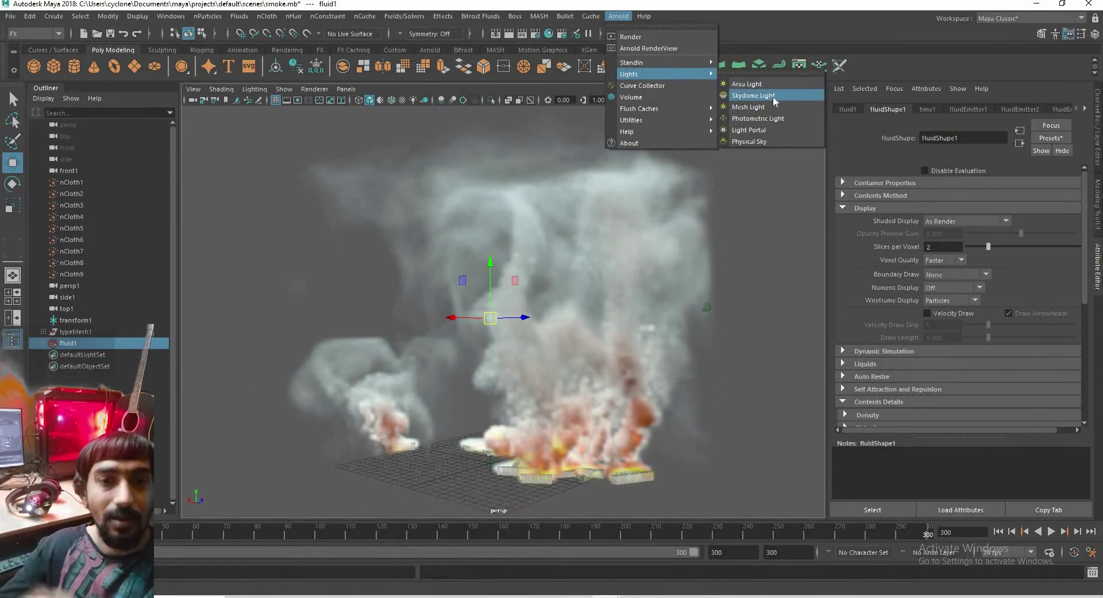
left_click(773, 95)
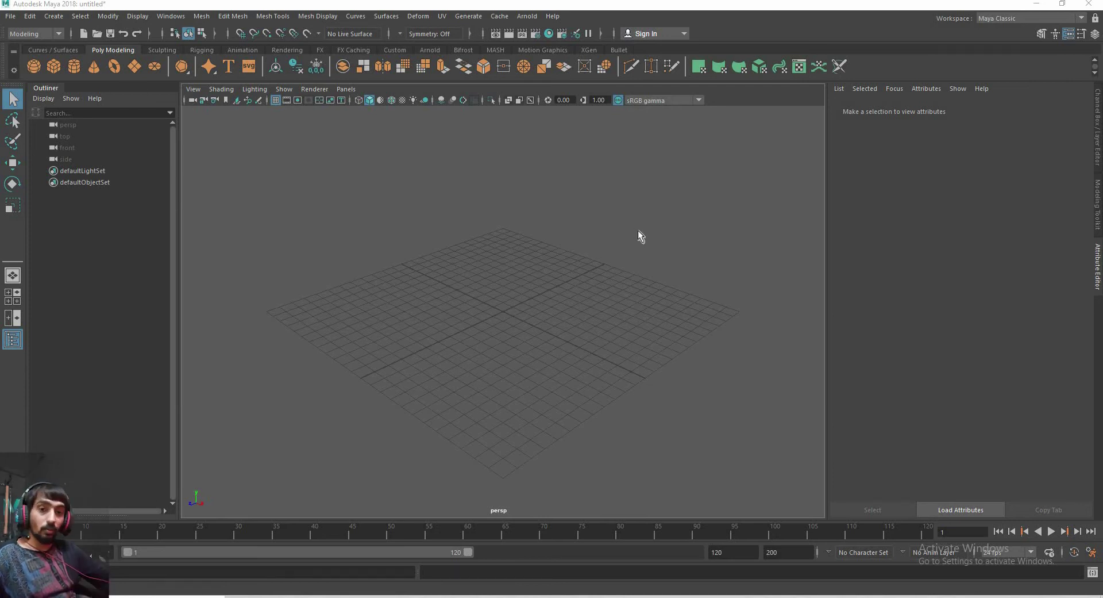
With the Modeling menu set active, create a default 3D Type text object
key("space")
key("space")
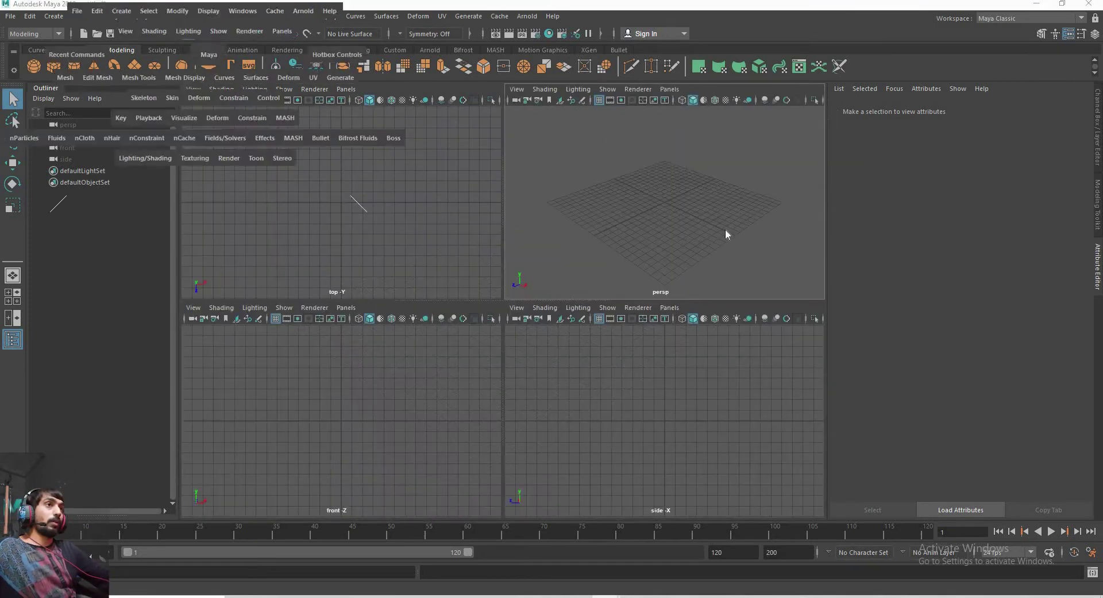
key("space")
key("w")
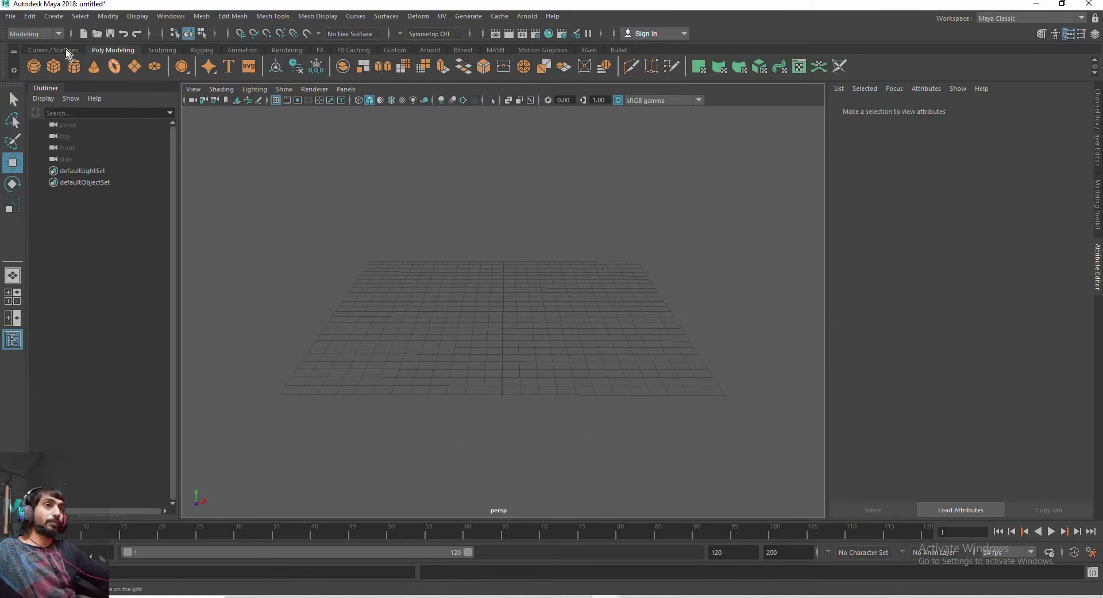
left_click(33, 47)
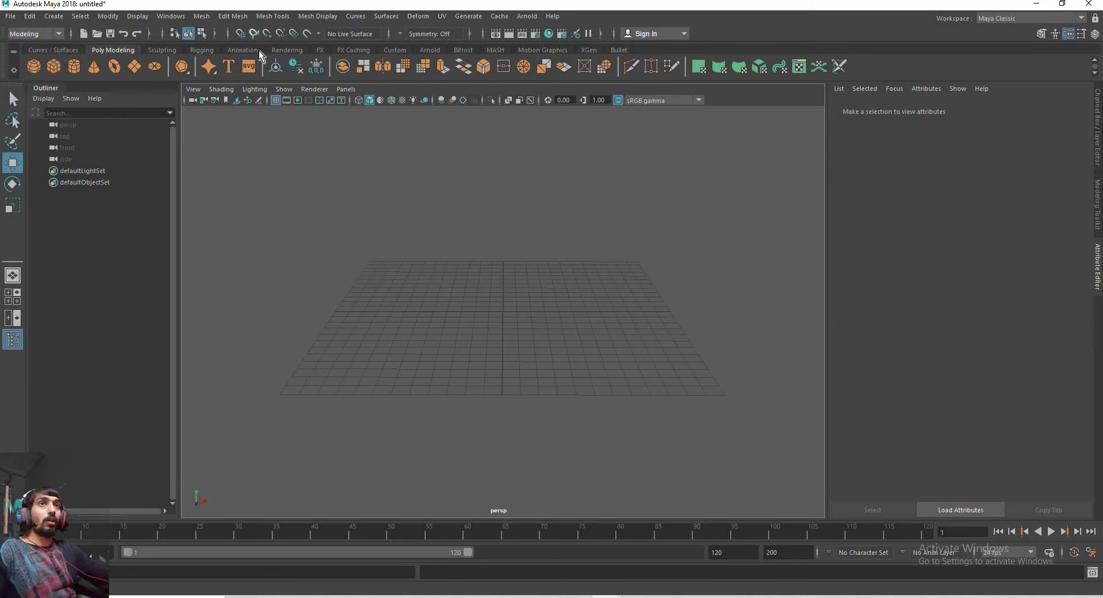
left_click(273, 69)
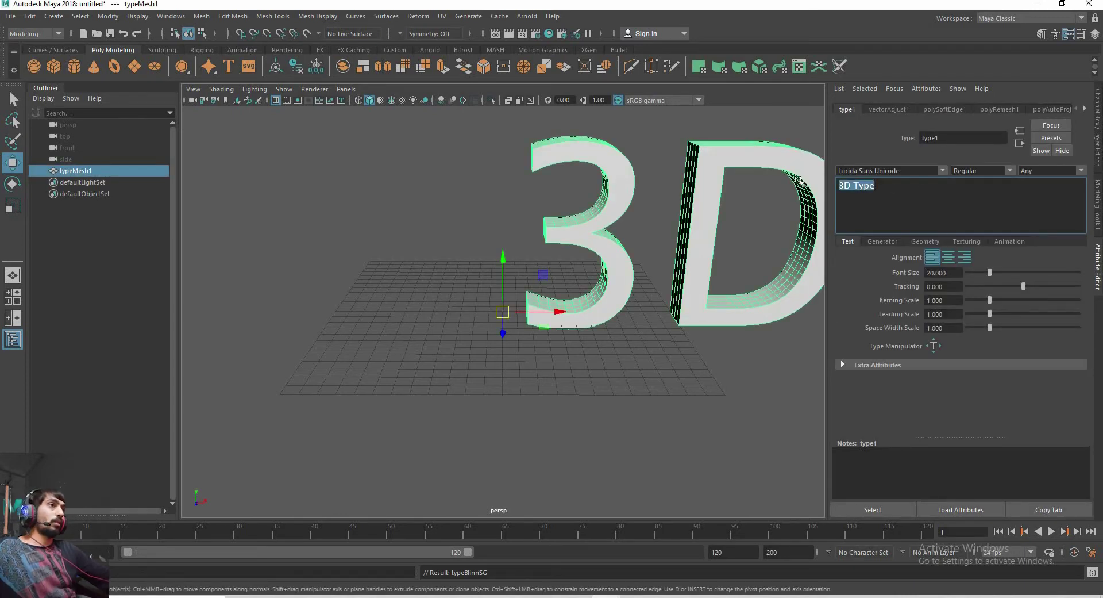
Frame the 3D text and retype its content as 'AnkuToonz'
key("f")
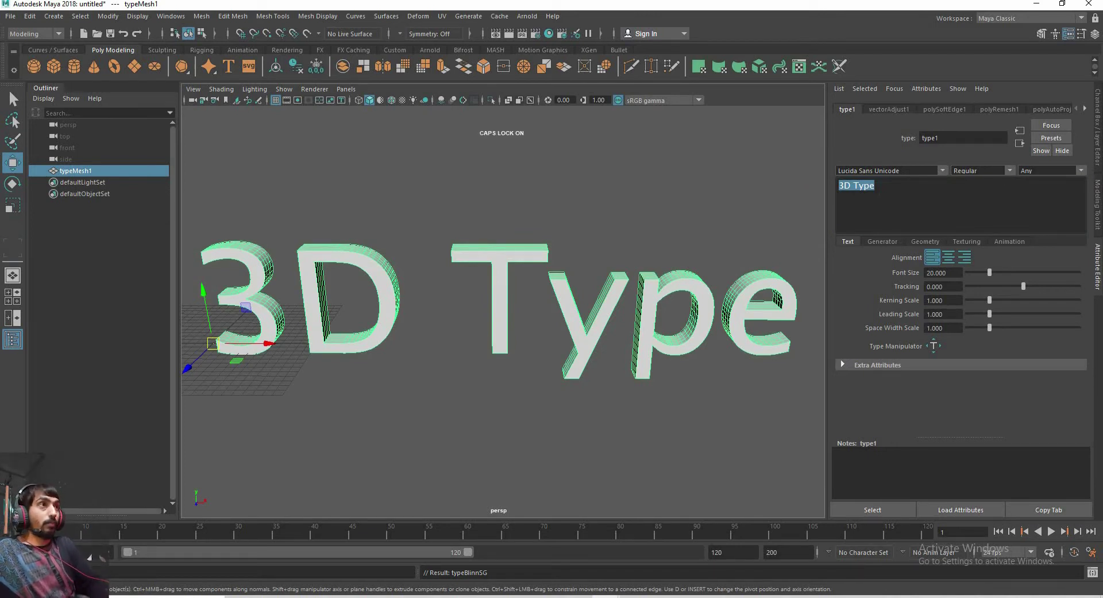
type("A")
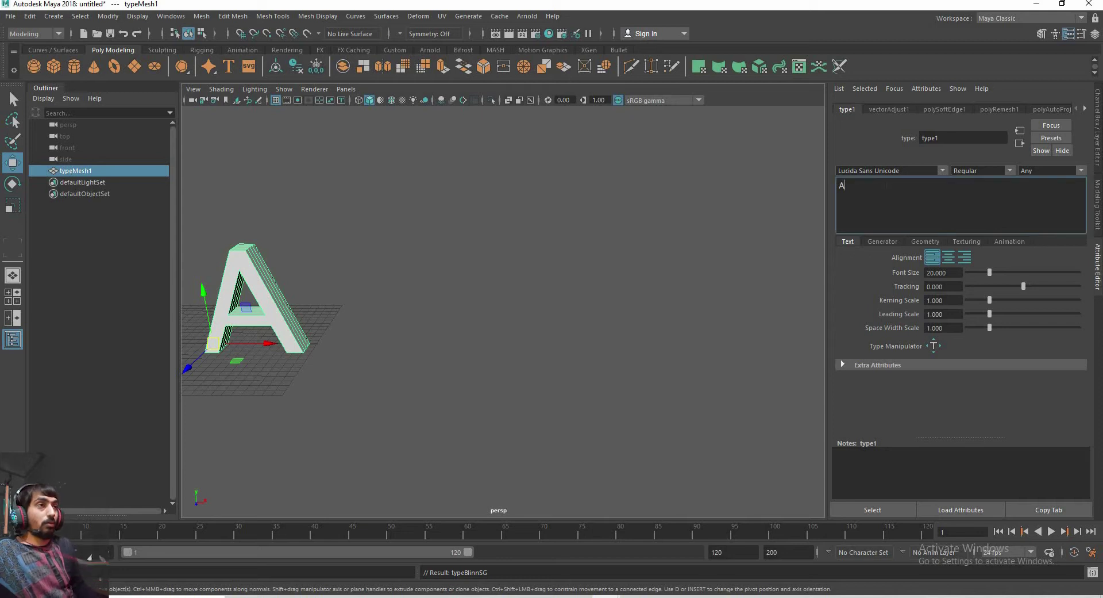
type("nku")
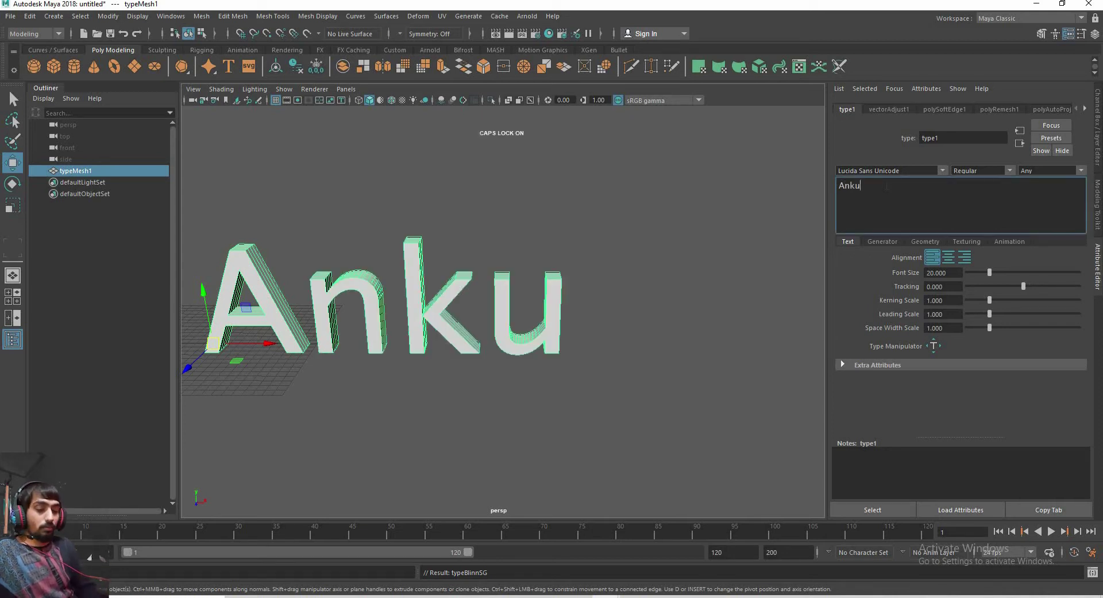
type("Toonz")
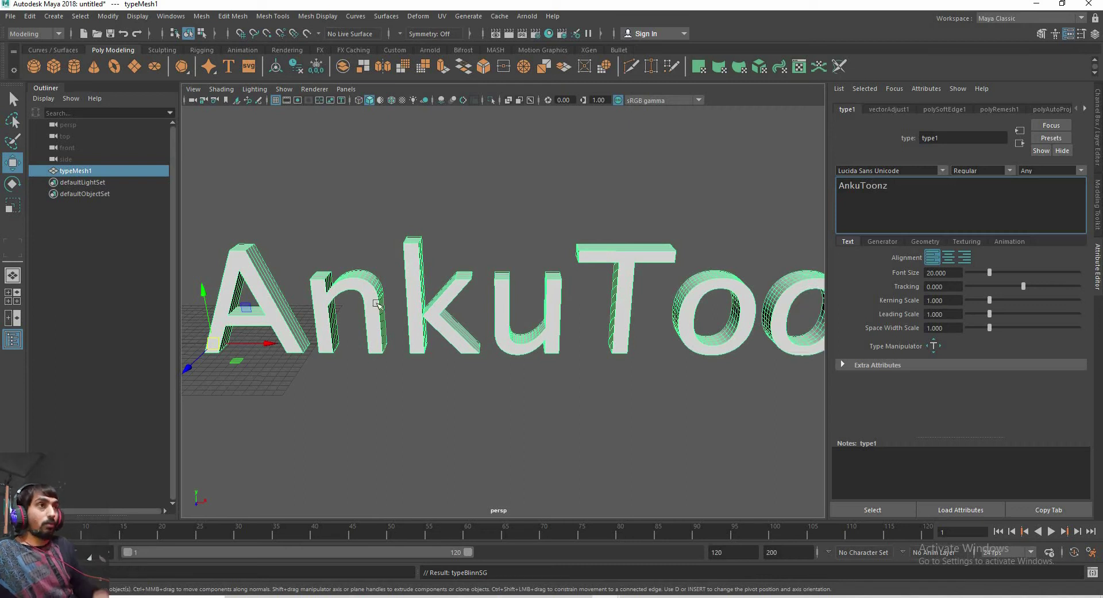
scroll(376, 303, "down", 3)
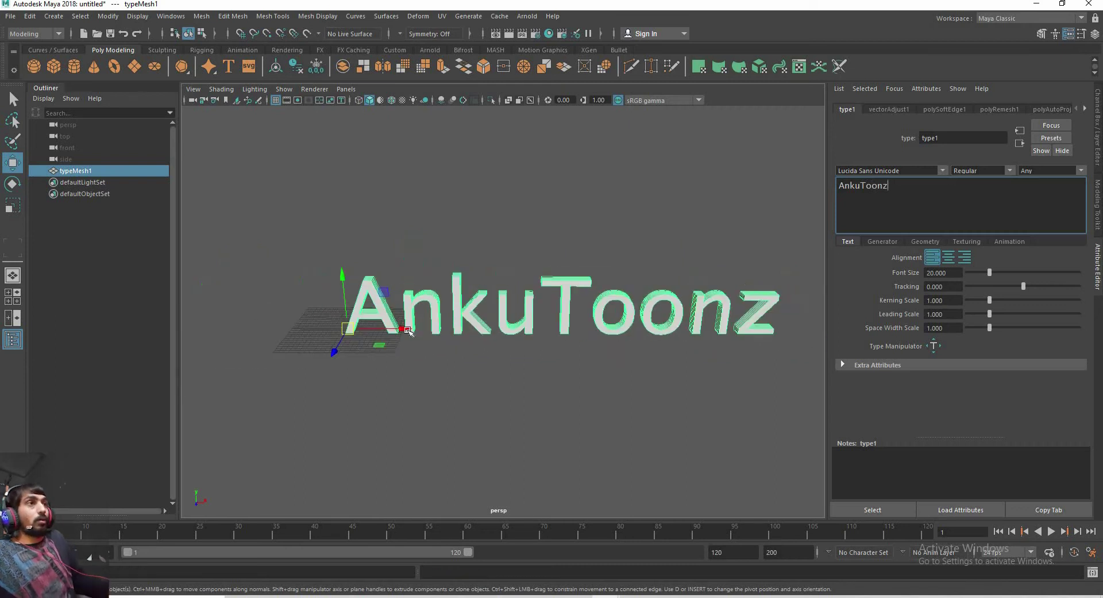
type("w")
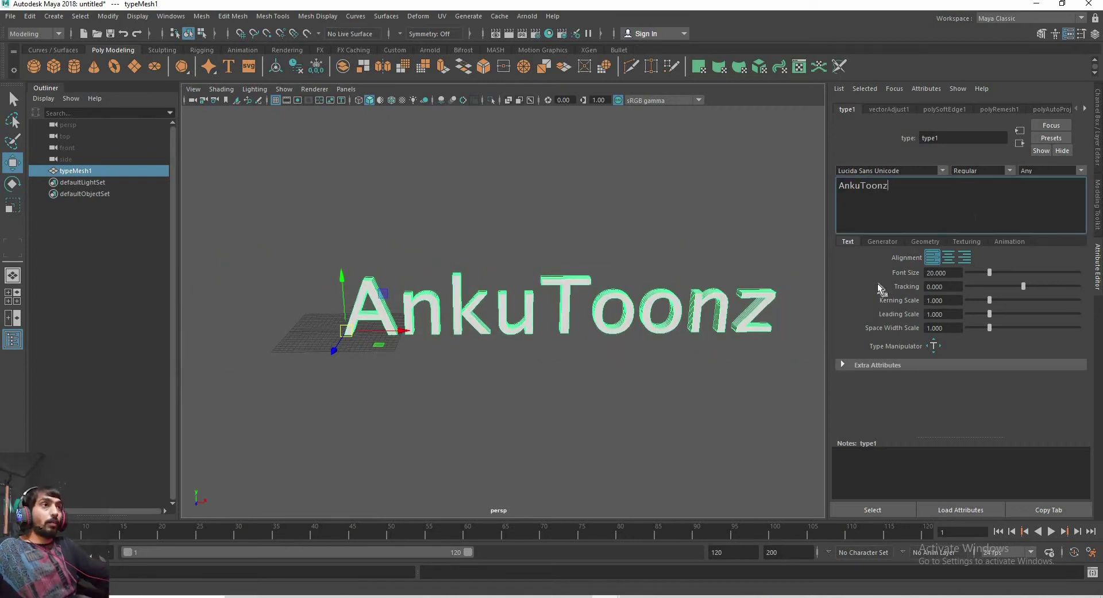
Scale the AnkuToonz text down much smaller and nudge it along X
left_click(517, 414)
left_click(343, 283)
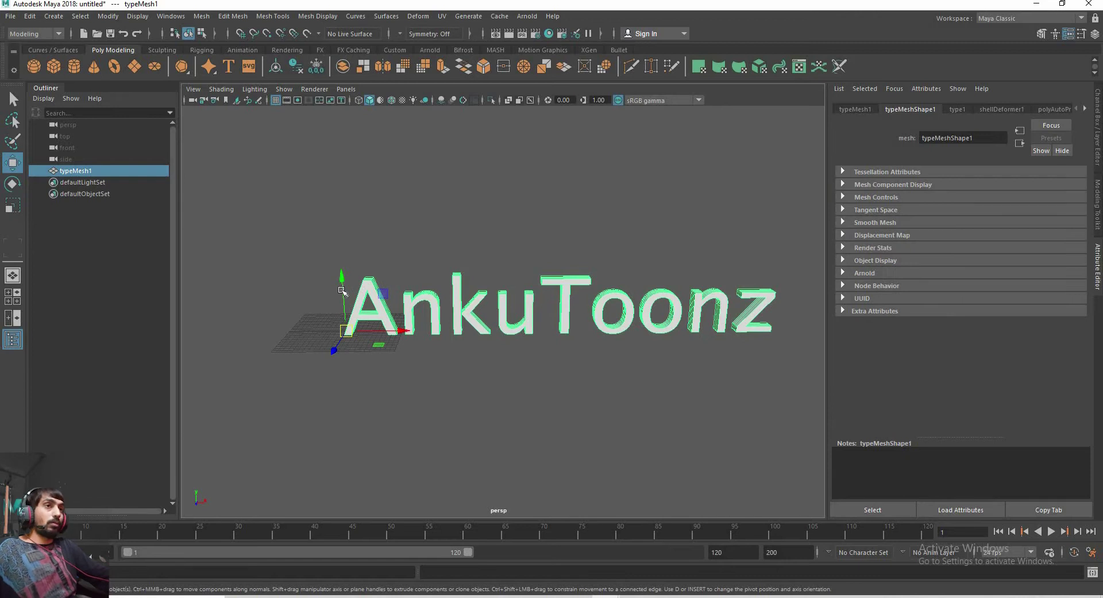
left_click_drag(341, 290, 342, 164)
key("ctrl+z")
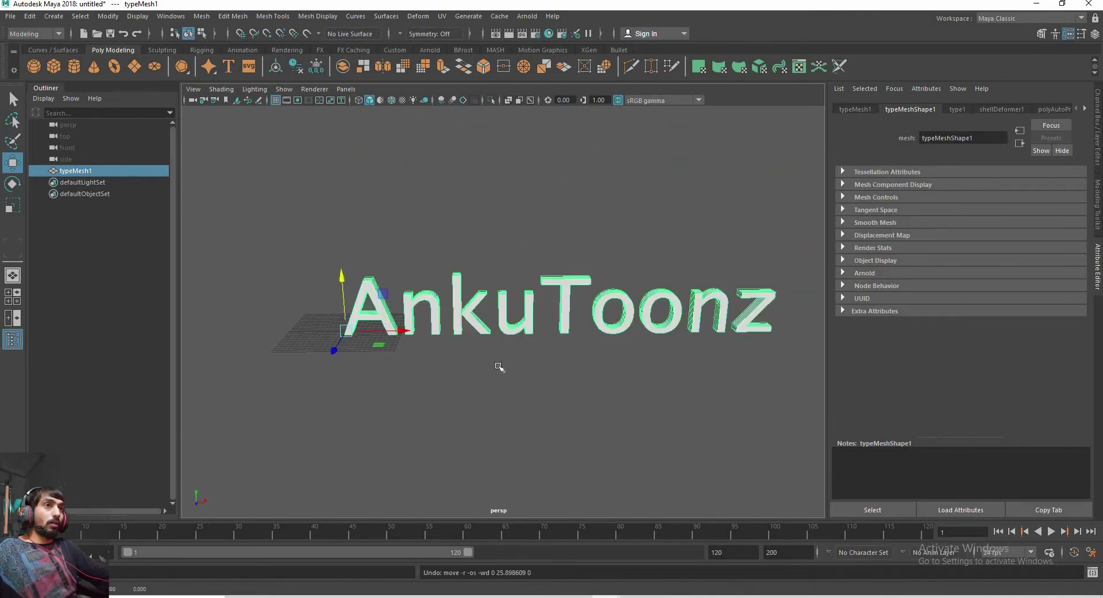
key("r")
mouse_move(333, 354)
left_mouse_down()
mouse_move(236, 386)
mouse_move(359, 345)
mouse_move(330, 326)
mouse_move(299, 327)
left_mouse_up()
key("w")
scroll(545, 362, "up", 3)
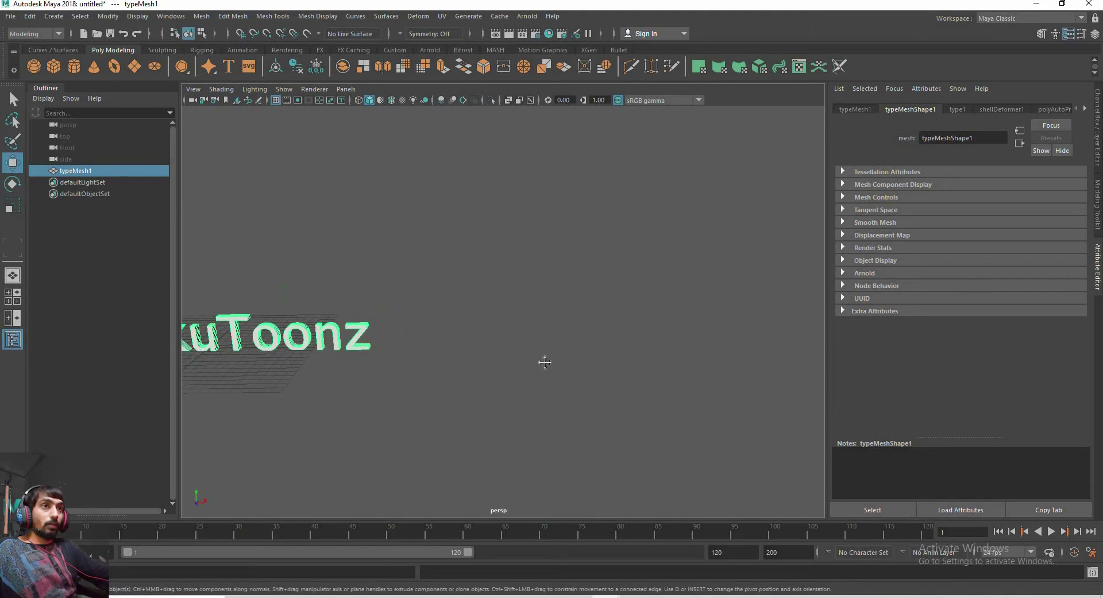
middle_click_drag(212, 361, 448, 361, "alt")
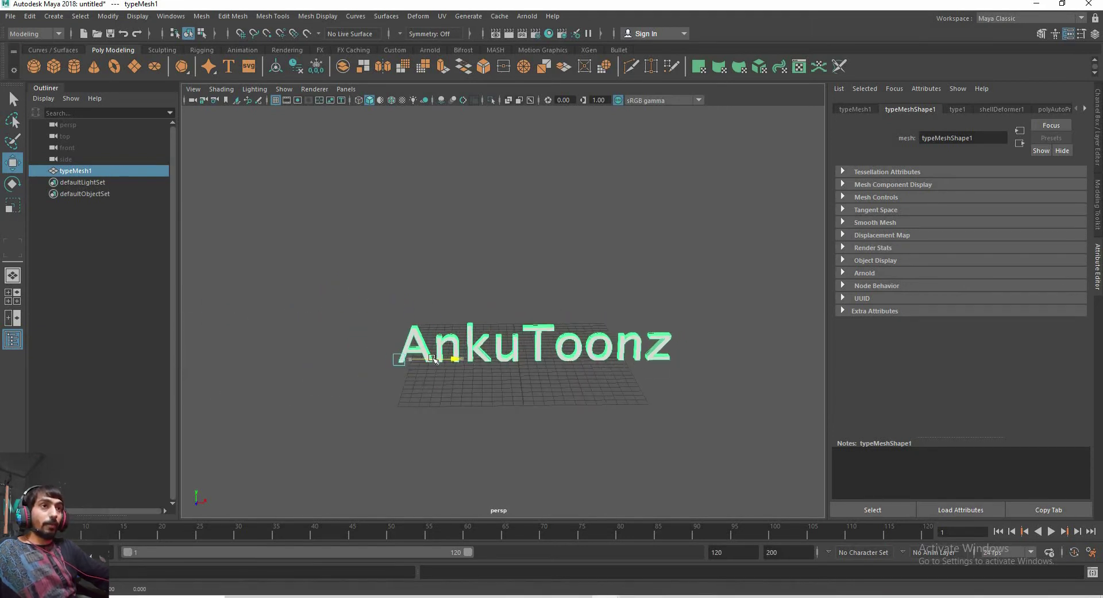
scroll(428, 370, "up", 2)
scroll(420, 377, "up", 2)
left_click_drag(389, 388, 386, 387)
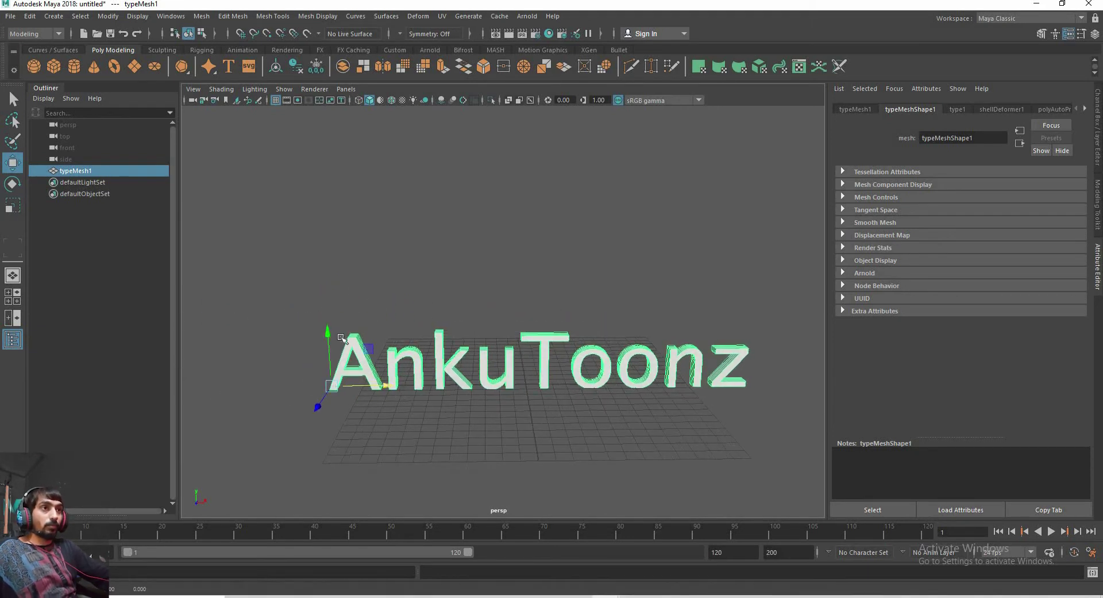
Centre the text object's pivot with Modify > Center Pivot
mouse_move(628, 398)
left_mouse_down("alt")
mouse_move(377, 370)
mouse_move(399, 434)
mouse_move(583, 411)
mouse_move(461, 425)
left_mouse_up("alt")
mouse_move(320, 394)
left_mouse_down("alt")
mouse_move(341, 392)
mouse_move(332, 385)
left_mouse_up("alt")
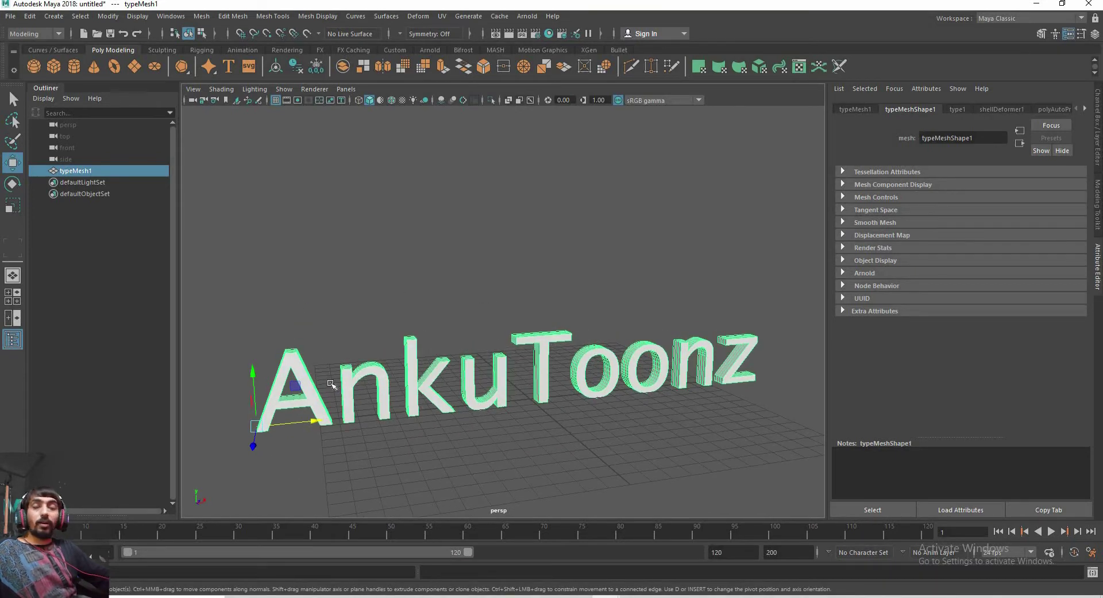
left_click(314, 390)
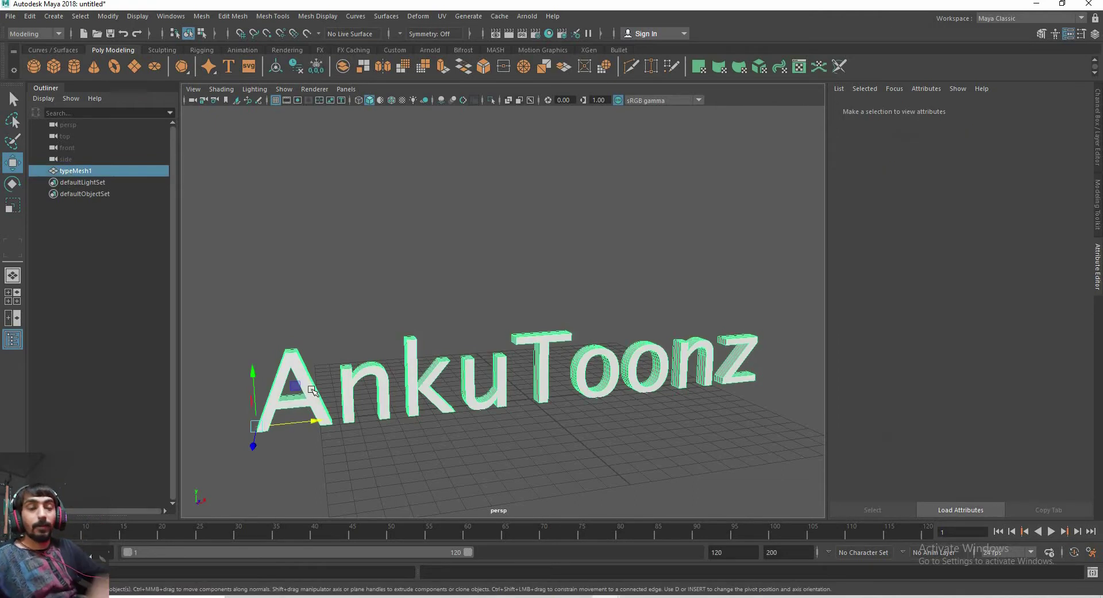
left_click(313, 391)
left_click_drag(313, 391, 320, 411, "alt")
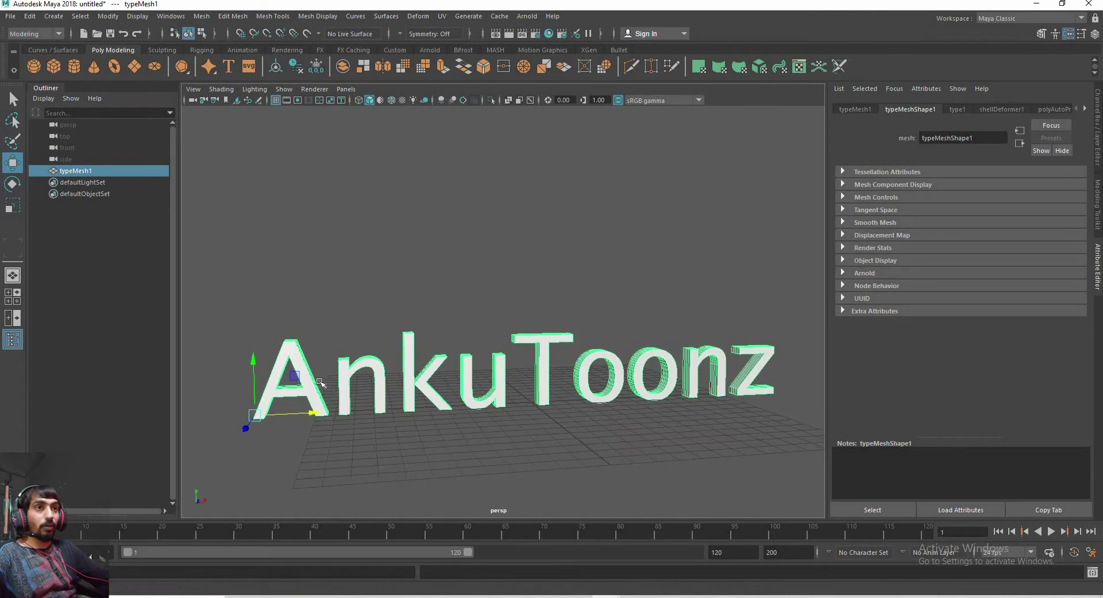
left_click(320, 411)
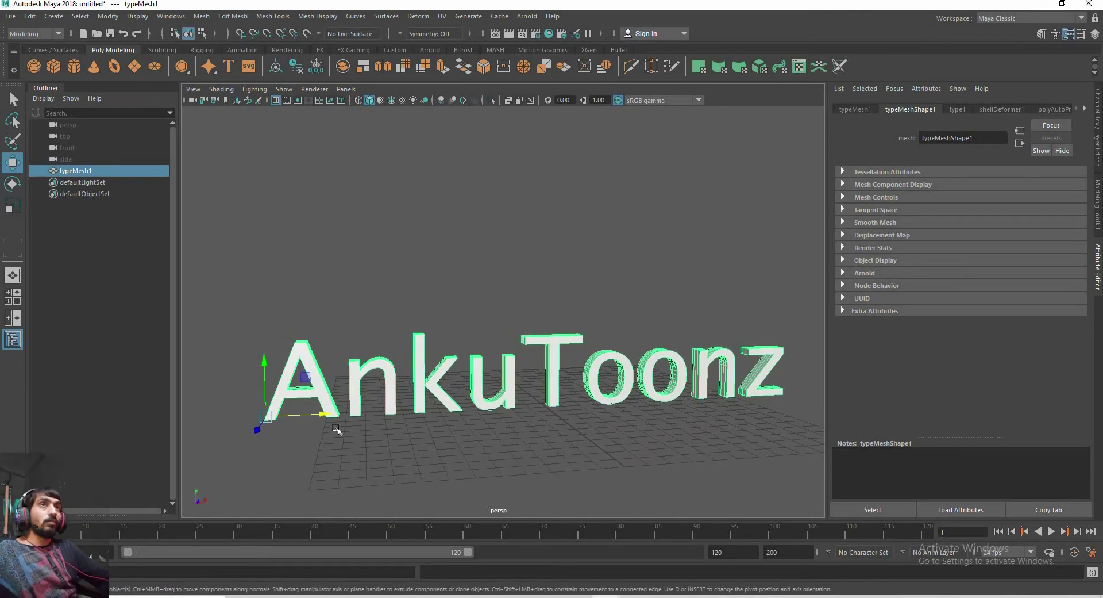
left_click(116, 19)
left_click(144, 109)
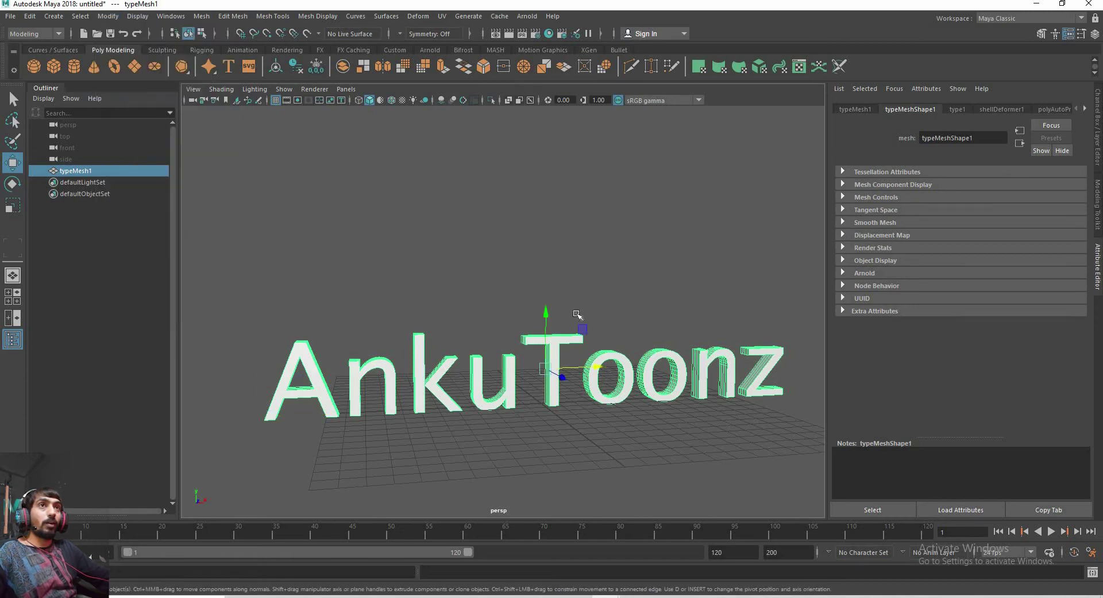
key("ctrl+z")
key("ctrl+z")
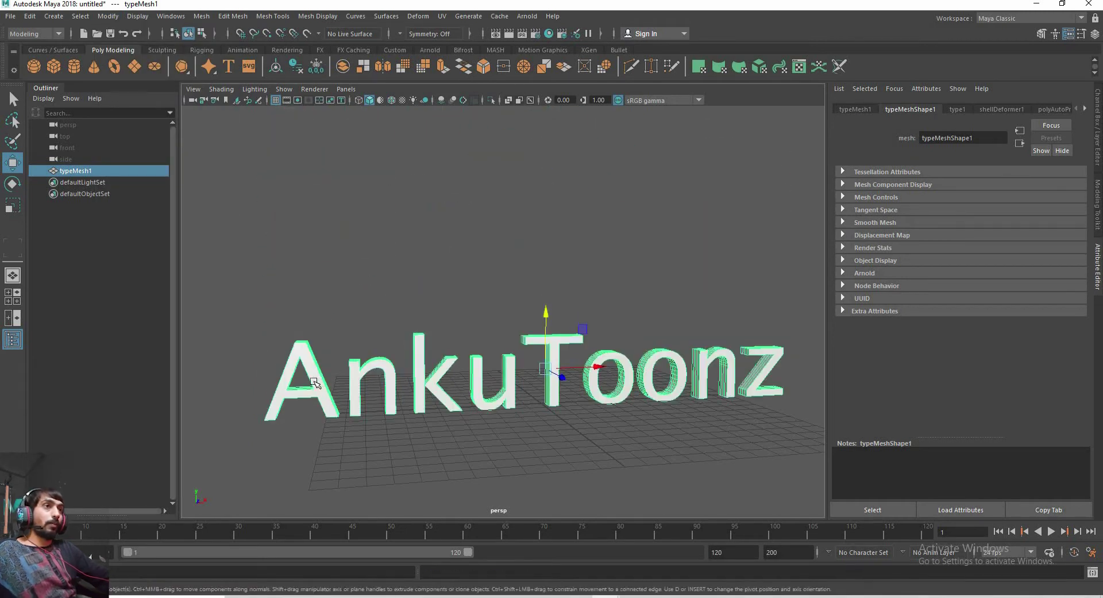
key("ctrl+z")
In face mode, drag-select all the faces of the letter A
left_click(327, 385)
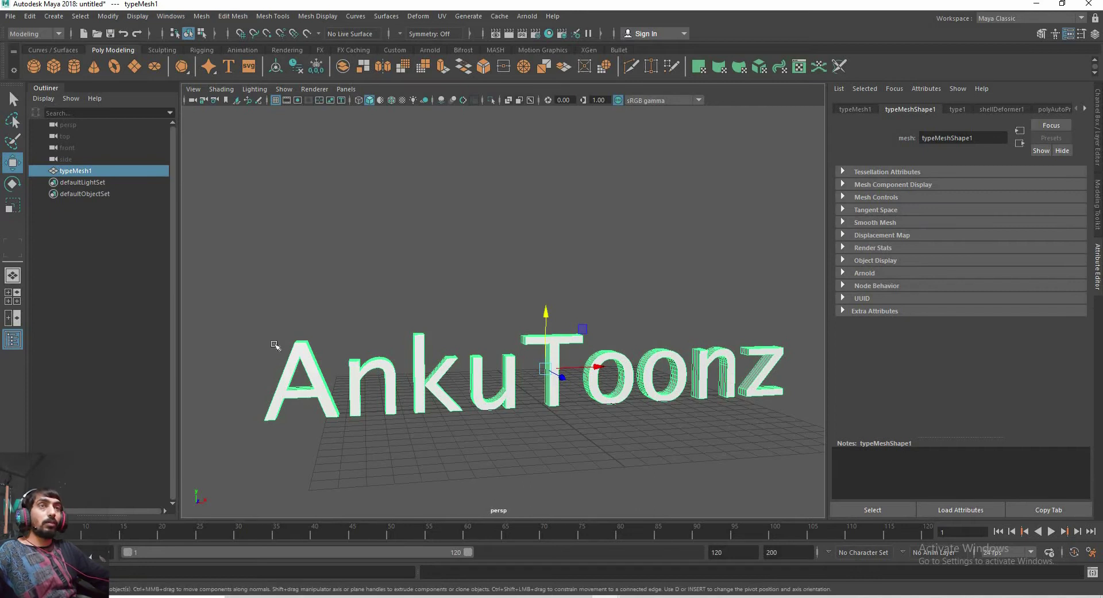
right_click_drag(285, 275, 266, 327)
left_click(274, 309)
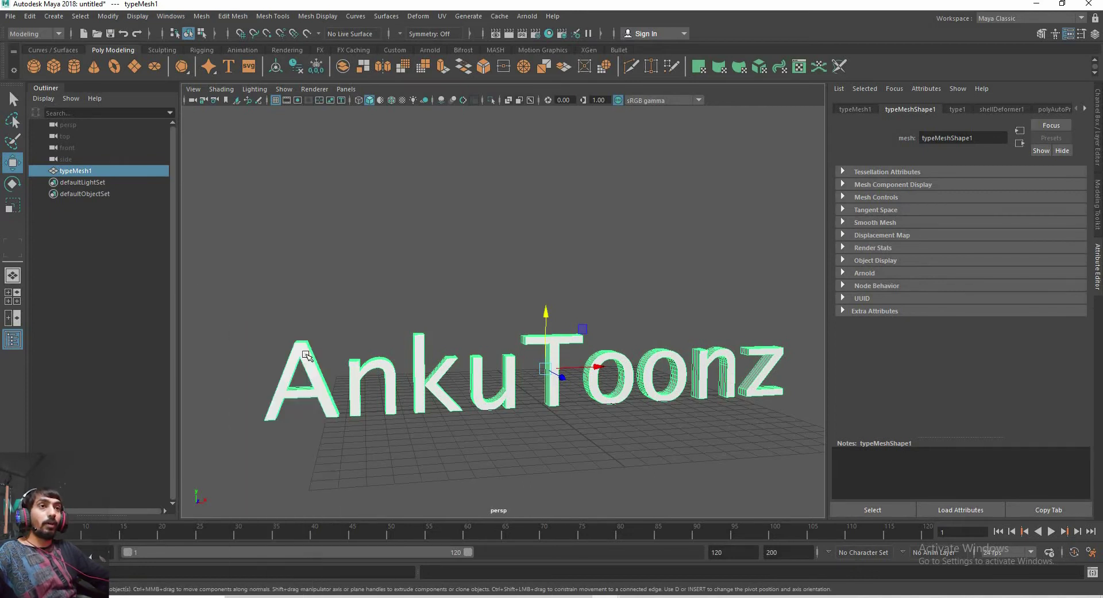
mouse_move(258, 327)
left_mouse_down()
mouse_move(404, 410)
mouse_move(369, 402)
mouse_move(402, 409)
left_mouse_up()
Separate the A from the text mesh and test-move it before undoing
left_click(204, 21)
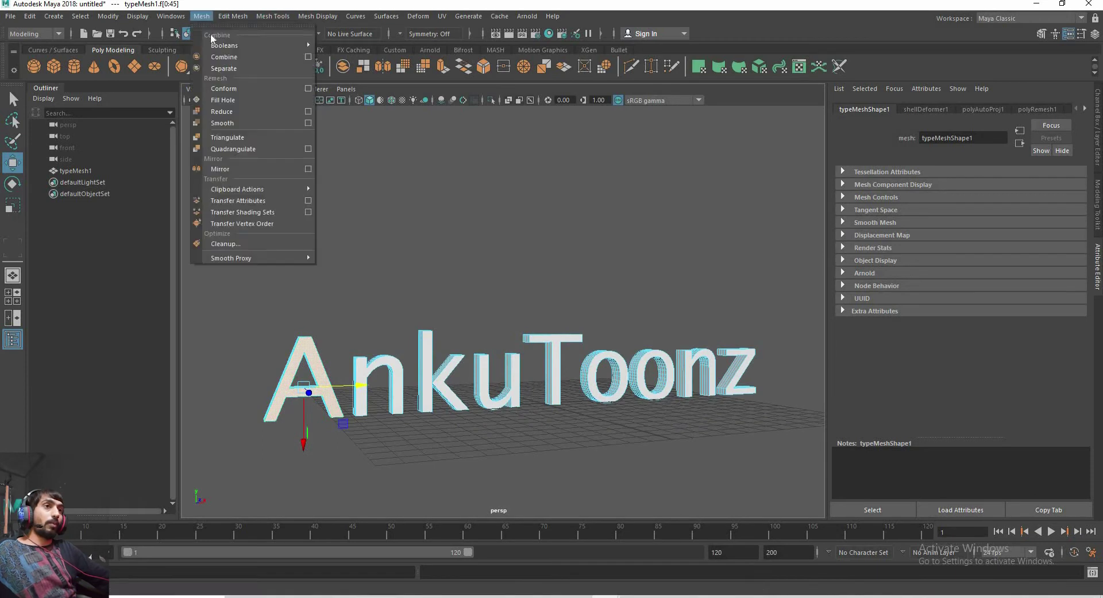
left_click(224, 66)
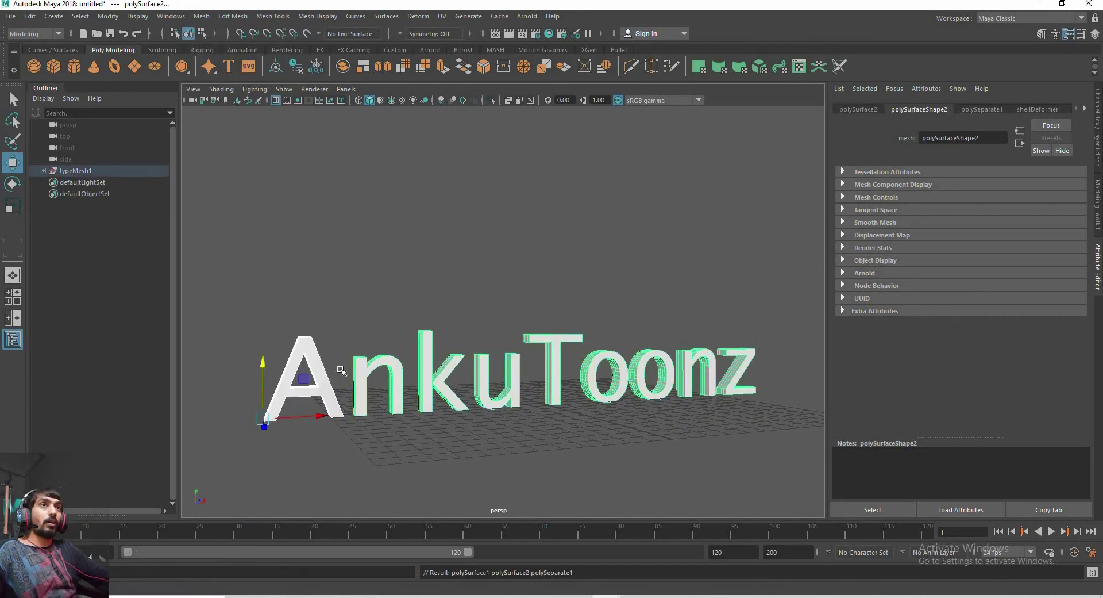
left_click_drag(362, 310, 345, 322, "alt")
left_click(345, 322)
left_click(325, 400)
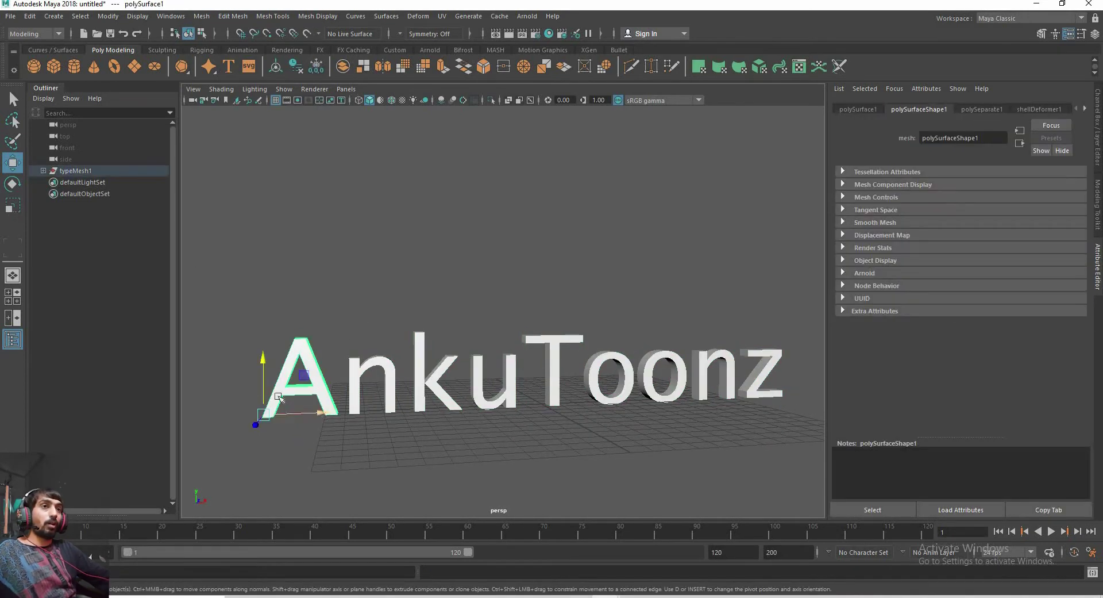
left_click_drag(322, 411, 299, 411)
key("ctrl+z")
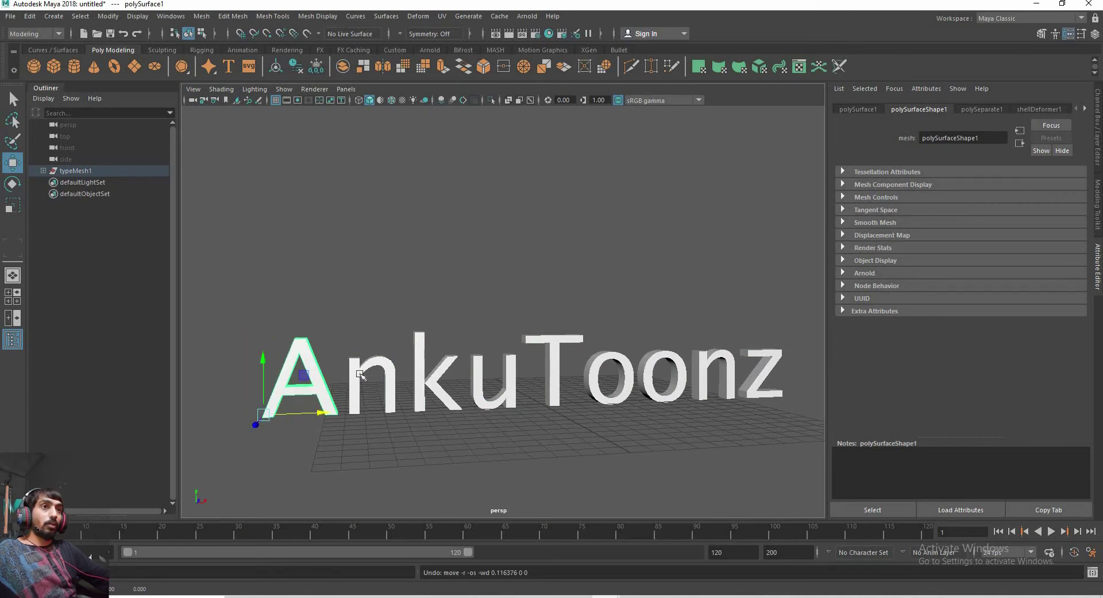
Split the n, k and u letters off into their own meshes
left_click_drag(361, 375, 368, 376, "alt")
left_click(368, 376)
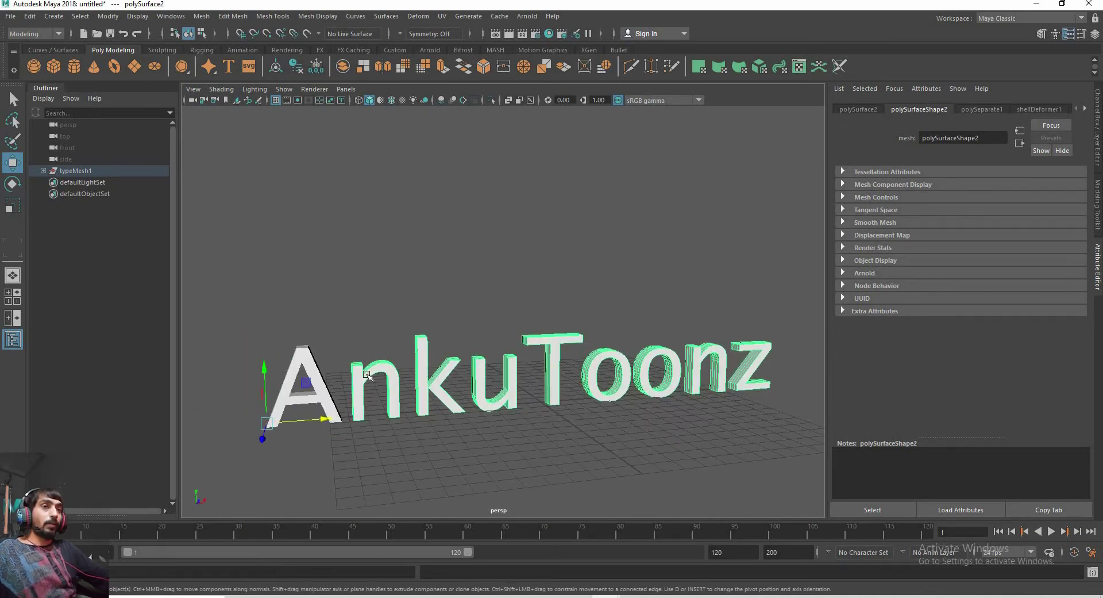
right_click_drag(361, 371, 367, 311)
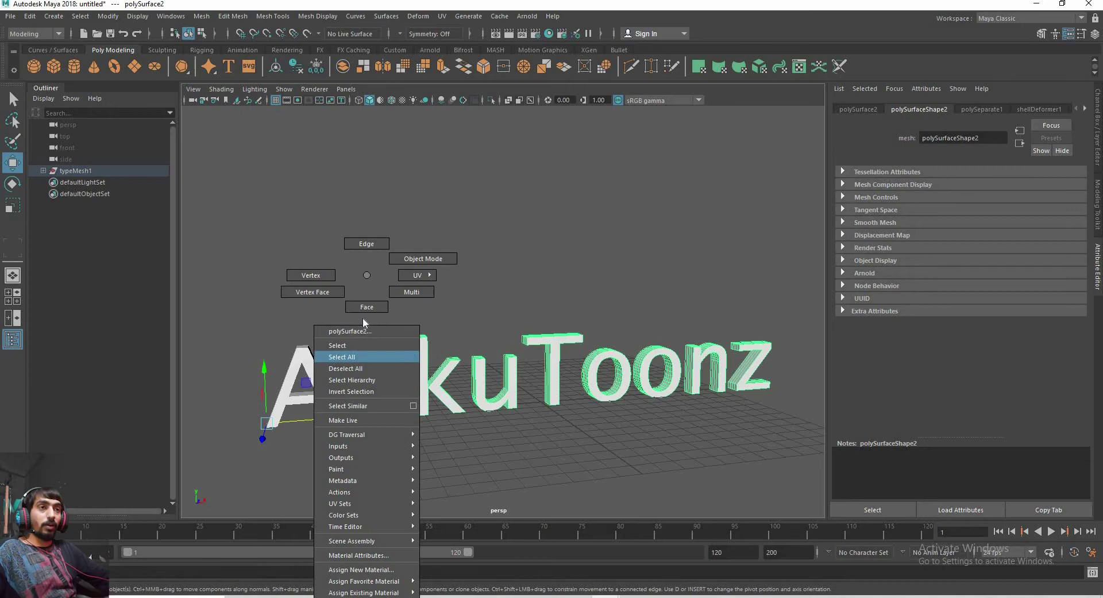
left_click(395, 378)
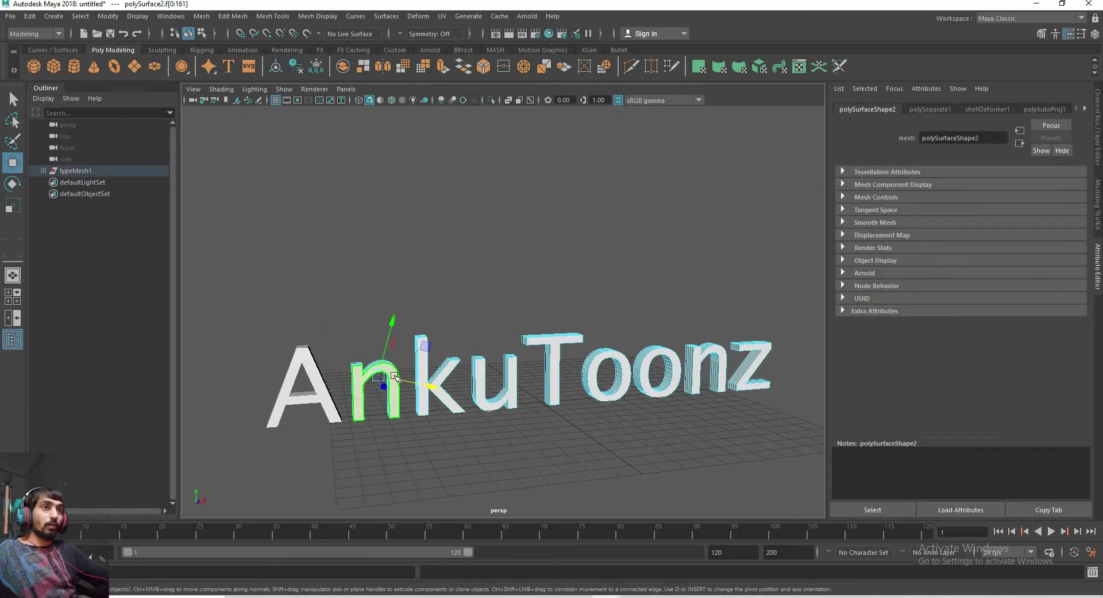
key("g")
right_click(421, 377)
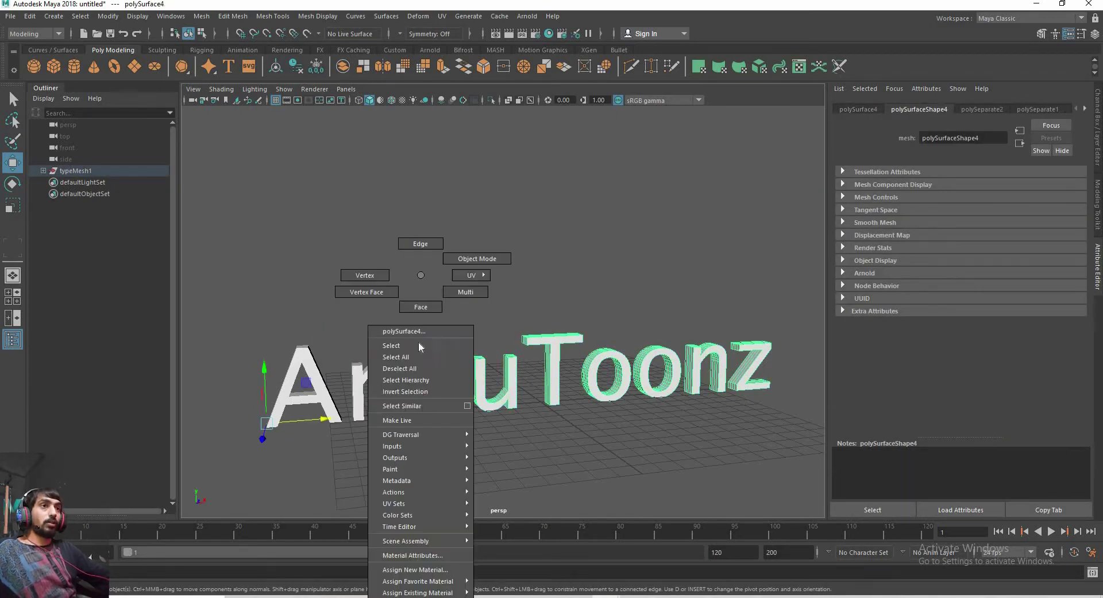
left_click(427, 308)
left_click(431, 365)
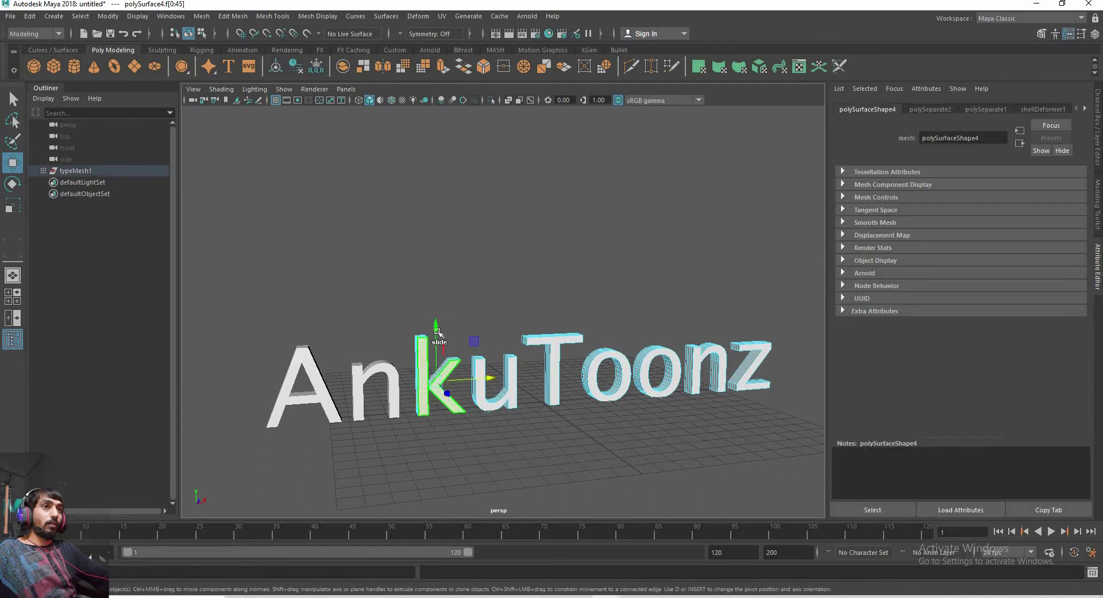
key("g")
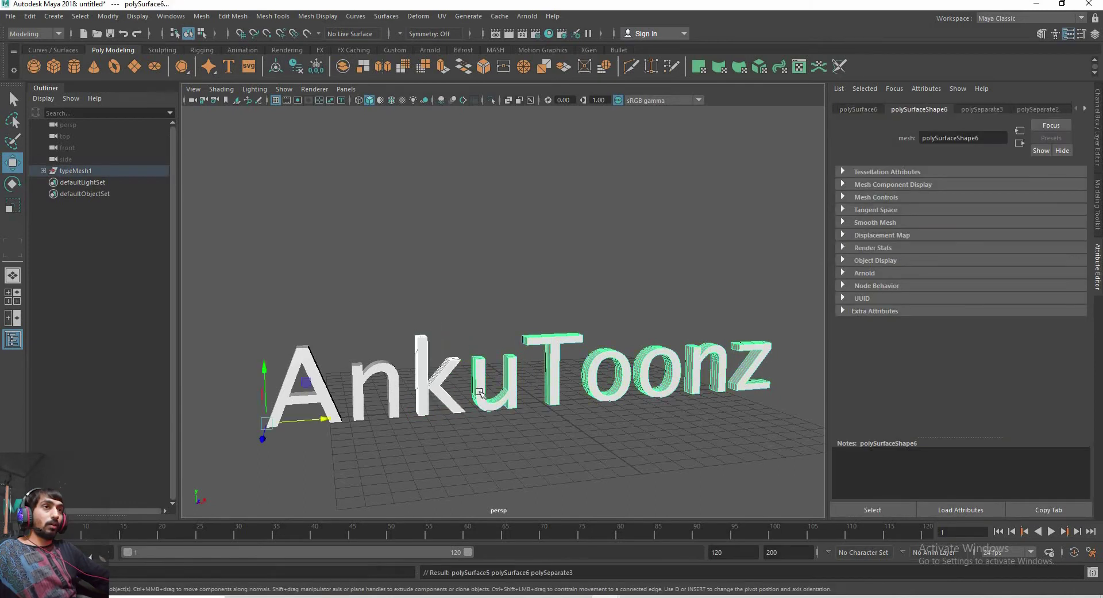
right_click_drag(480, 277, 482, 311)
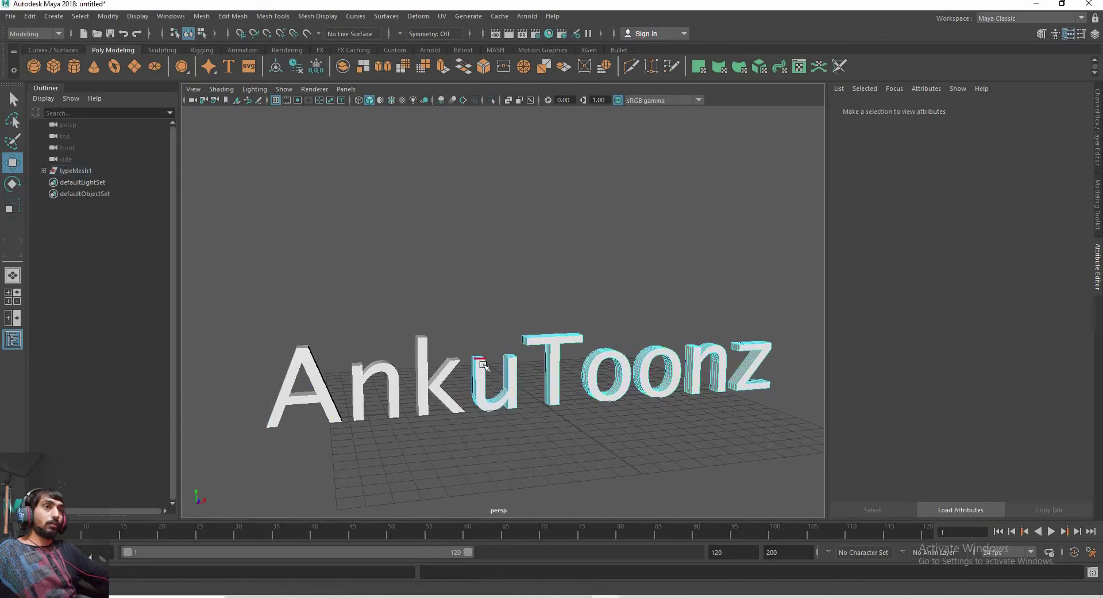
left_click(484, 366)
key("g")
Select faces of the individual letters within the Toonz mesh, then clear the selection
right_click_drag(556, 366, 552, 352)
right_click_drag(550, 312, 551, 307)
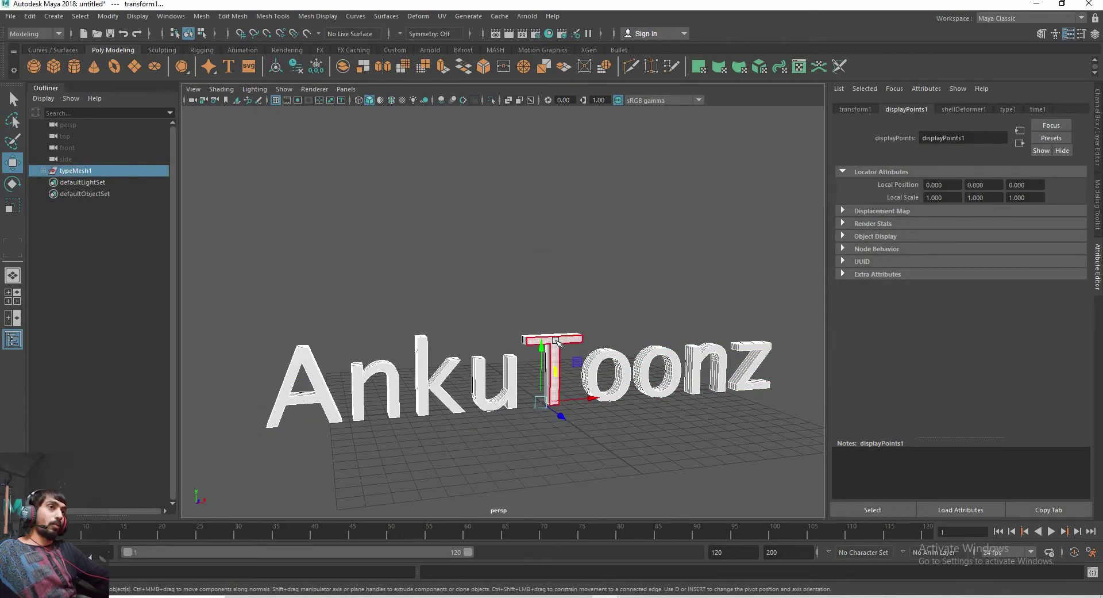
double_click(557, 345)
right_click_drag(606, 287, 606, 291)
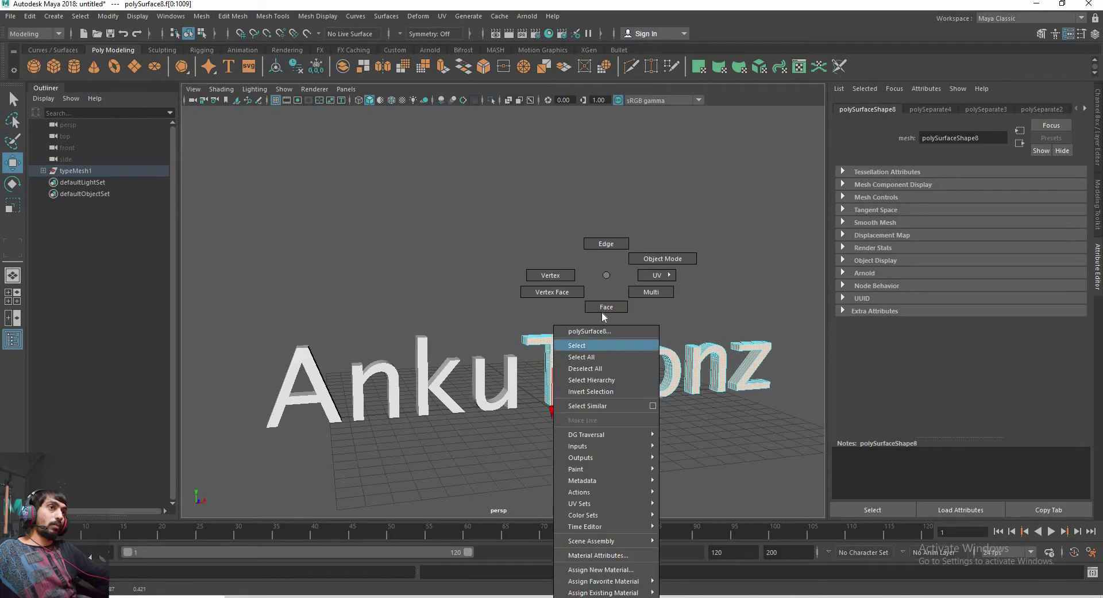
double_click(677, 360)
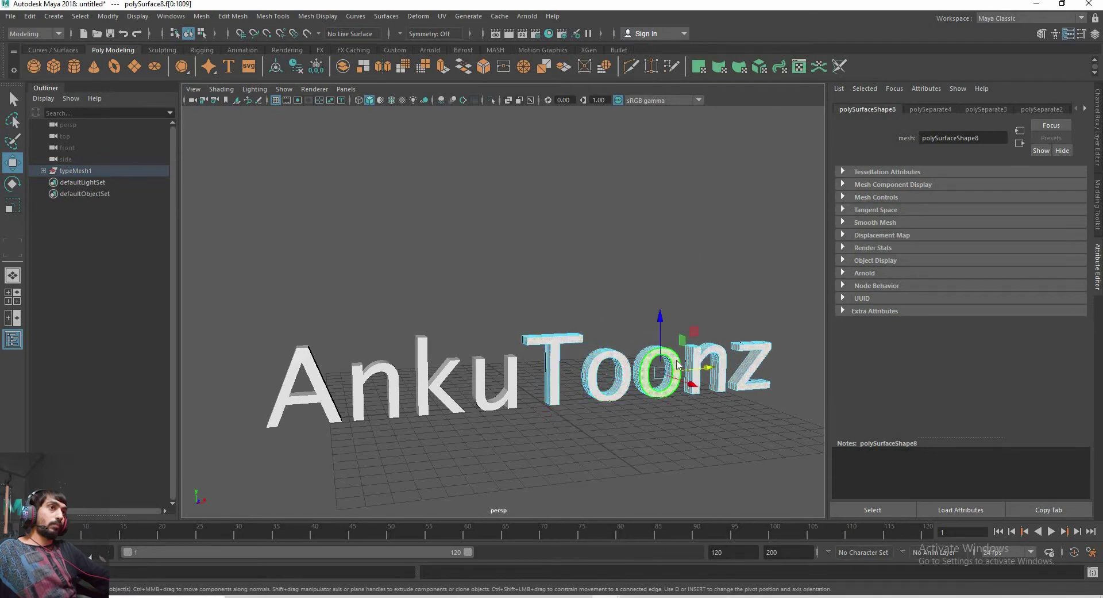
right_click_drag(677, 316, 680, 356)
left_click(679, 357)
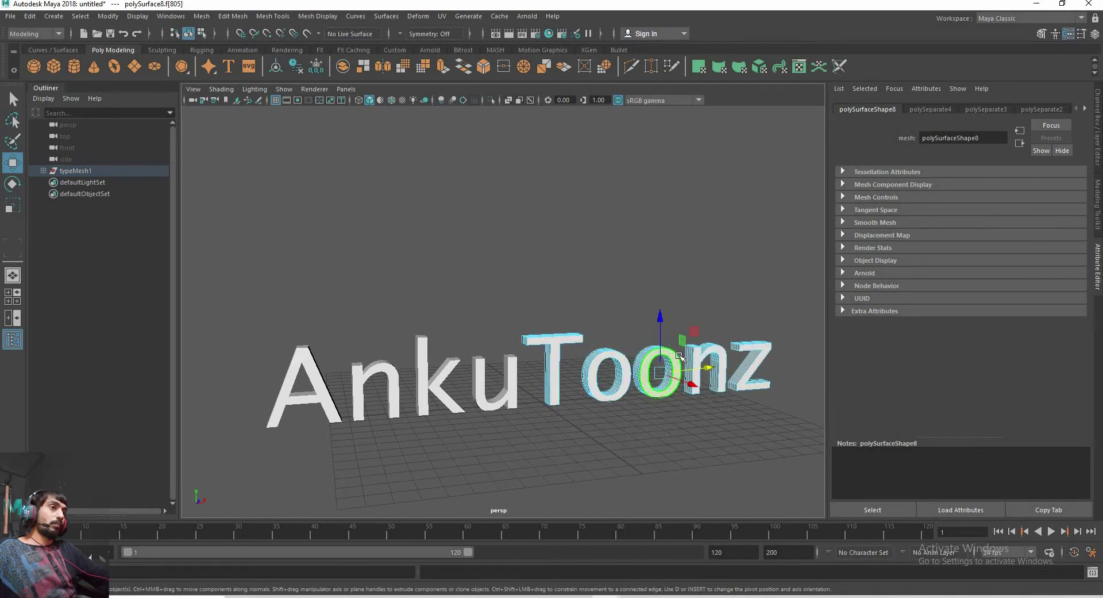
left_click(720, 364)
right_click_drag(717, 321, 718, 352)
left_click(719, 351)
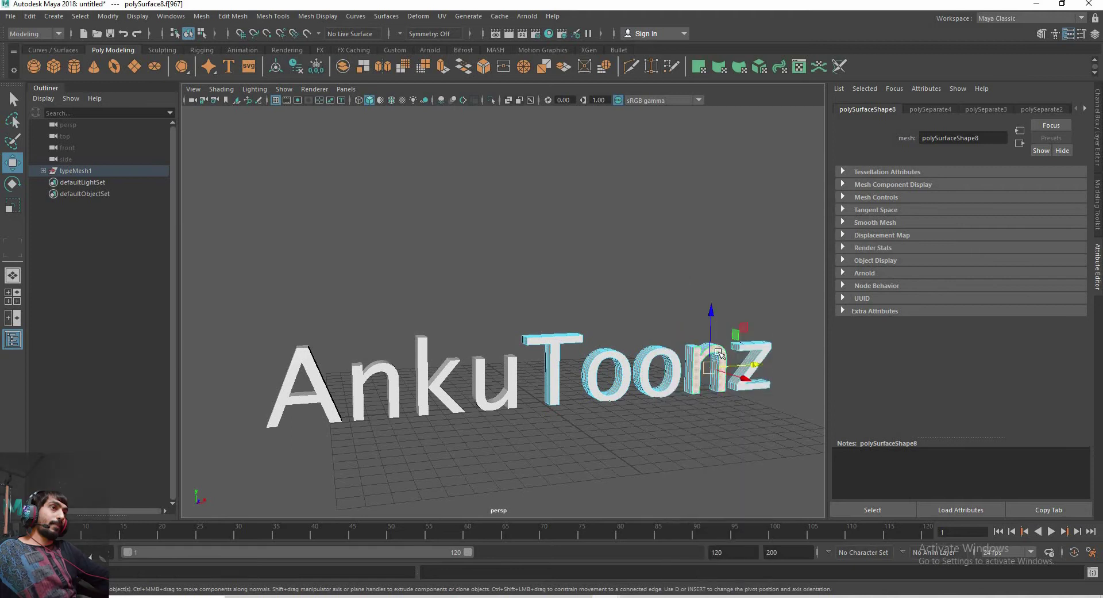
double_click(757, 345)
right_click_drag(757, 302, 762, 343)
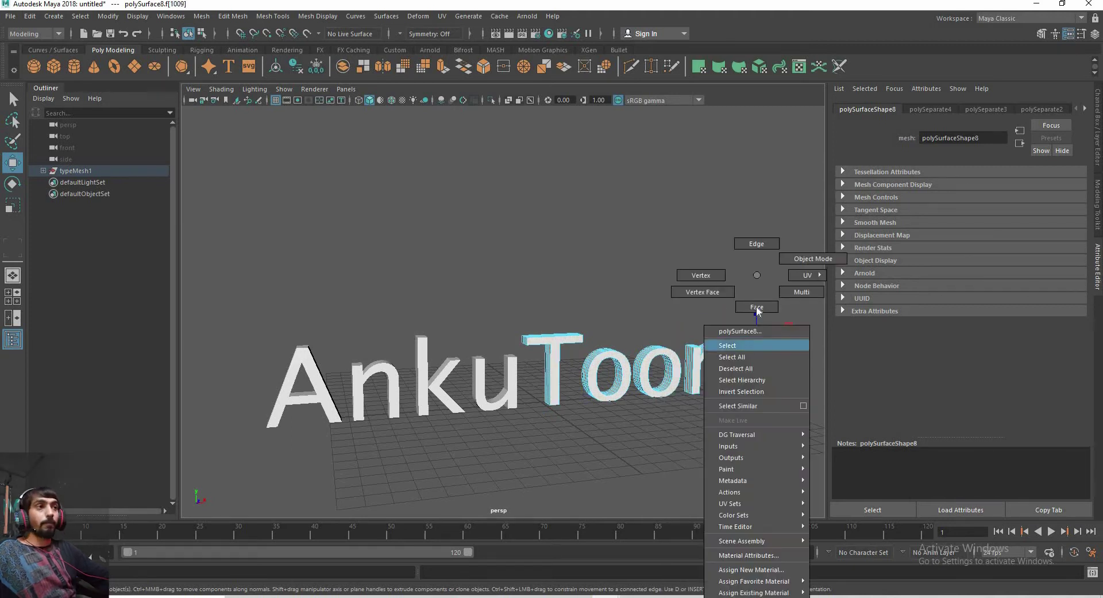
left_click(762, 343)
left_click(689, 284)
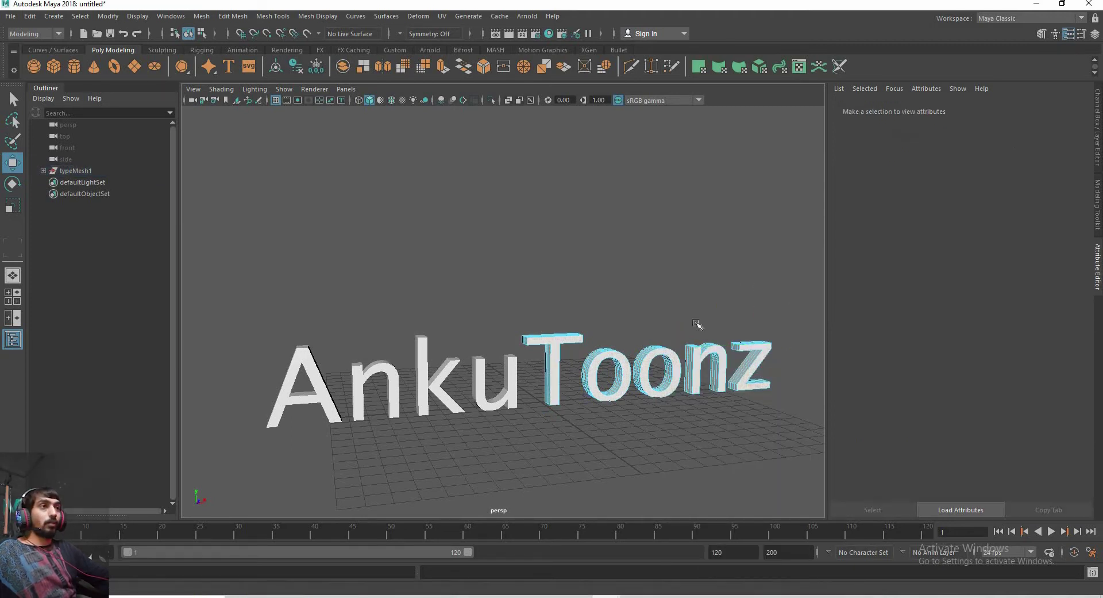
Separate the remaining Toonz mesh into individual letter meshes and check the o
left_click_drag(615, 359, 431, 320, "alt")
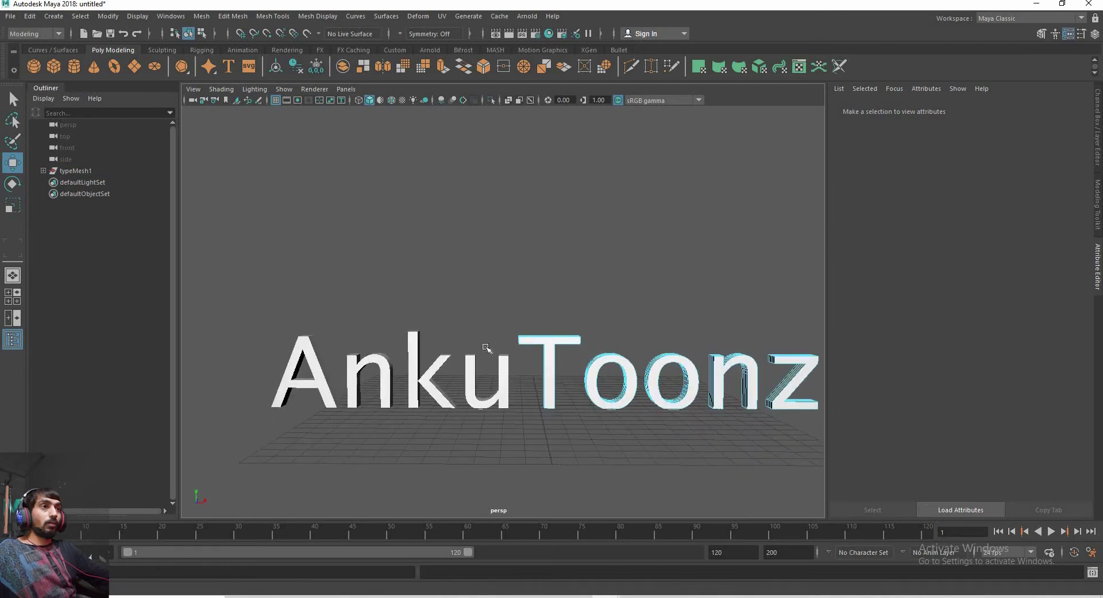
left_click_drag(486, 348, 546, 353, "alt")
left_click(552, 368)
left_click(563, 293)
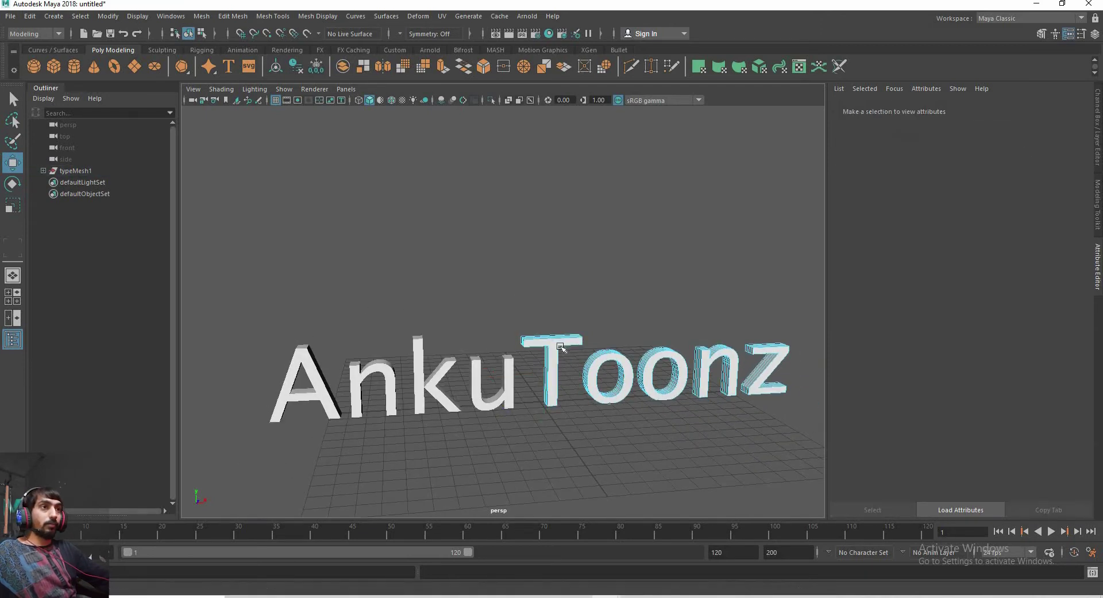
left_click(561, 347)
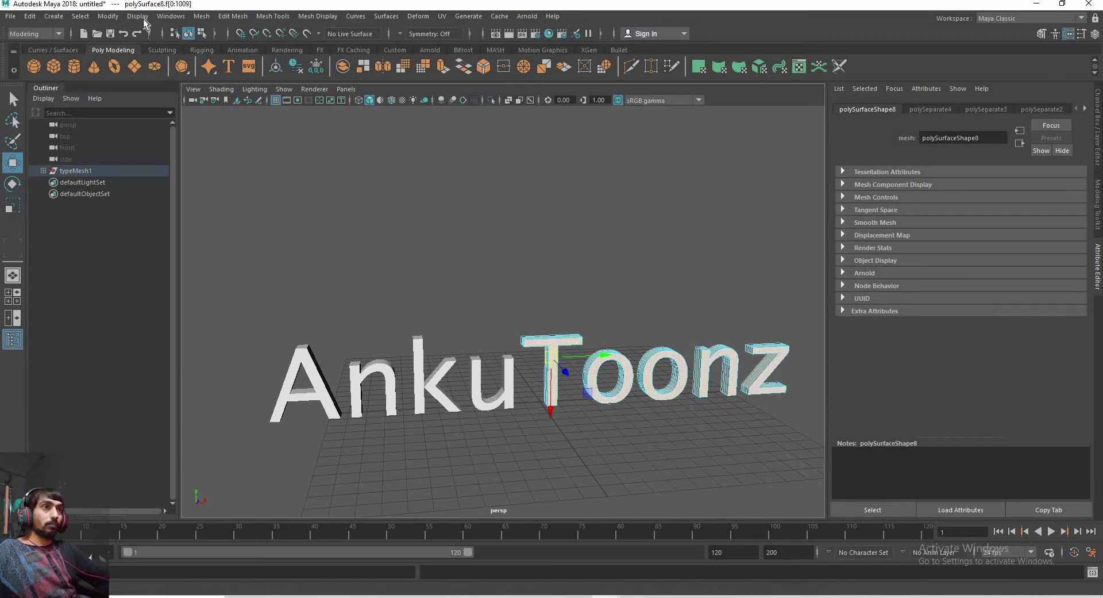
left_click(202, 16)
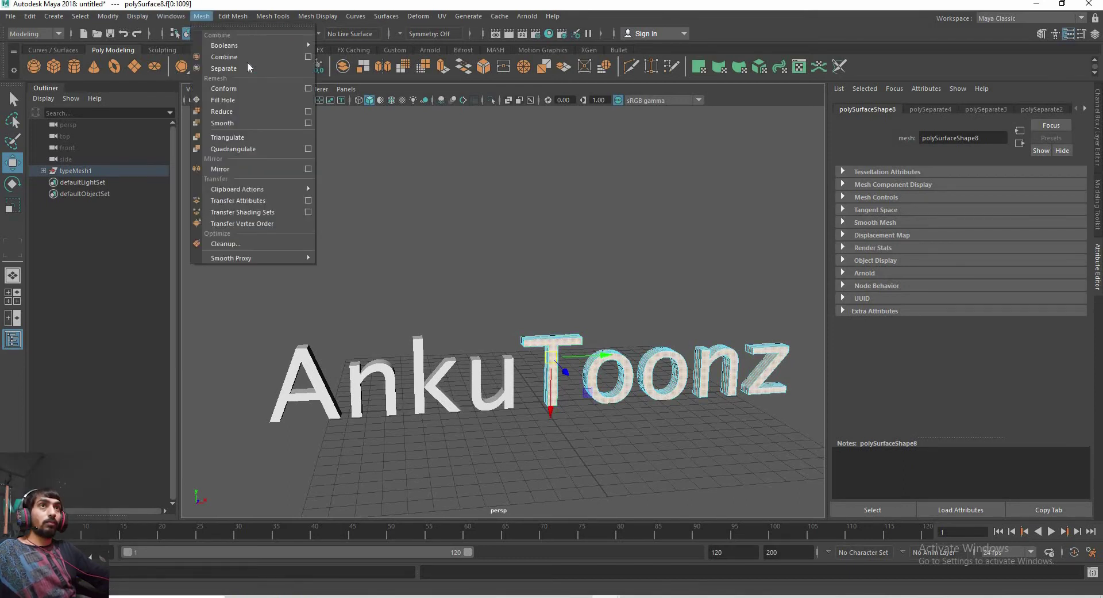
left_click(614, 160)
left_click(608, 315)
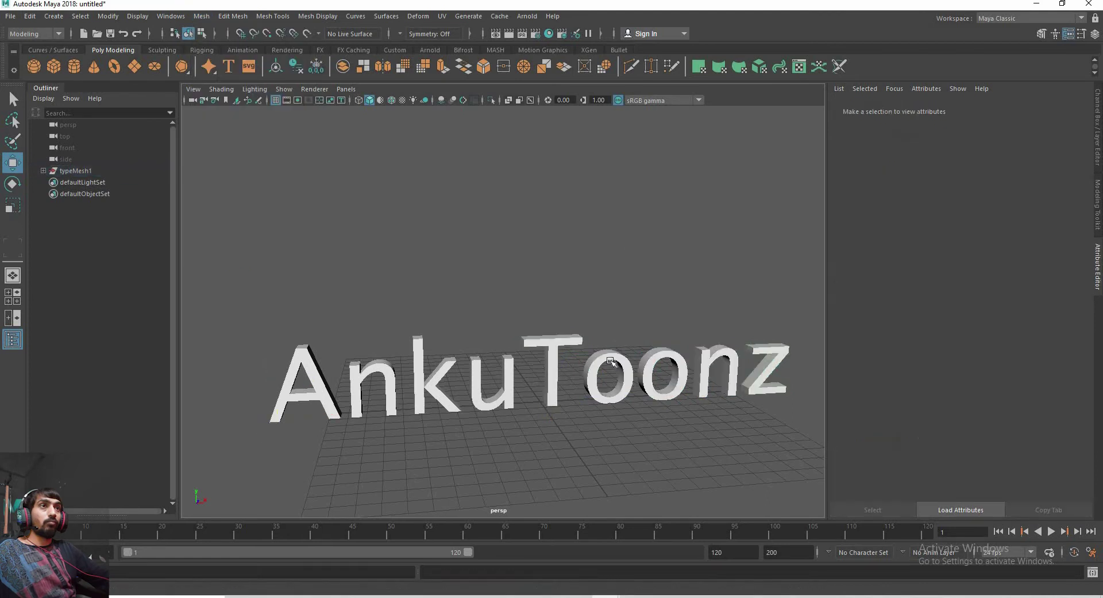
left_click(613, 358)
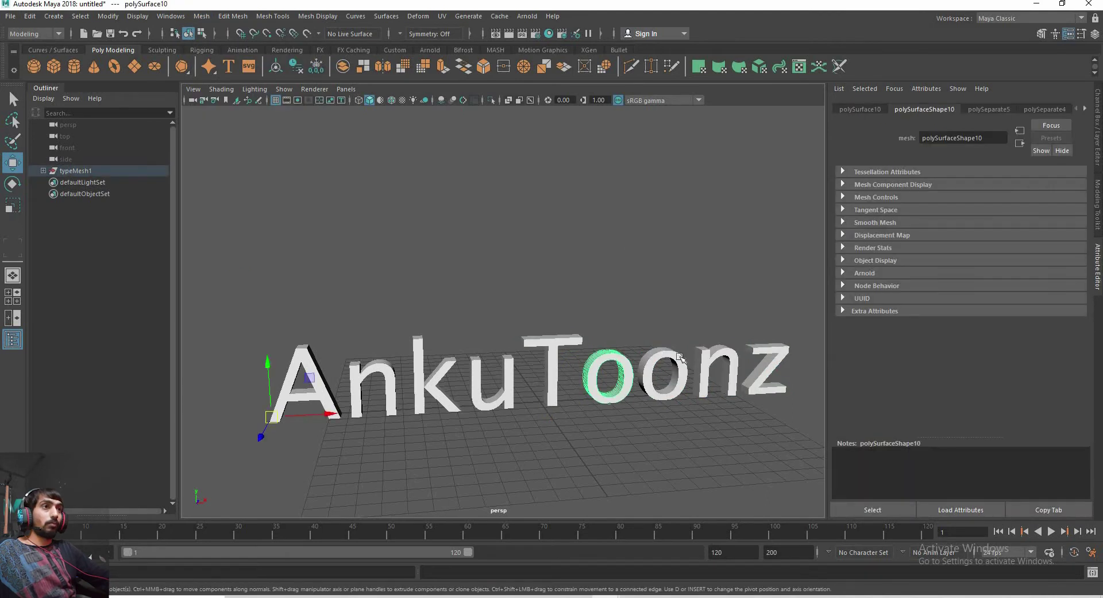
Confirm the letters are separate objects and centre the pivot on the letter A
left_click(336, 364)
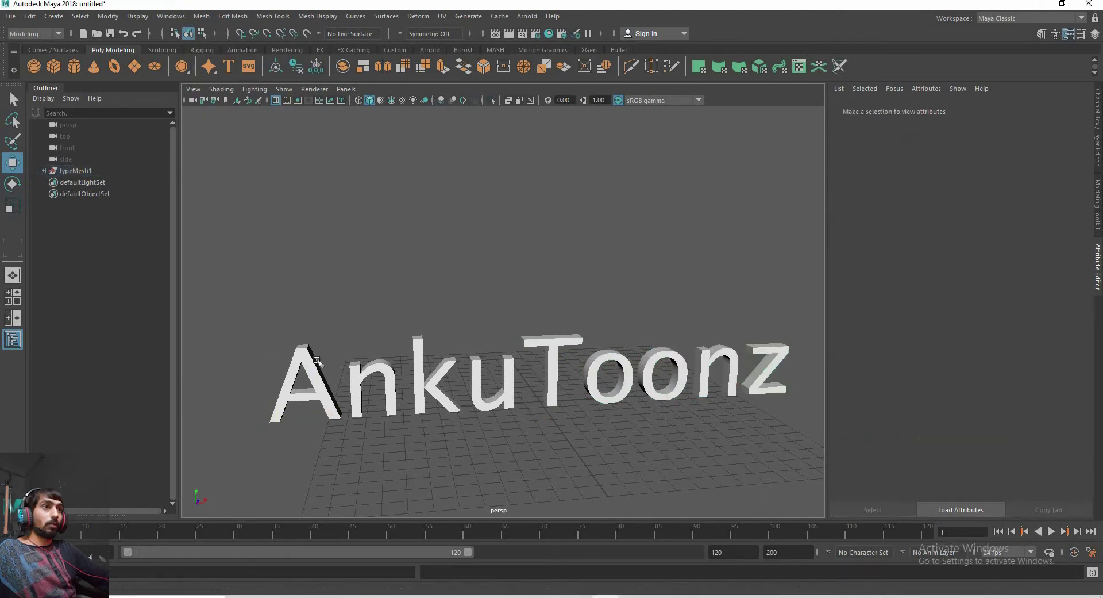
left_click(315, 359)
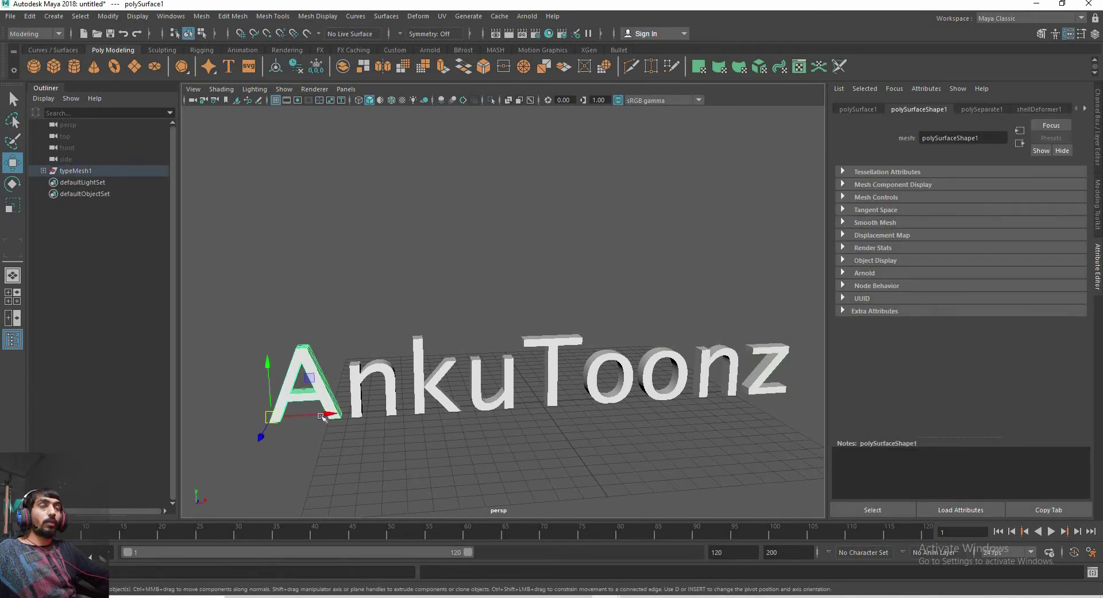
left_click(369, 408)
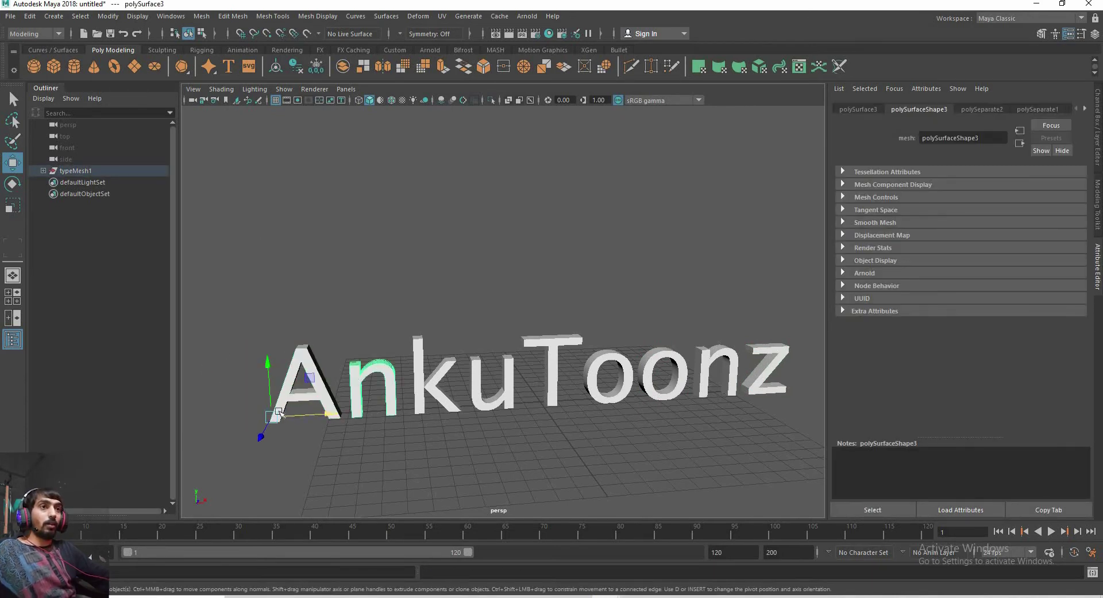
left_click(445, 397)
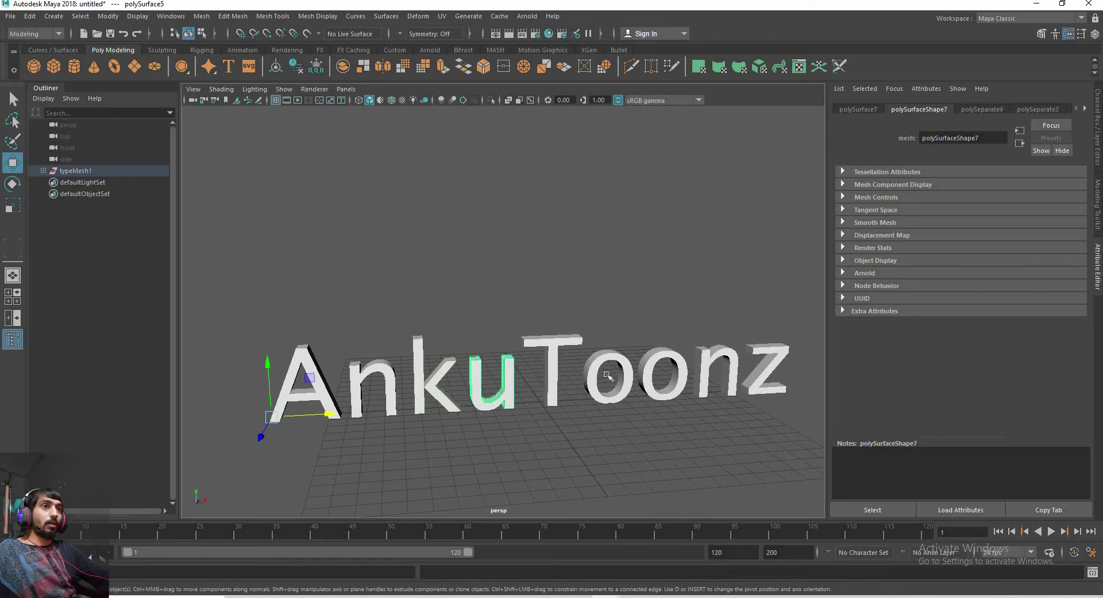
left_click(699, 361)
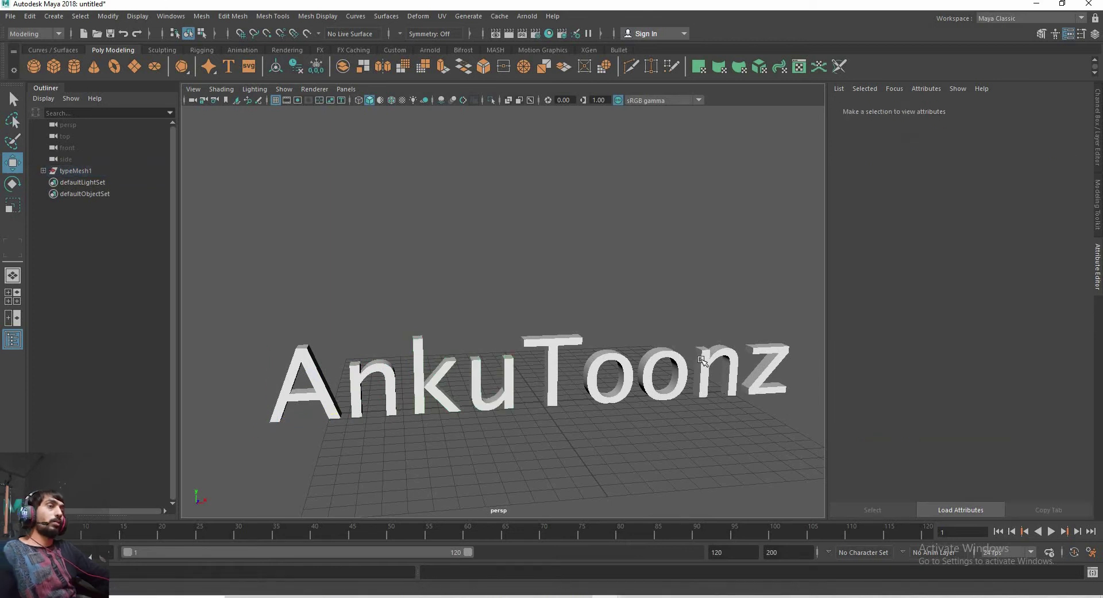
left_click(686, 359)
left_click(313, 355)
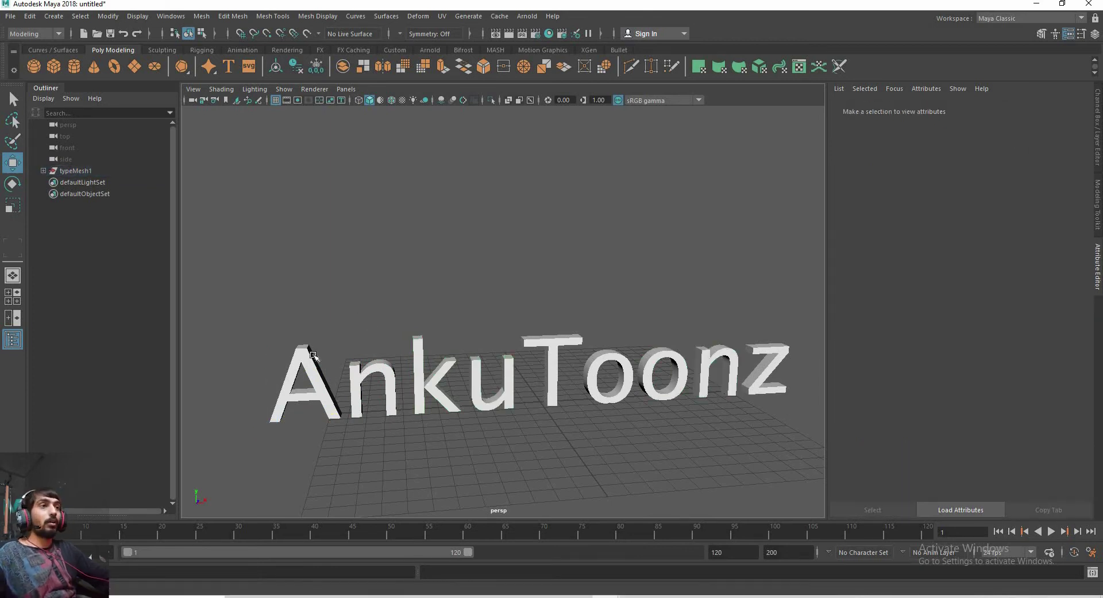
left_click(313, 355)
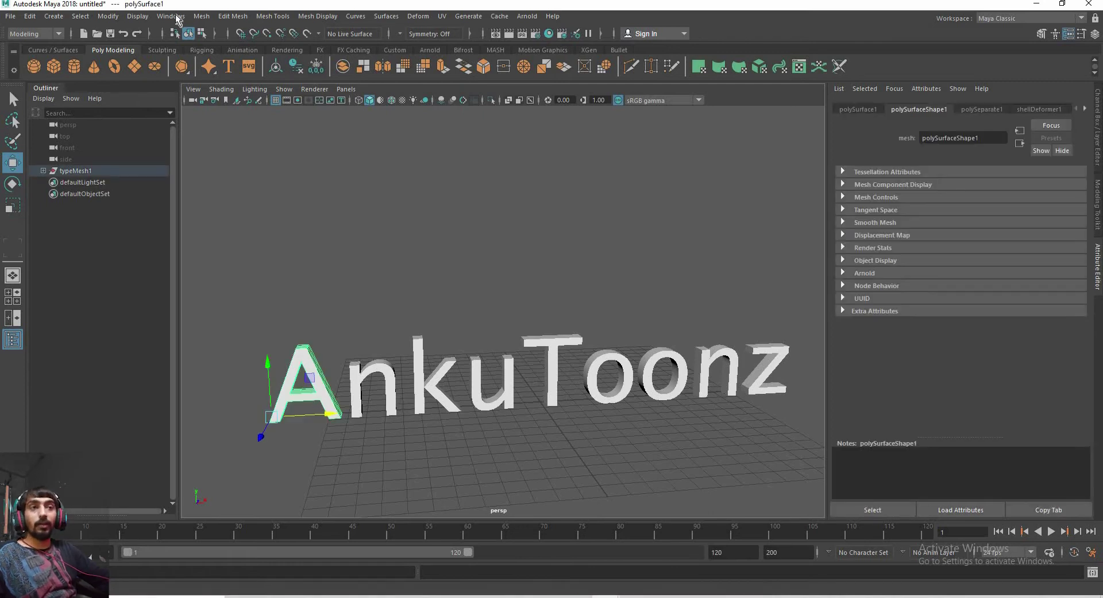
left_click(205, 19)
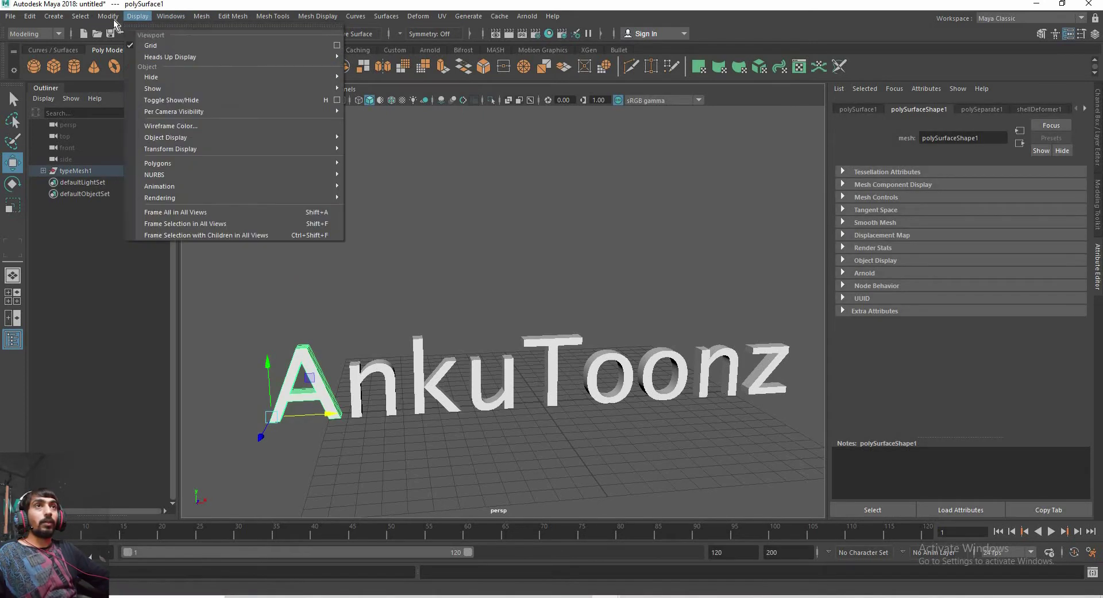
left_click(146, 101)
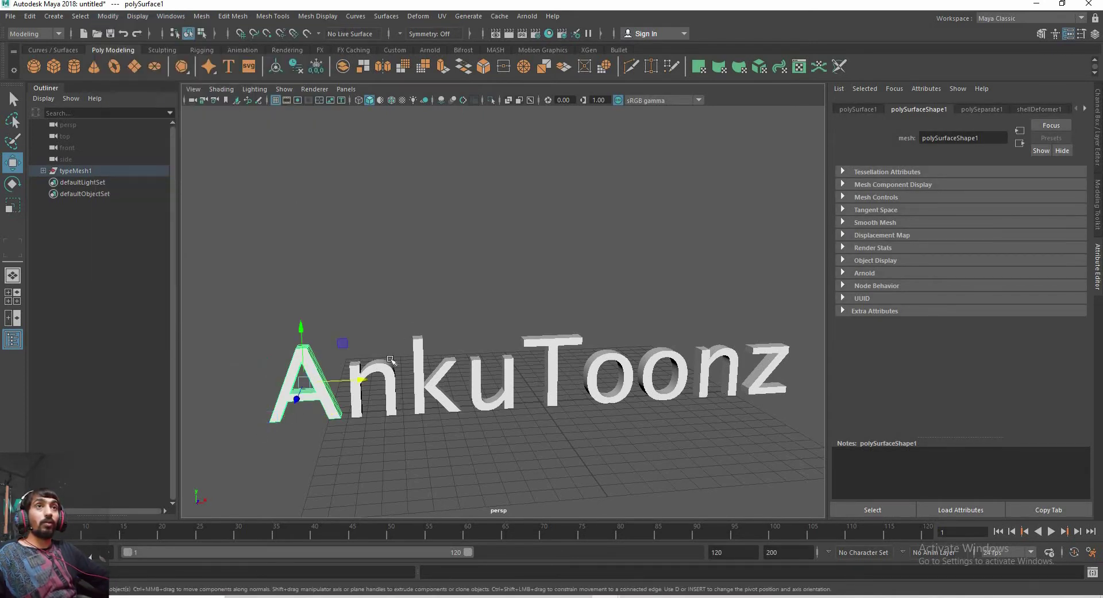
Select each remaining letter in turn (n, k, u, T, o, o, n, z) to centre their pivots
left_click(389, 361)
left_click(425, 356)
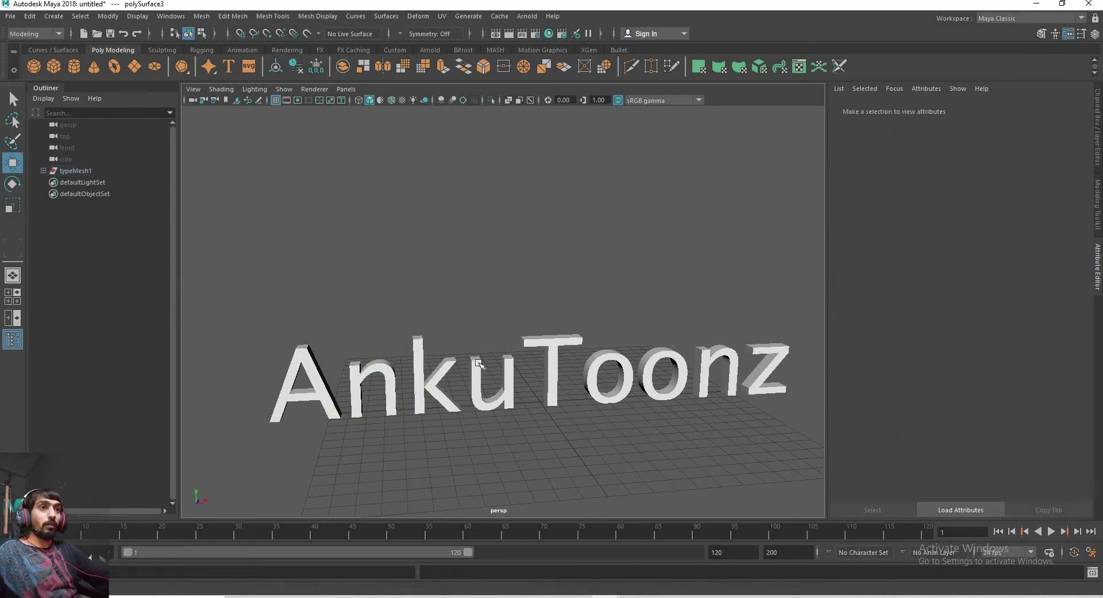
left_click(452, 366)
left_click(494, 385)
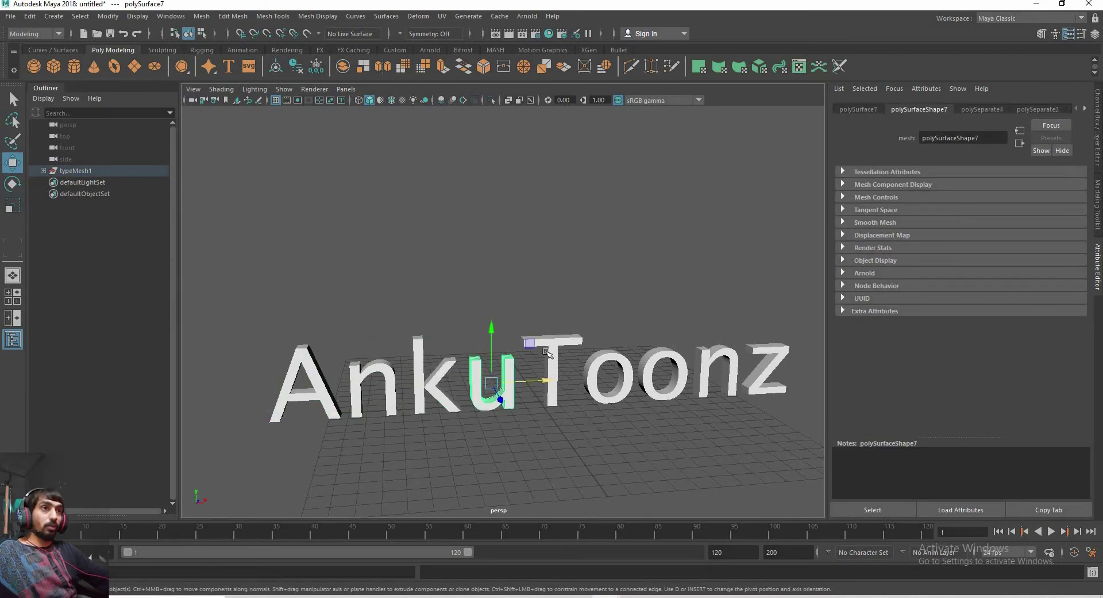
left_click(552, 367)
left_click(608, 368)
left_click(675, 368)
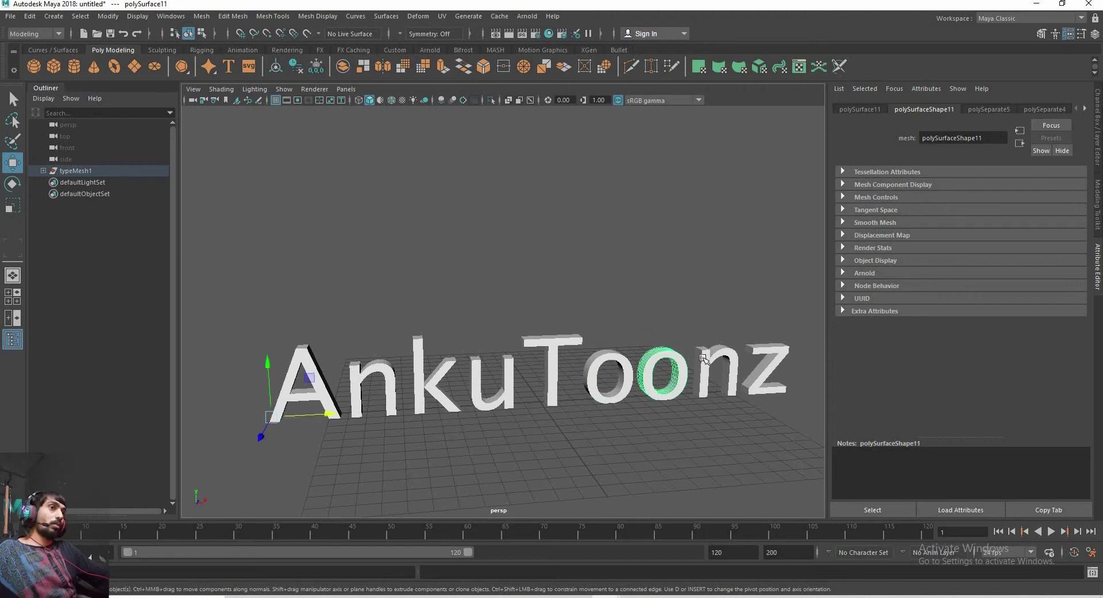
left_click(713, 356)
left_click(775, 347)
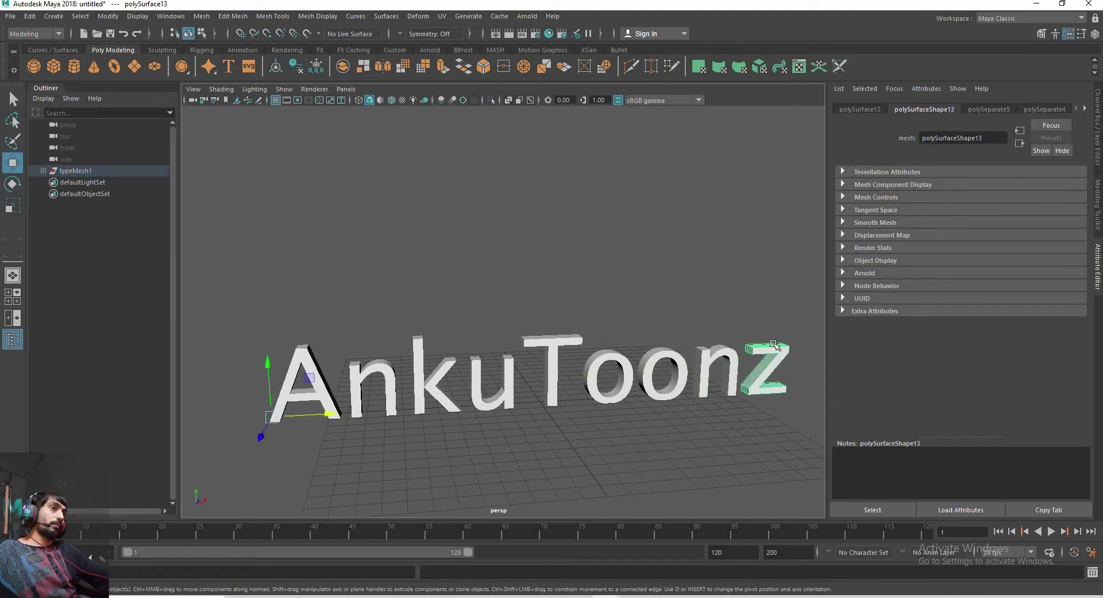
scroll(647, 322, "down", 3)
scroll(650, 320, "down", 3)
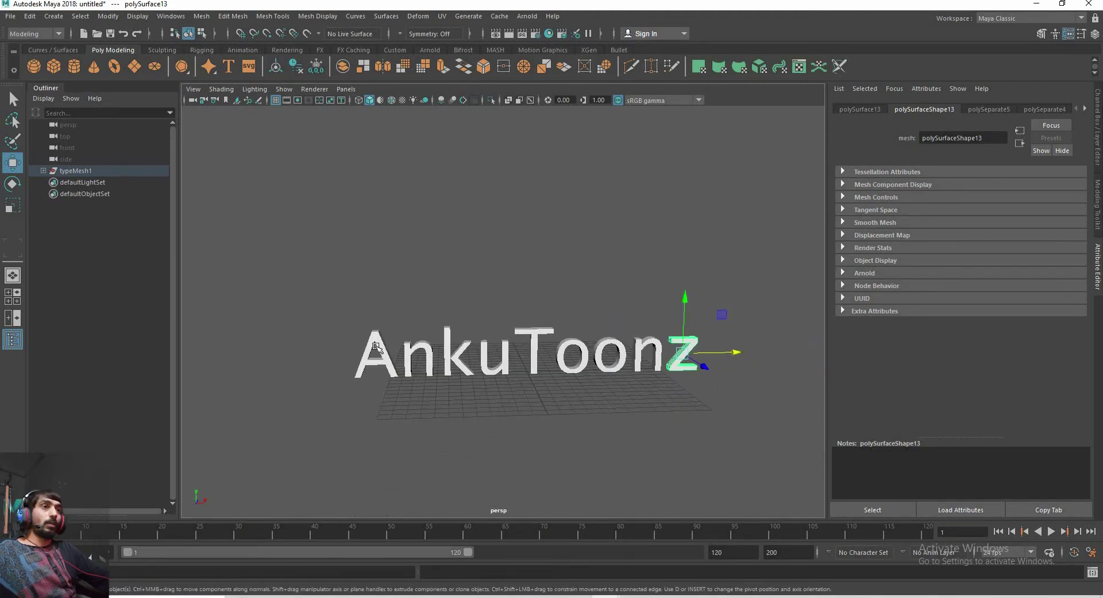
Select the letters A, n, k, u, T, o and n across the text
left_click(405, 353)
left_click(440, 340)
left_click(463, 344)
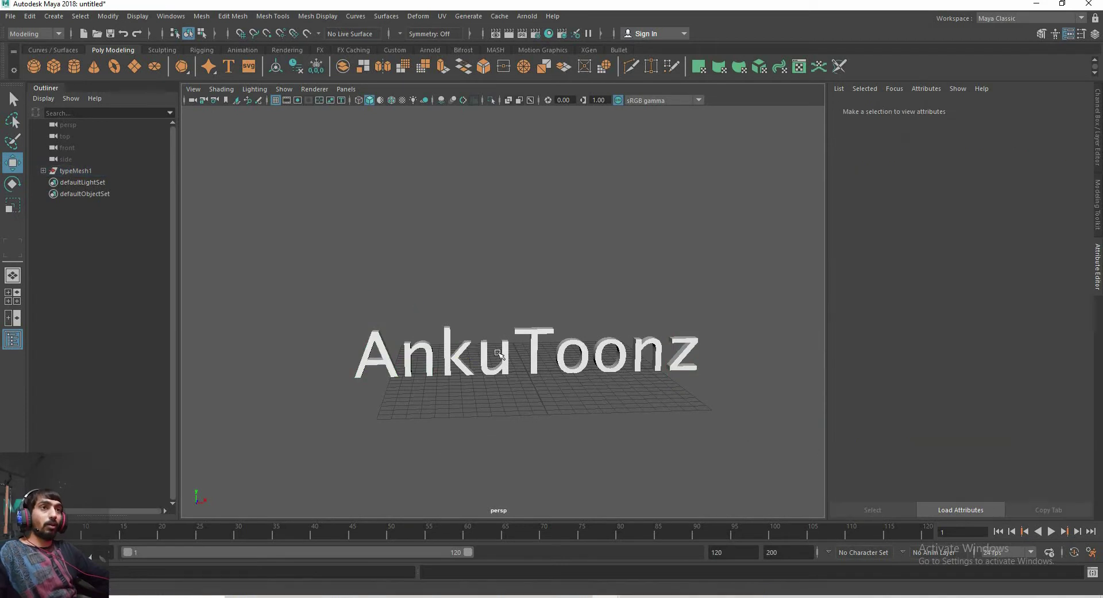
left_click(471, 359)
left_click(540, 339)
left_click(534, 351)
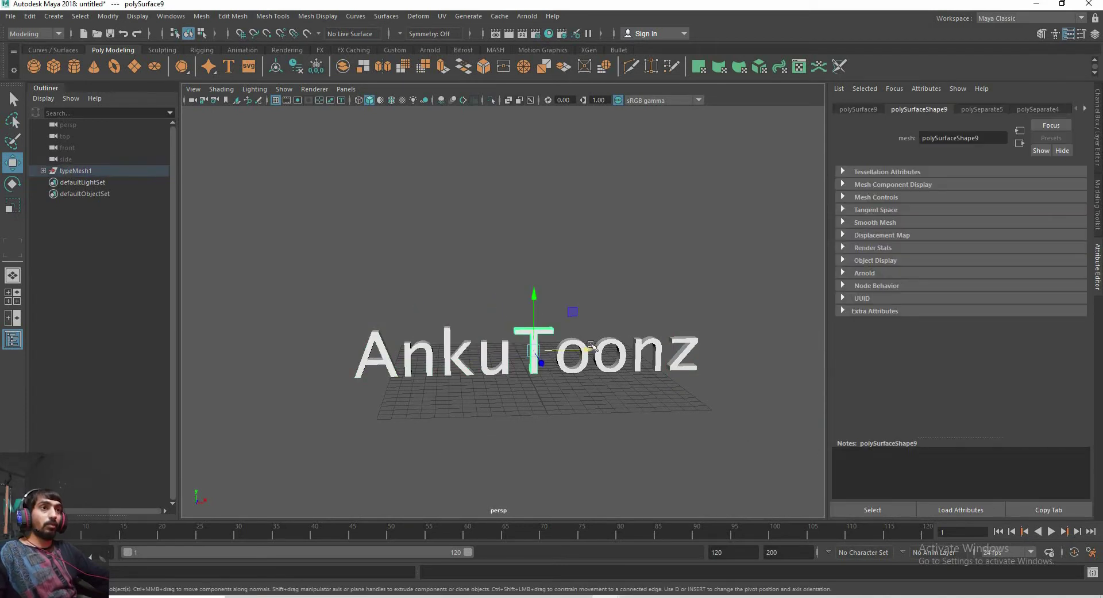
left_click(624, 346)
left_click(647, 345)
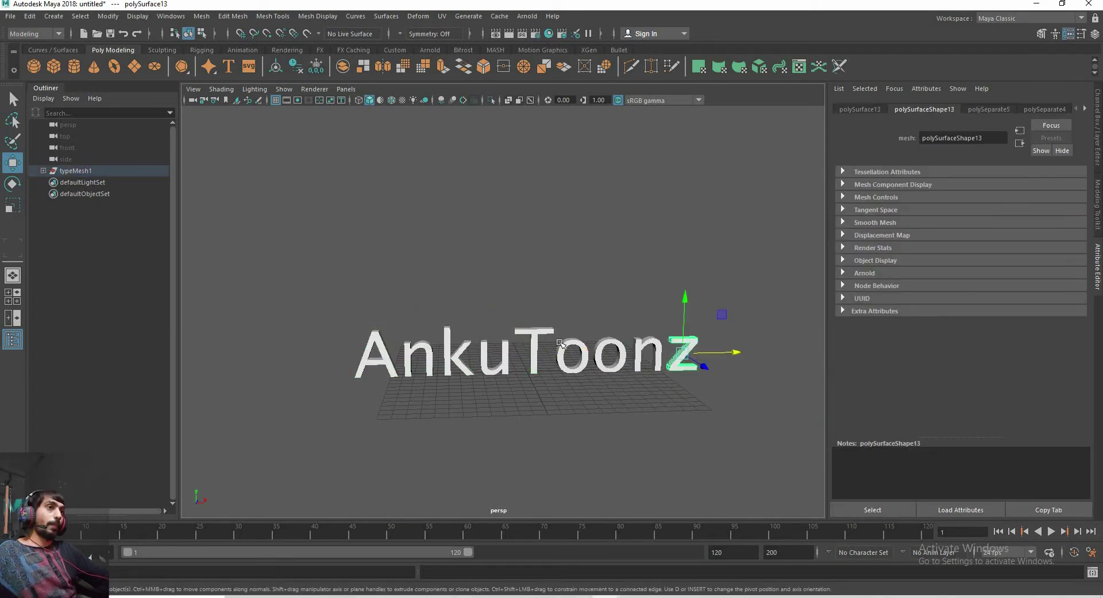
left_click_drag(560, 343, 770, 284, "alt")
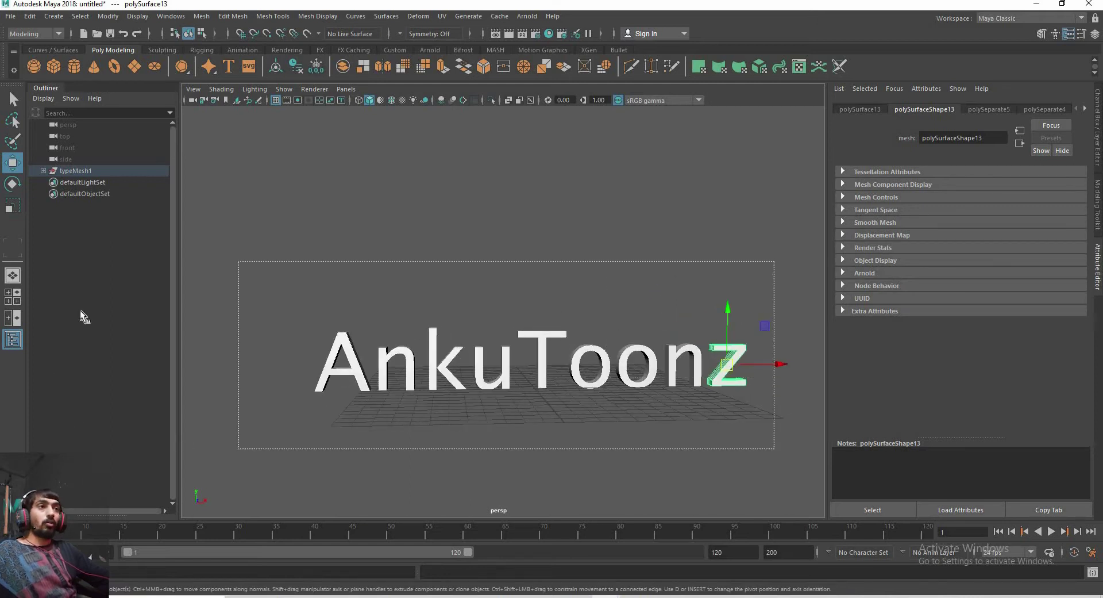
Select the letters and drag them up along Y, higher above the grid
left_click(329, 345)
mouse_move(447, 346)
left_mouse_down("alt")
mouse_move(389, 315)
mouse_move(586, 241)
mouse_move(517, 312)
mouse_move(743, 311)
left_mouse_up("alt")
left_click(586, 241)
left_click(370, 338)
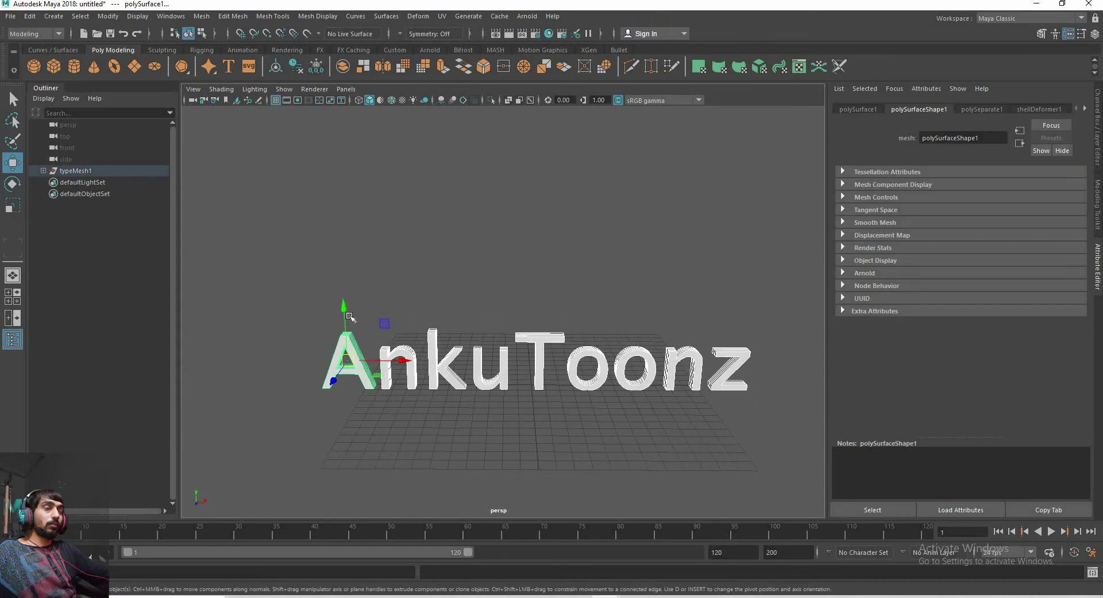
left_click_drag(348, 298, 345, 118, "alt")
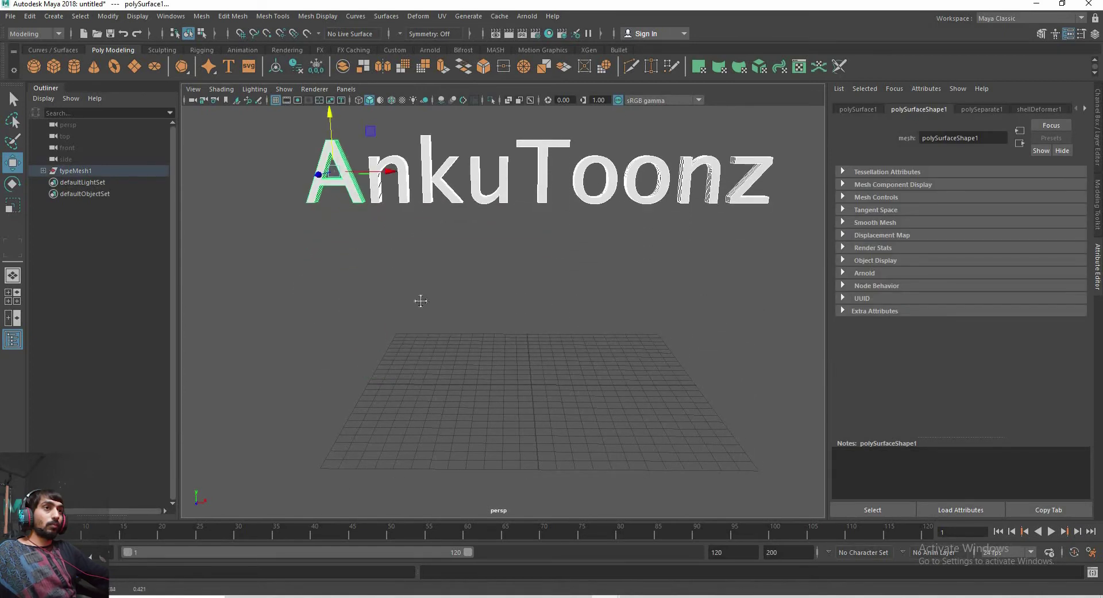
scroll(418, 300, "down", 3)
left_click_drag(393, 229, 393, 203)
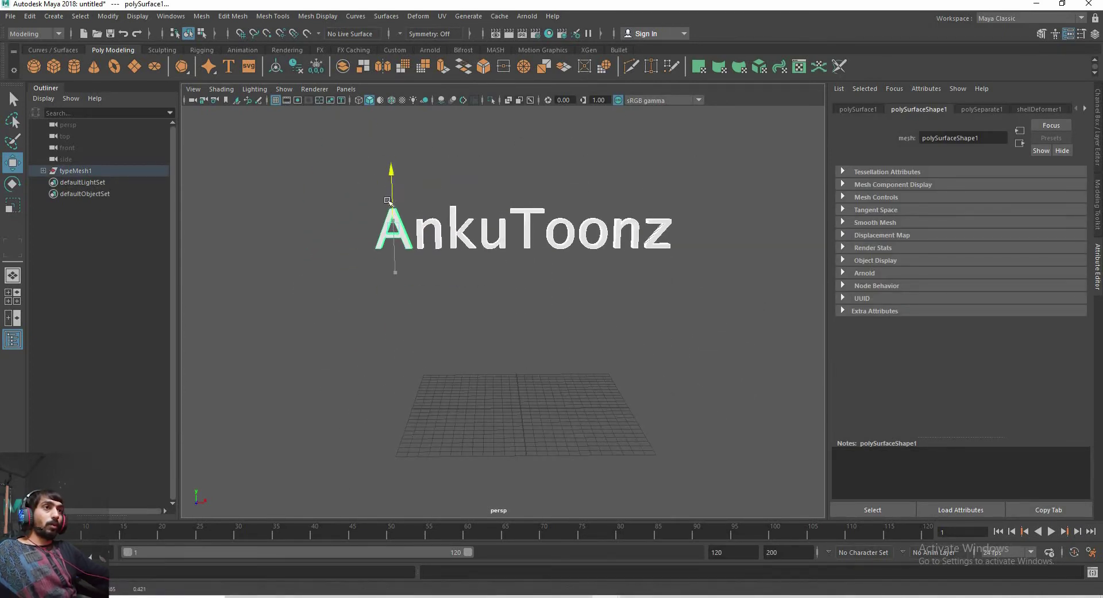
key("e")
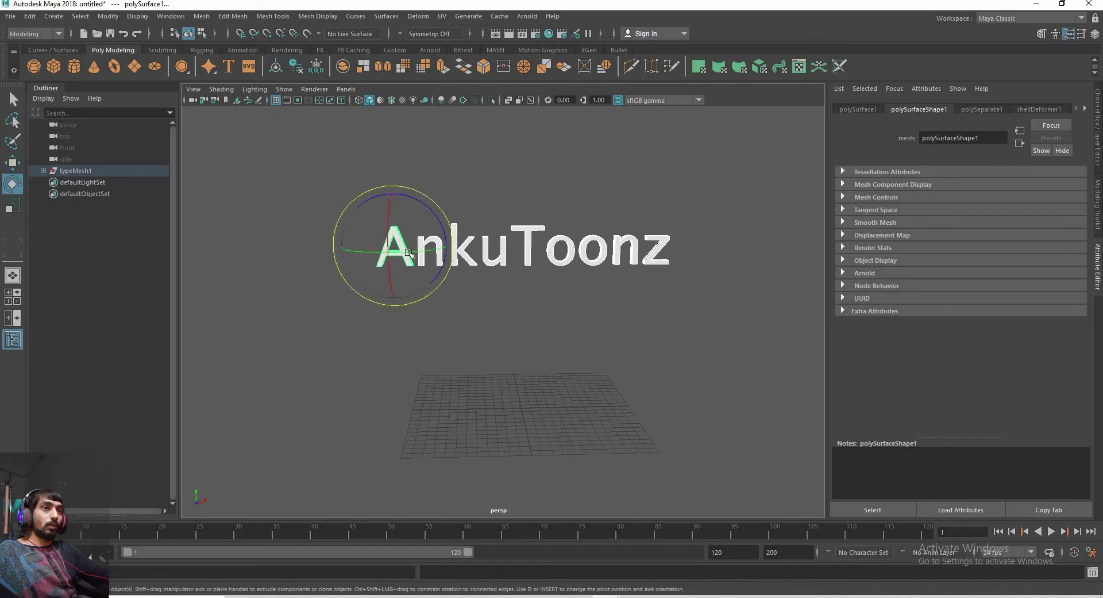
mouse_move(410, 253)
left_mouse_down()
mouse_move(364, 233)
mouse_move(252, 224)
mouse_move(209, 266)
mouse_move(385, 394)
mouse_move(473, 419)
mouse_move(511, 303)
mouse_move(517, 396)
mouse_move(440, 361)
mouse_move(468, 352)
left_mouse_up()
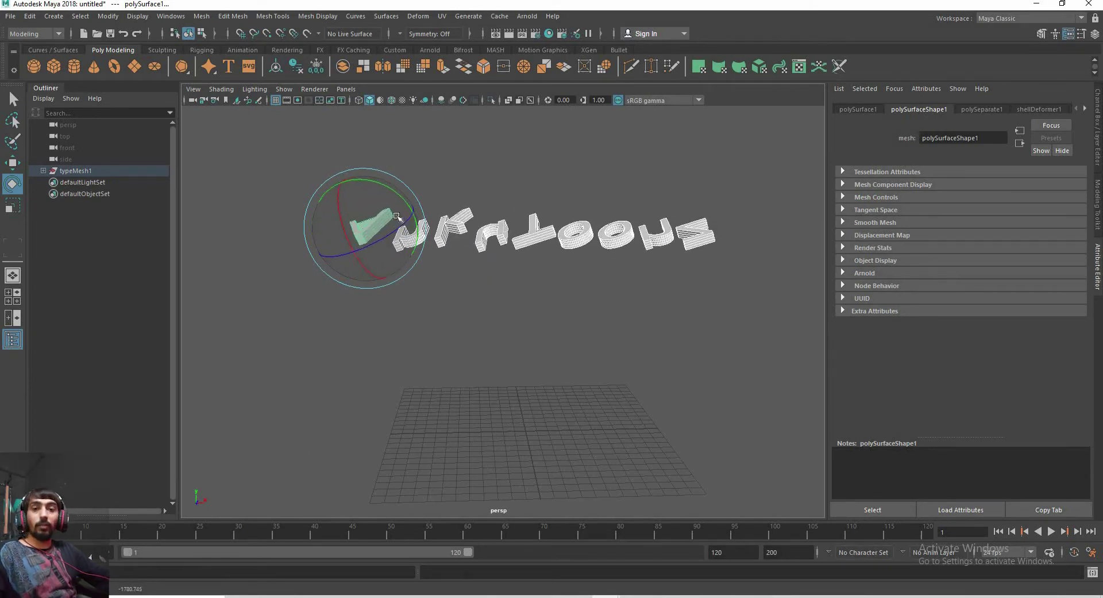
mouse_move(396, 216)
left_mouse_down()
mouse_move(269, 268)
mouse_move(443, 463)
mouse_move(379, 278)
left_mouse_up()
key("ctrl+z")
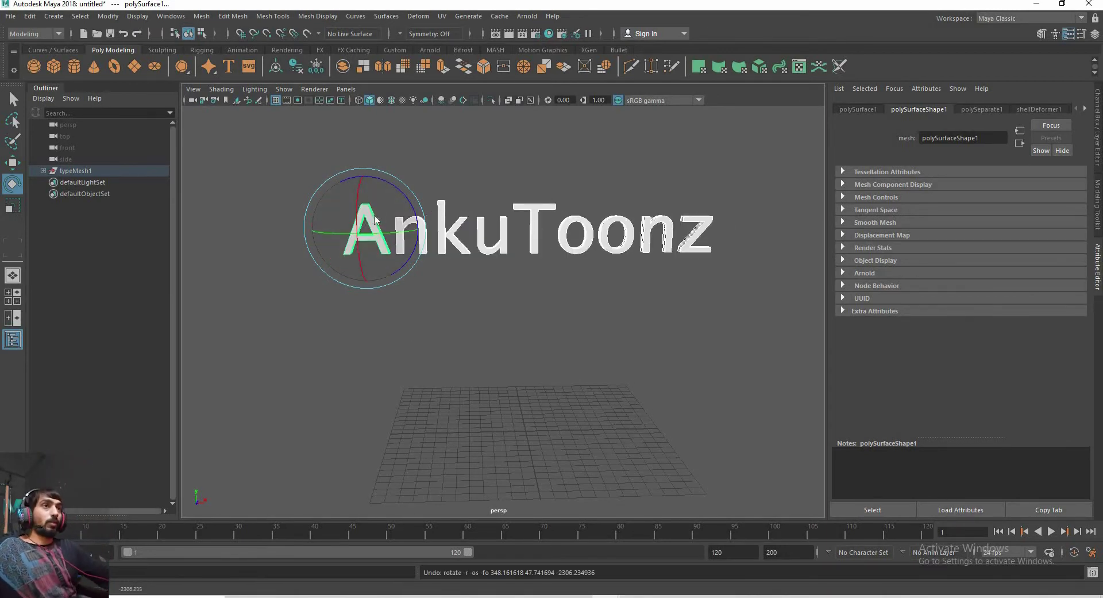
left_click(374, 216)
left_click(340, 195)
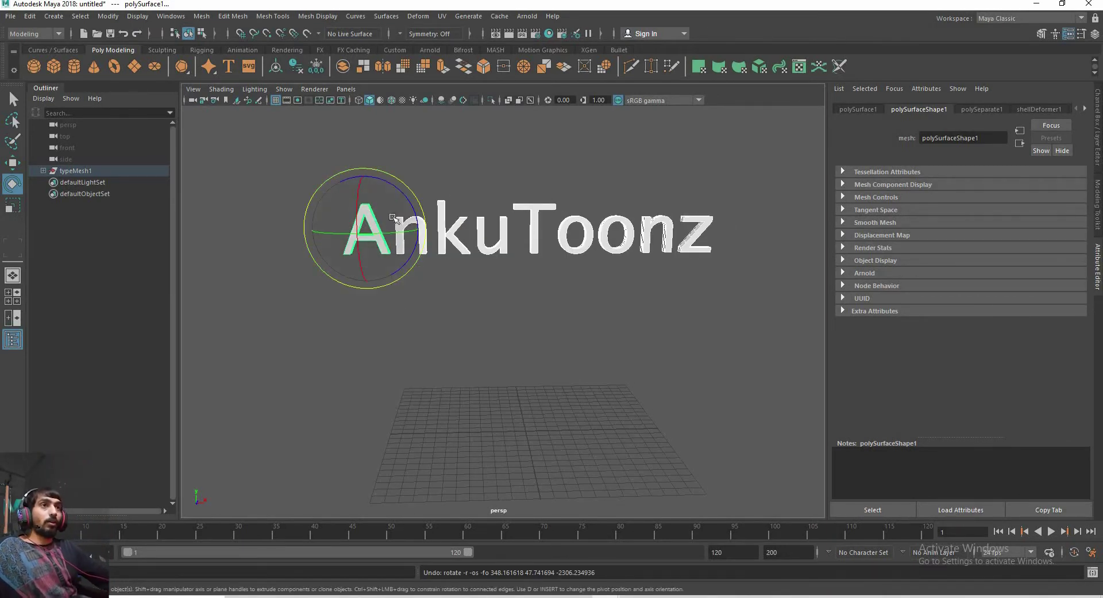
left_click_drag(363, 169, 315, 264)
key("ctrl+z")
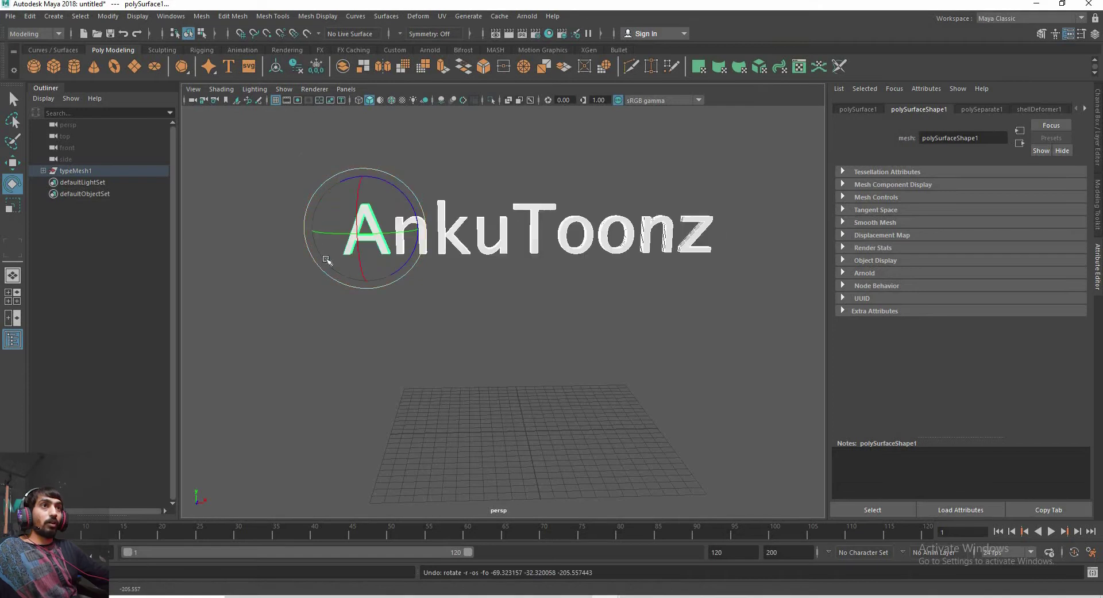
Switch the rotate orientation from Object to Component in the Shift+right-click marking menu
left_click(373, 221)
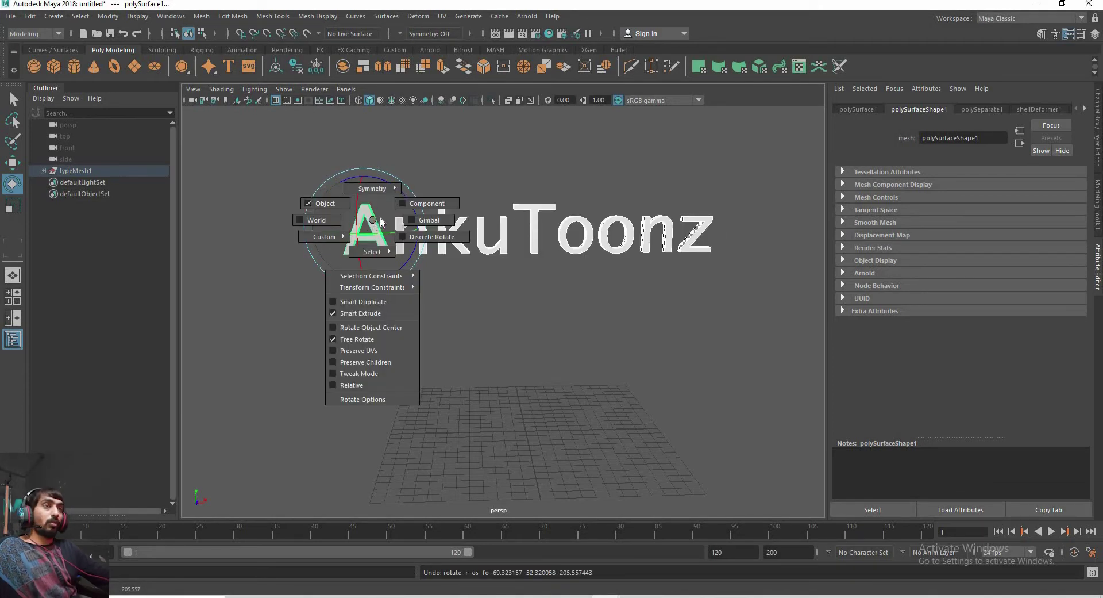
left_click(410, 205)
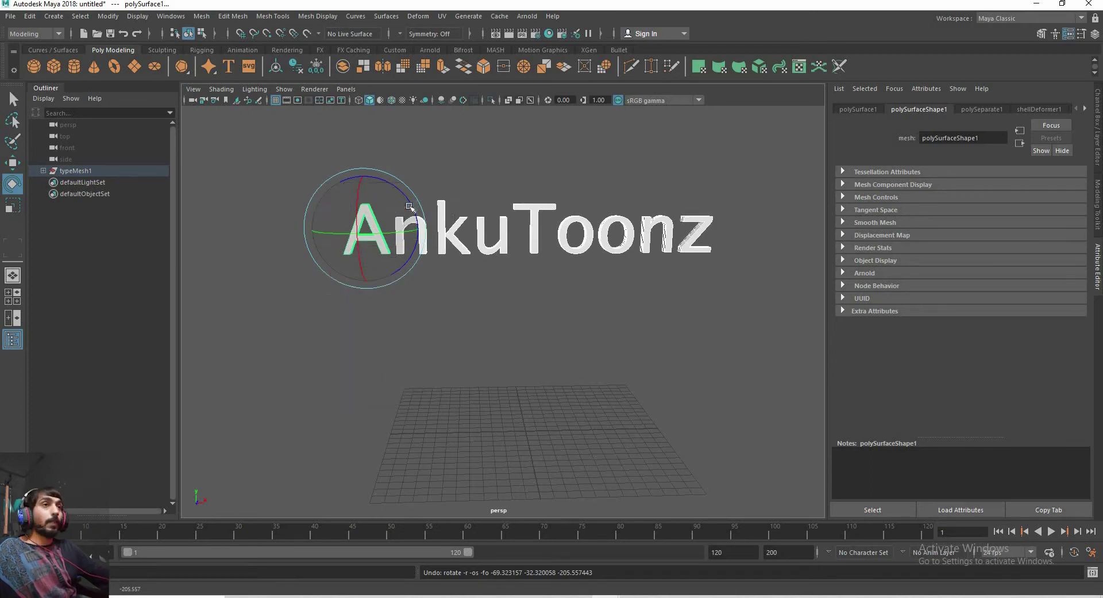
left_click(384, 217)
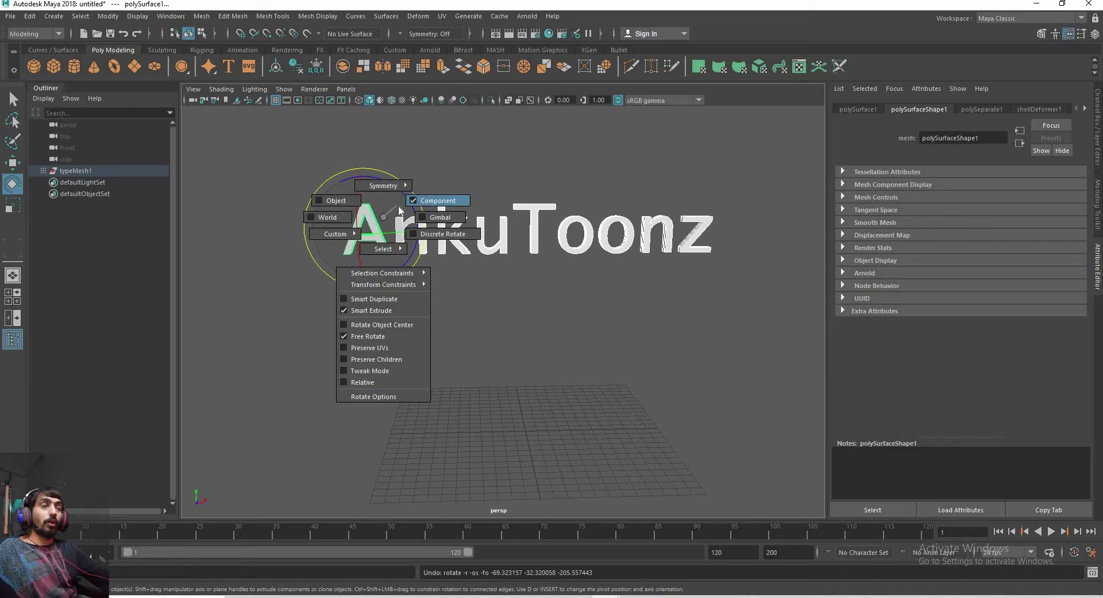
scroll(394, 266, "up", 3)
mouse_move(394, 266)
left_mouse_down("alt")
mouse_move(360, 265)
mouse_move(347, 194)
left_mouse_up("alt")
left_click(347, 198)
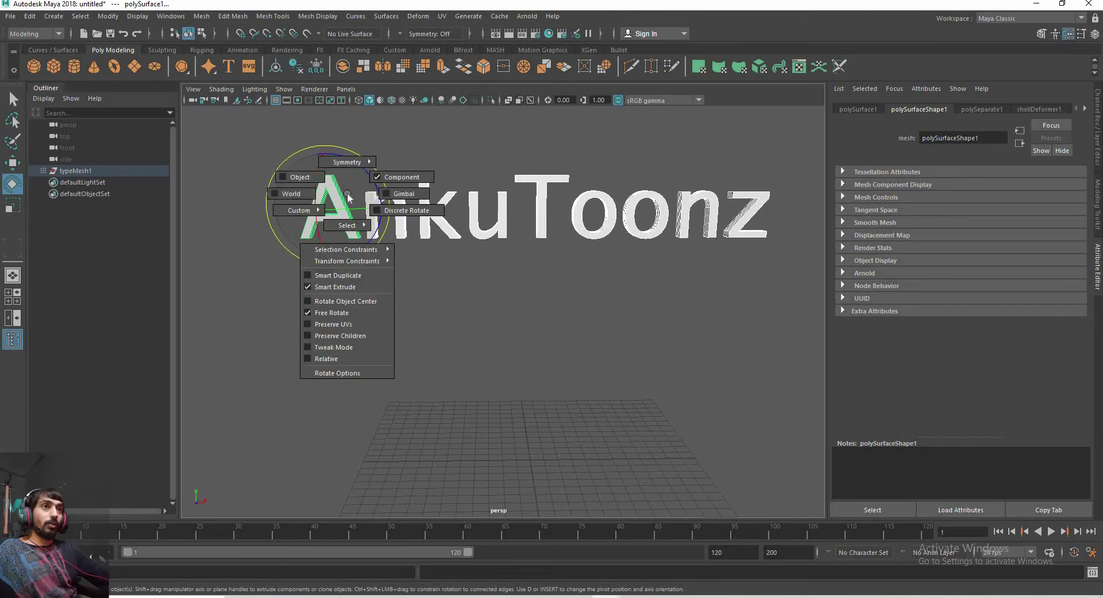
left_click(382, 179)
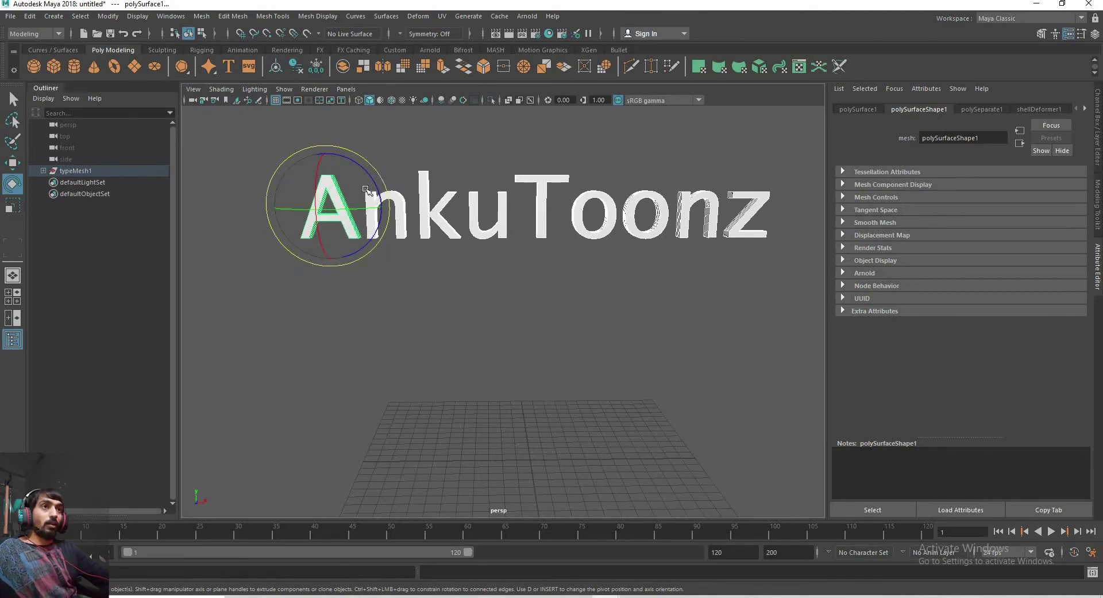
Rotate the AnkuToonz letters to varied tilted angles with the Rotate tool
key("w")
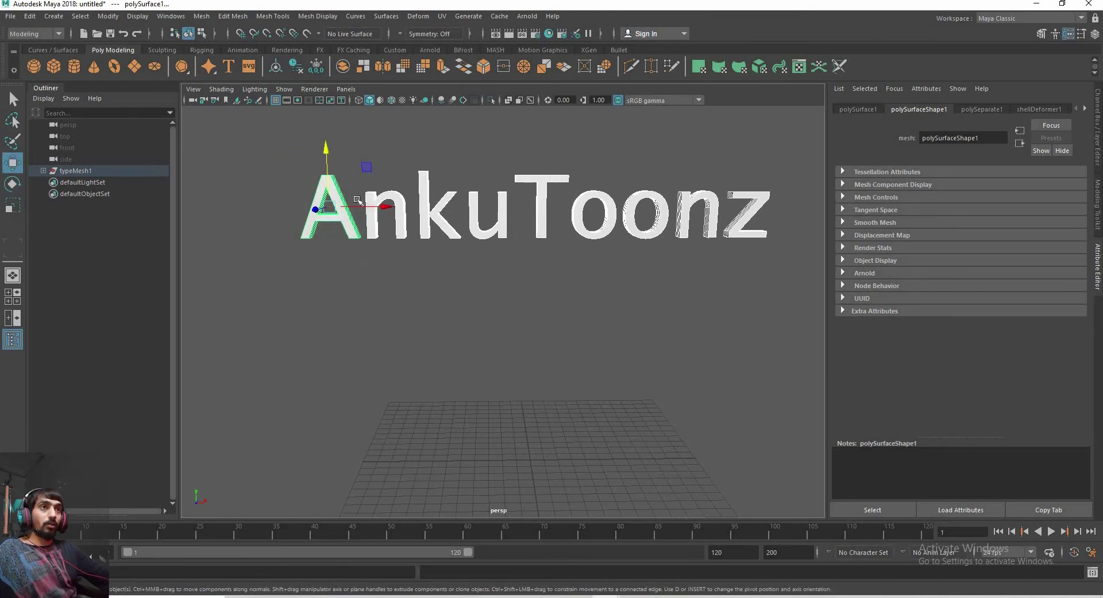
right_click_drag(498, 159, 394, 299, "alt")
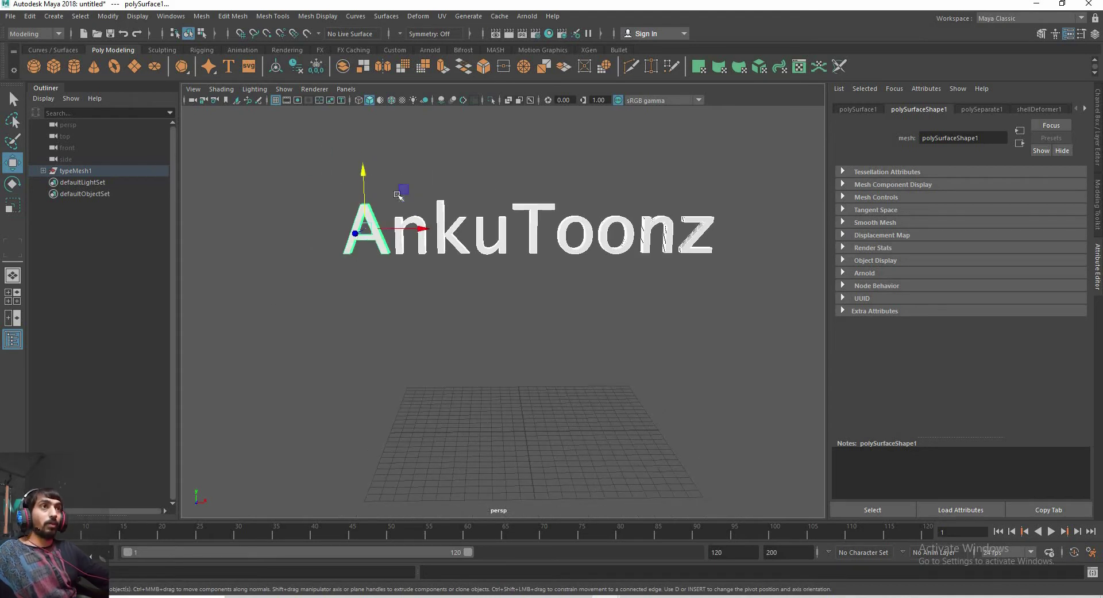
key("e")
mouse_move(458, 361)
middle_mouse_down()
mouse_move(471, 498)
mouse_move(476, 307)
mouse_move(439, 215)
mouse_move(500, 327)
mouse_move(391, 227)
mouse_move(328, 214)
middle_mouse_up()
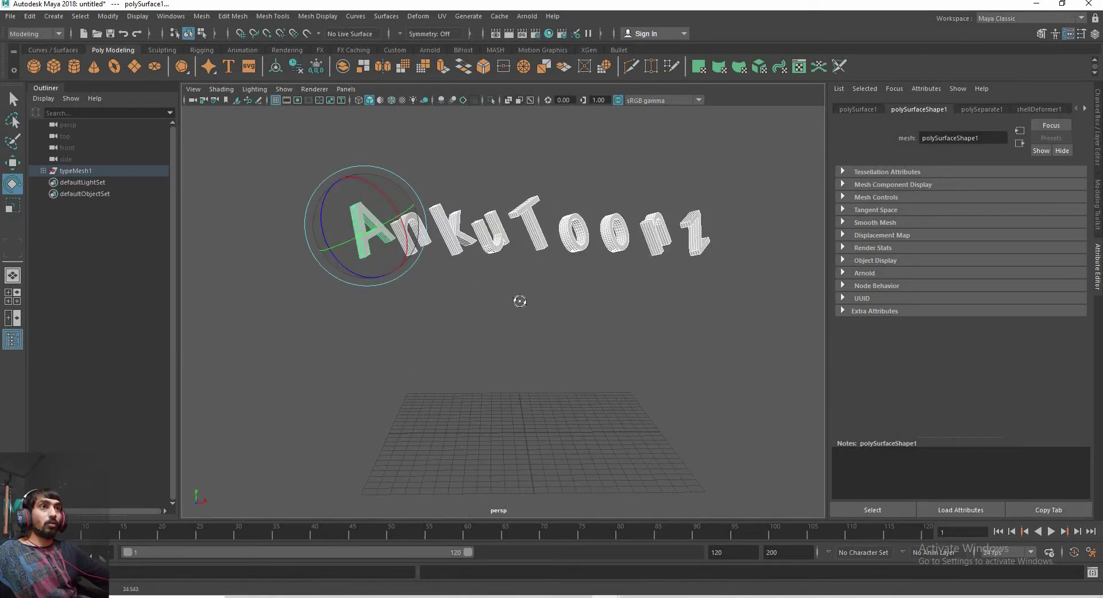
mouse_move(520, 301)
middle_mouse_down()
mouse_move(458, 285)
mouse_move(532, 285)
mouse_move(353, 210)
middle_mouse_up()
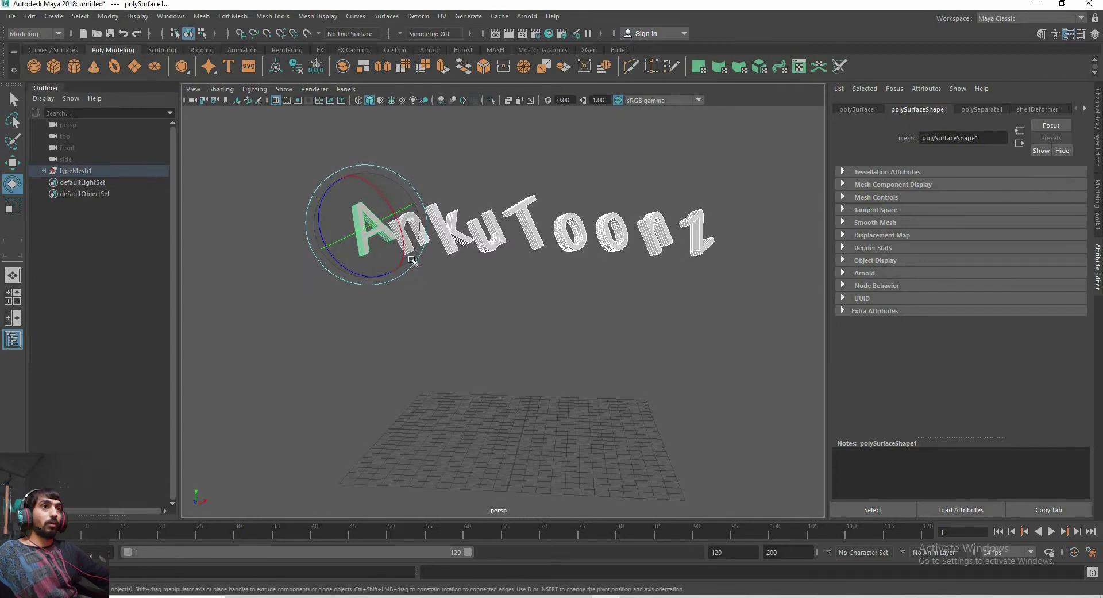
middle_click_drag(412, 259, 415, 190)
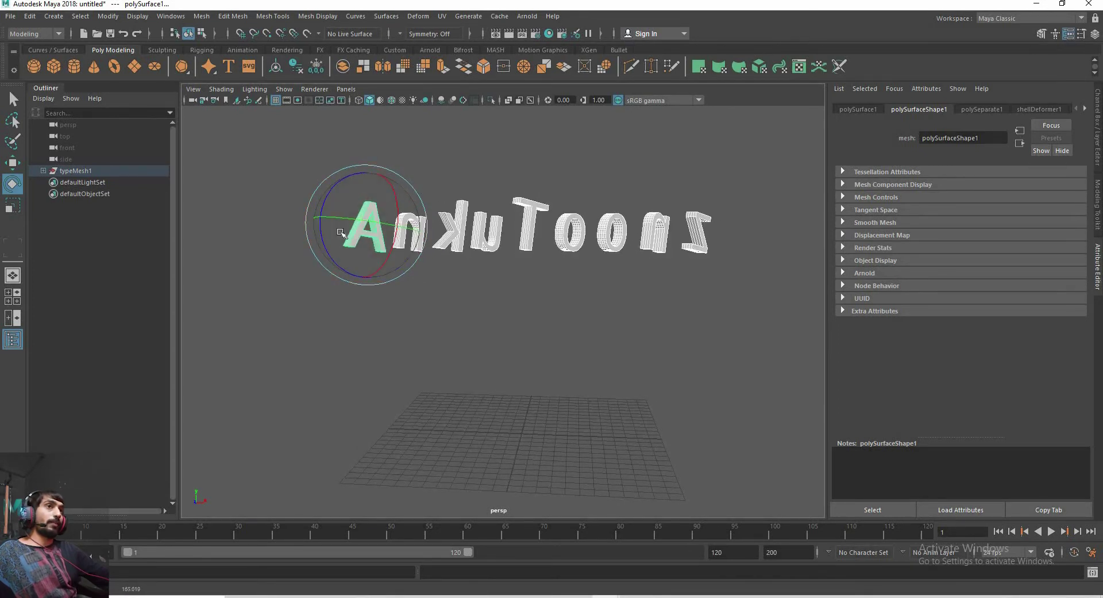
mouse_move(414, 248)
middle_mouse_down()
mouse_move(404, 293)
mouse_move(388, 224)
middle_mouse_up()
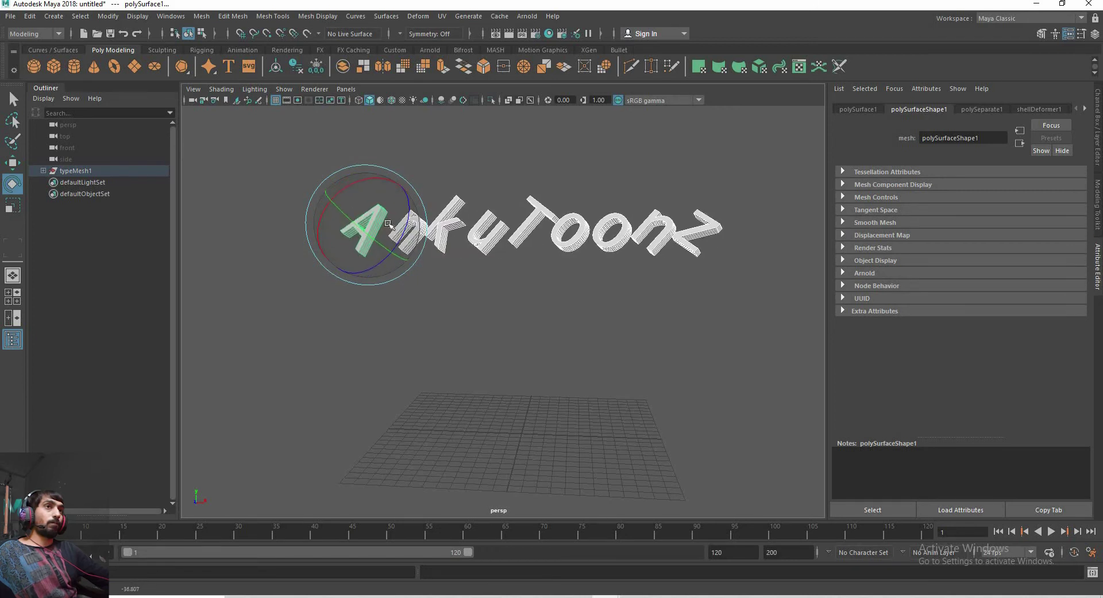
middle_click_drag(457, 247, 408, 254)
mouse_move(438, 209)
middle_mouse_down()
mouse_move(406, 213)
mouse_move(429, 234)
middle_mouse_up()
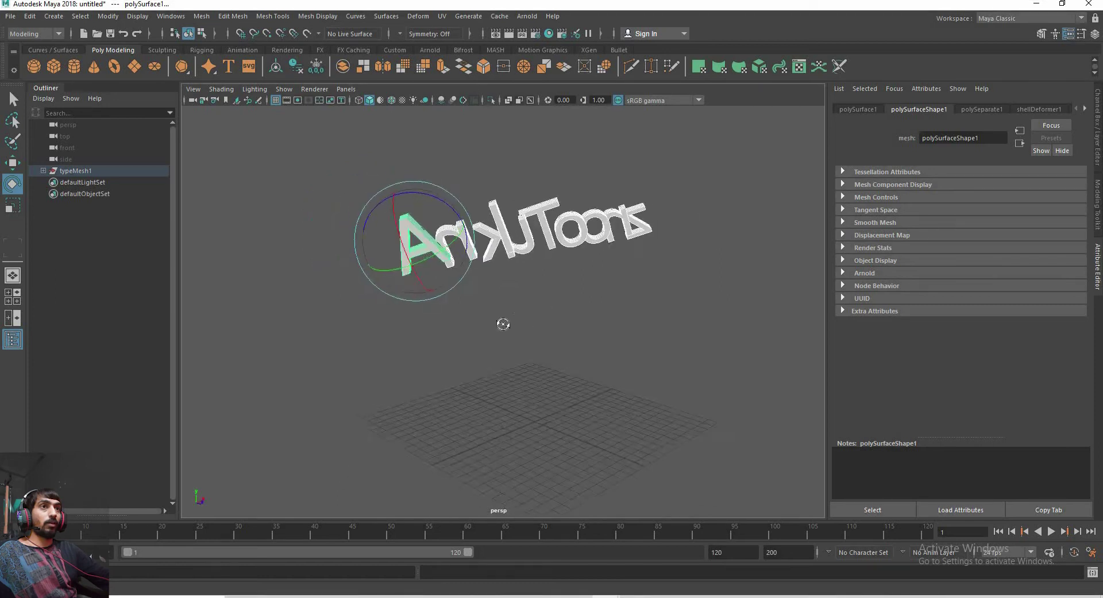
Switch the menu set from Modeling to FX
middle_click_drag(503, 322, 483, 288)
key("w")
mouse_move(493, 313)
left_mouse_down("alt")
mouse_move(465, 314)
mouse_move(496, 316)
left_mouse_up("alt")
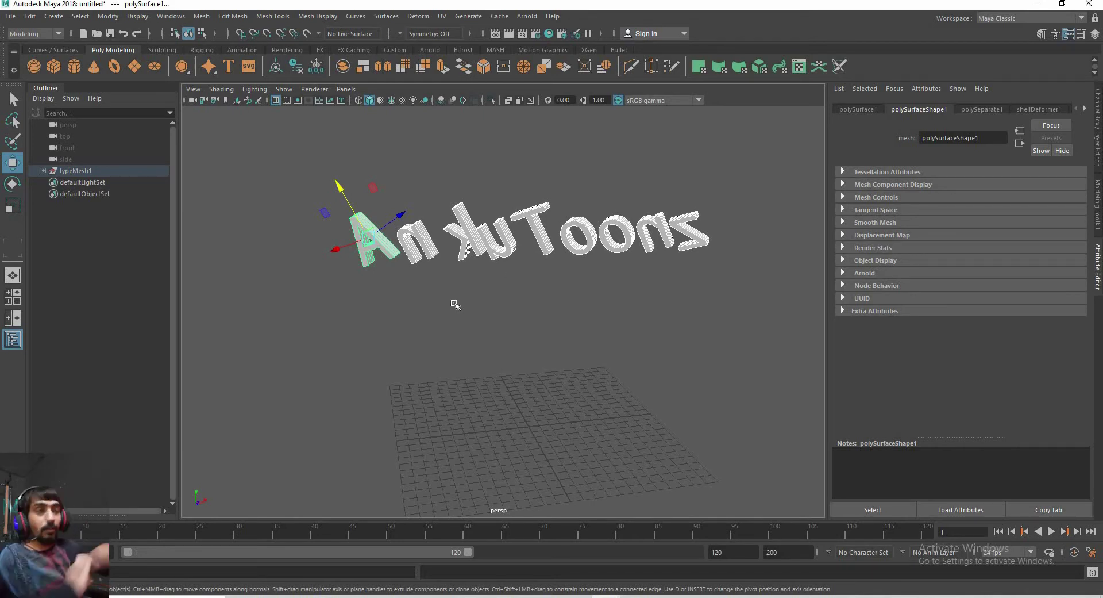
mouse_move(404, 311)
left_mouse_down("alt")
mouse_move(404, 351)
mouse_move(432, 343)
left_mouse_up("alt")
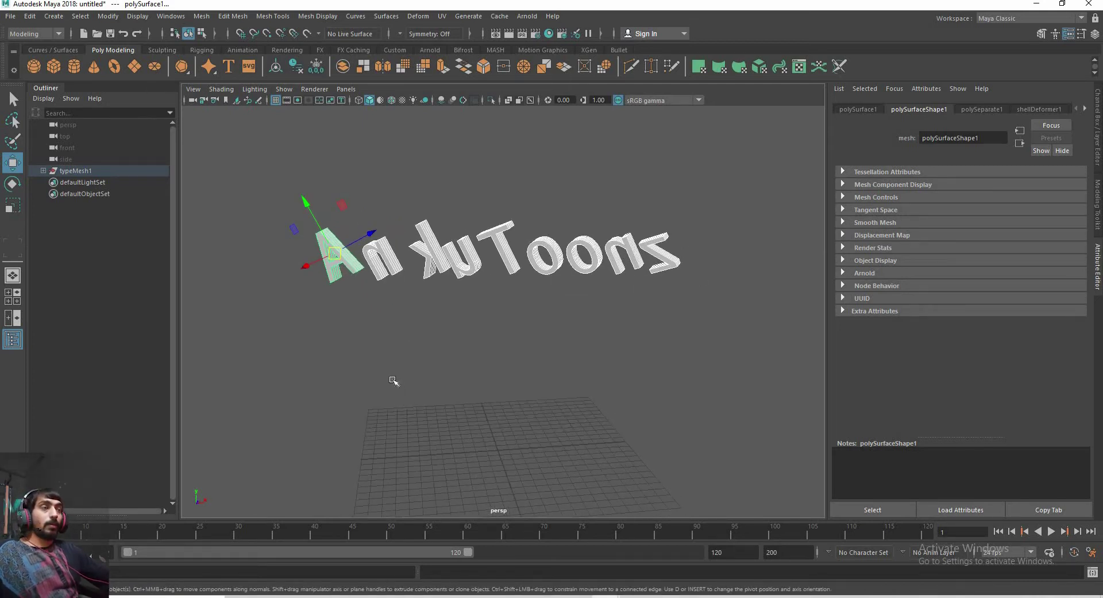
middle_click_drag(393, 381, 379, 364, "alt")
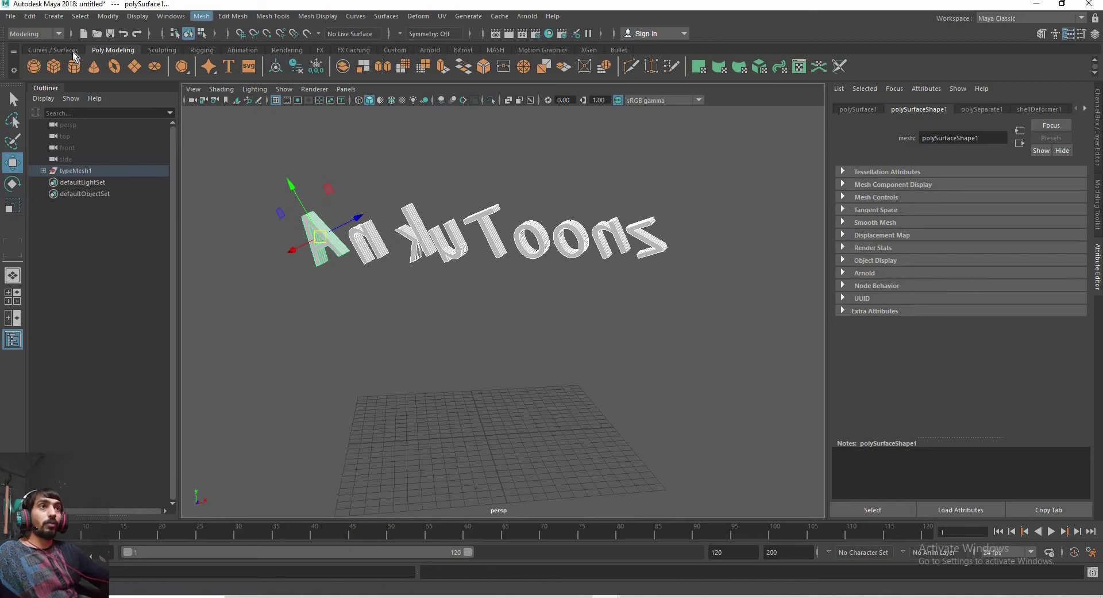
left_click(48, 33)
left_click(34, 81)
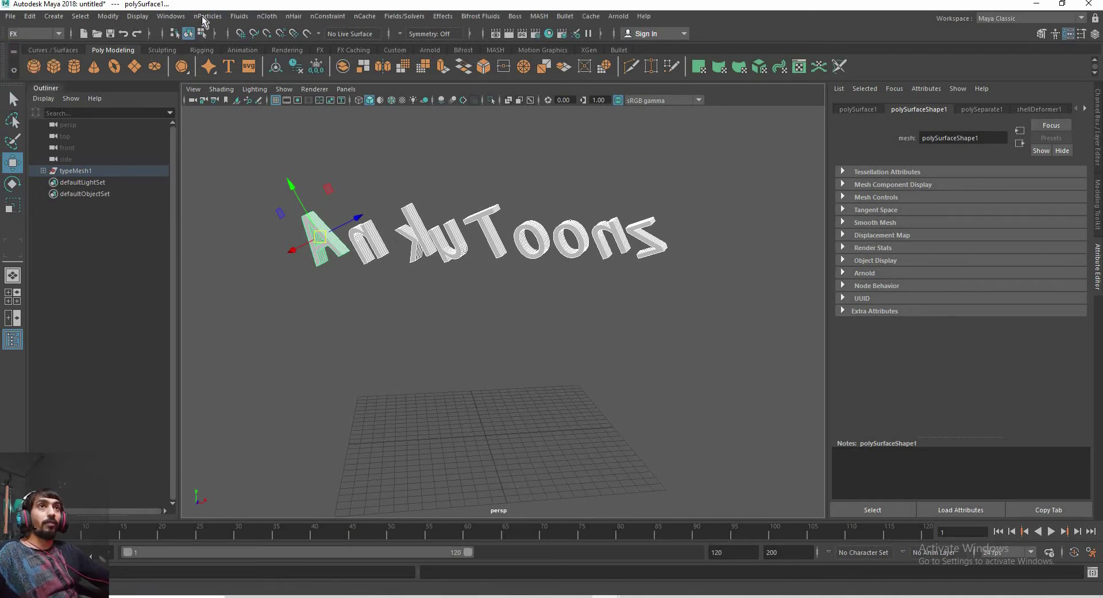
Convert the selected letters to nCloth and set the playback end time to 300
left_click(266, 16)
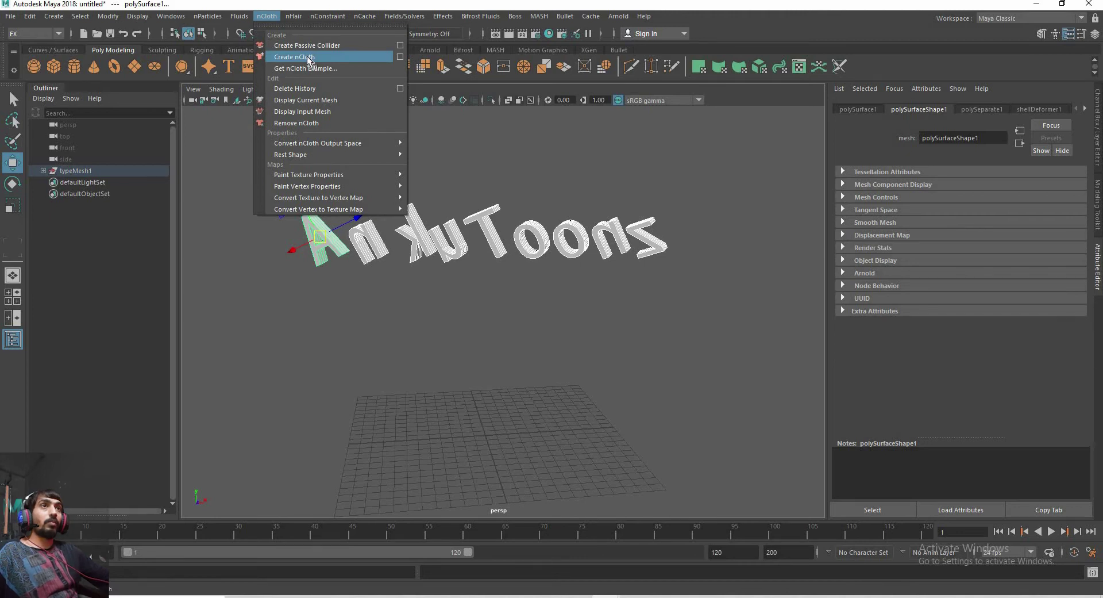
left_click(309, 57)
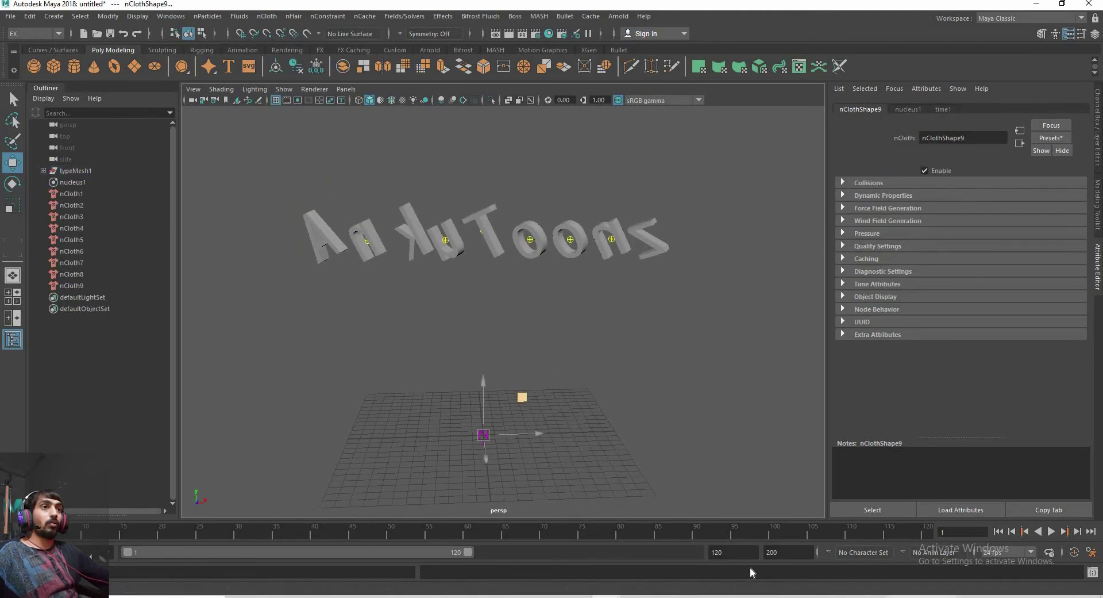
key("Return")
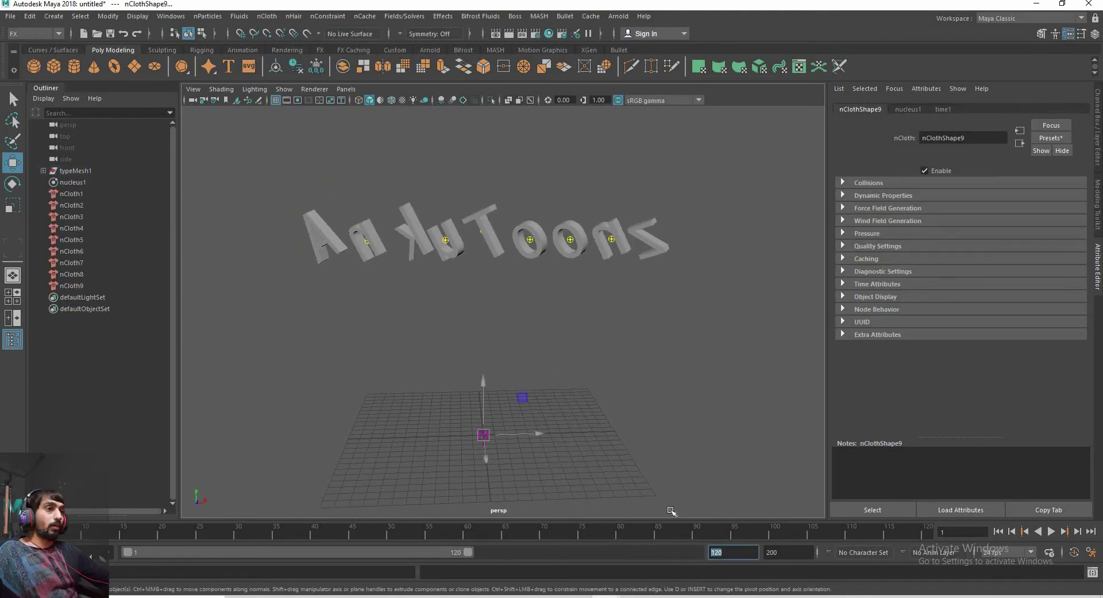
type("300")
key("Tab")
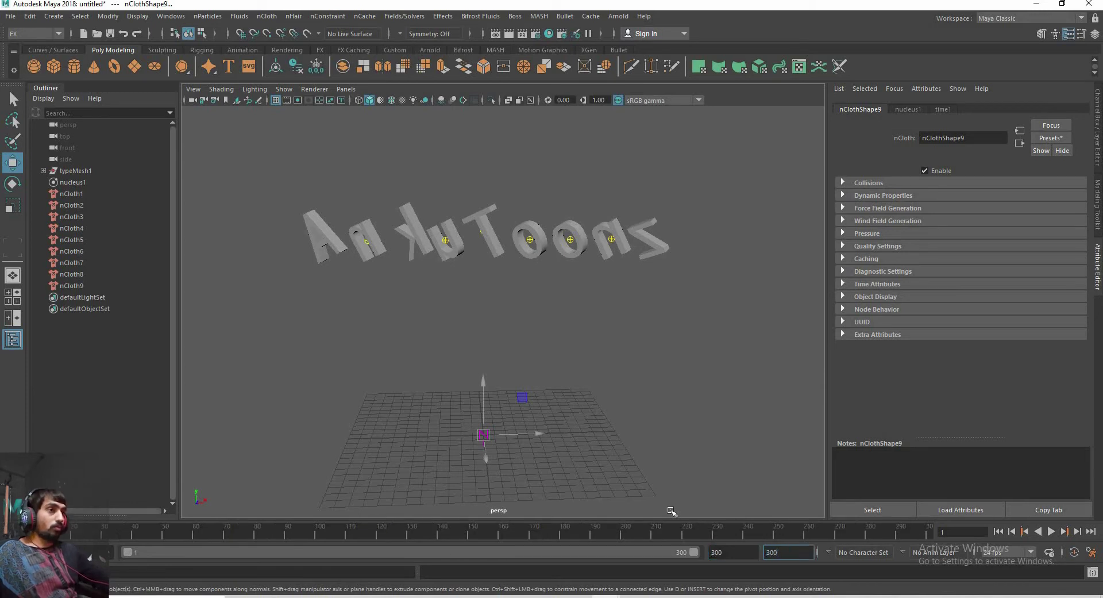
mouse_move(506, 313)
left_mouse_down("alt")
mouse_move(547, 362)
mouse_move(537, 394)
mouse_move(517, 402)
left_mouse_up("alt")
Play the simulation to watch the letters fall, then rewind to frame 1
left_click(1050, 533)
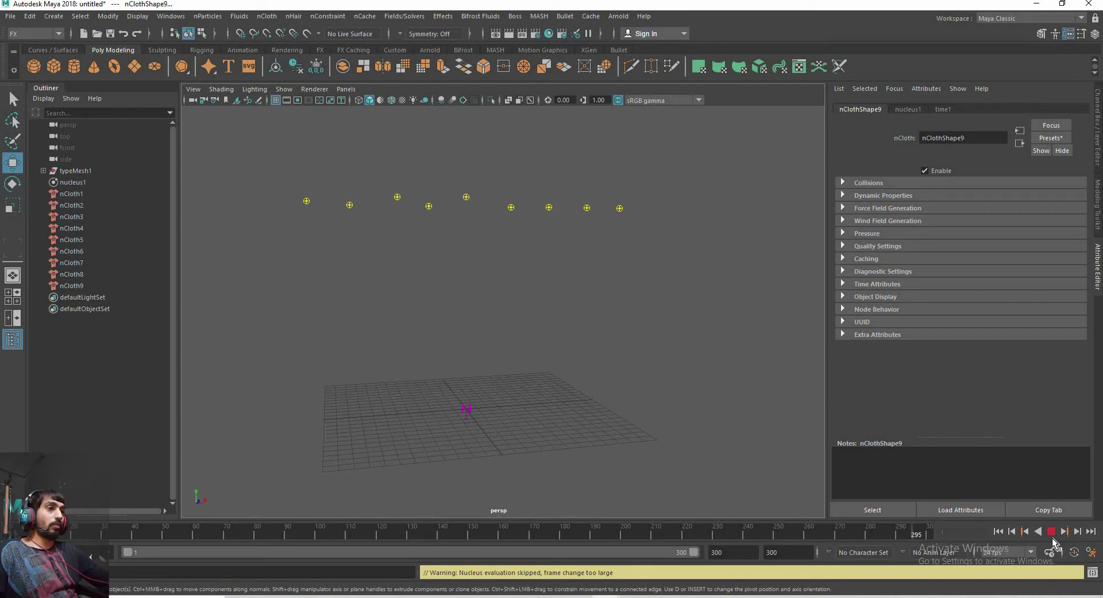
key("alt+shift+v")
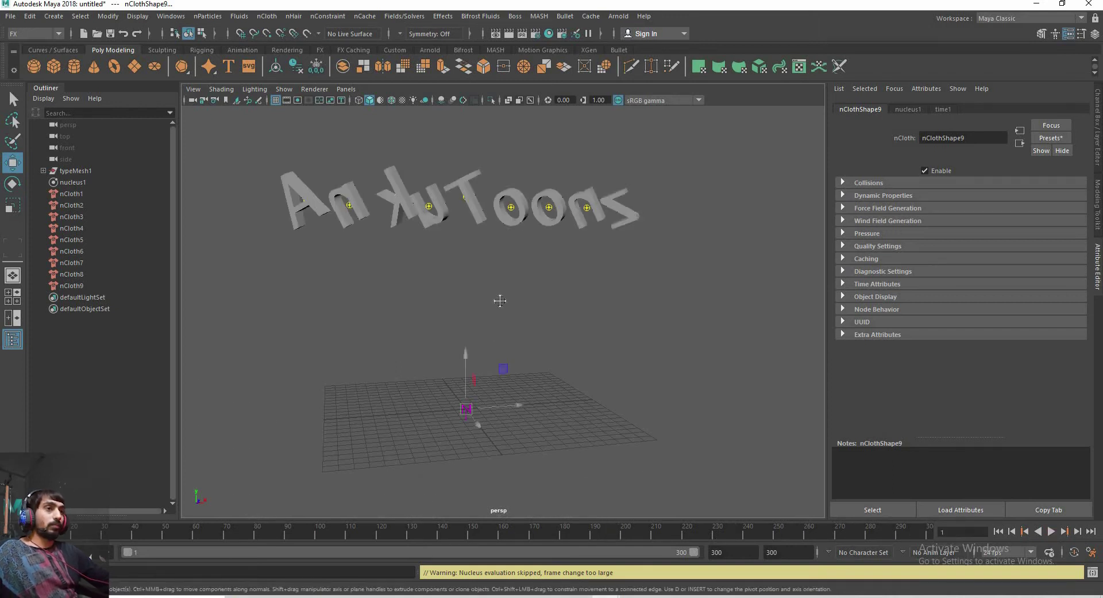
mouse_move(501, 301)
left_mouse_down("alt")
mouse_move(528, 372)
mouse_move(569, 403)
left_mouse_up("alt")
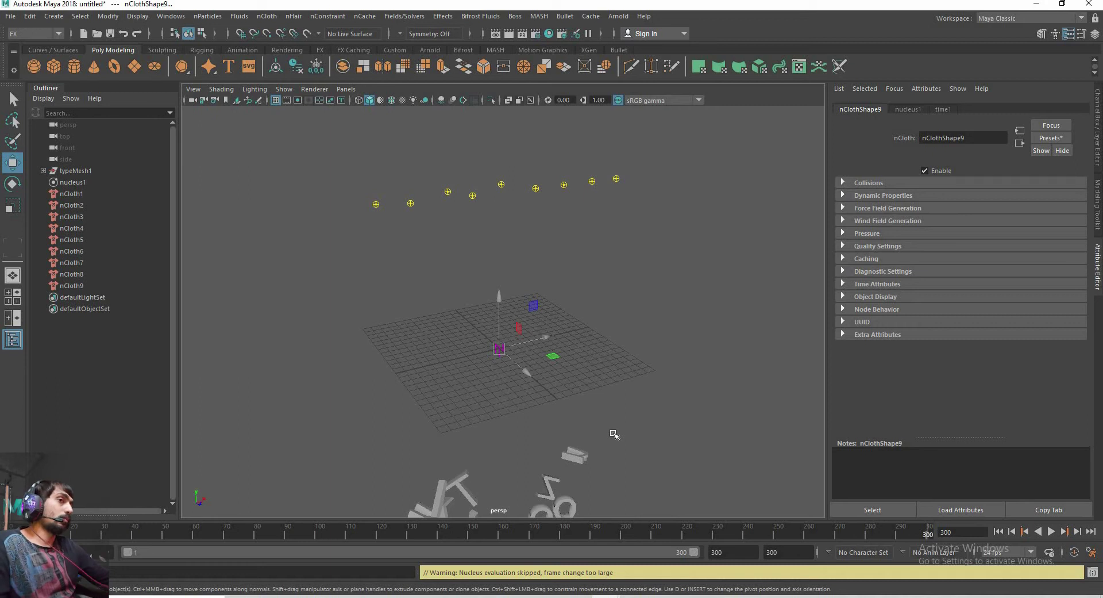
mouse_move(630, 300)
left_mouse_down("alt")
mouse_move(532, 293)
mouse_move(985, 546)
left_mouse_up("alt")
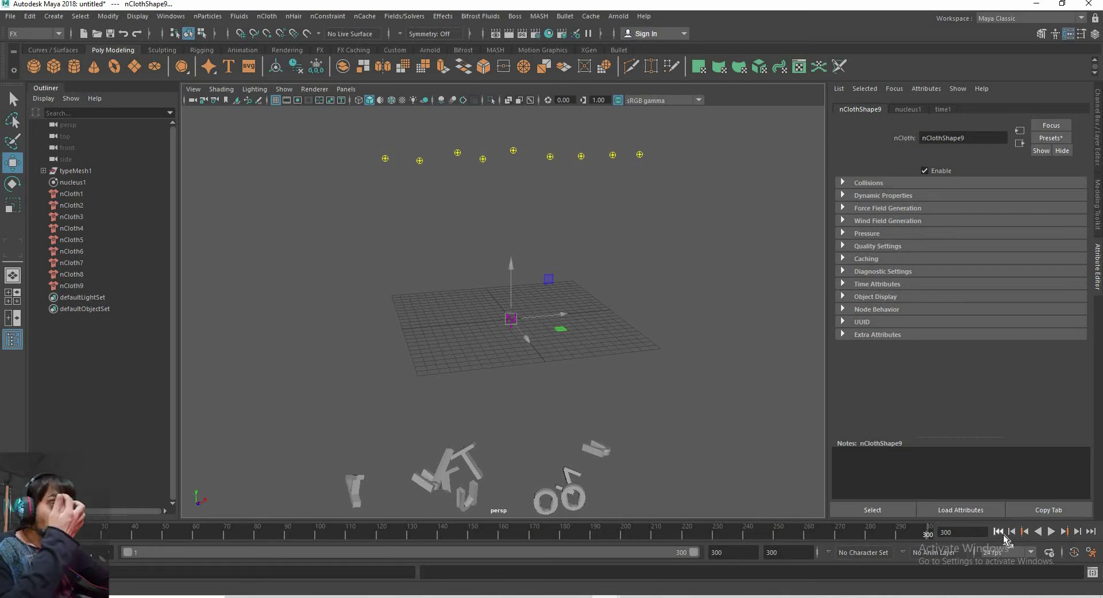
left_click(1000, 532)
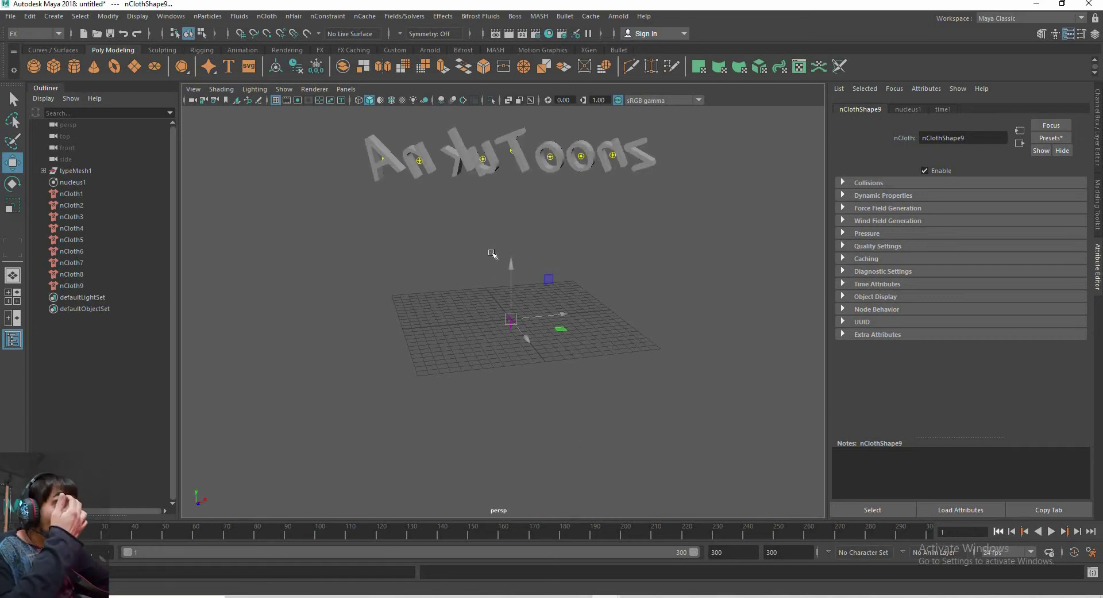
Enable Use Plane on nucleus1's Ground Plane and check the letters land on it
left_click(80, 182)
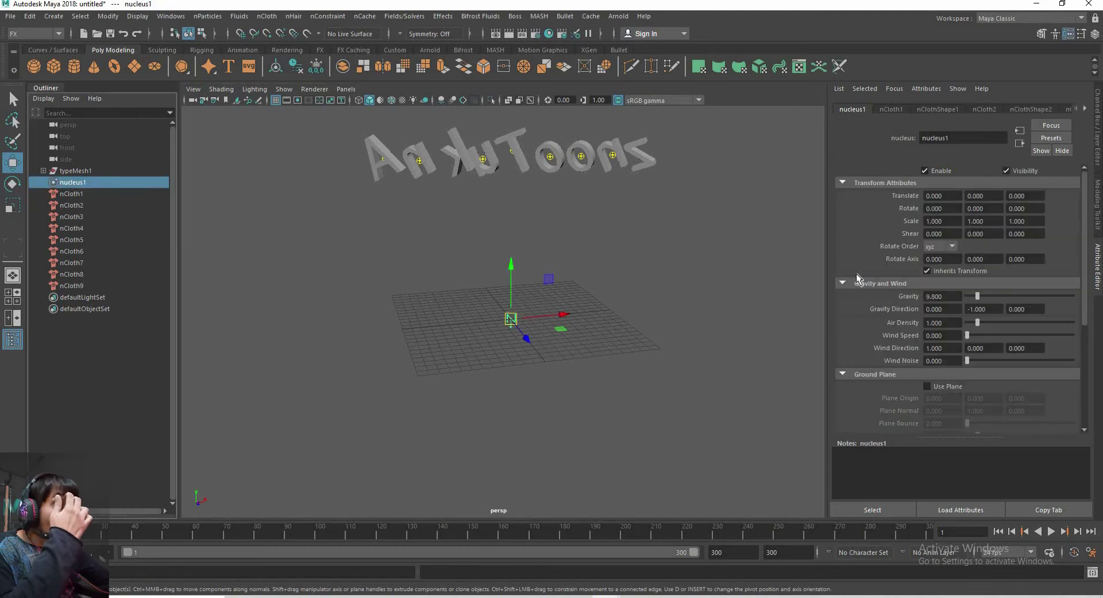
left_click(931, 387)
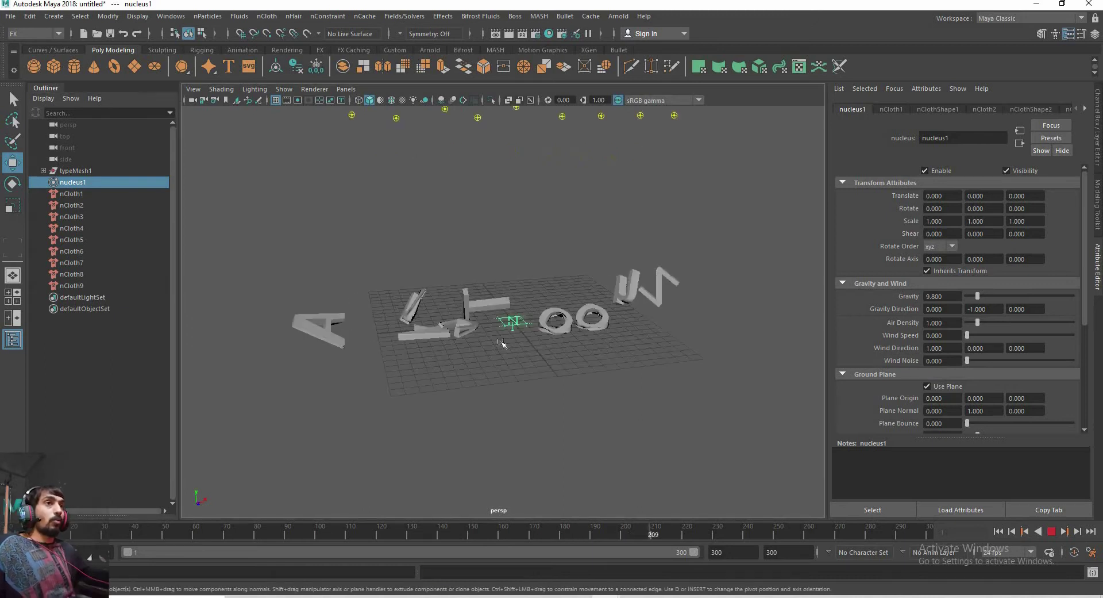
mouse_move(440, 300)
left_mouse_down("alt")
mouse_move(511, 376)
mouse_move(438, 358)
mouse_move(468, 389)
mouse_move(475, 429)
left_mouse_up("alt")
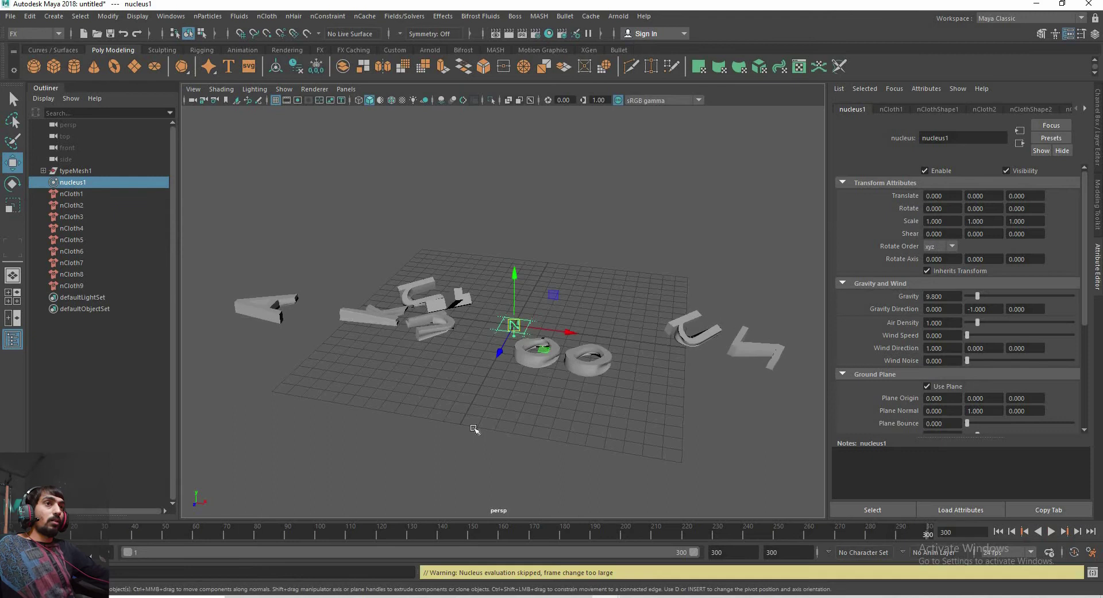
left_click(1000, 532)
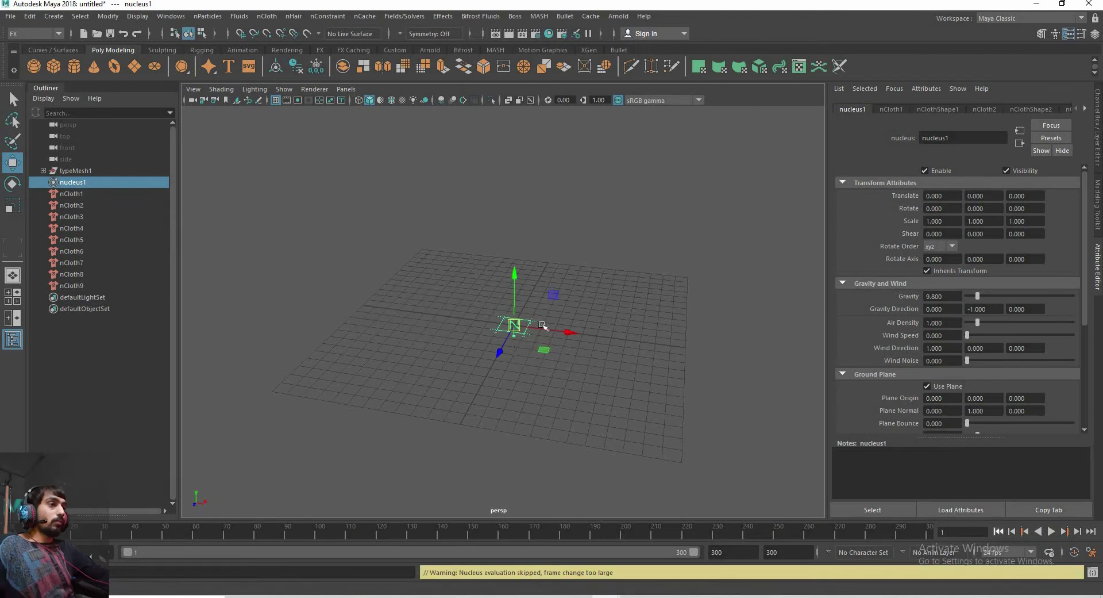
Return playback to frame 1 and clear the cloth letter selection
mouse_move(551, 345)
left_mouse_down("alt")
mouse_move(576, 372)
mouse_move(598, 373)
left_mouse_up("alt")
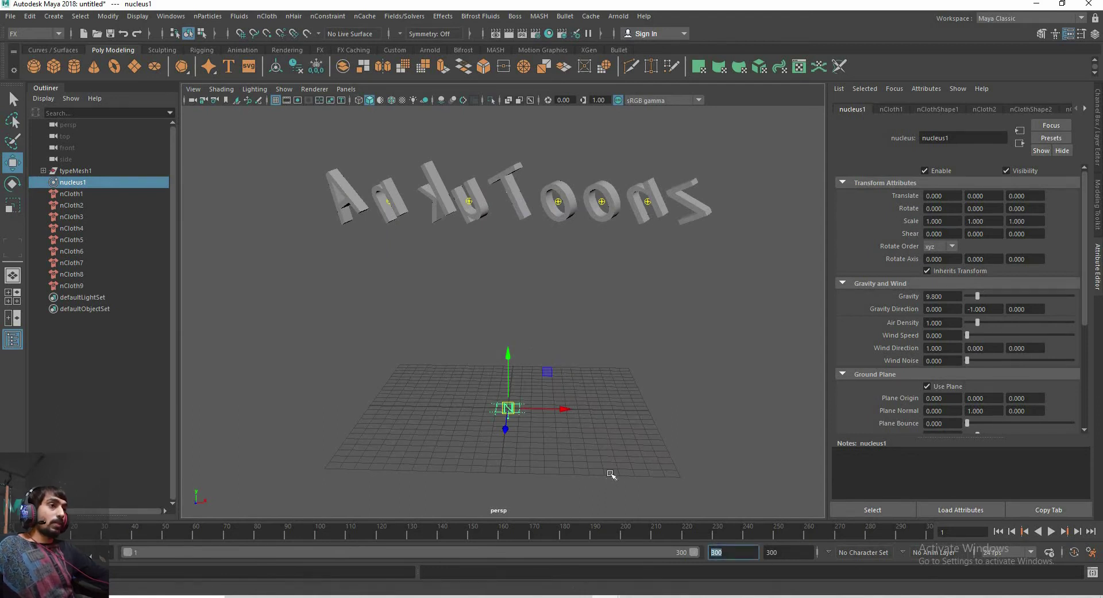
left_click_drag(611, 474, 628, 430, "alt")
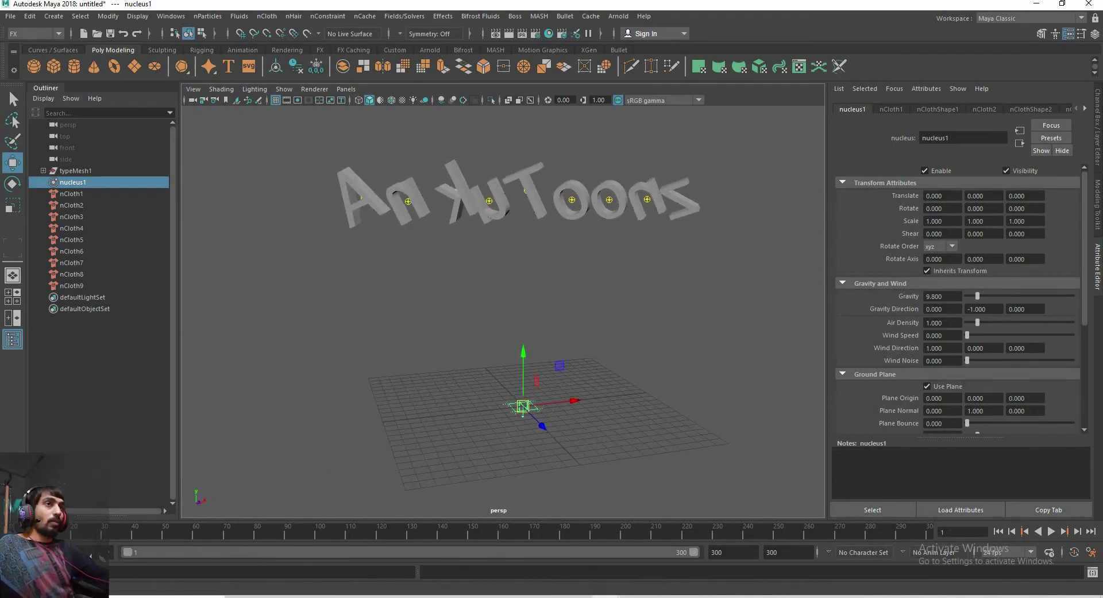
key("alt+shift+v")
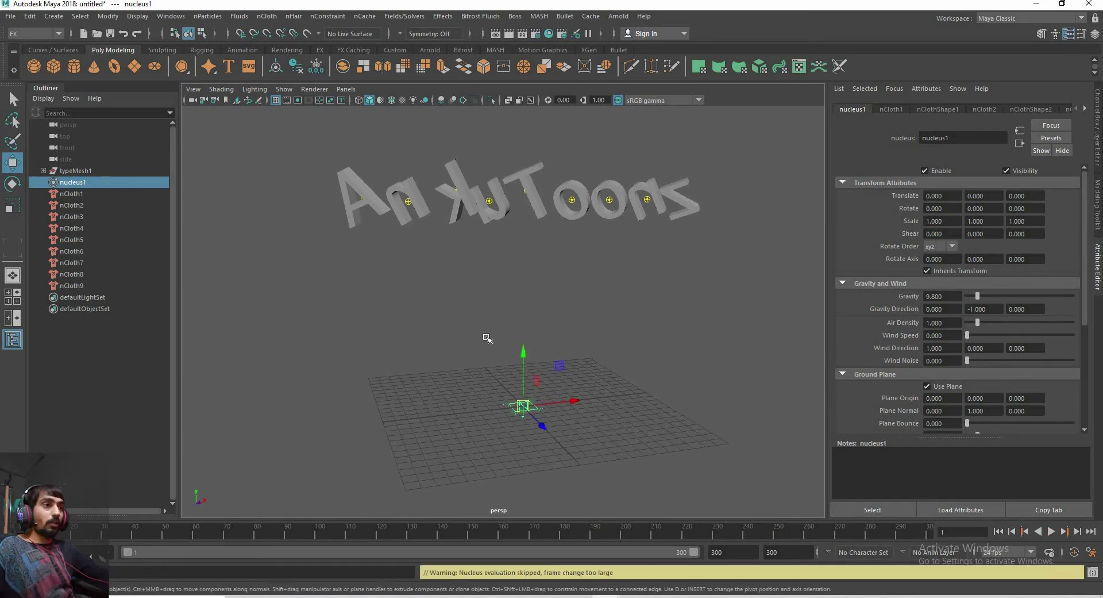
left_click_drag(487, 337, 487, 285, "alt")
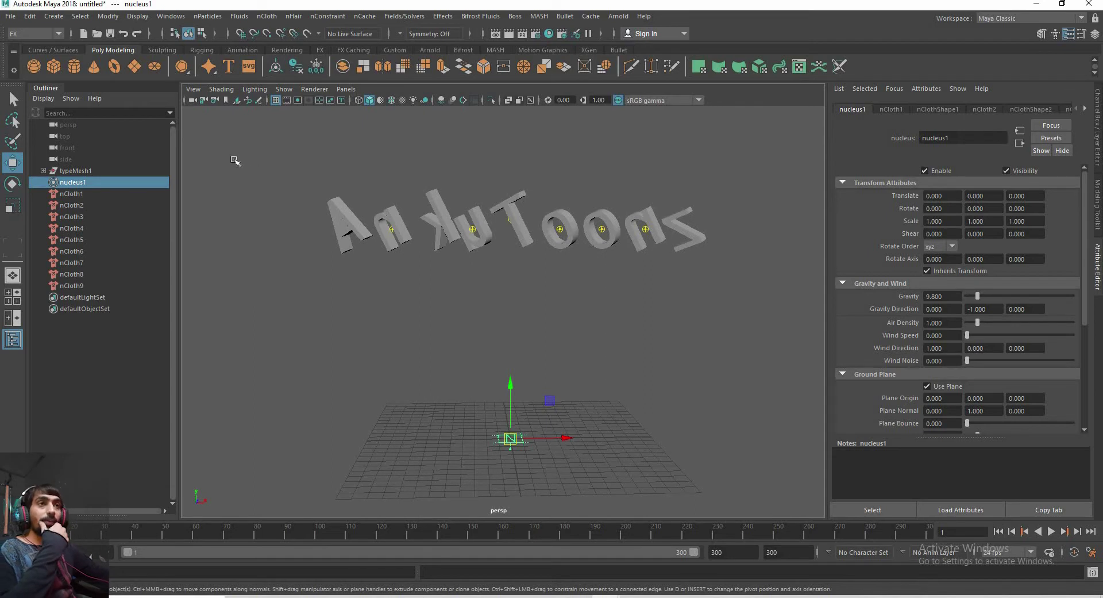
left_click_drag(250, 166, 805, 299)
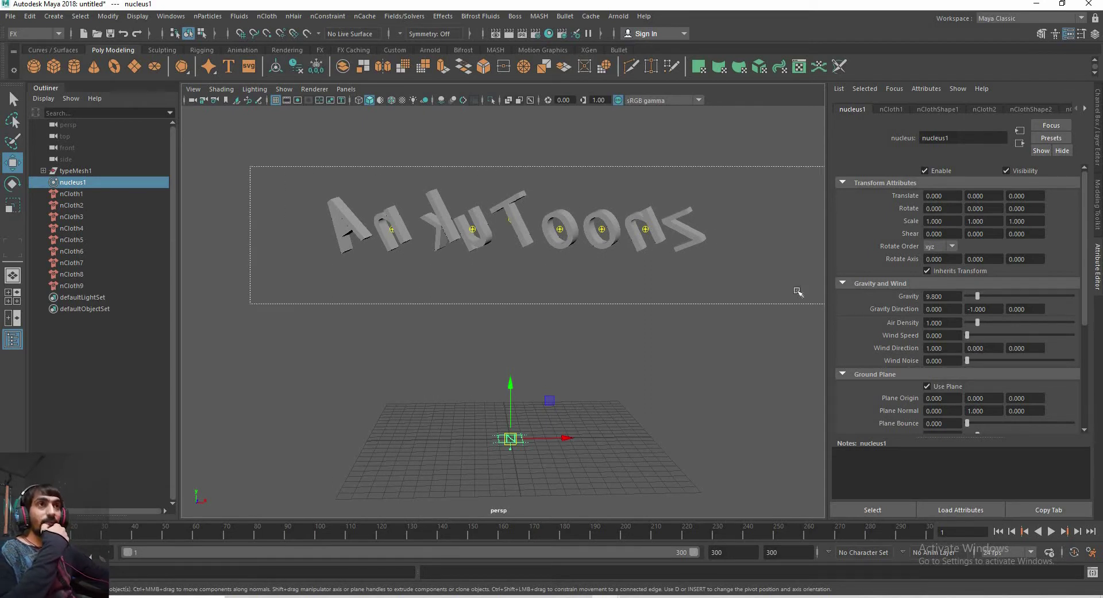
left_click(379, 173)
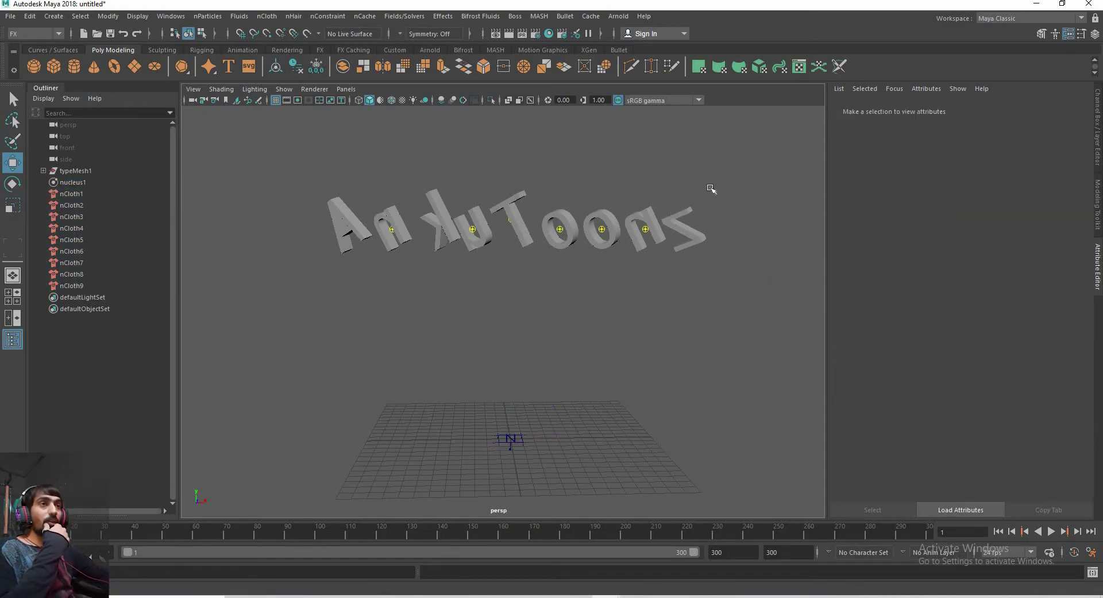
Reselect the nine cloth letters and close the leftover Export All file browser
key("ctrl+z")
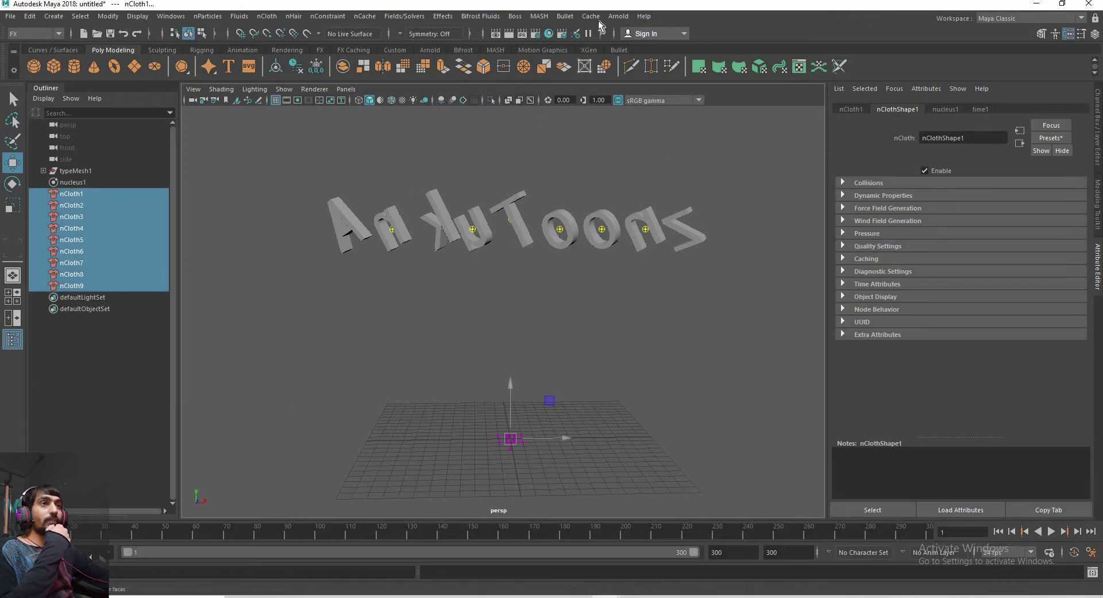
left_click(591, 17)
mouse_move(615, 36)
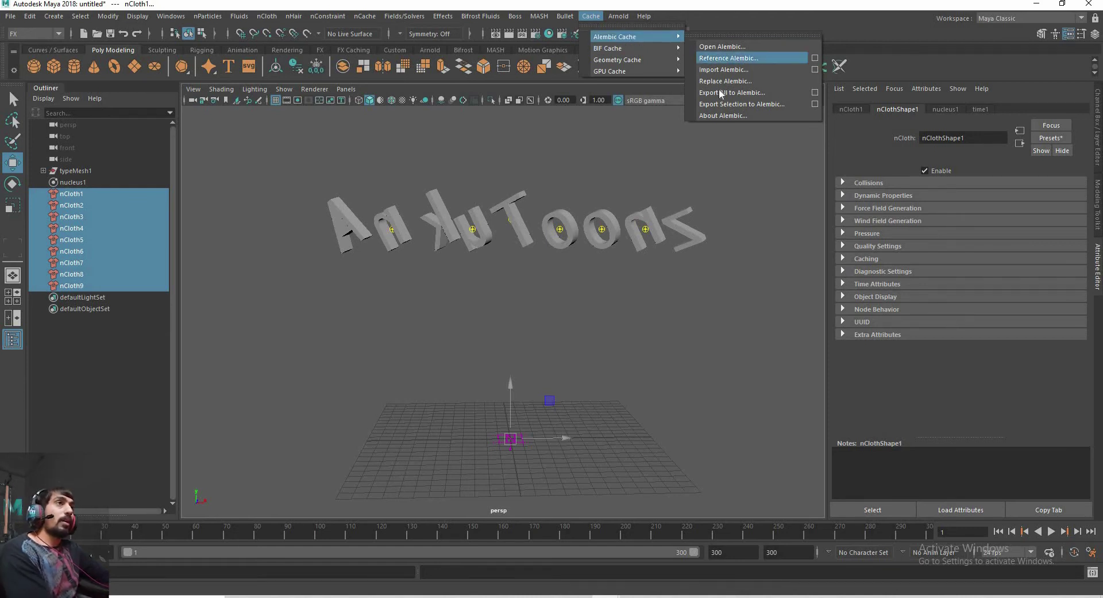
left_click(752, 92)
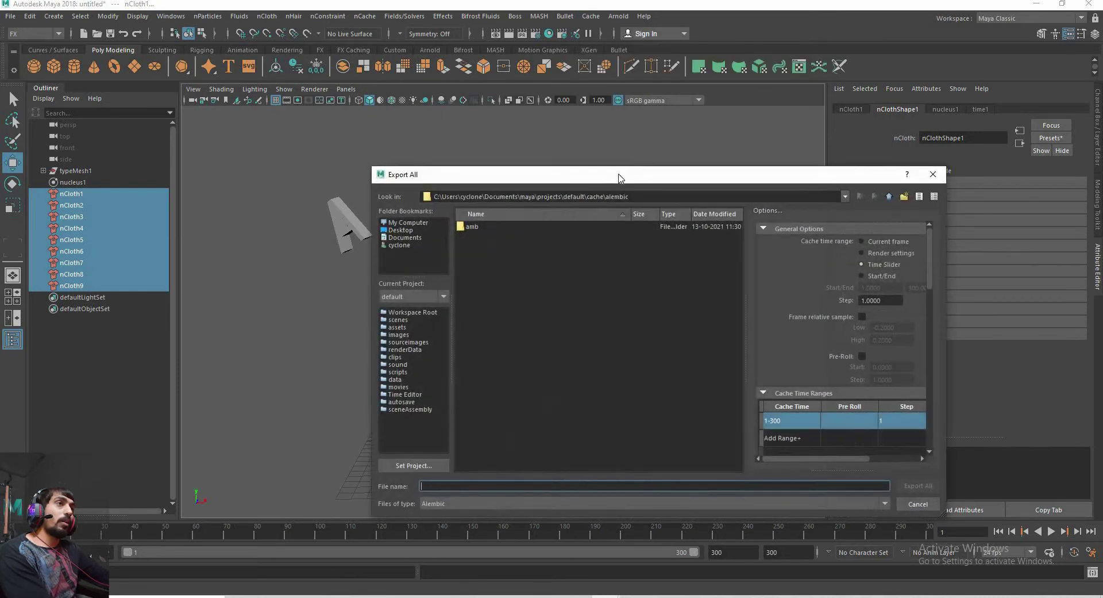
left_click_drag(622, 179, 671, 157)
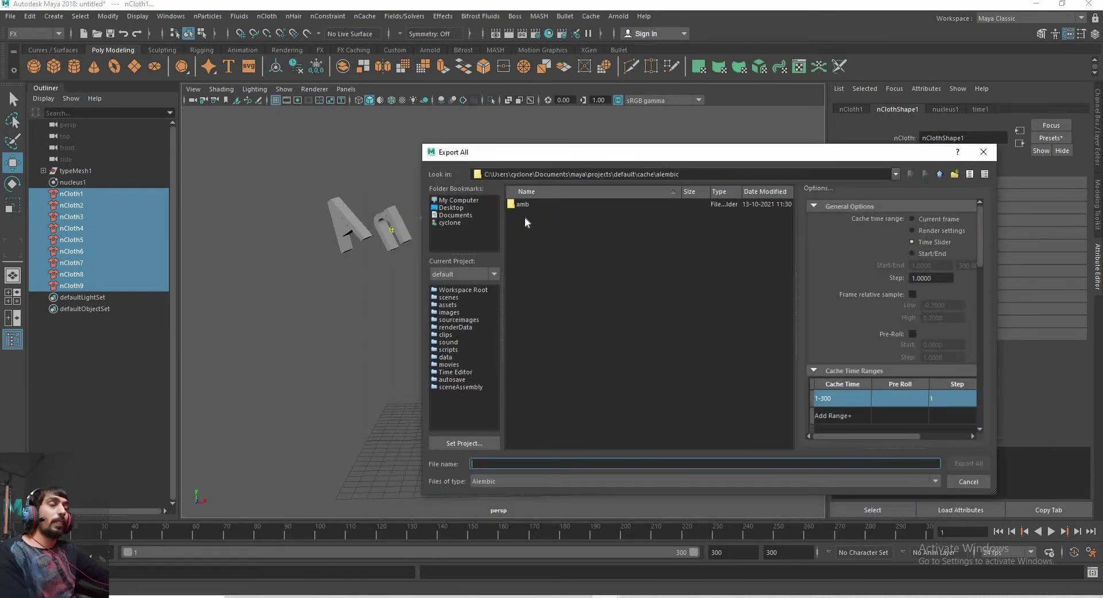
left_click(968, 481)
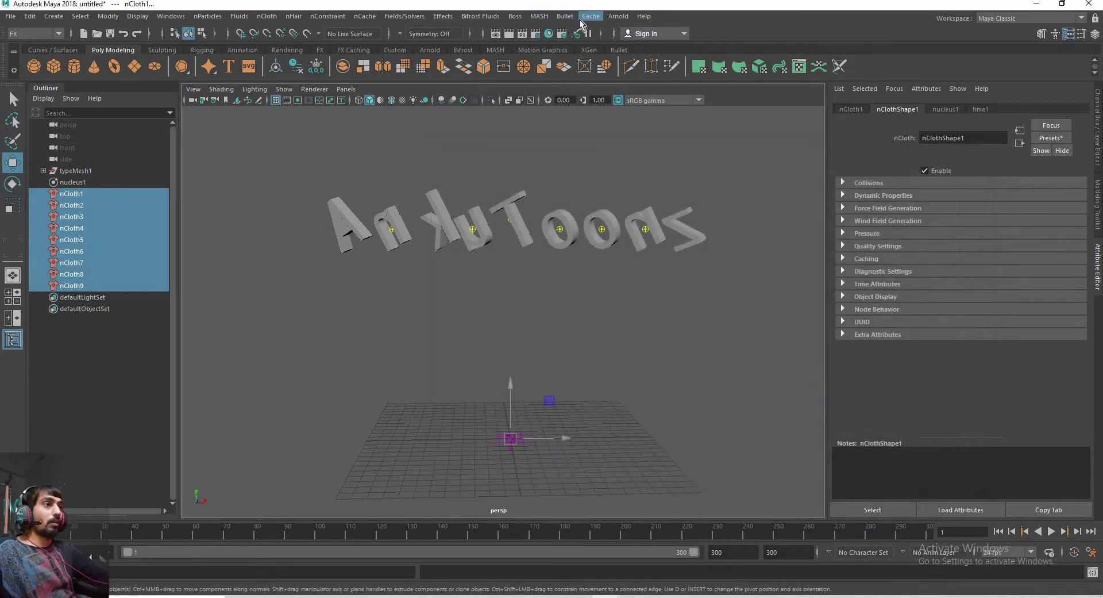
left_click(591, 16)
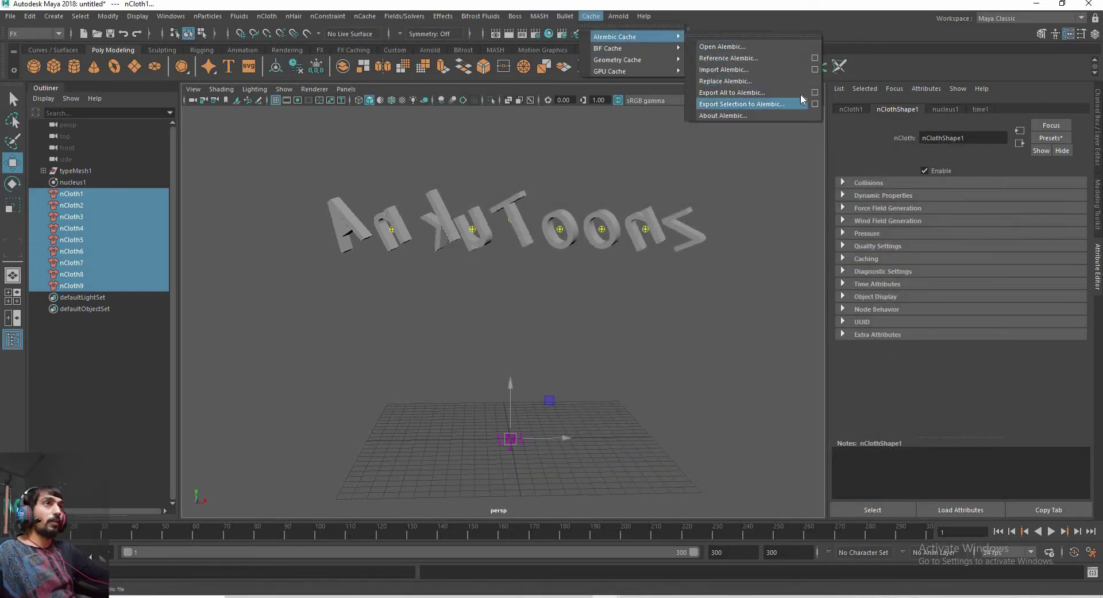
Export All to Alembic as cache.abc inside a newly created cache1 folder
left_click(815, 93)
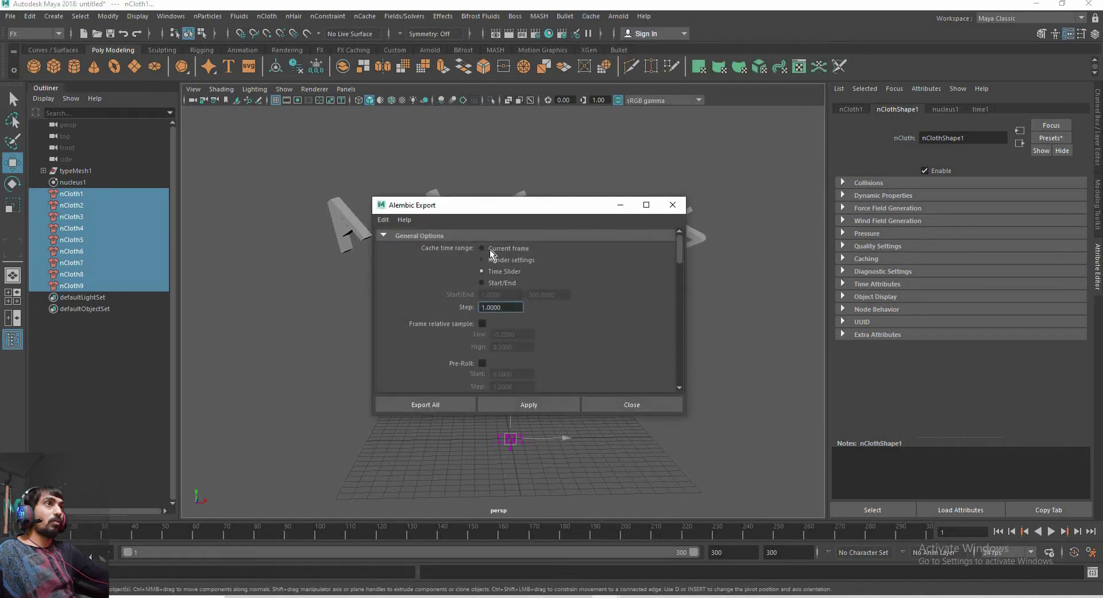
left_click(462, 402)
double_click(531, 205)
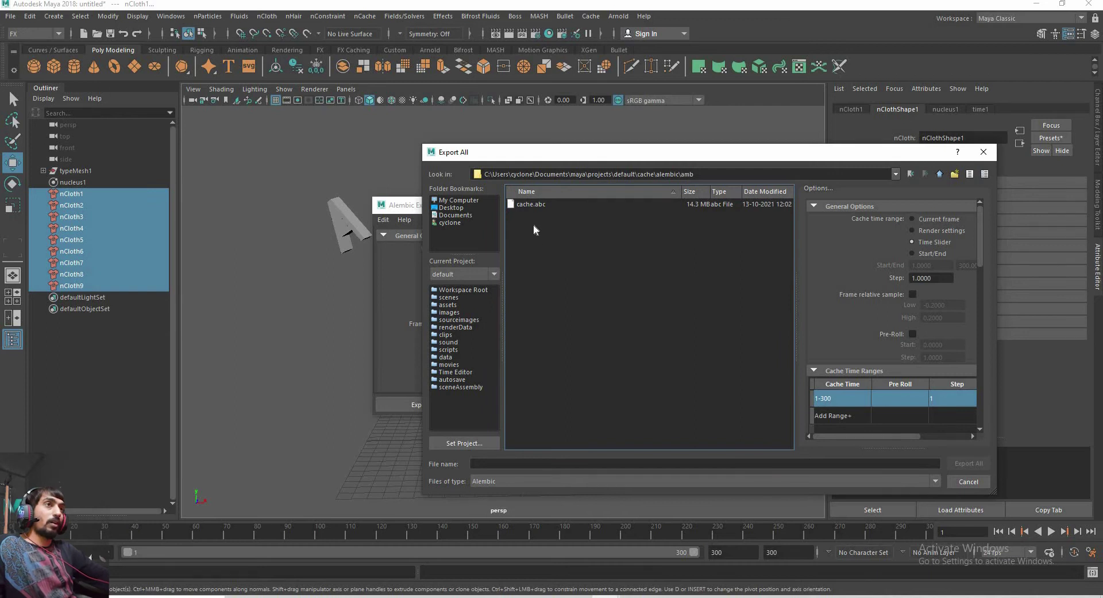
key("BackSpace")
right_click(570, 289)
left_click(610, 307)
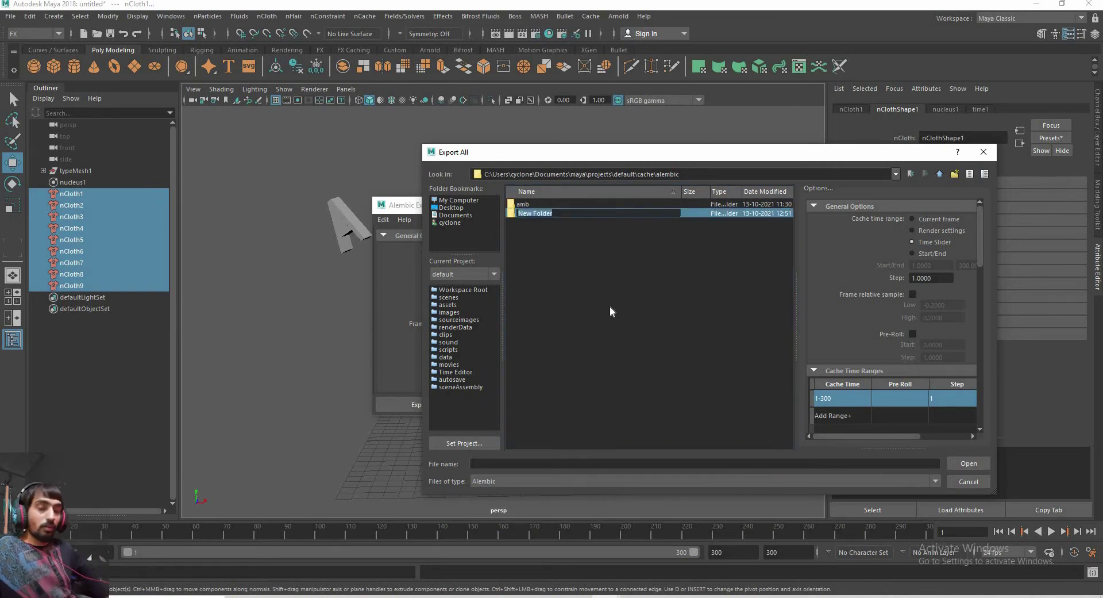
type("cache1")
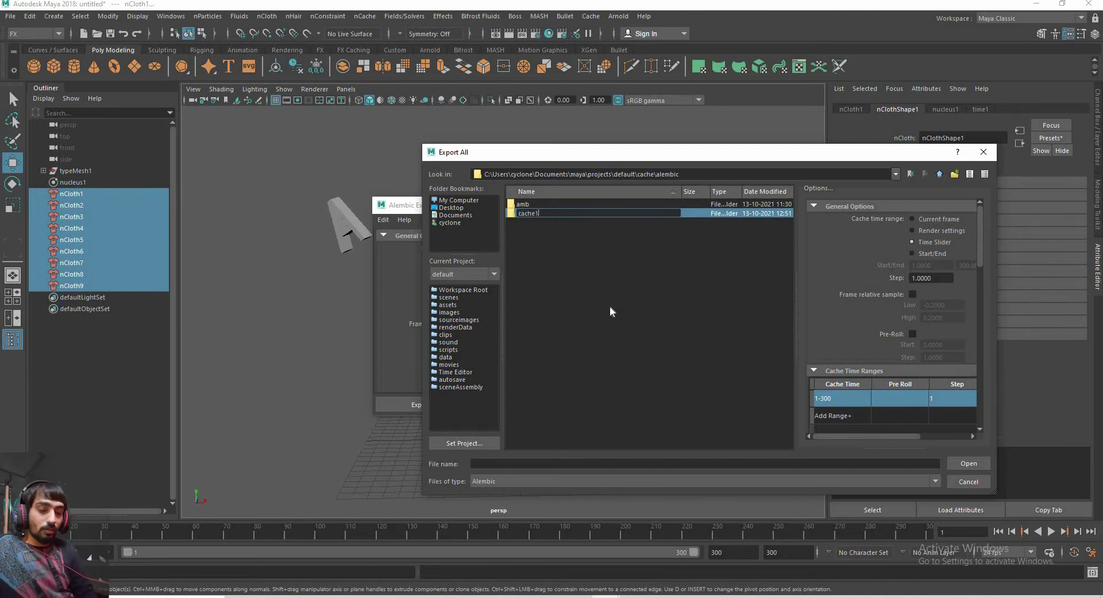
key("Return")
key("Return")
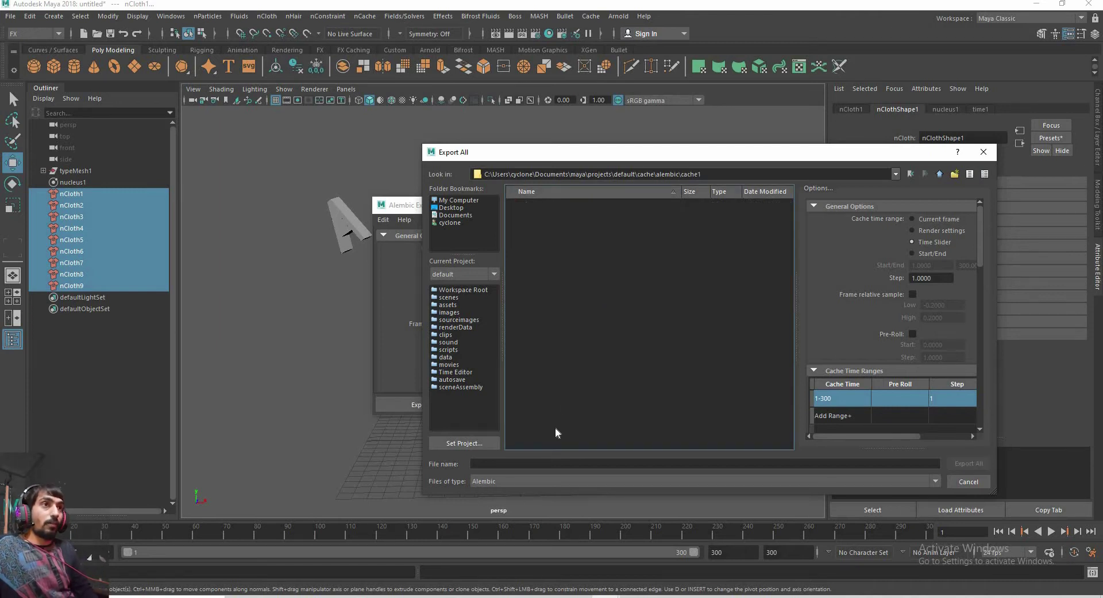
left_click(544, 463)
type("cache")
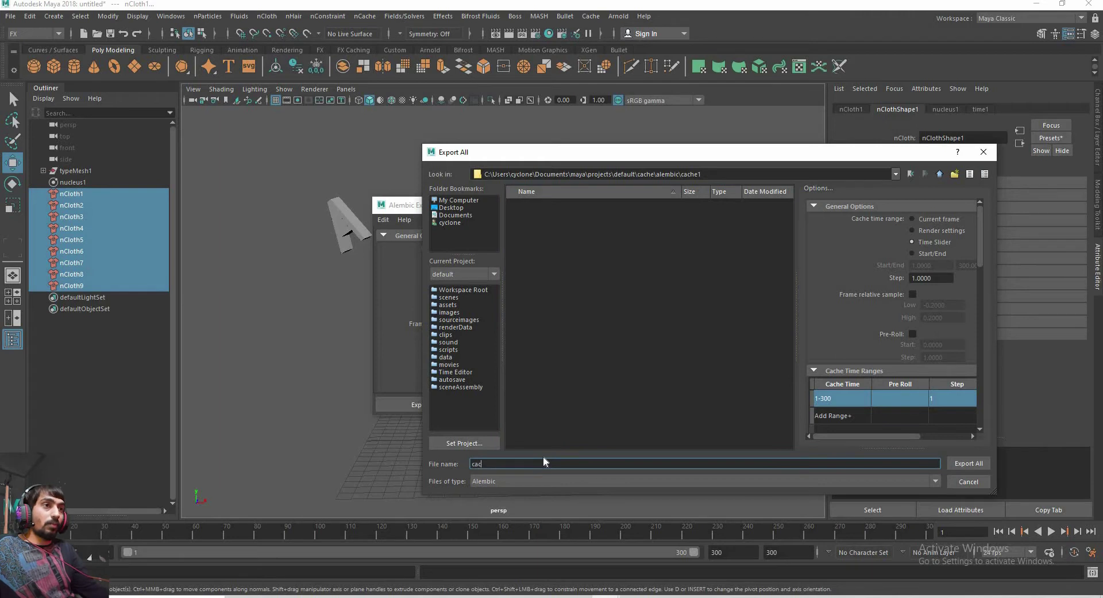
key("Return")
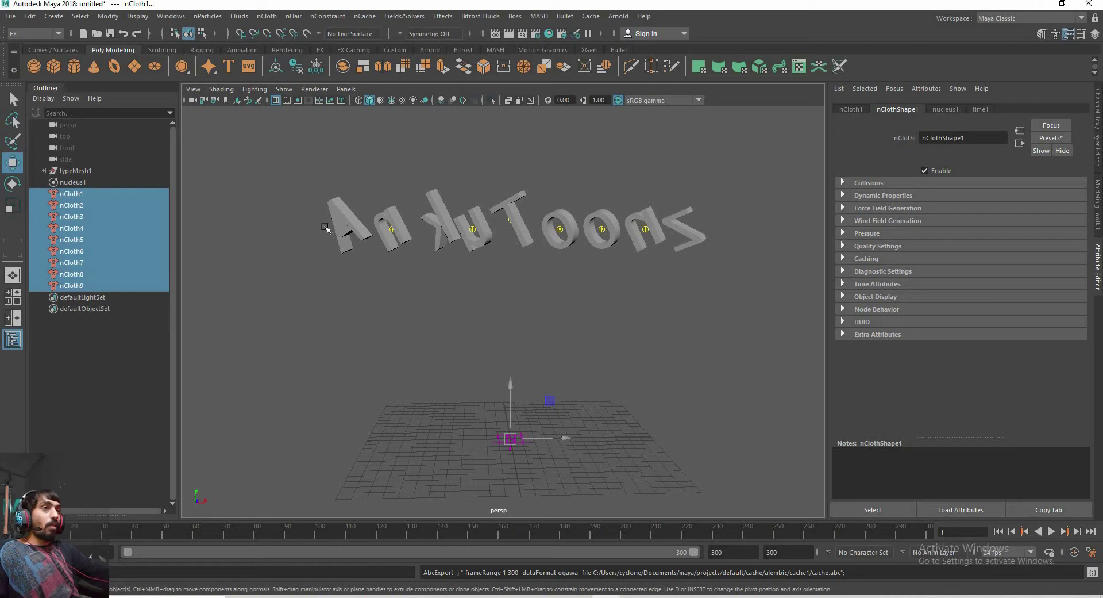
Start a new scene, discarding changes to the old one
left_click(23, 32)
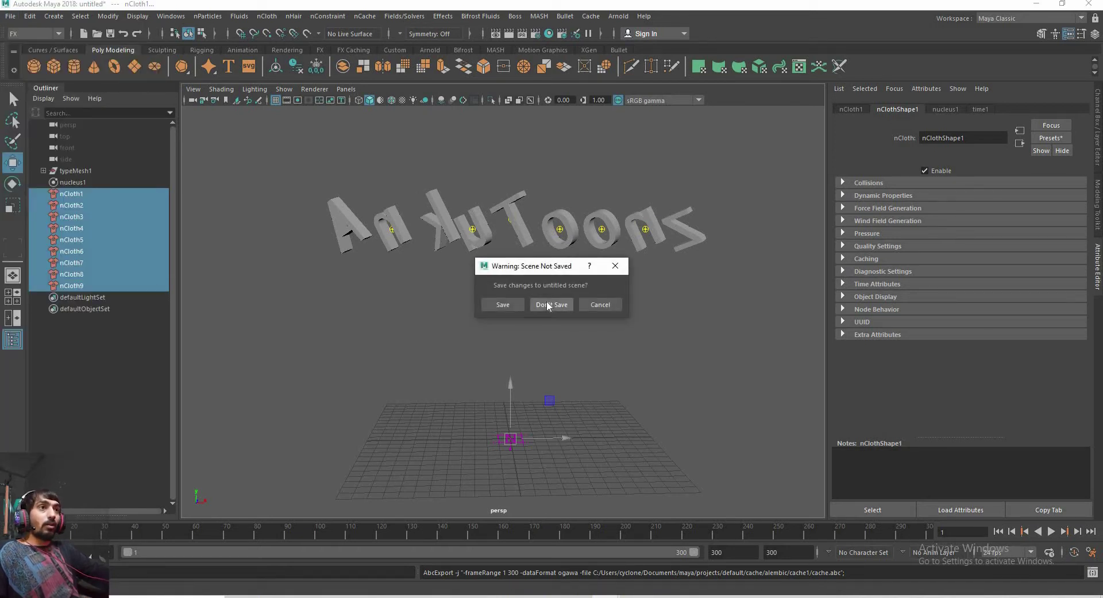
left_click(547, 304)
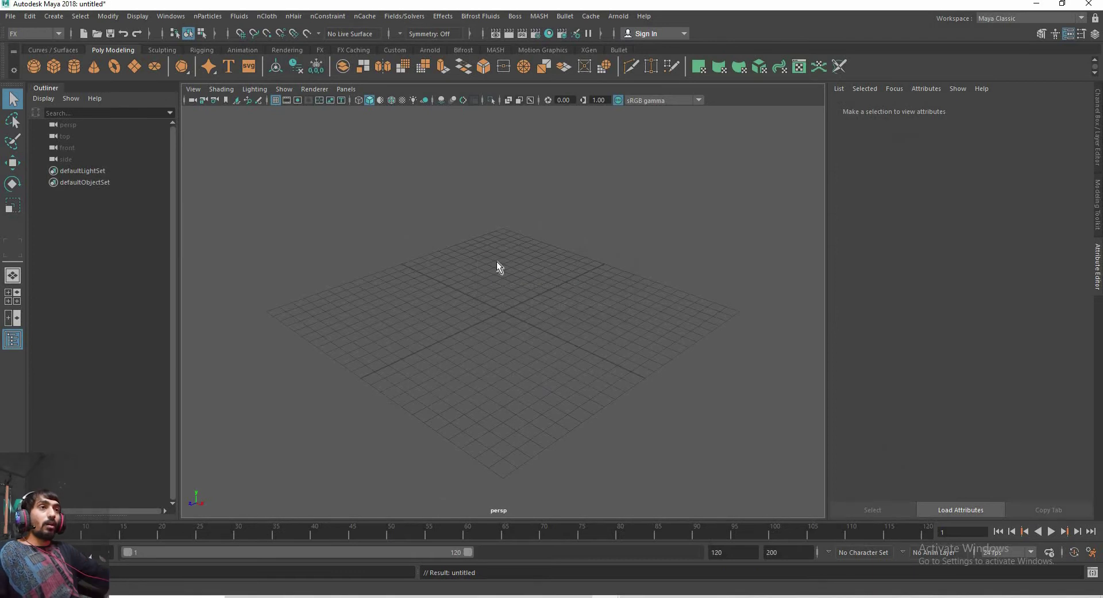
key("space")
key("space")
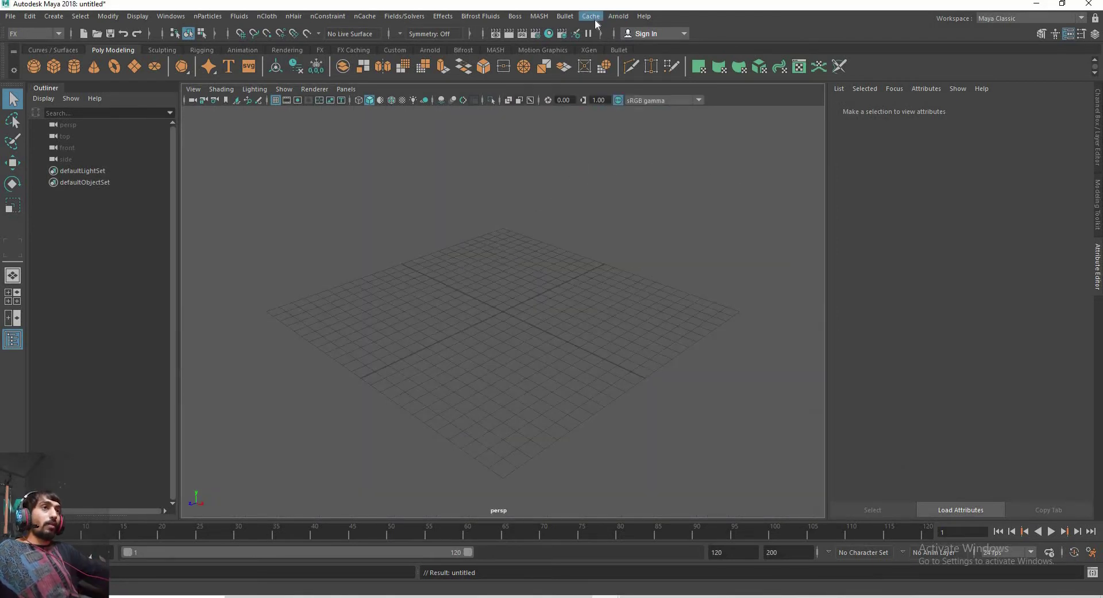
Import the Alembic cache cache1/cache.abc
left_click(594, 17)
mouse_move(633, 37)
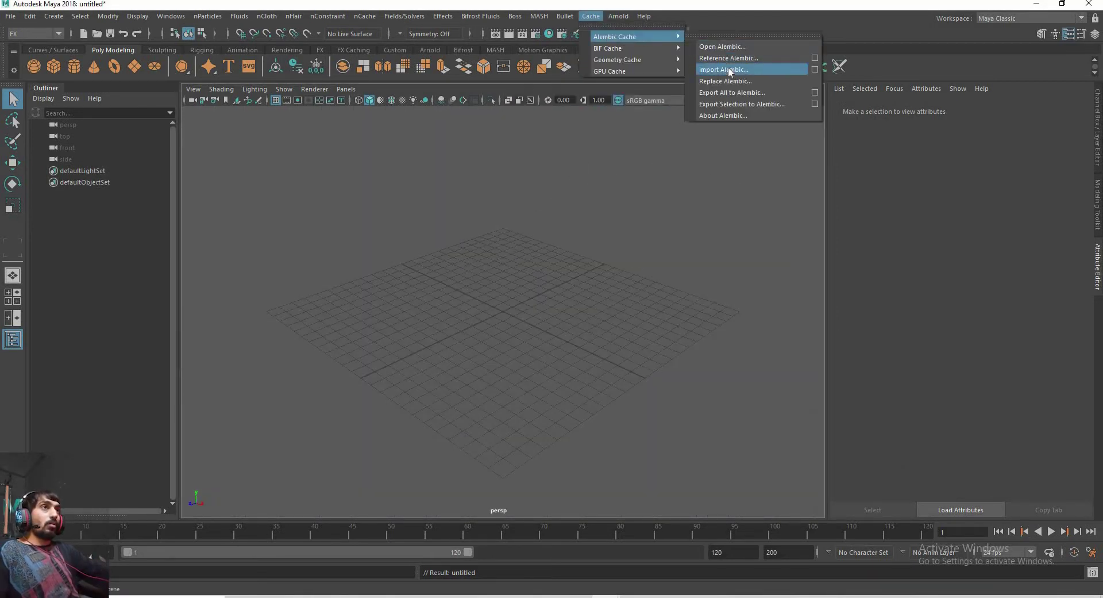
left_click(729, 69)
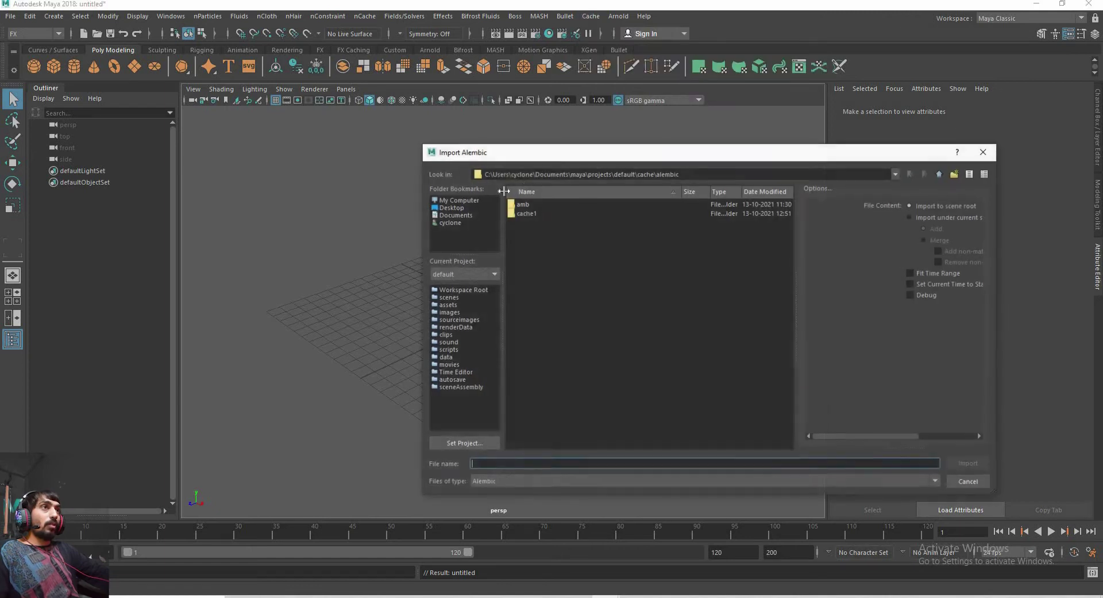
double_click(533, 211)
left_click(529, 205)
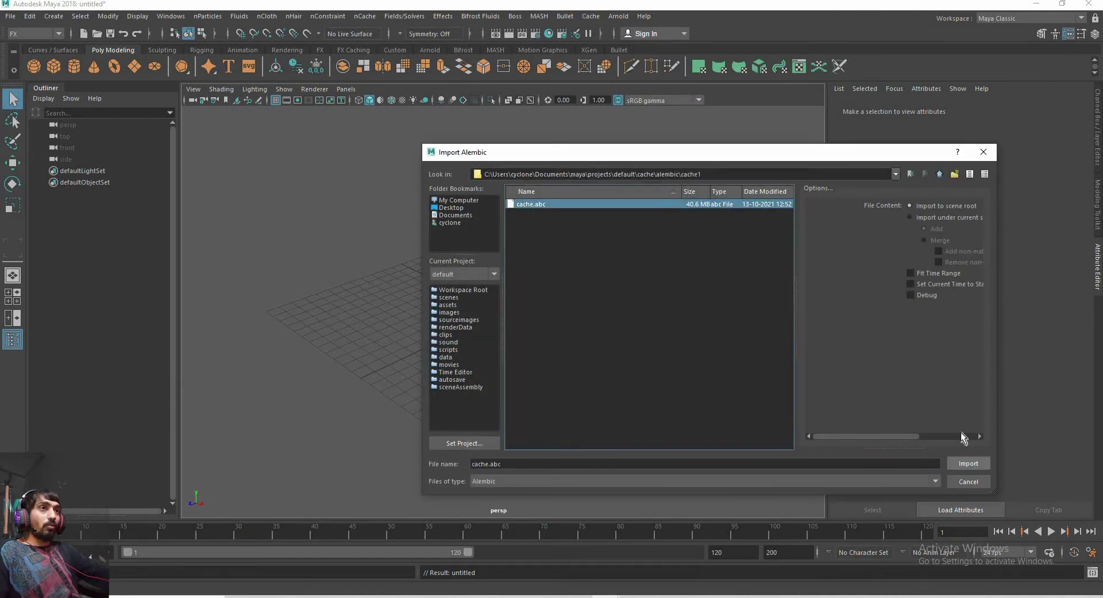
left_click(968, 463)
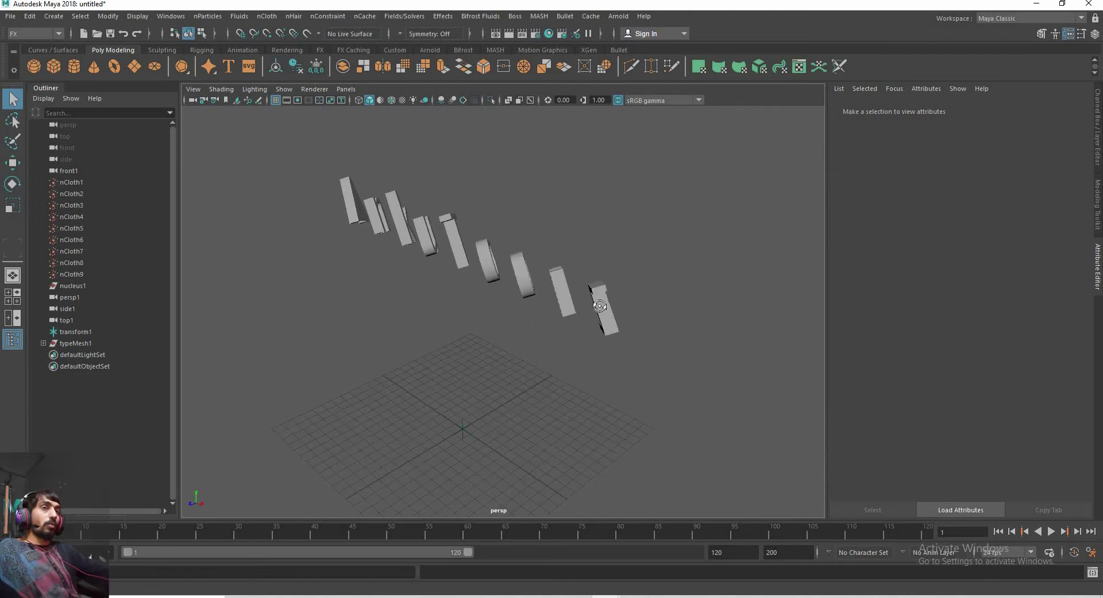
mouse_move(599, 305)
left_mouse_down("alt")
mouse_move(571, 291)
mouse_move(580, 327)
left_mouse_up("alt")
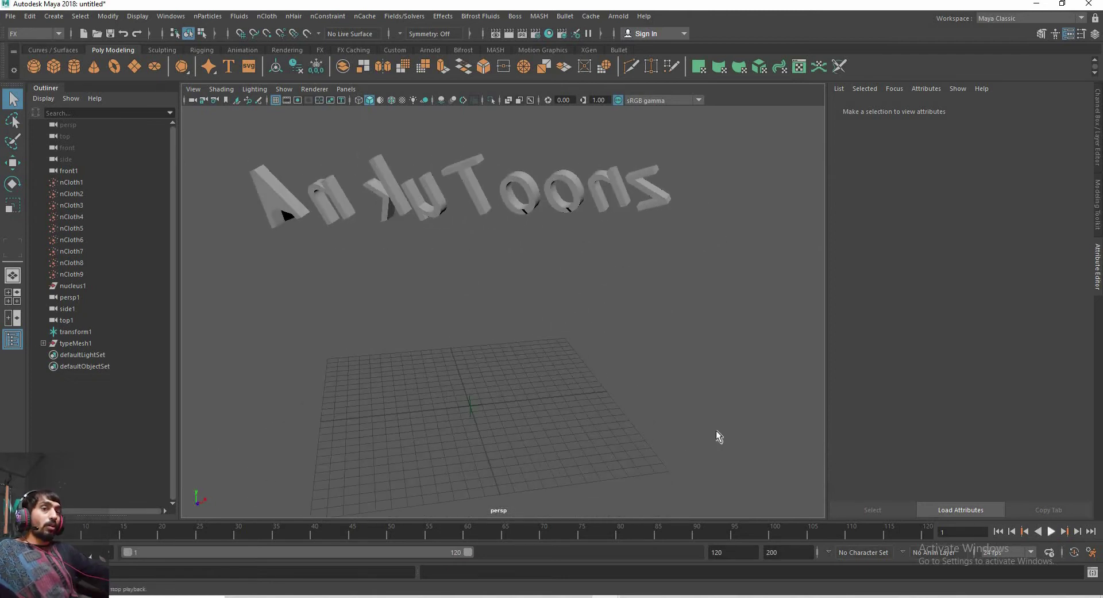
Play the cached fall, then extend the end time to 300 and replay
key("alt+v")
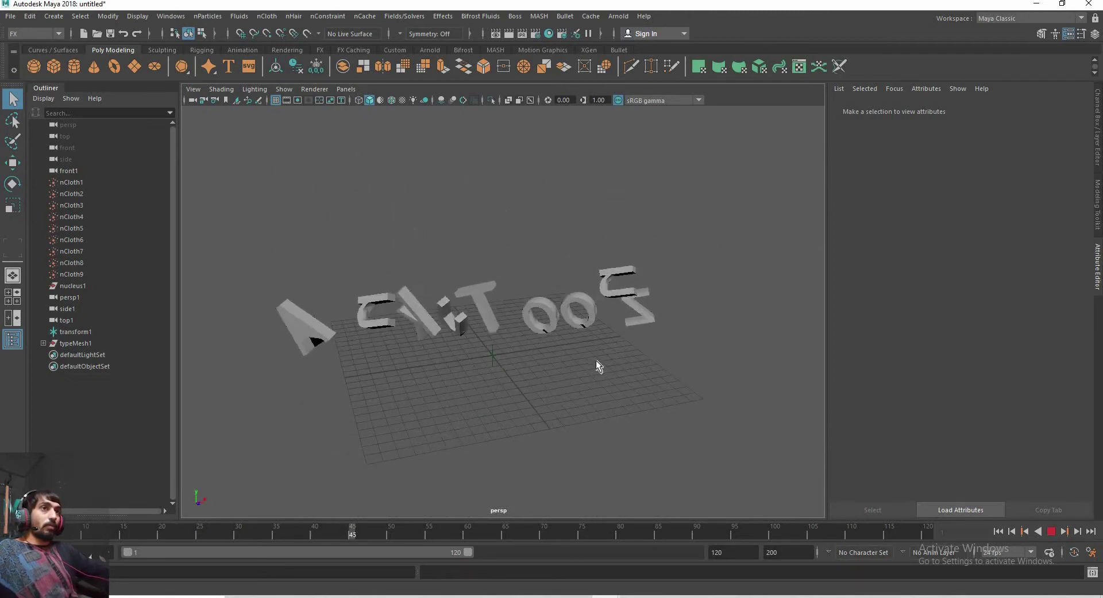
mouse_move(592, 403)
left_mouse_down("alt")
mouse_move(499, 394)
mouse_move(554, 369)
mouse_move(716, 421)
mouse_move(693, 415)
left_mouse_up("alt")
left_click_drag(898, 470, 1076, 543, "alt")
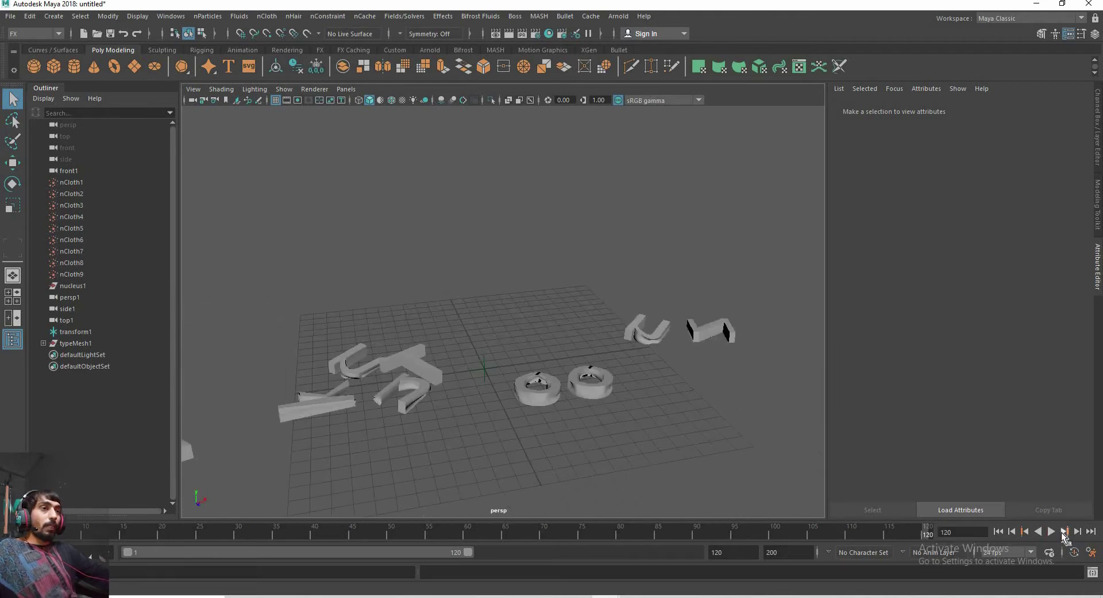
left_click(1051, 531)
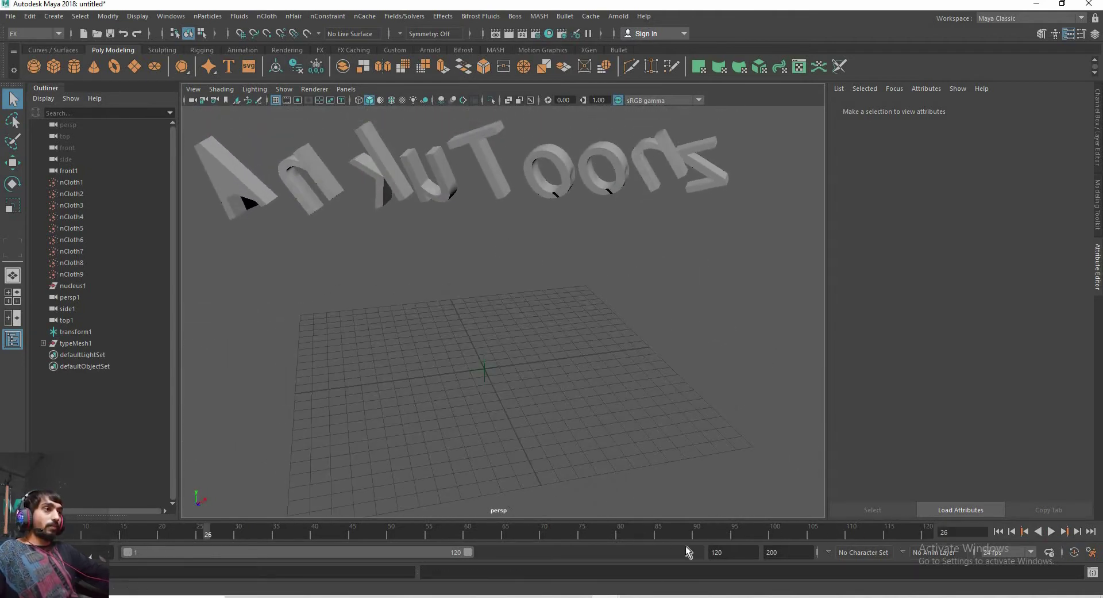
type("300")
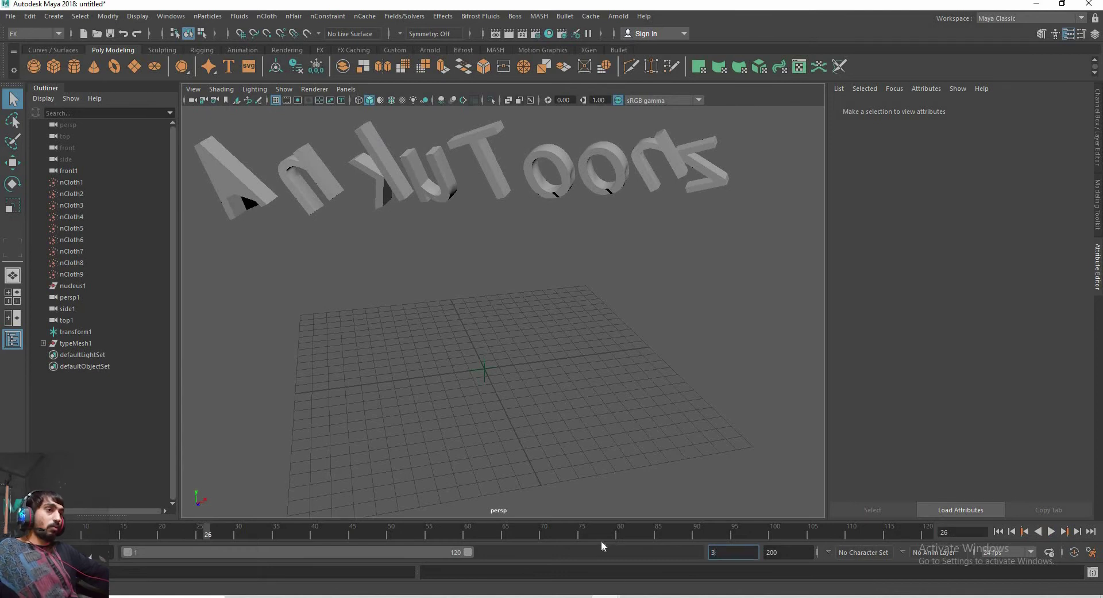
key("Return")
left_click(1051, 531)
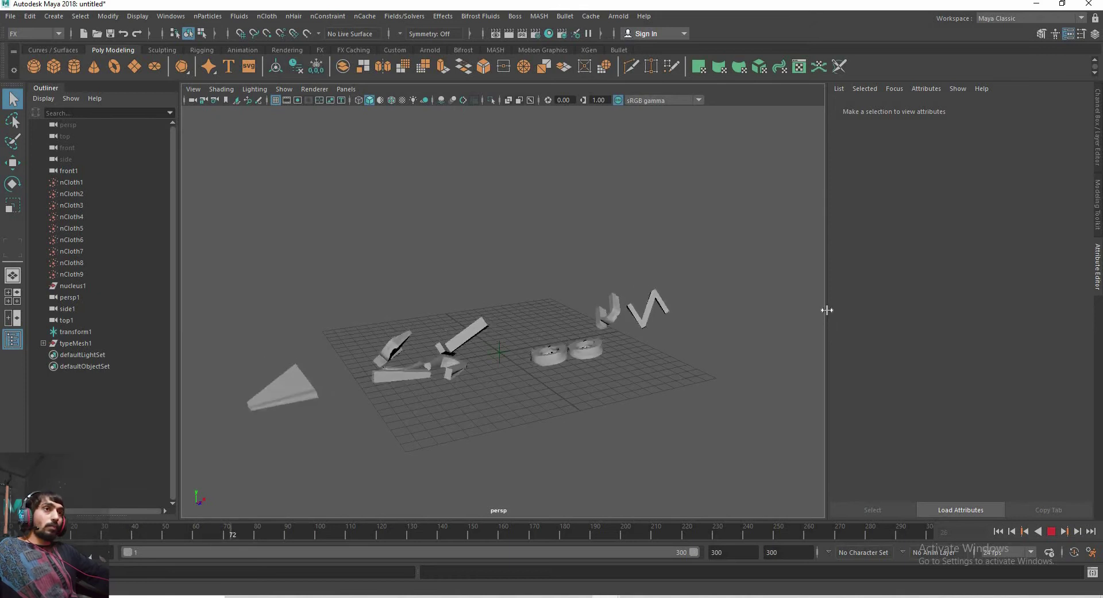
Show the channel attributes, widen the 3D view, and return to the first frame
key("ctrl+a")
left_click_drag(1051, 325, 943, 333)
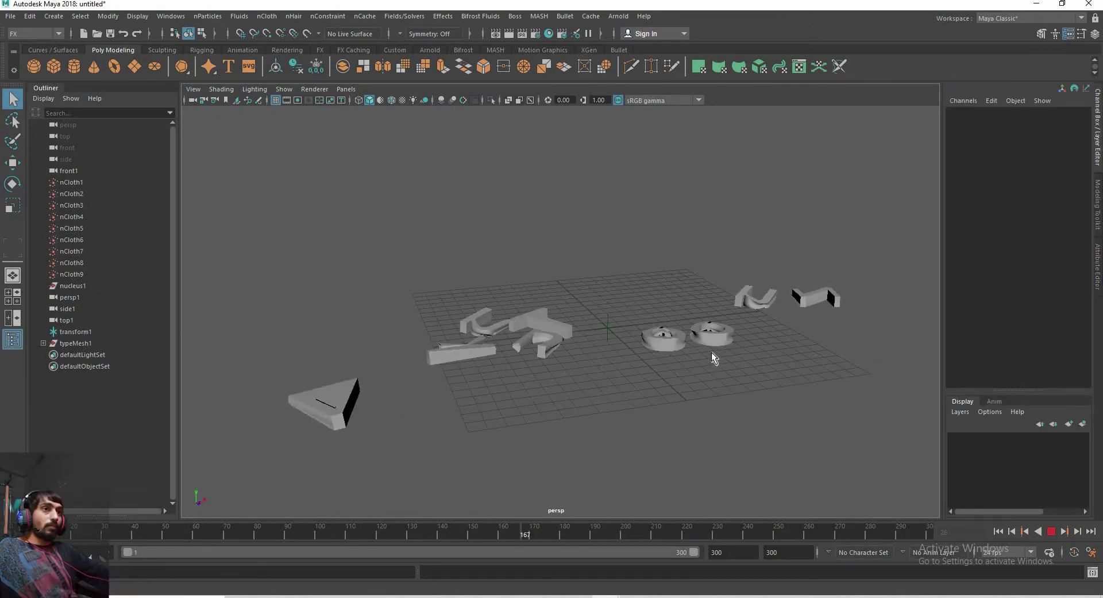
scroll(712, 350, "up", 2)
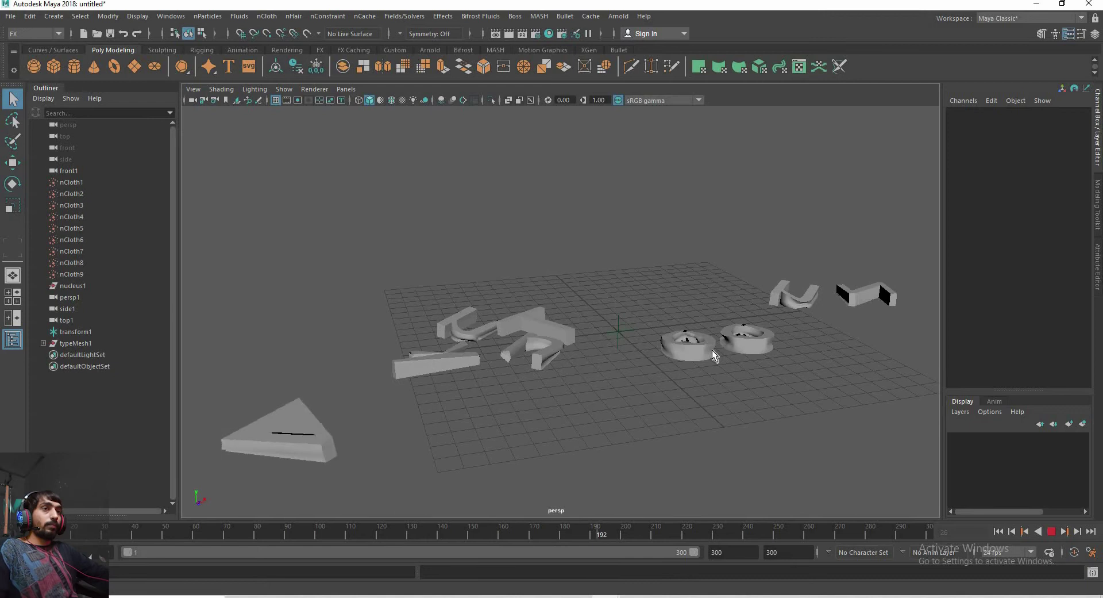
scroll(712, 349, "up", 2)
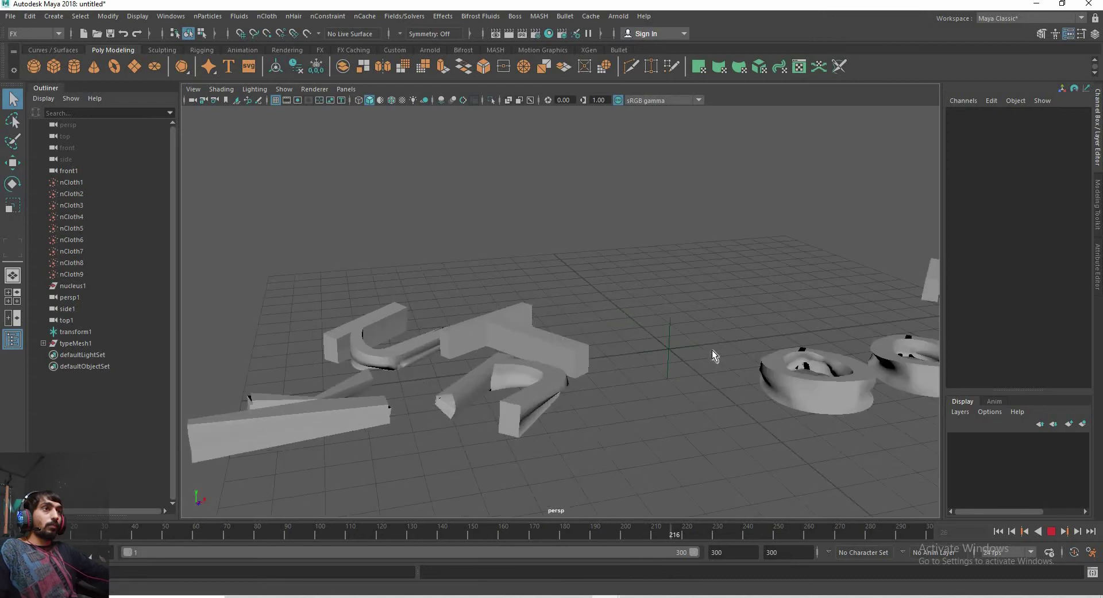
scroll(712, 349, "down", 5)
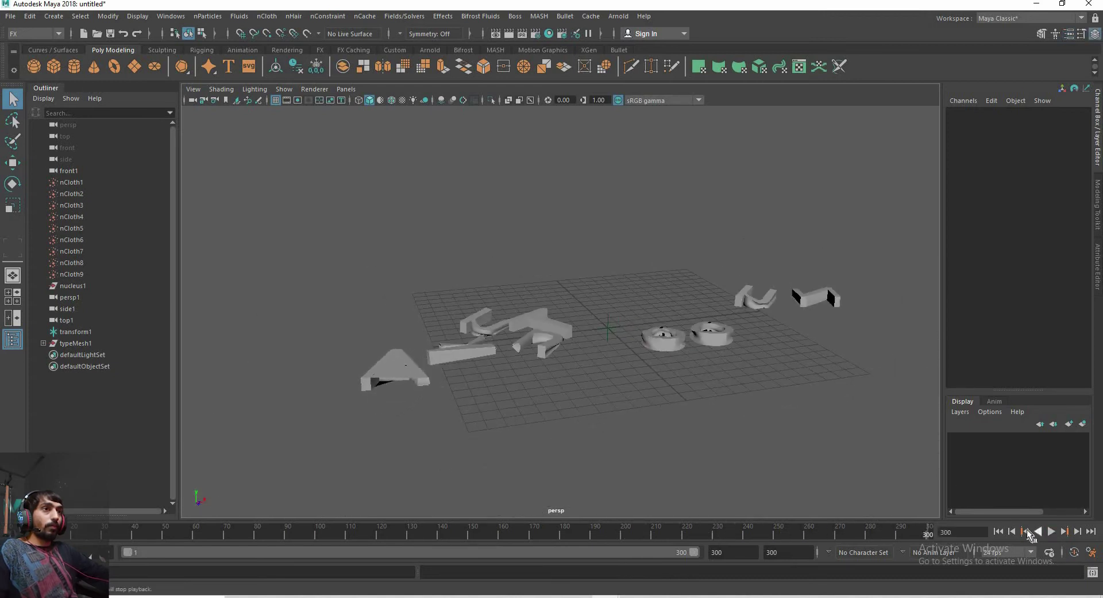
left_click(998, 532)
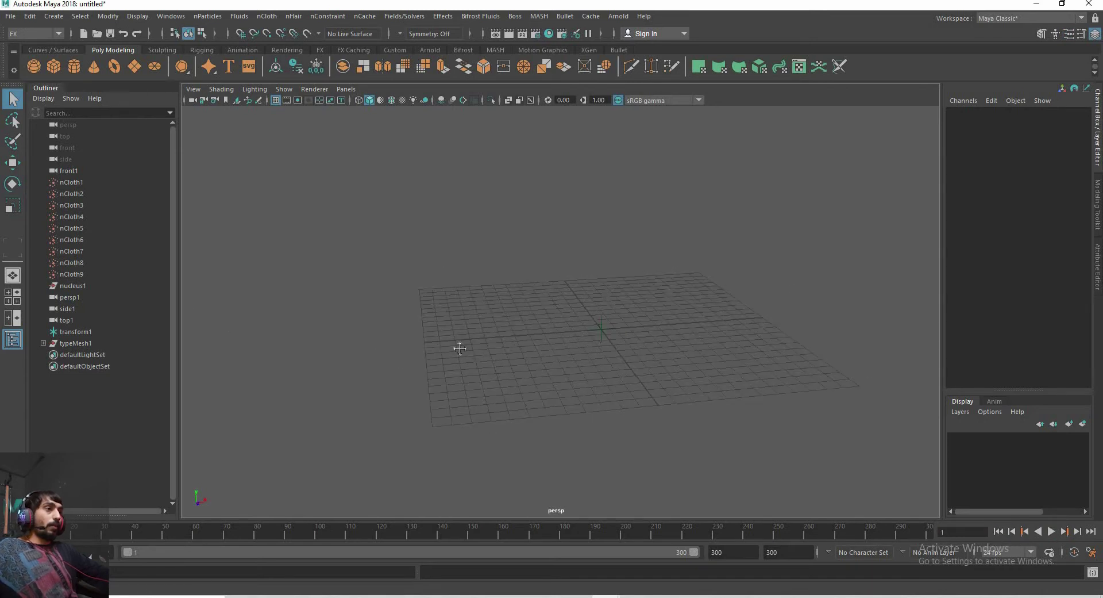
Delete the leftover nucleus1 solver from the Outliner
left_click_drag(458, 345, 481, 325, "alt")
scroll(480, 325, "up", 1)
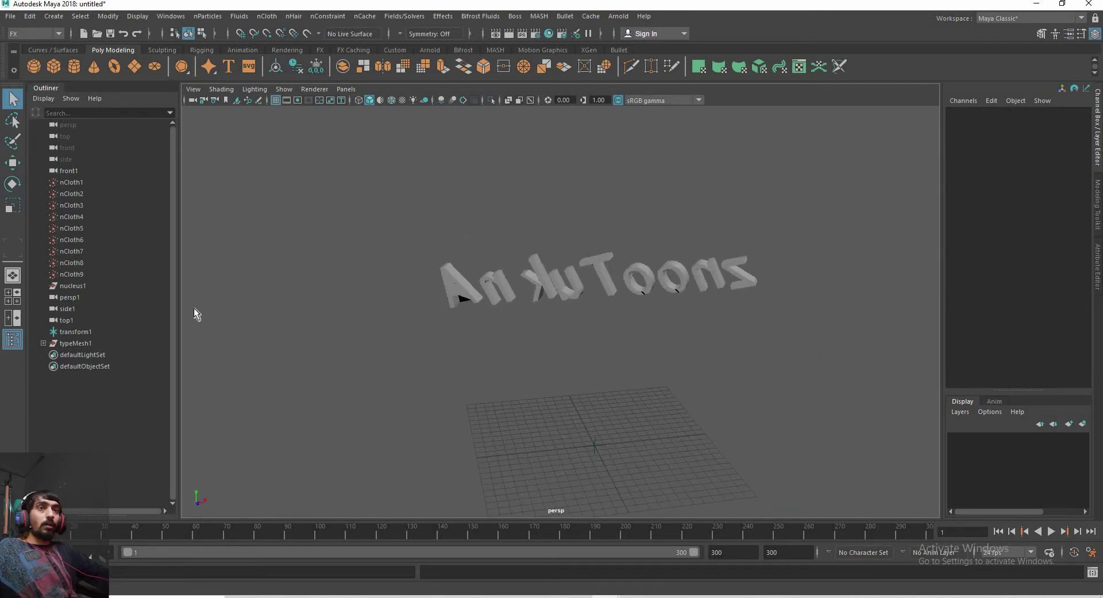
left_click(65, 170)
left_click(79, 286)
key("Delete")
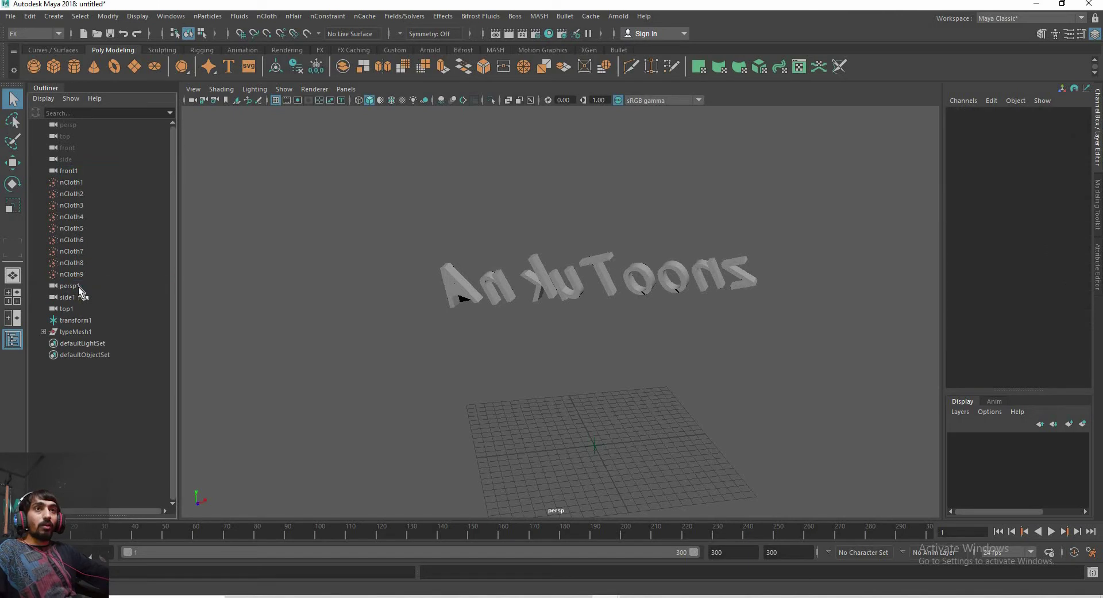
left_click_drag(588, 306, 633, 329, "alt")
key("w")
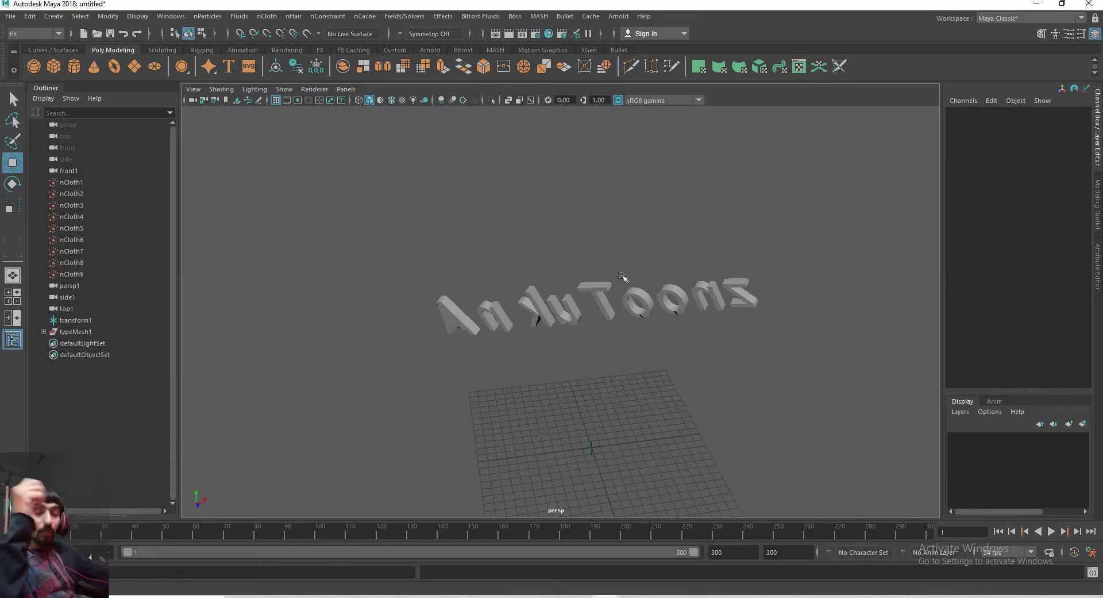
left_click_drag(553, 354, 598, 336, "alt")
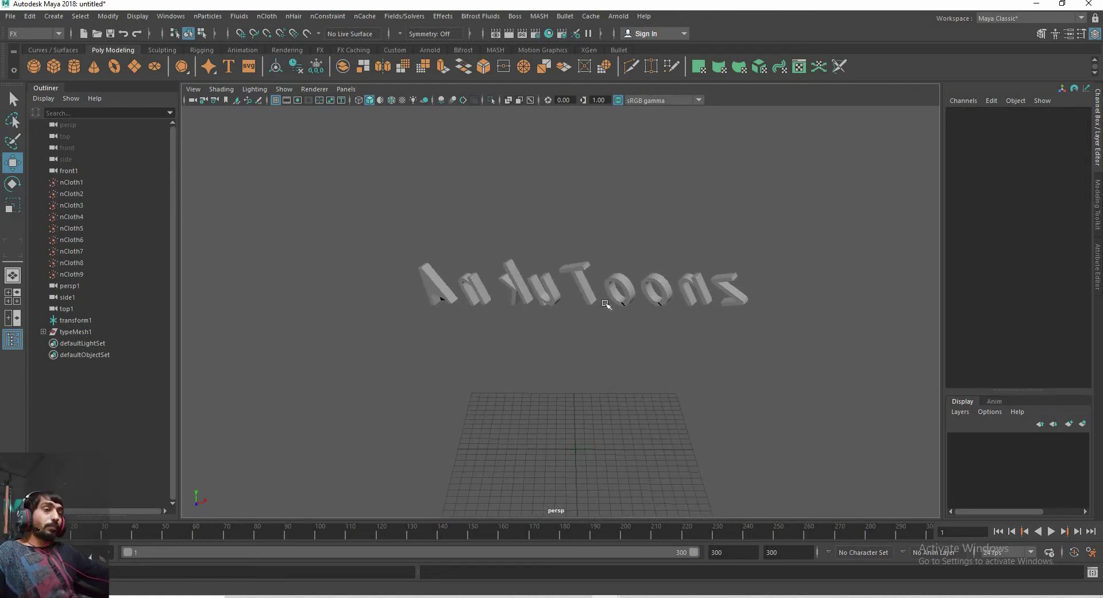
Select the AnkuToons letters and inspect them from several angles
left_click_drag(801, 225, 389, 339)
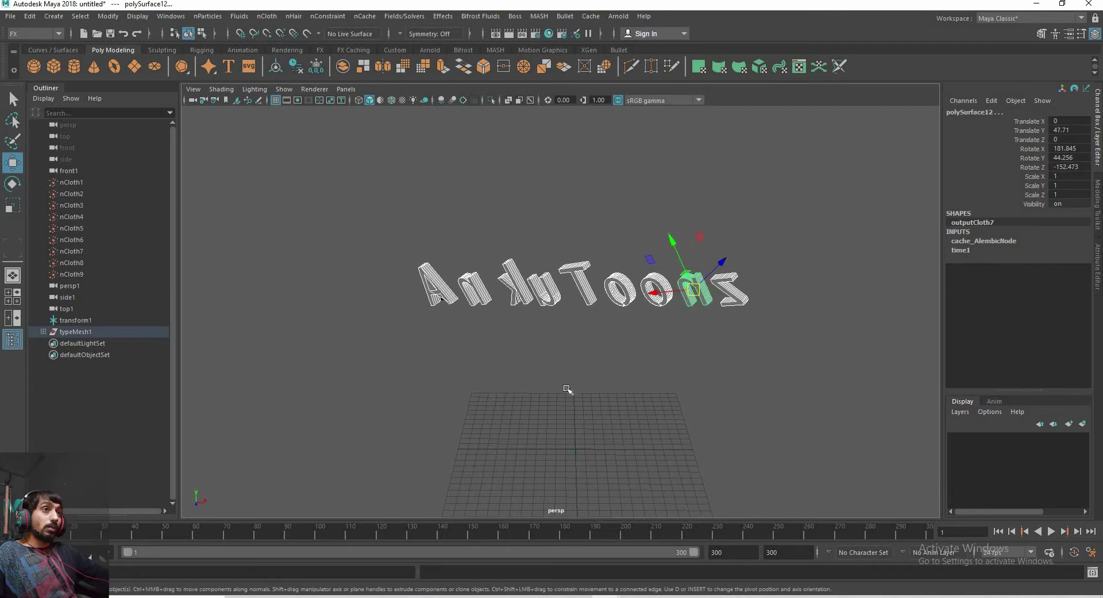
left_click_drag(534, 332, 571, 369, "alt")
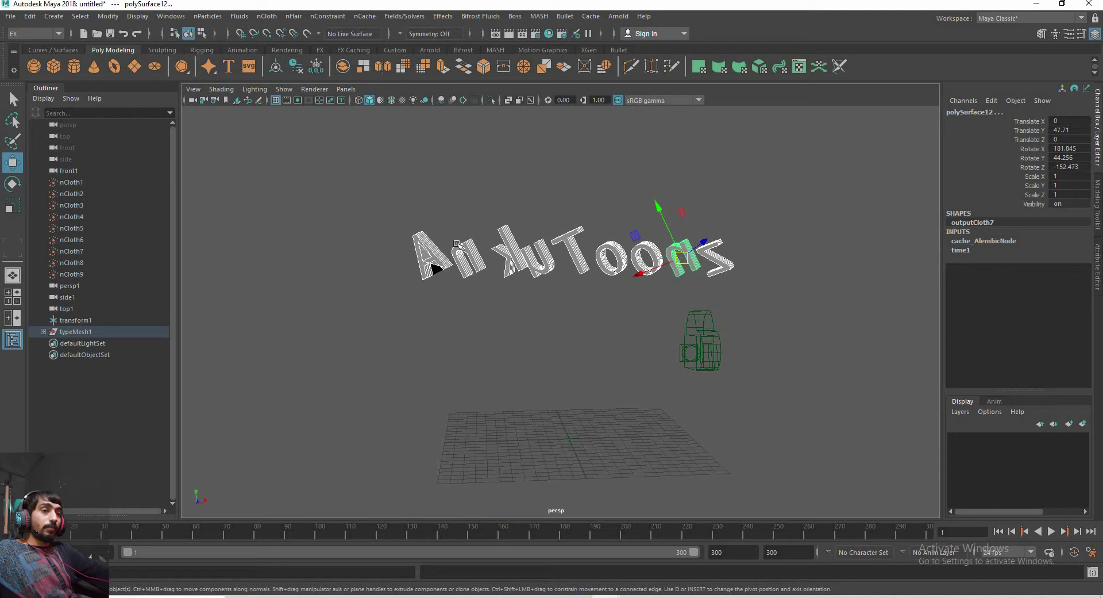
right_click_drag(458, 244, 458, 296, "alt")
left_click_drag(584, 356, 583, 353, "alt")
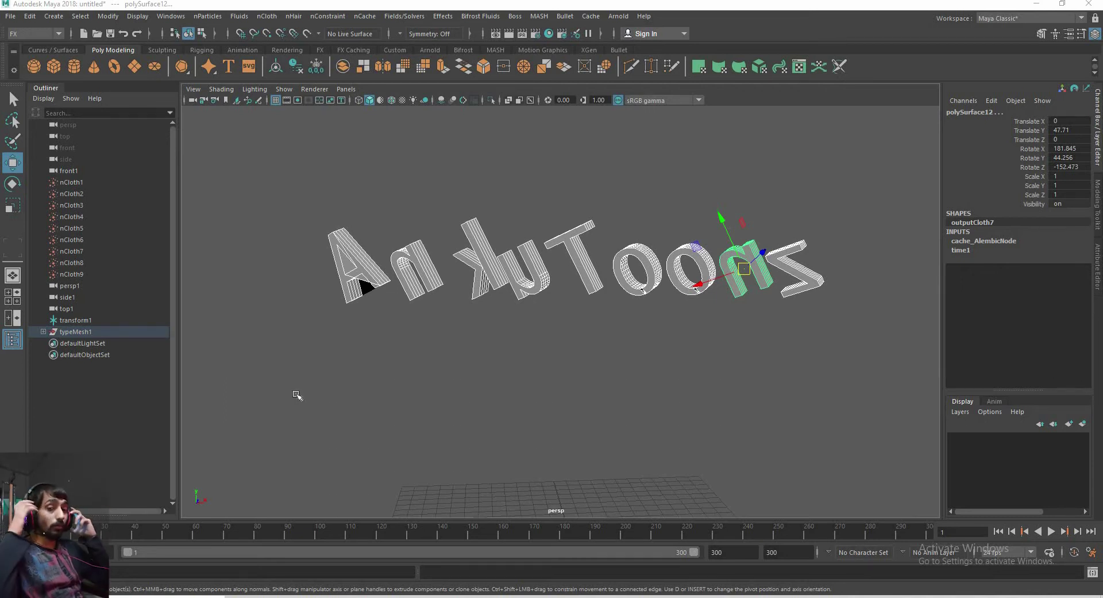
mouse_move(327, 398)
left_mouse_down("alt")
mouse_move(487, 350)
mouse_move(468, 339)
mouse_move(469, 353)
mouse_move(444, 339)
mouse_move(448, 330)
mouse_move(475, 359)
mouse_move(460, 377)
left_mouse_up("alt")
right_click(444, 343)
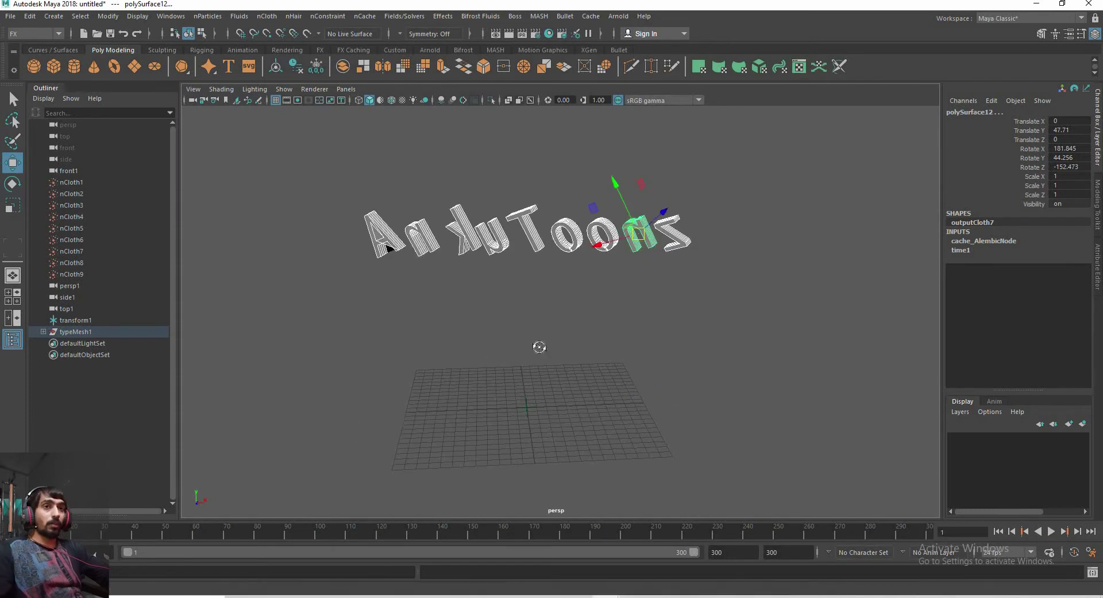
mouse_move(539, 346)
left_mouse_down("alt")
mouse_move(563, 364)
mouse_move(533, 332)
mouse_move(586, 368)
left_mouse_up("alt")
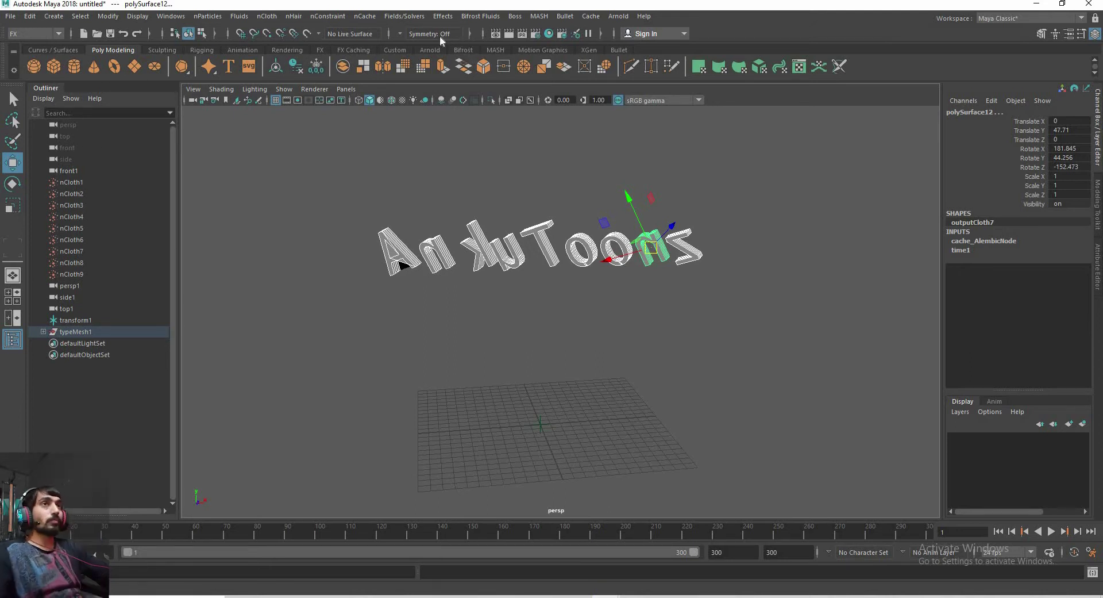
left_click(240, 17)
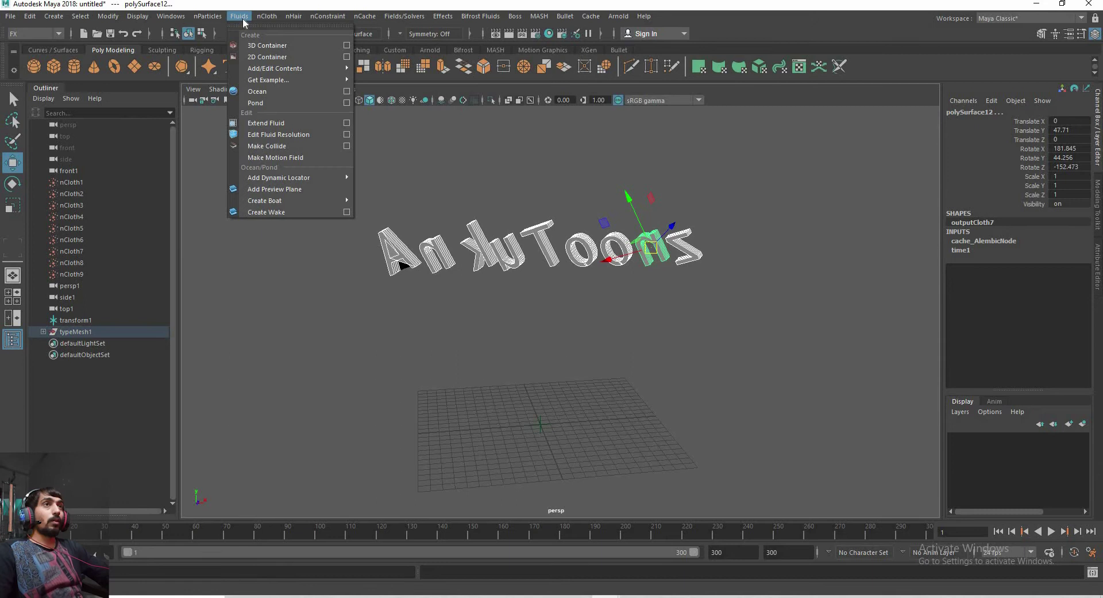
Create a 3D fluid container, scale it up, and raise it around the letters
left_click(282, 46)
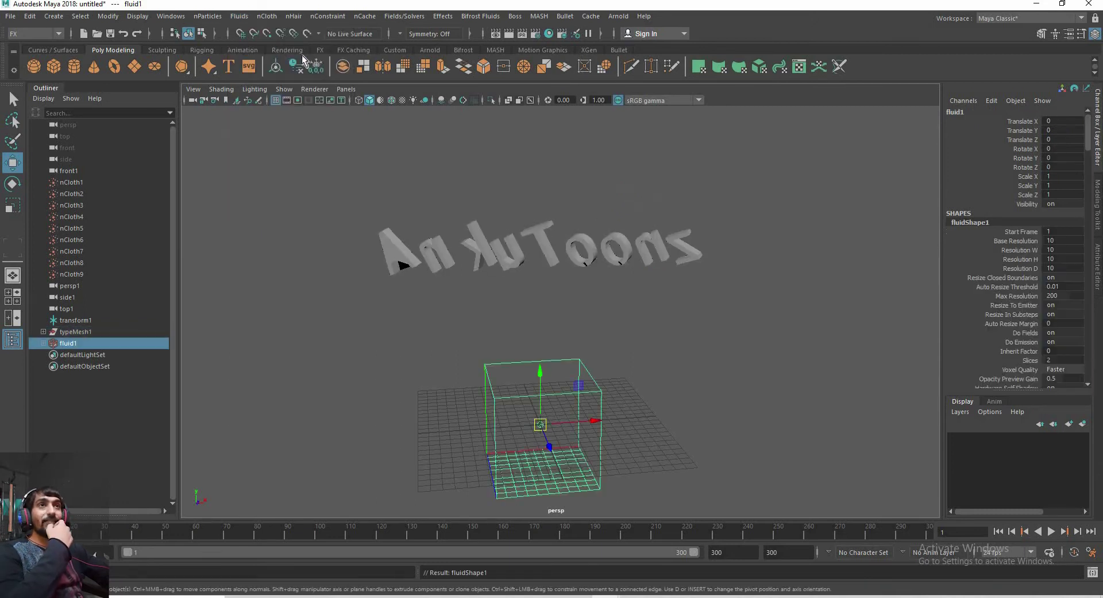
mouse_move(509, 424)
left_mouse_down("alt")
mouse_move(547, 445)
mouse_move(524, 415)
left_mouse_up("alt")
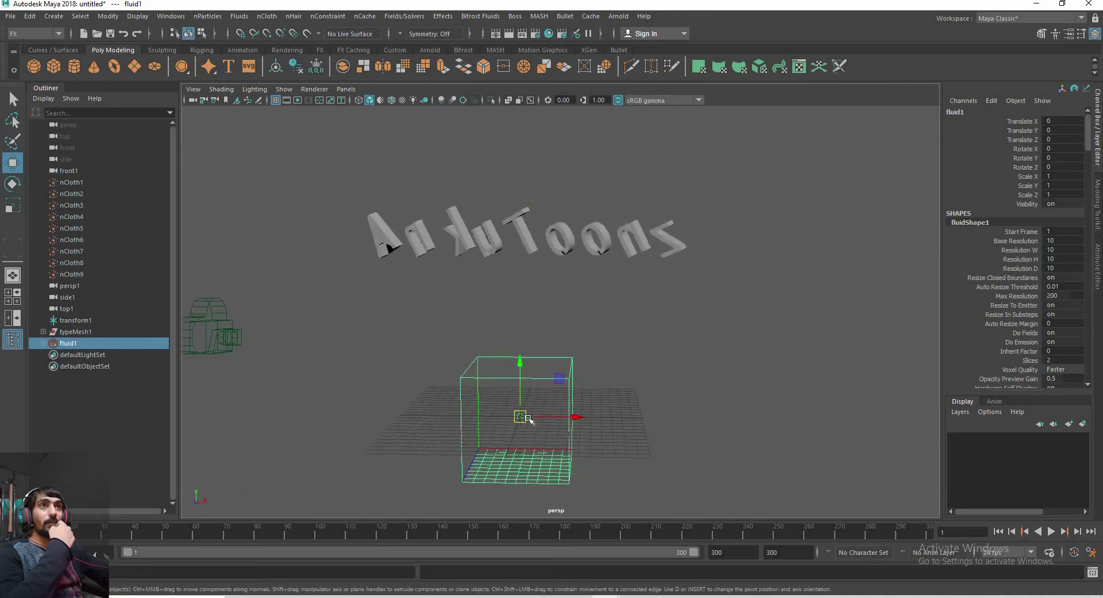
key("r")
middle_click_drag(562, 347, 702, 246)
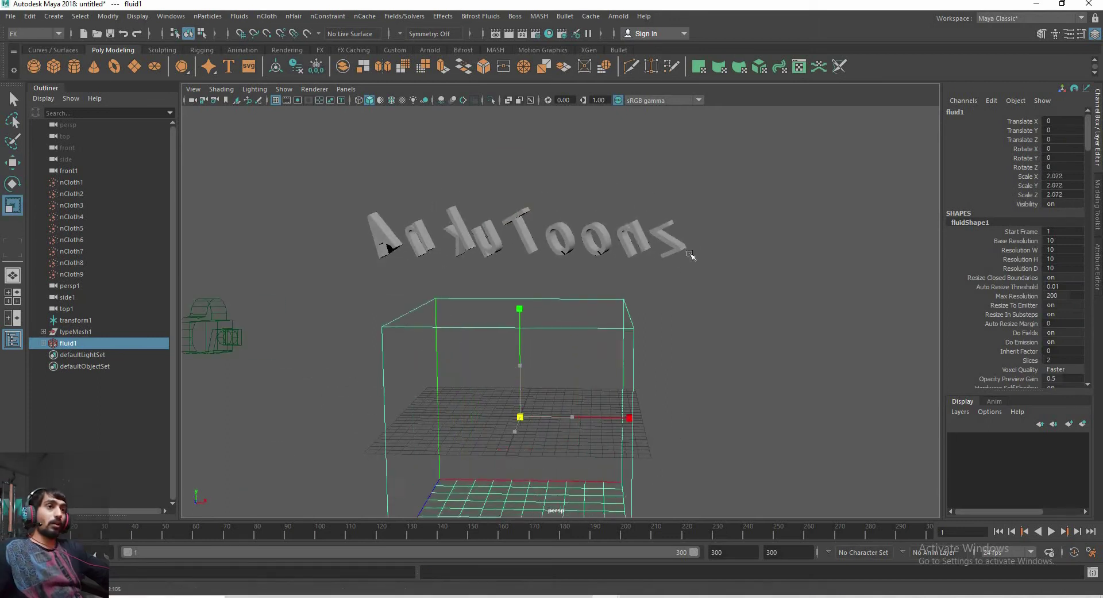
left_click_drag(702, 246, 394, 450, "alt")
key("w")
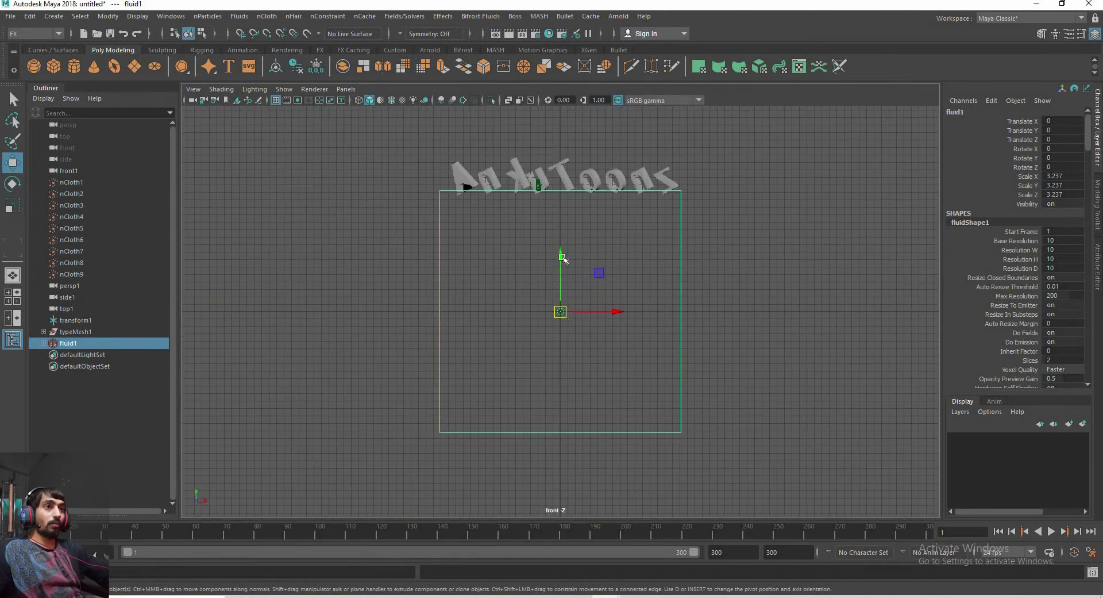
left_click_drag(564, 259, 563, 159)
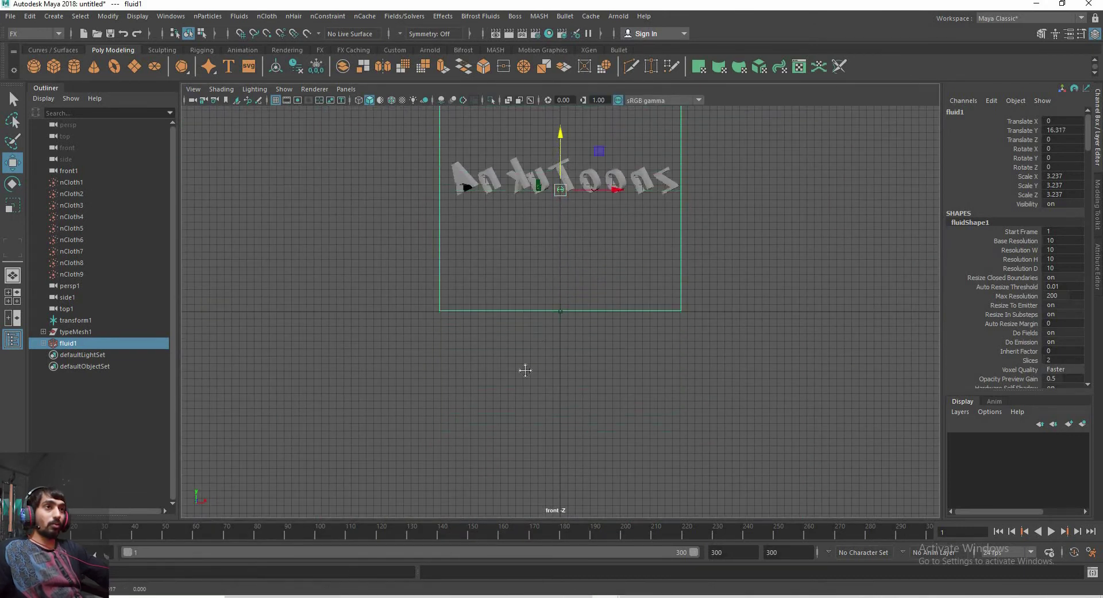
key("f")
Fine-tune the container to 3.848 × 3.216 × 3.237 at Translate Y 14.931
key("r")
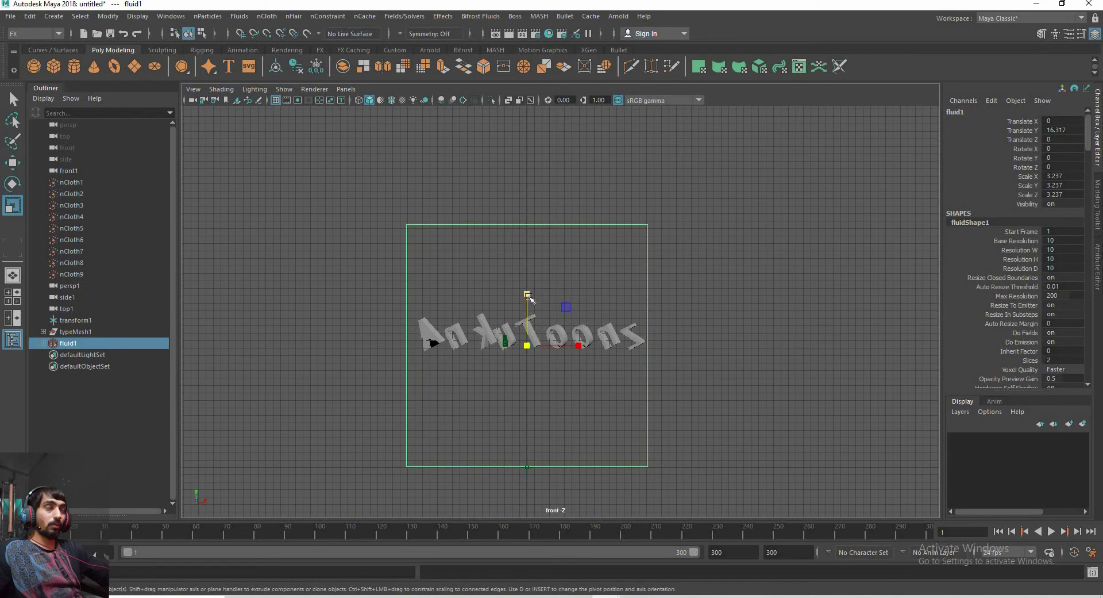
mouse_move(528, 296)
left_mouse_down()
mouse_move(549, 334)
mouse_move(579, 349)
left_mouse_up()
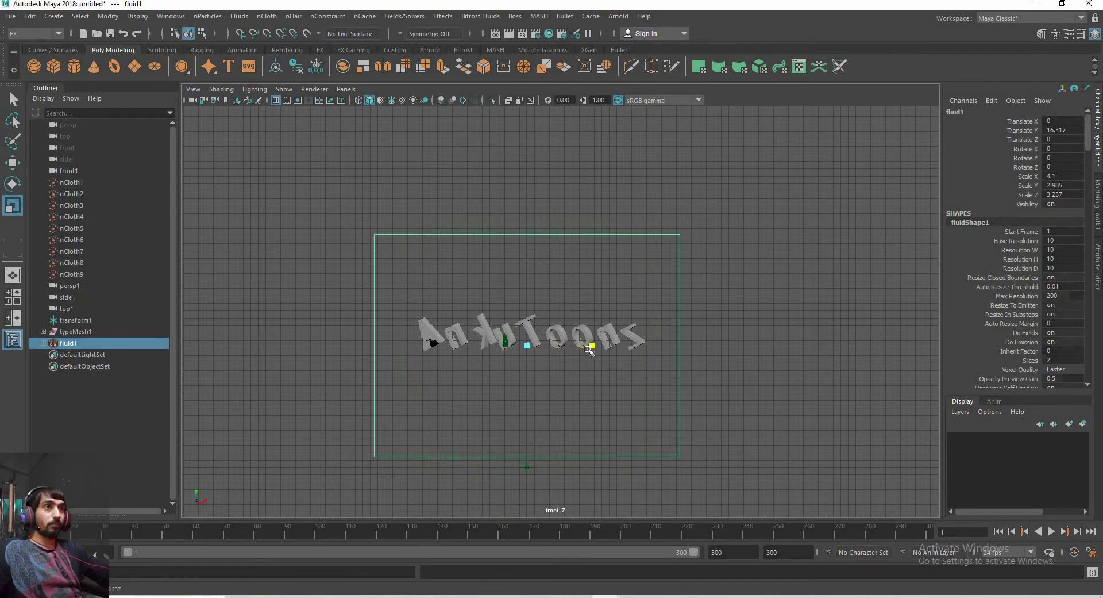
key("w")
left_click_drag(529, 298, 529, 309)
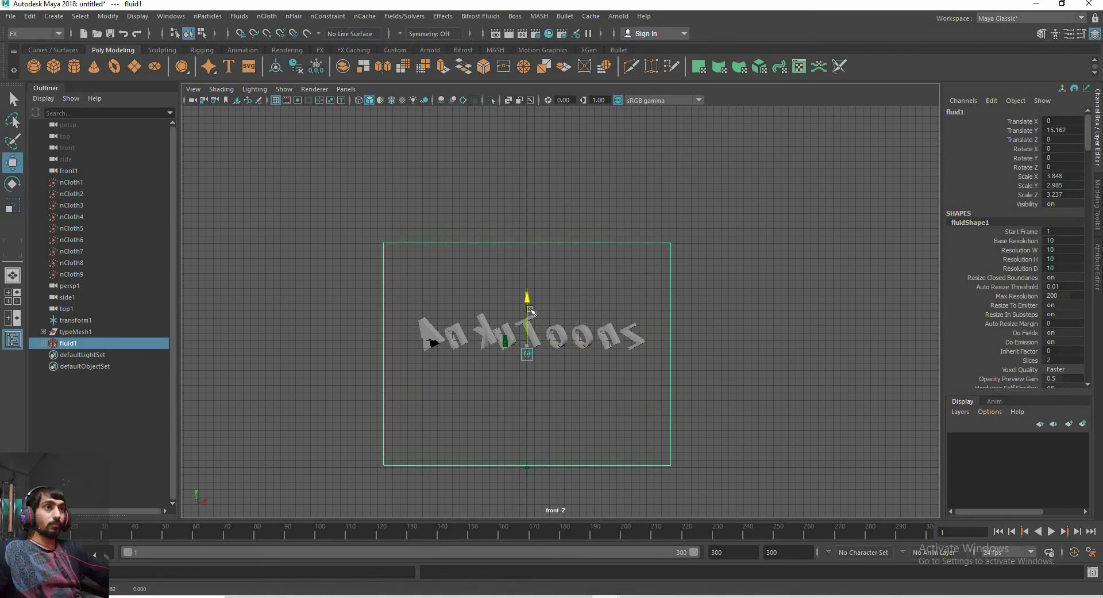
mouse_move(722, 303)
left_mouse_down("alt")
mouse_move(775, 239)
mouse_move(480, 288)
mouse_move(608, 305)
mouse_move(687, 297)
mouse_move(659, 288)
mouse_move(584, 374)
mouse_move(641, 342)
left_mouse_up("alt")
key("space")
key("space")
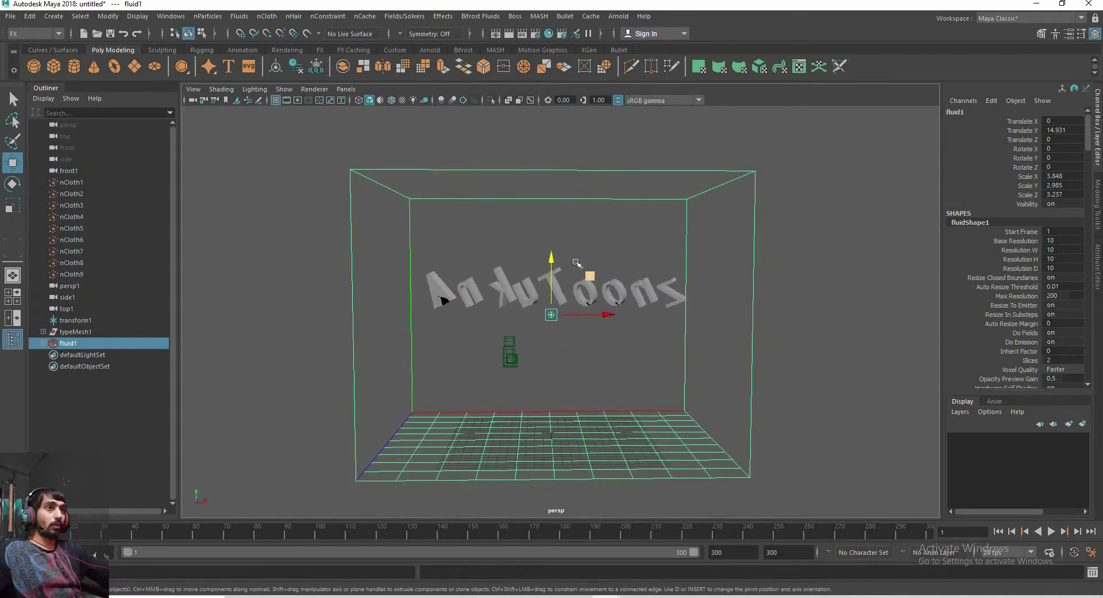
Set the container's Scale Y to 3.216 and raise it to Translate Y 16.009
key("r")
left_click_drag(552, 260, 552, 255)
key("space")
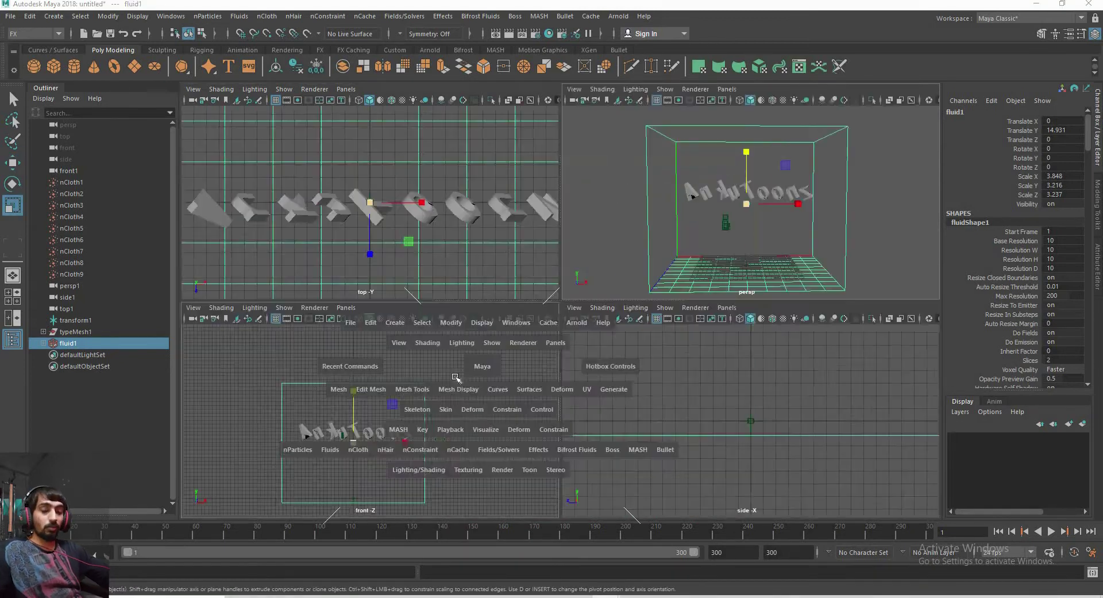
key("w")
left_click_drag(529, 322, 681, 290)
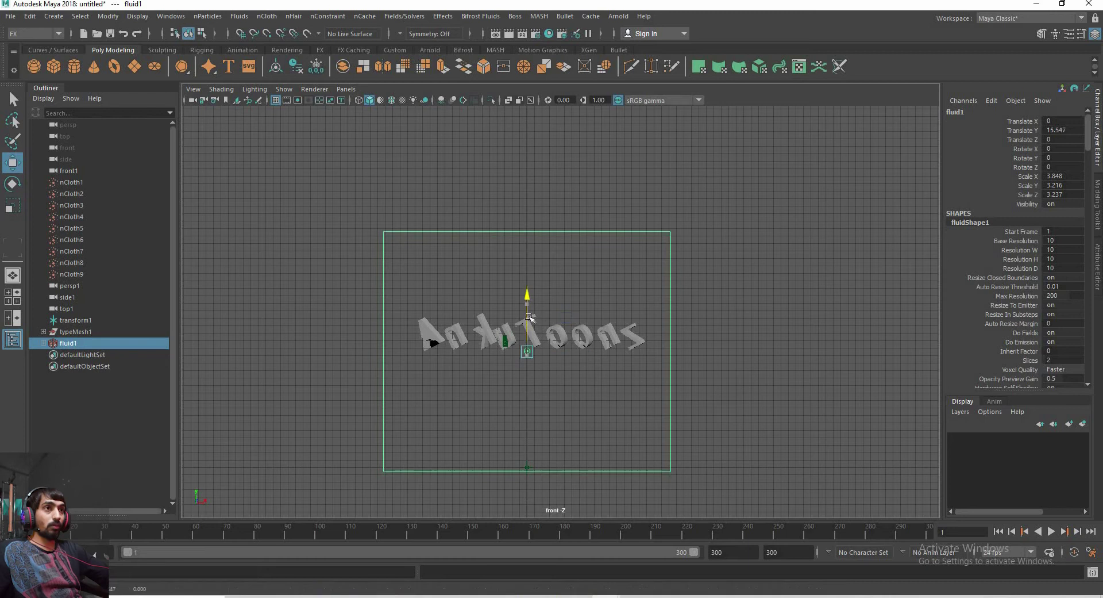
key("space")
key("space")
Play the simulation to preview the letters falling and emitting smoke
left_click_drag(748, 266, 708, 258, "alt")
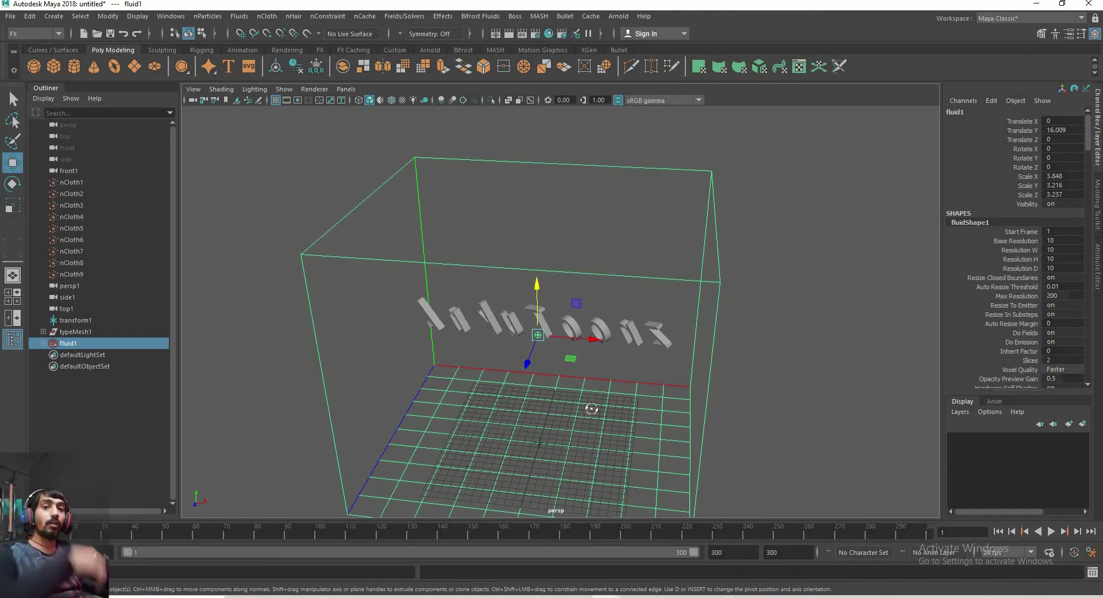
left_click_drag(588, 412, 598, 409, "alt")
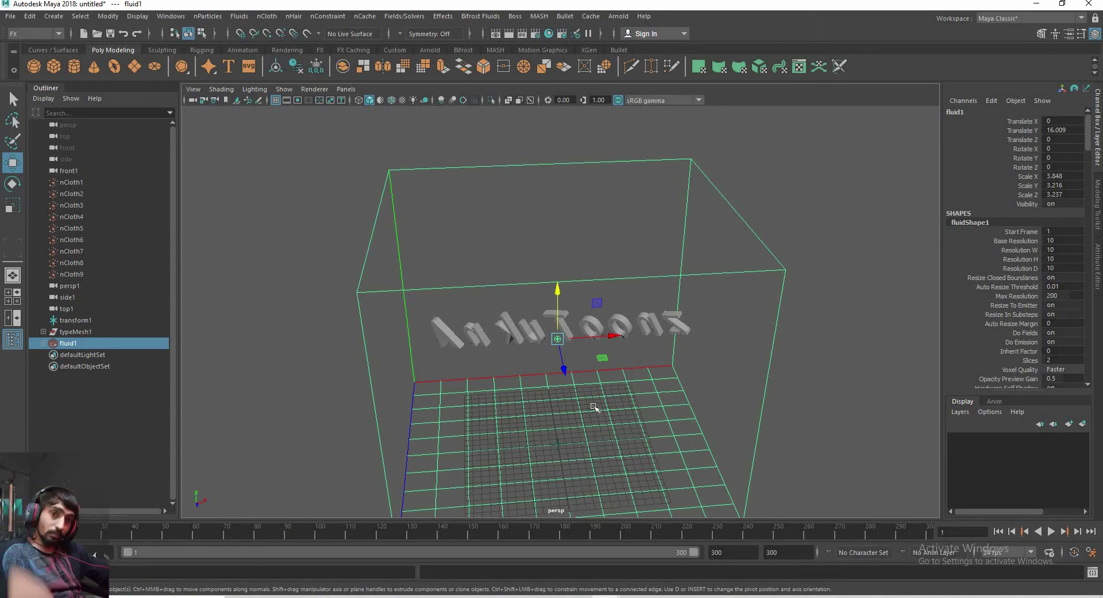
mouse_move(602, 400)
left_mouse_down("alt")
mouse_move(574, 380)
mouse_move(603, 379)
left_mouse_up("alt")
key("alt+v")
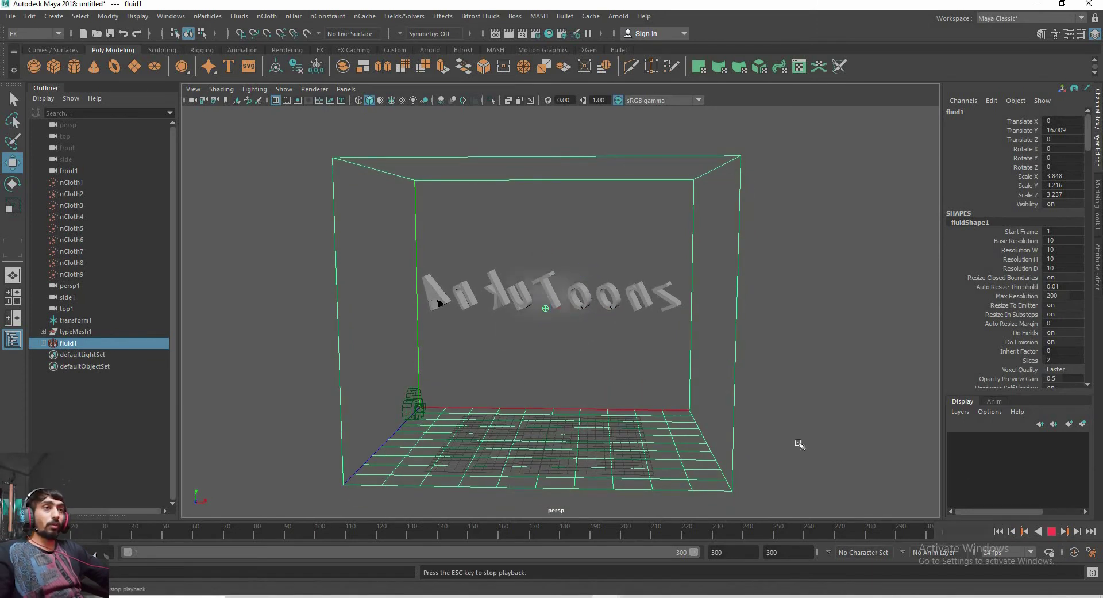
scroll(575, 335, "up", 2)
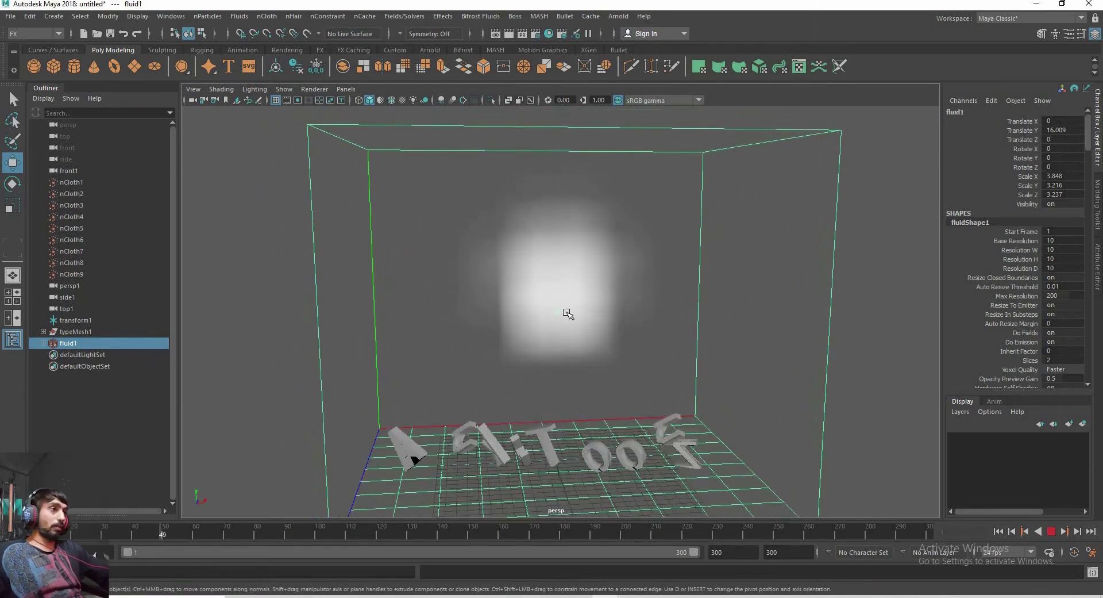
mouse_move(525, 318)
left_mouse_down("alt")
mouse_move(504, 275)
mouse_move(574, 310)
left_mouse_up("alt")
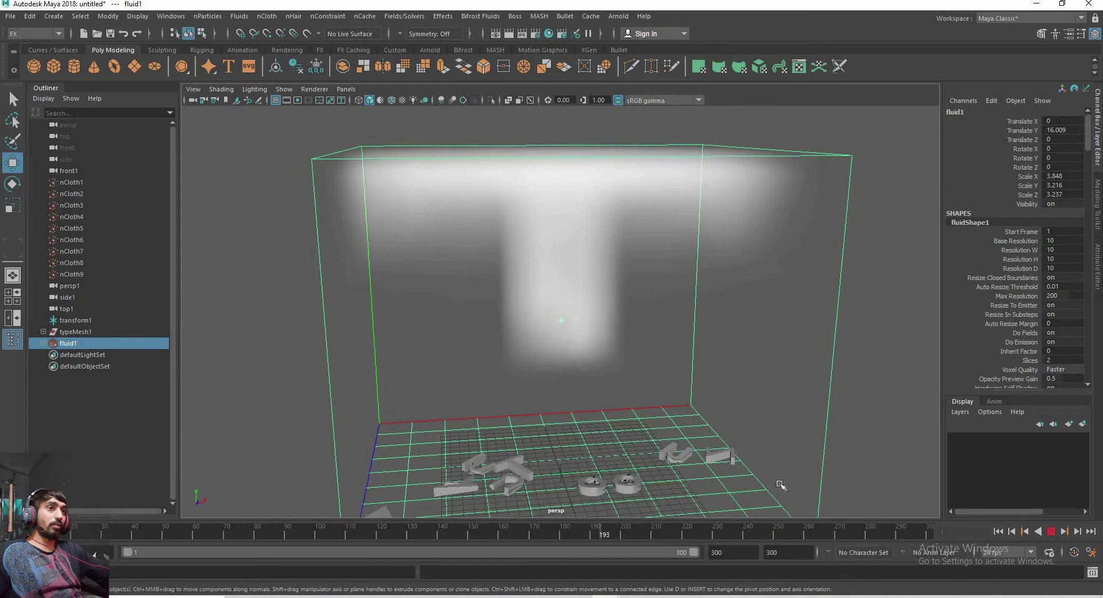
left_click(998, 531)
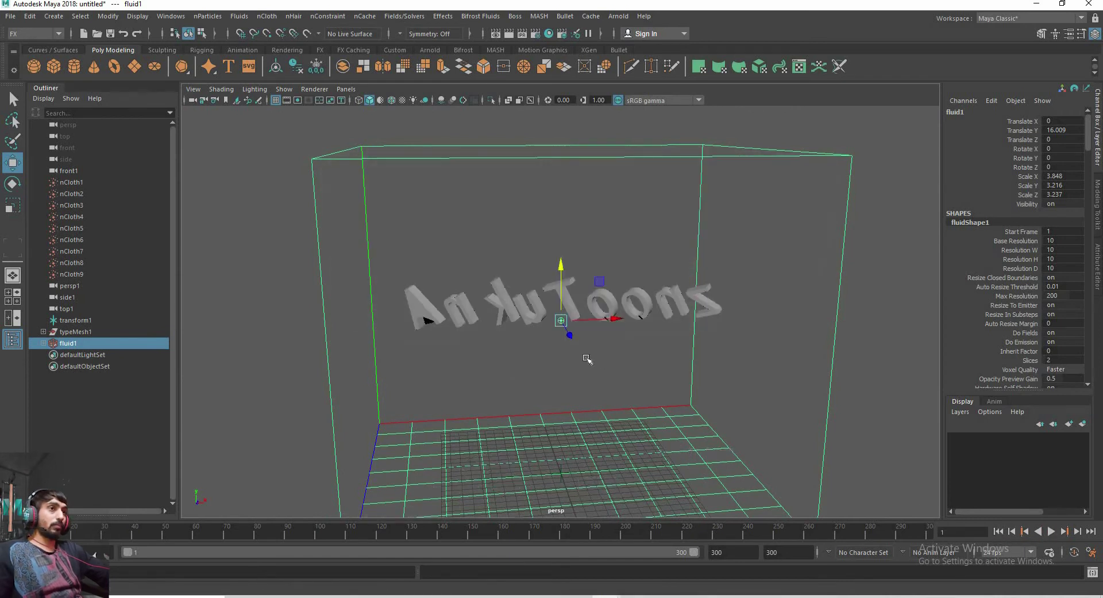
left_click_drag(577, 349, 507, 310, "alt")
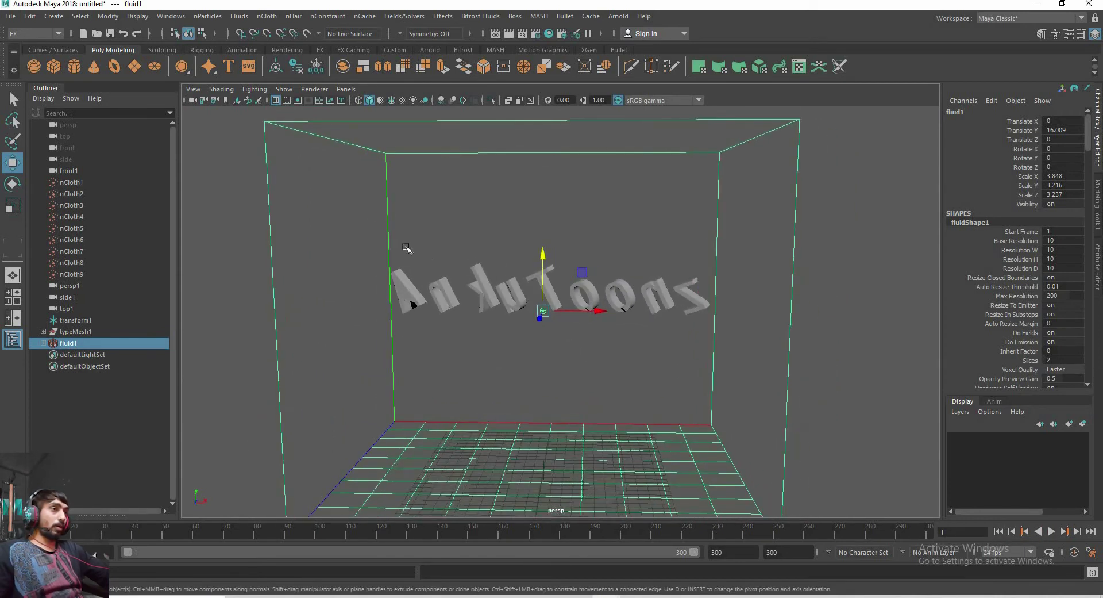
mouse_move(405, 247)
left_mouse_down()
mouse_move(428, 269)
mouse_move(695, 326)
left_mouse_up()
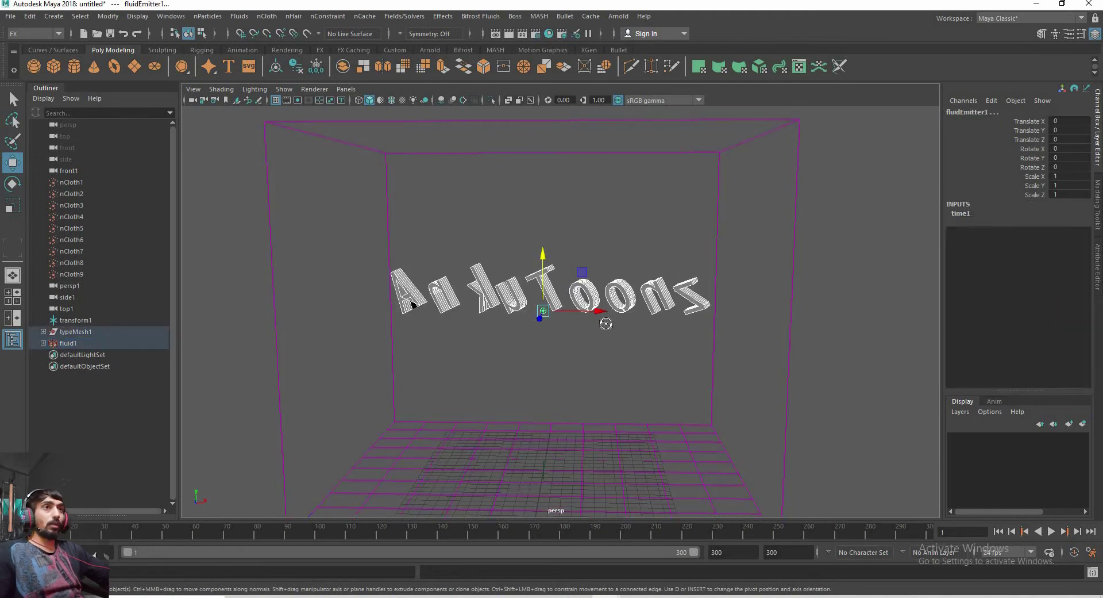
scroll(606, 324, "up", 2)
scroll(586, 320, "up", 3)
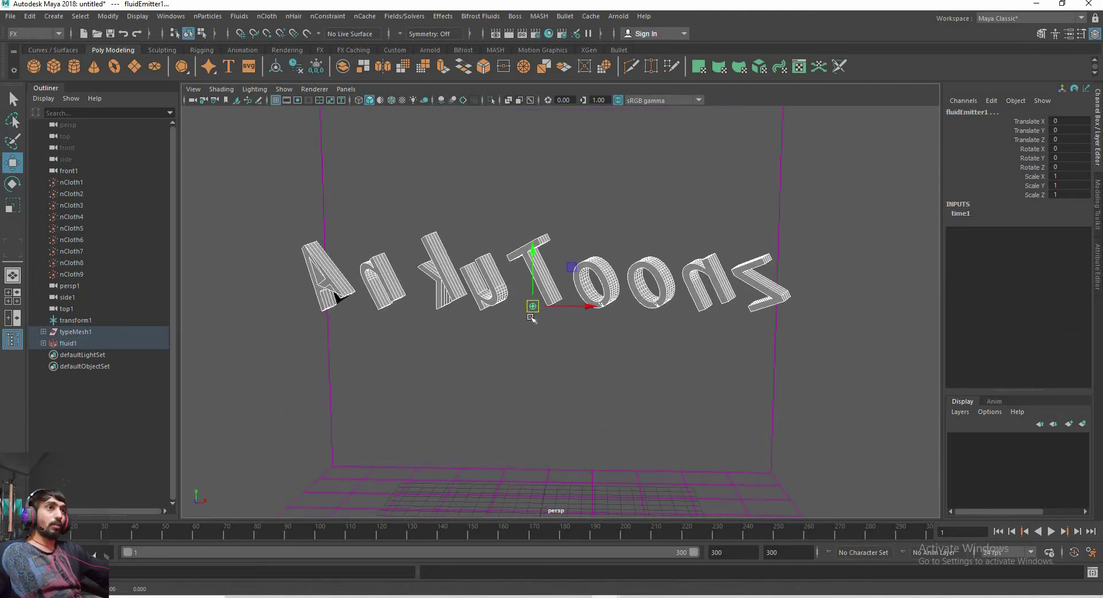
left_click_drag(529, 315, 525, 305)
left_click(732, 221)
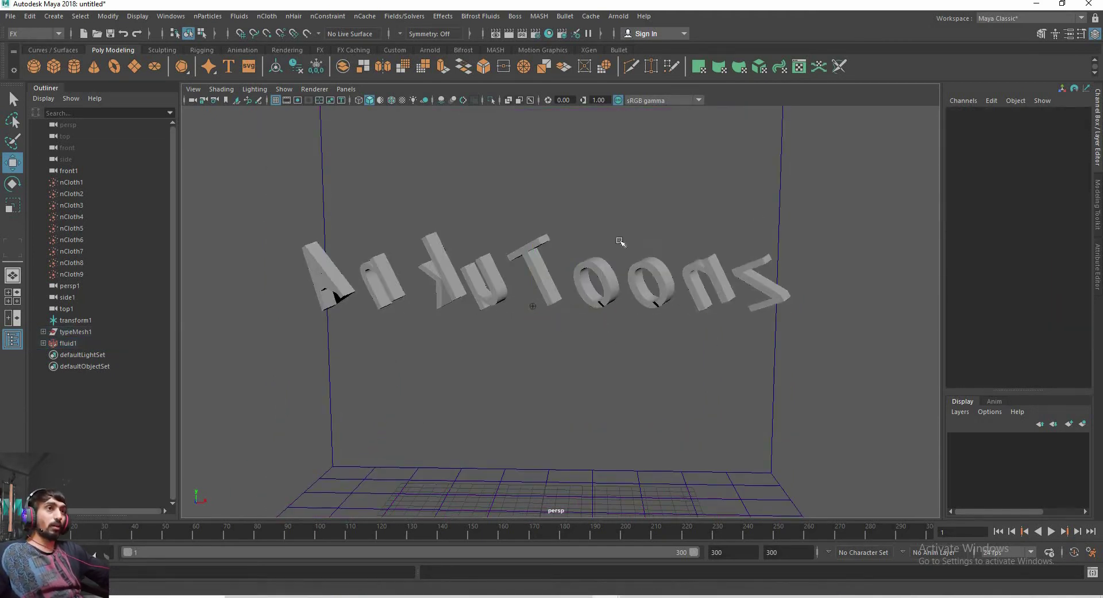
left_click_drag(759, 219, 333, 281)
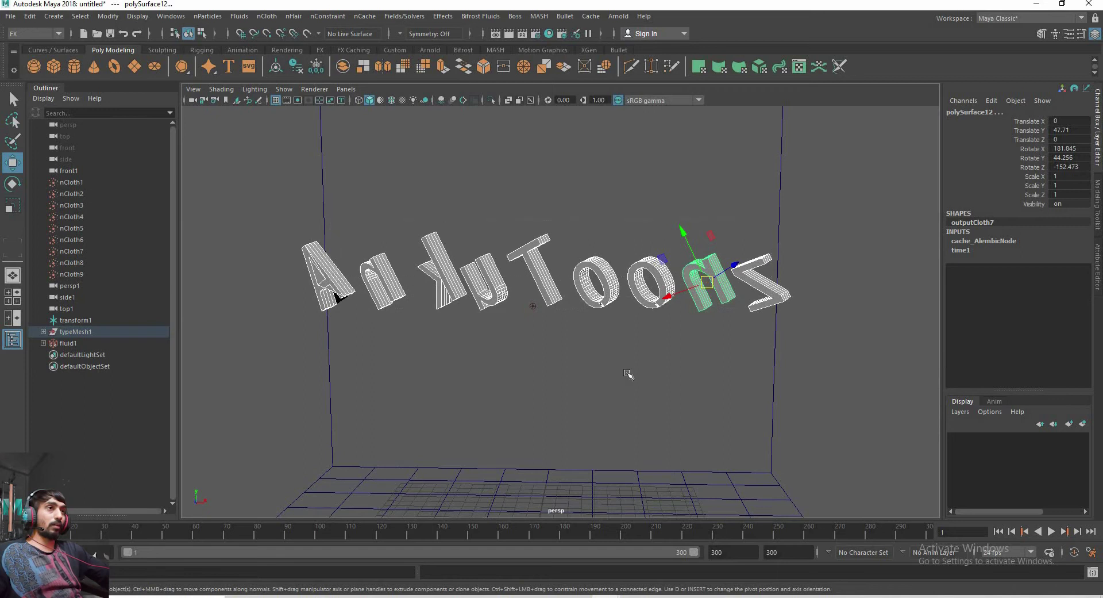
mouse_move(632, 395)
left_mouse_down("alt")
mouse_move(661, 476)
mouse_move(620, 441)
left_mouse_up("alt")
left_click(672, 479)
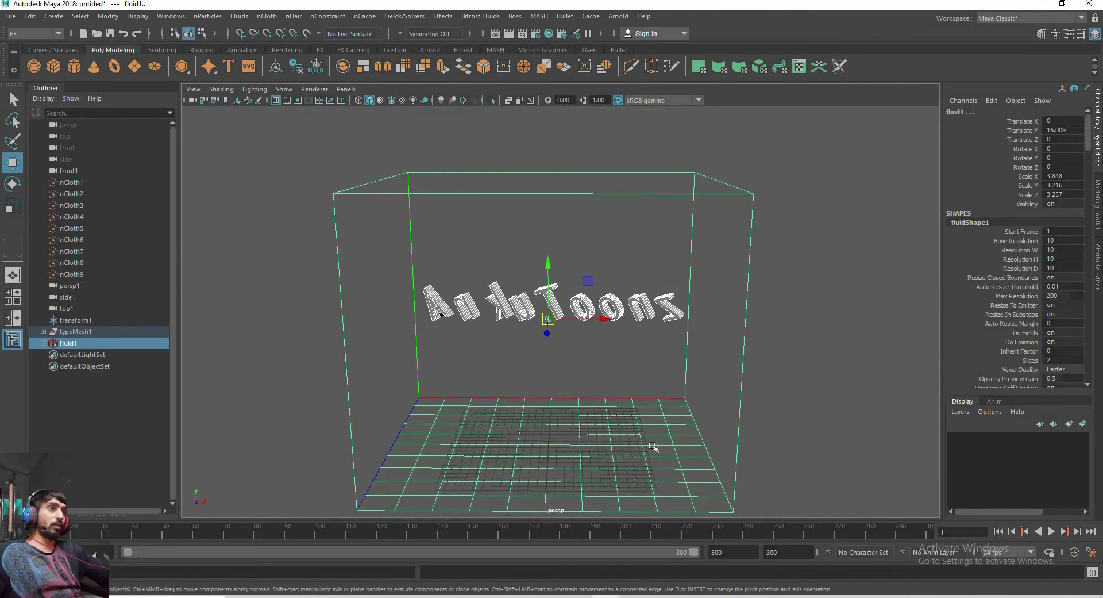
Make the letters emit fluid with Emit from Object and play to watch smoke fill the container
left_click(239, 16)
mouse_move(275, 68)
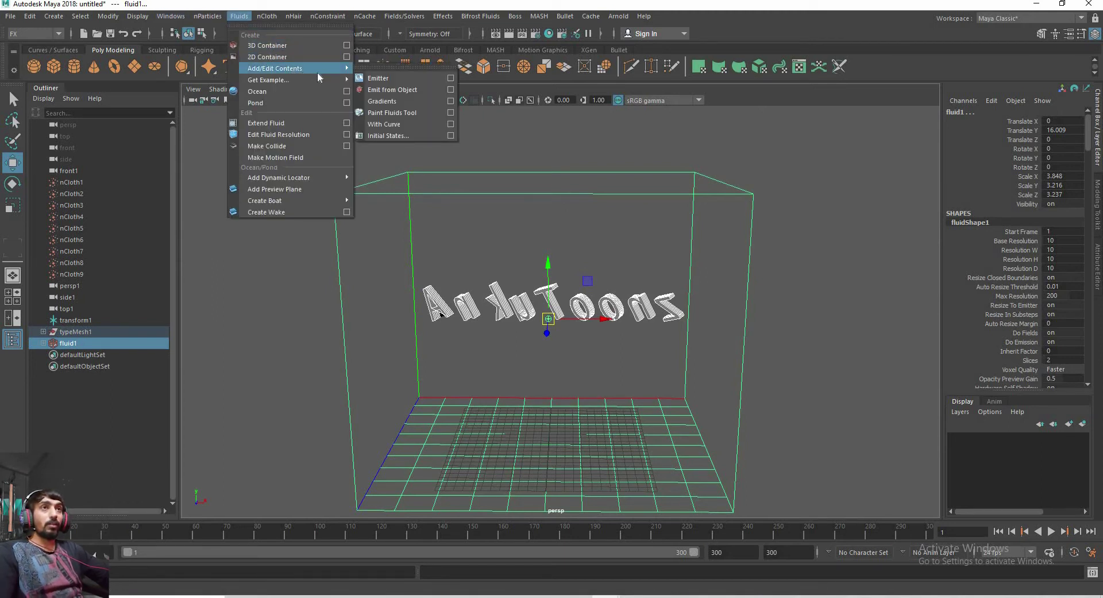
left_click(392, 91)
left_click_drag(549, 351, 547, 343, "alt")
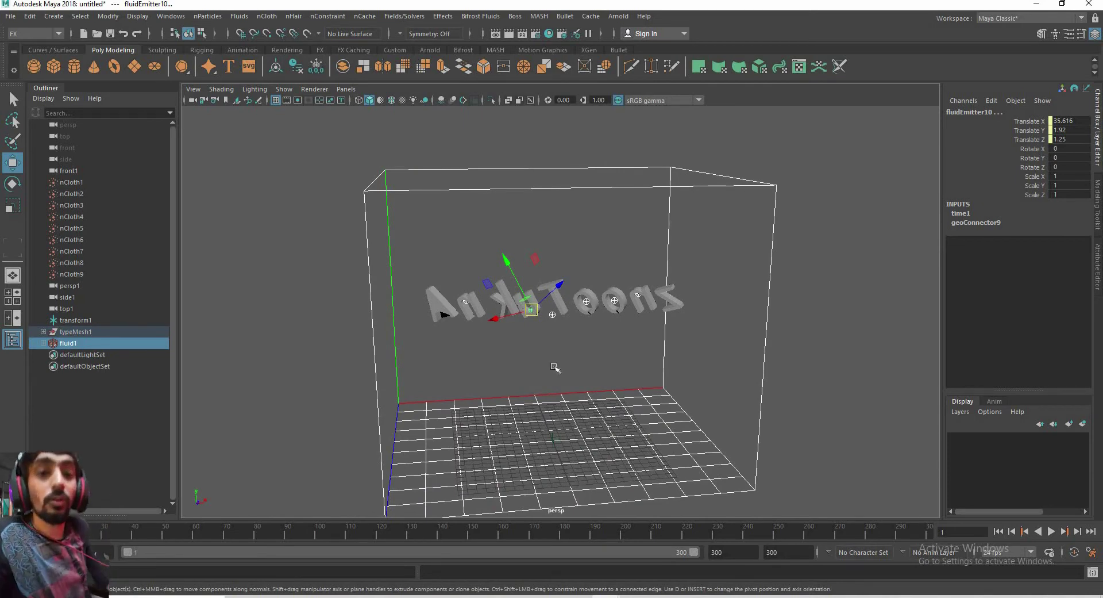
left_click_drag(549, 373, 540, 361, "alt")
left_click(1050, 532)
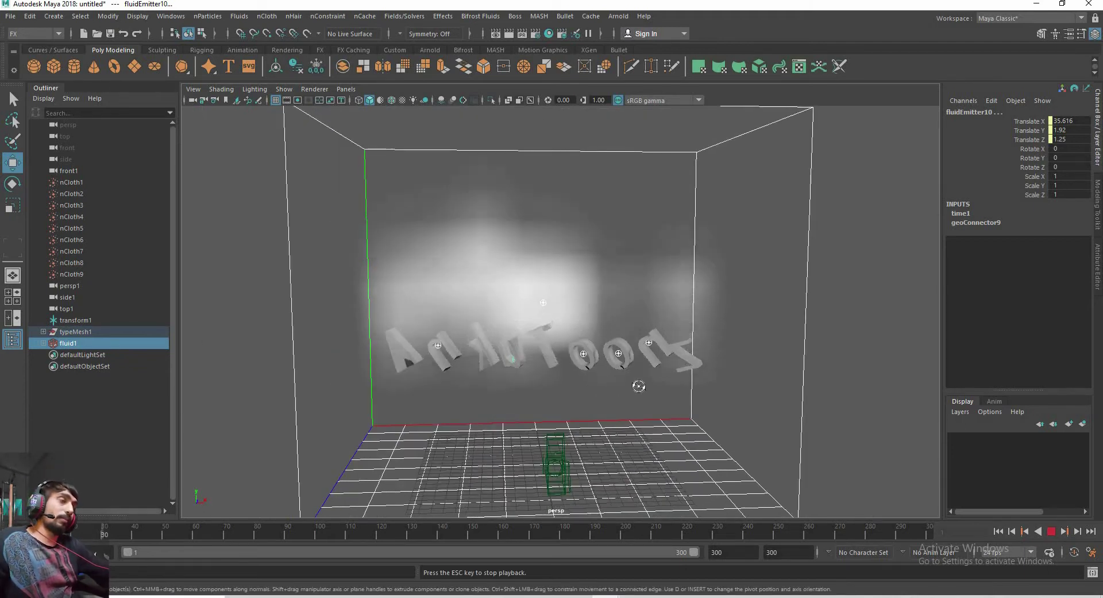
mouse_move(638, 386)
left_mouse_down("alt")
mouse_move(707, 376)
mouse_move(514, 404)
mouse_move(568, 426)
left_mouse_up("alt")
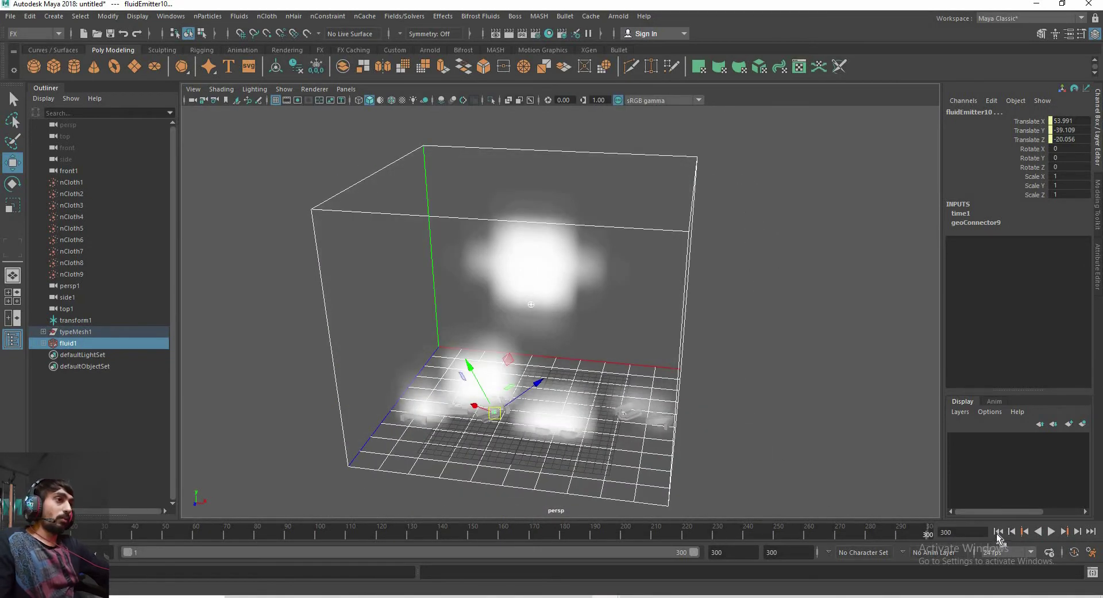
Rewind the simulation to frame 1 and stop playback, clearing the smoke
left_click(997, 531)
left_click(1052, 532)
mouse_move(570, 389)
left_mouse_down("alt")
mouse_move(554, 406)
mouse_move(505, 408)
left_mouse_up("alt")
scroll(665, 404, "up", 5)
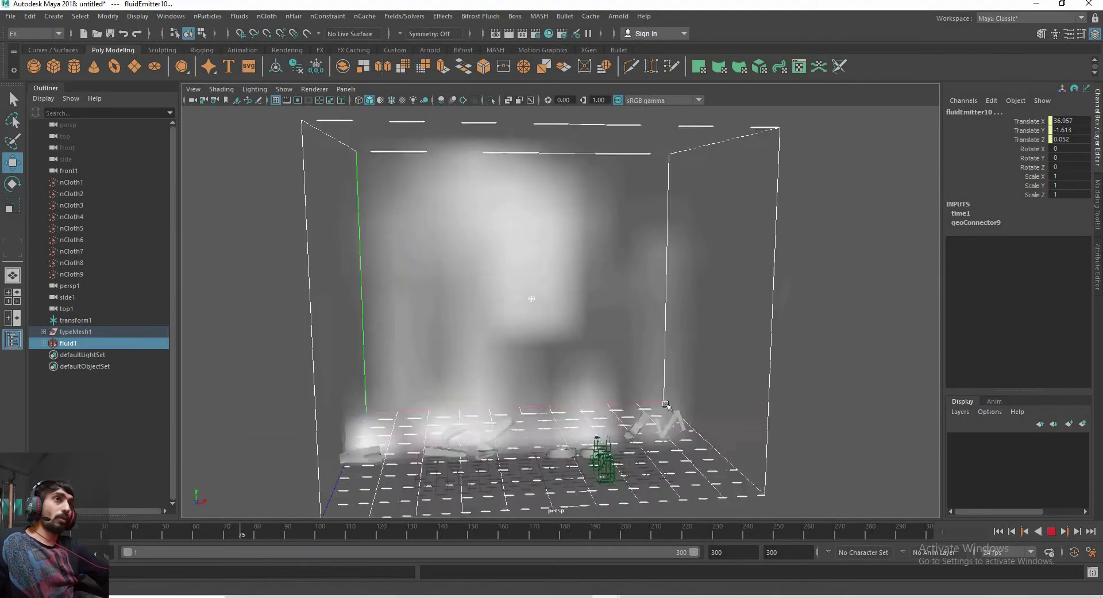
left_click_drag(666, 404, 718, 414, "alt")
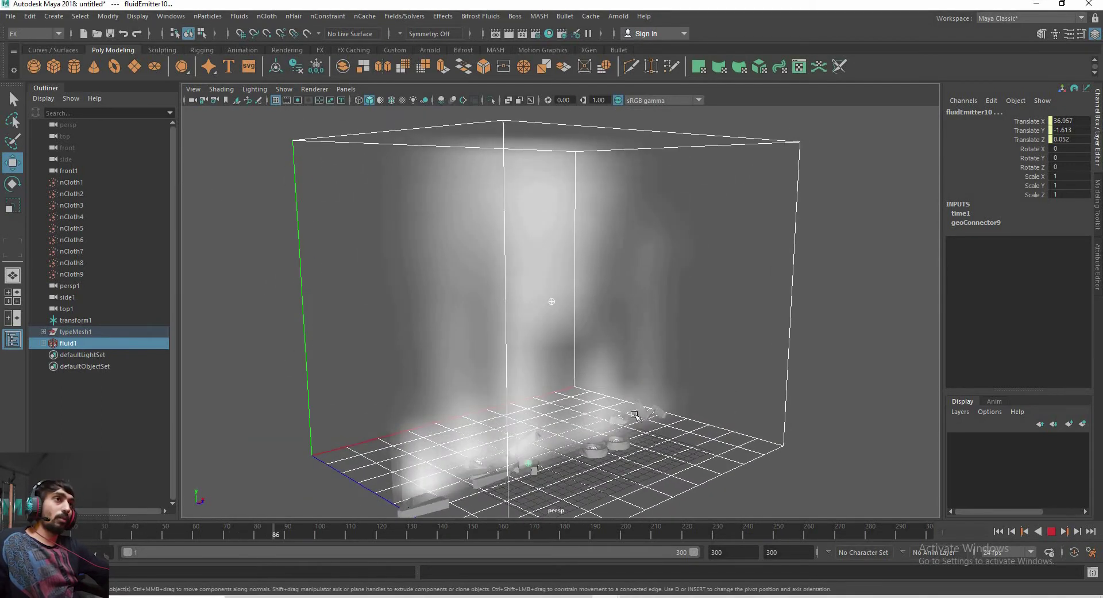
left_click(997, 532)
left_click(998, 532)
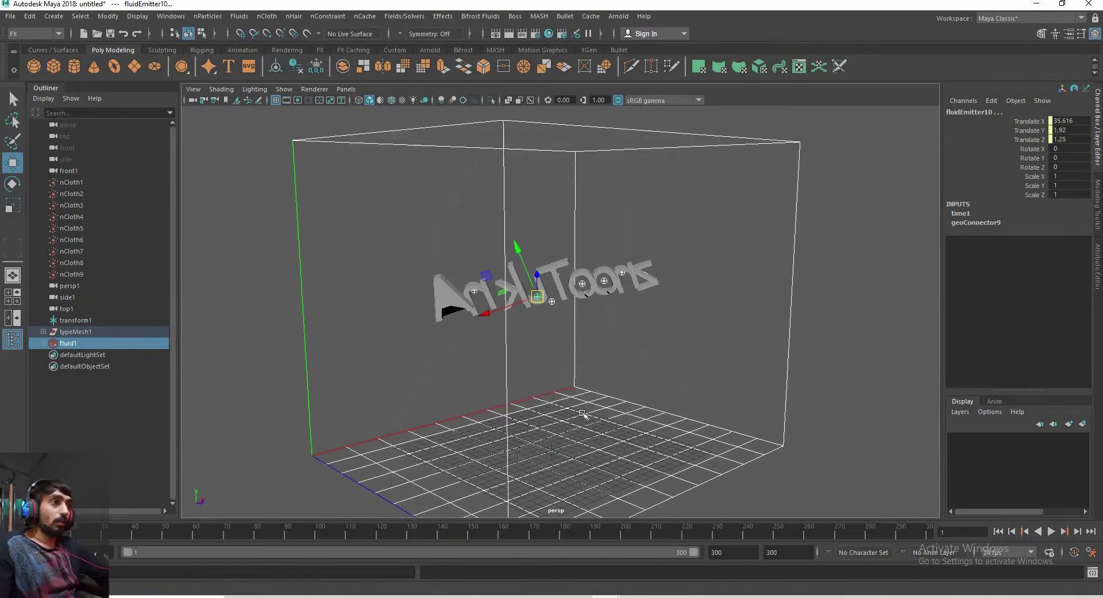
left_click_drag(507, 393, 628, 419, "alt")
Select fluid1 and show its attributes with Container Properties and Contents Method collapsed
left_click(634, 418)
left_click(628, 419)
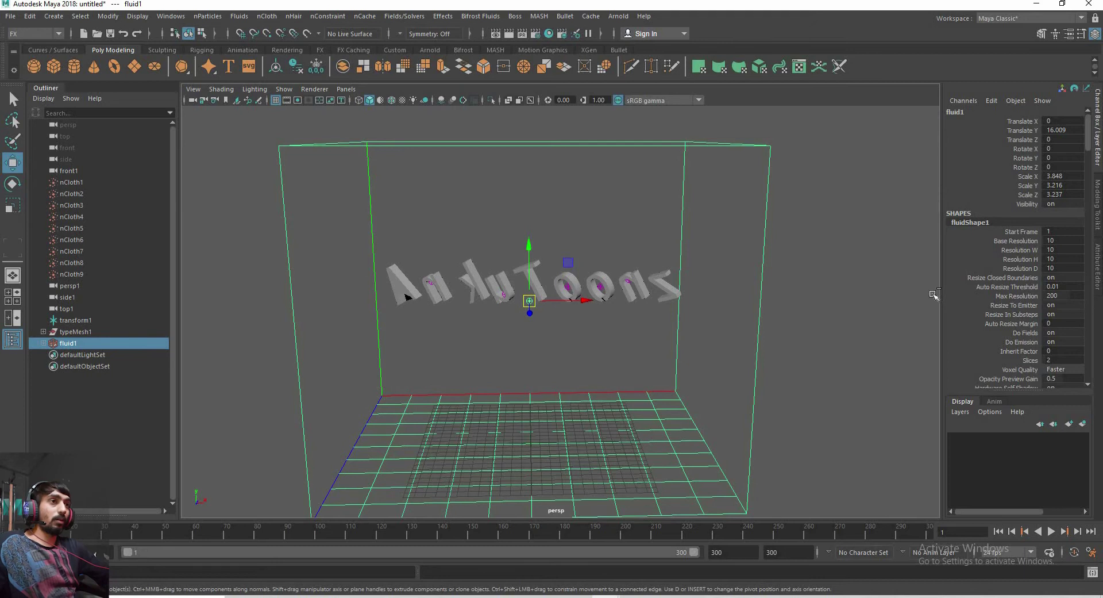
key("ctrl+a")
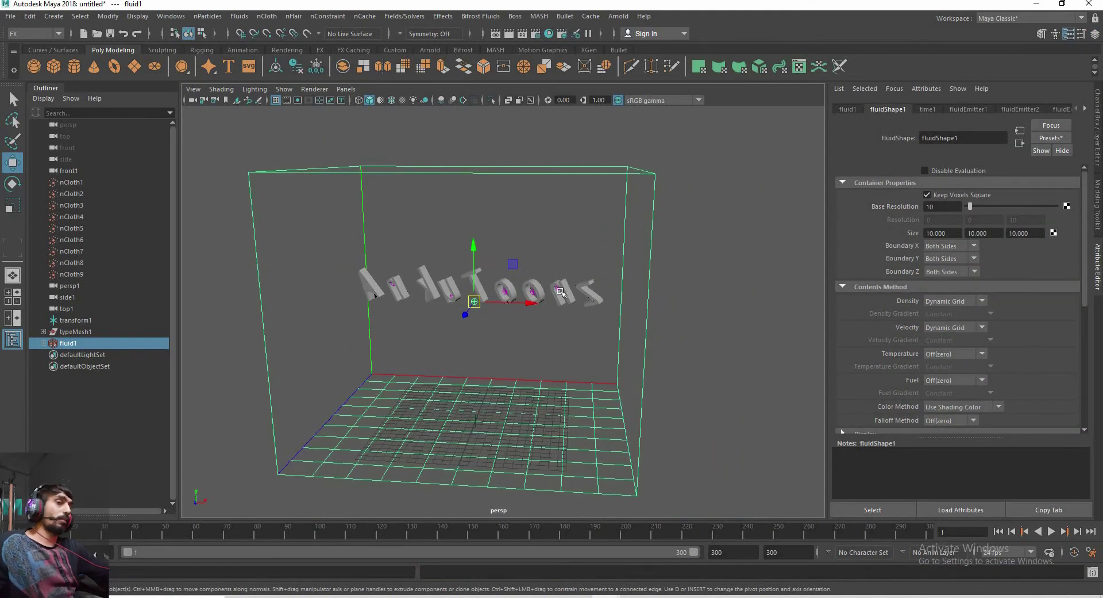
left_click_drag(560, 292, 632, 270, "alt")
left_click(842, 183)
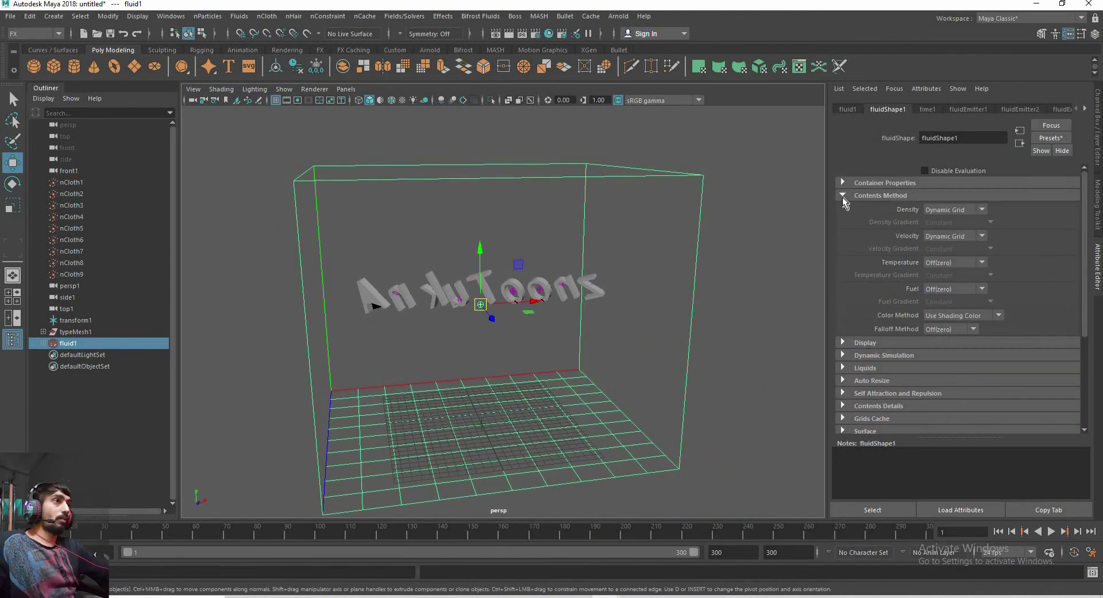
left_click(842, 197)
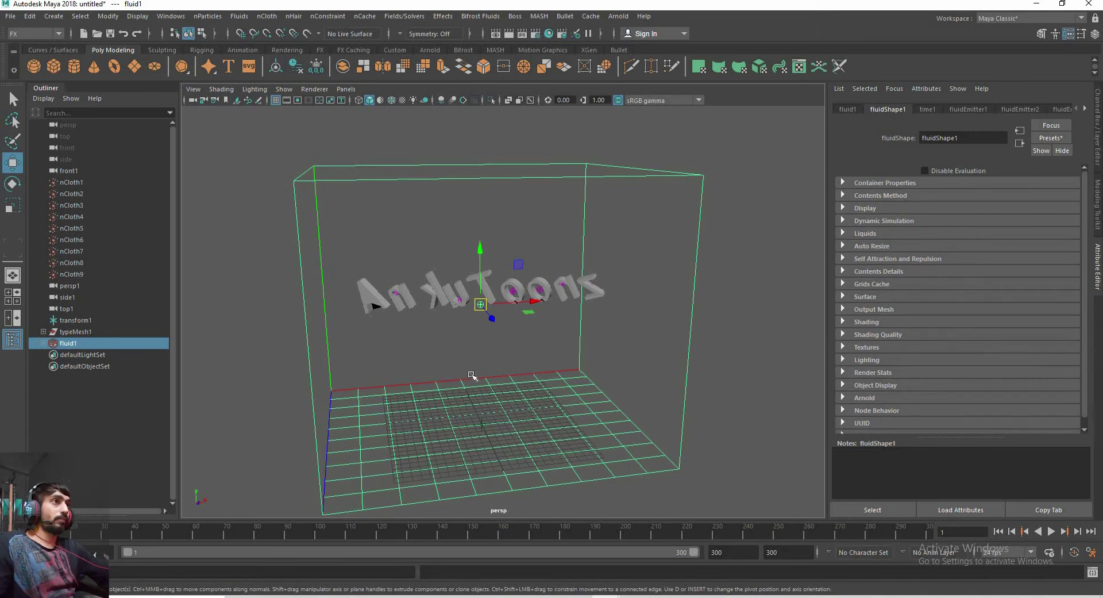
left_click_drag(455, 365, 458, 365, "alt")
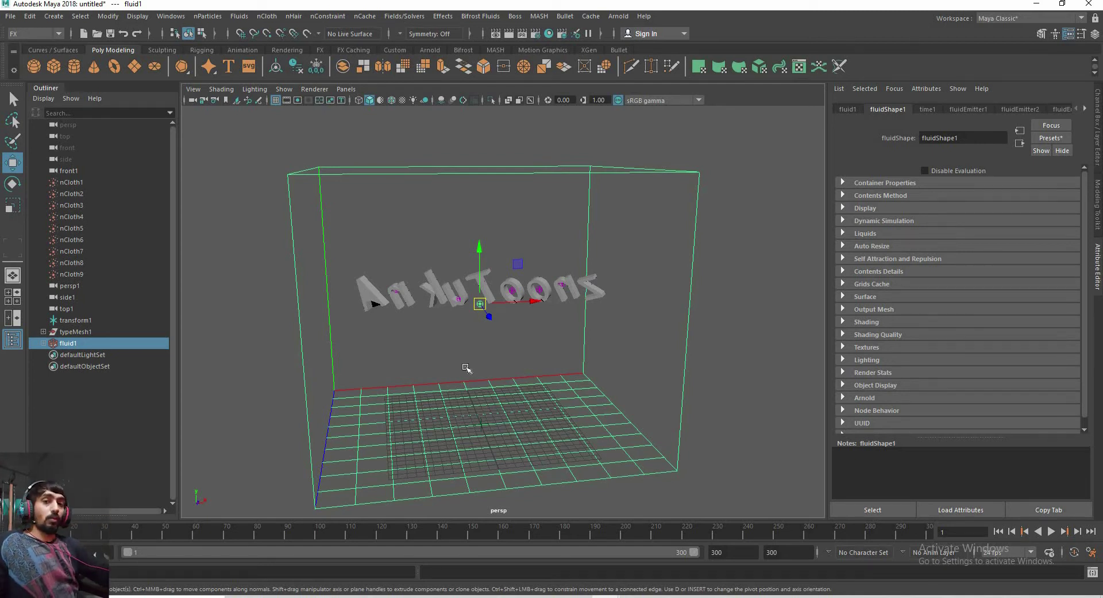
left_click_drag(570, 347, 563, 343, "alt")
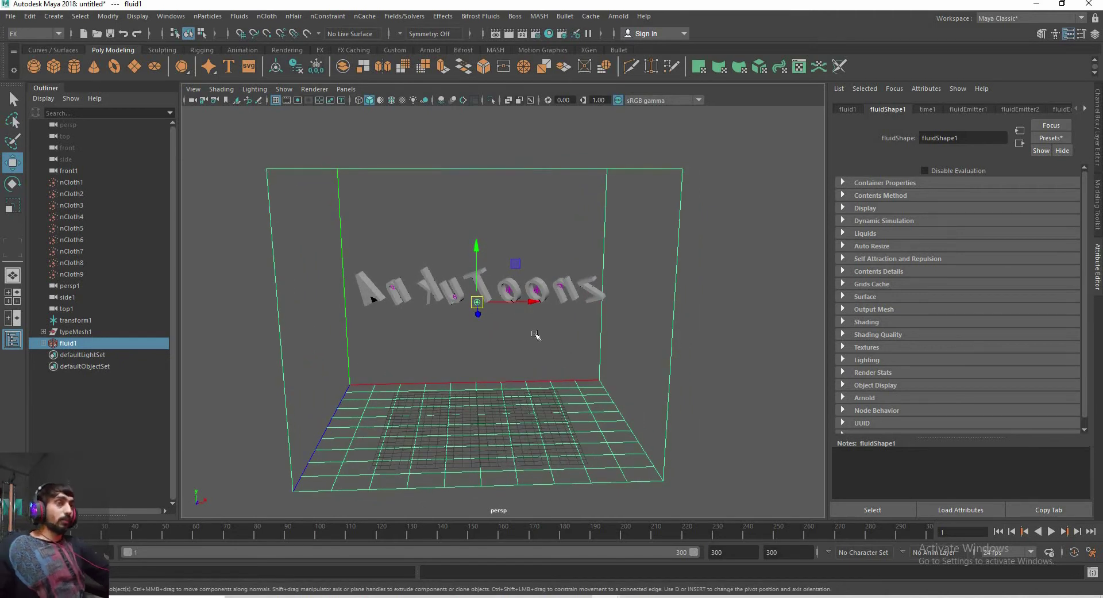
left_click_drag(567, 319, 575, 317, "alt")
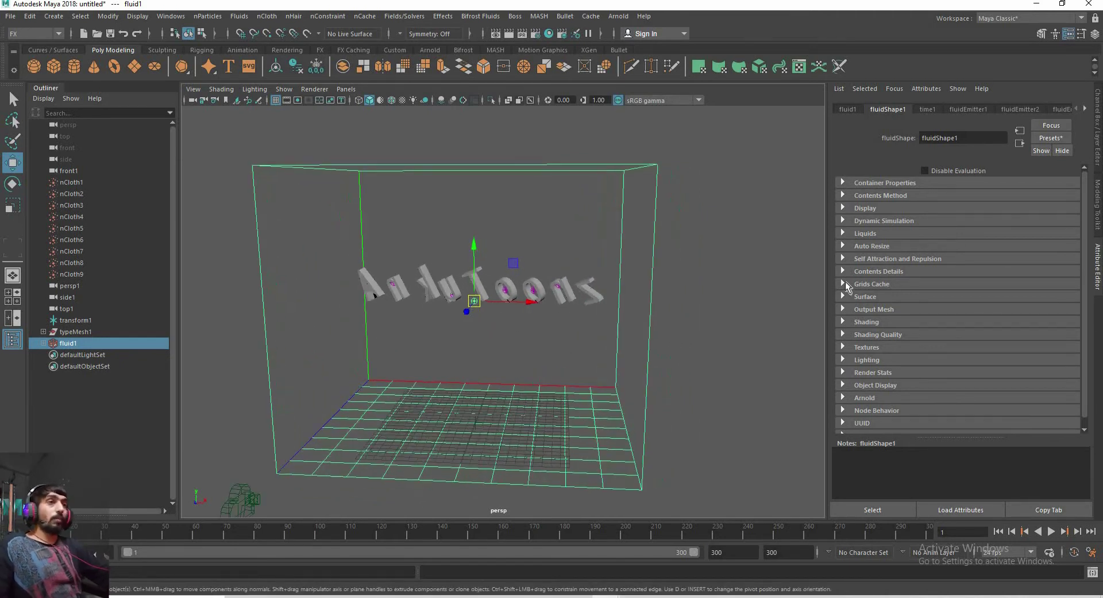
Set fluidShape1's Base Resolution to 65 in Container Properties
left_click(846, 182)
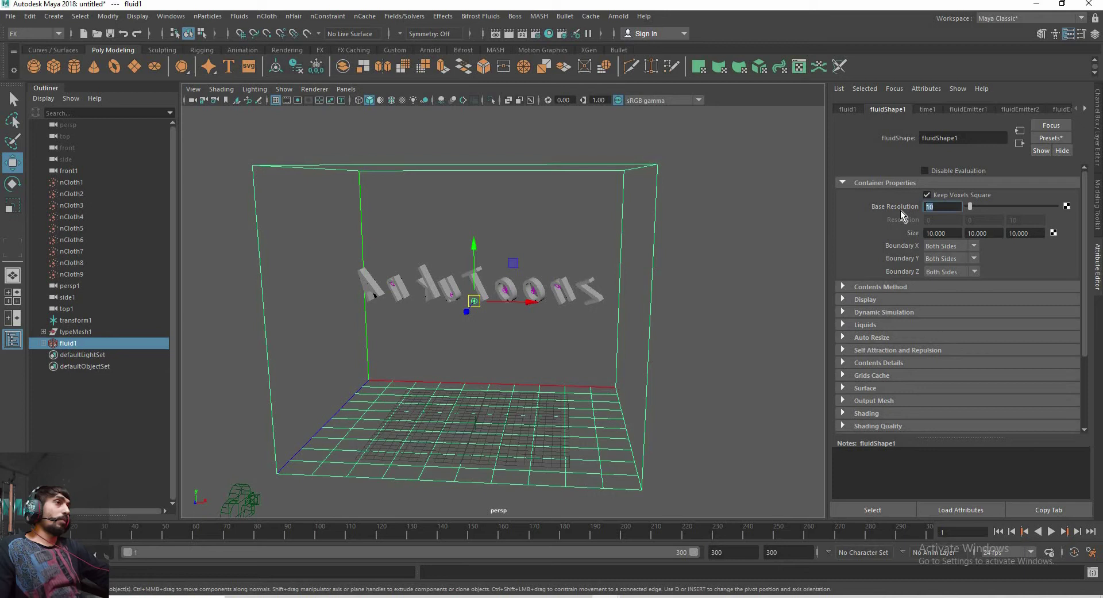
type("5")
key("Return")
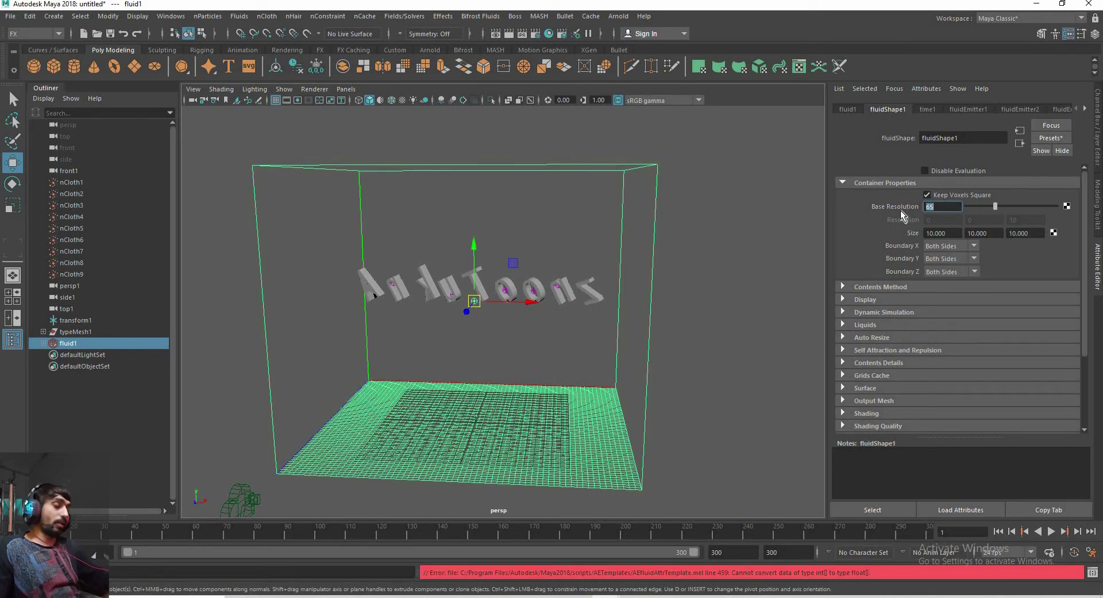
left_click_drag(624, 313, 858, 402, "alt")
Play the simulation to view the denser smoke columns, stopping at frame 56
key("alt+v")
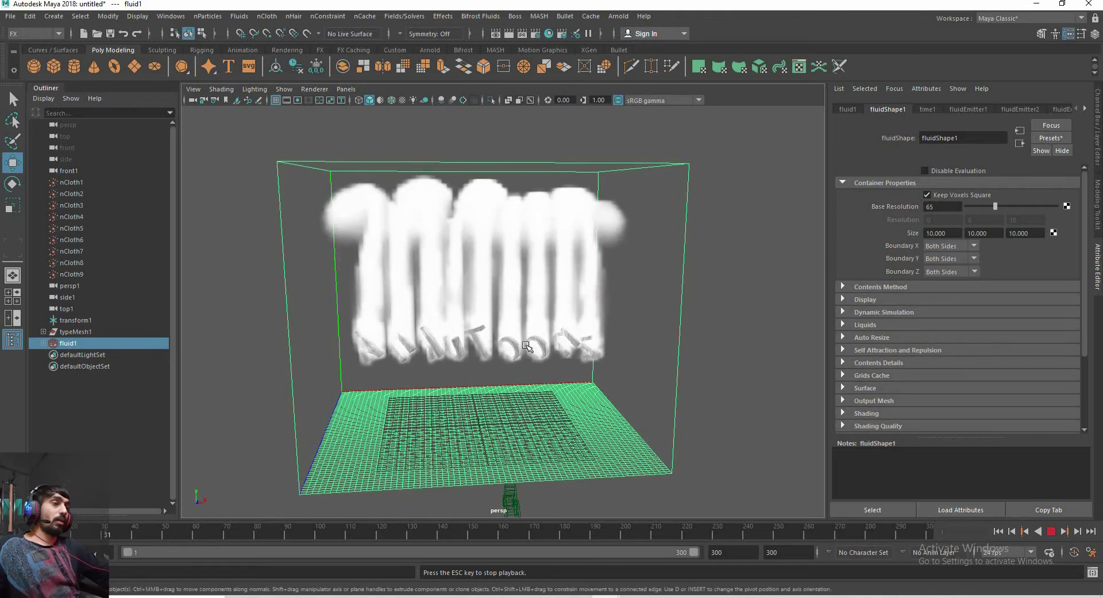
left_click_drag(540, 319, 522, 306, "alt")
scroll(523, 307, "up", 5)
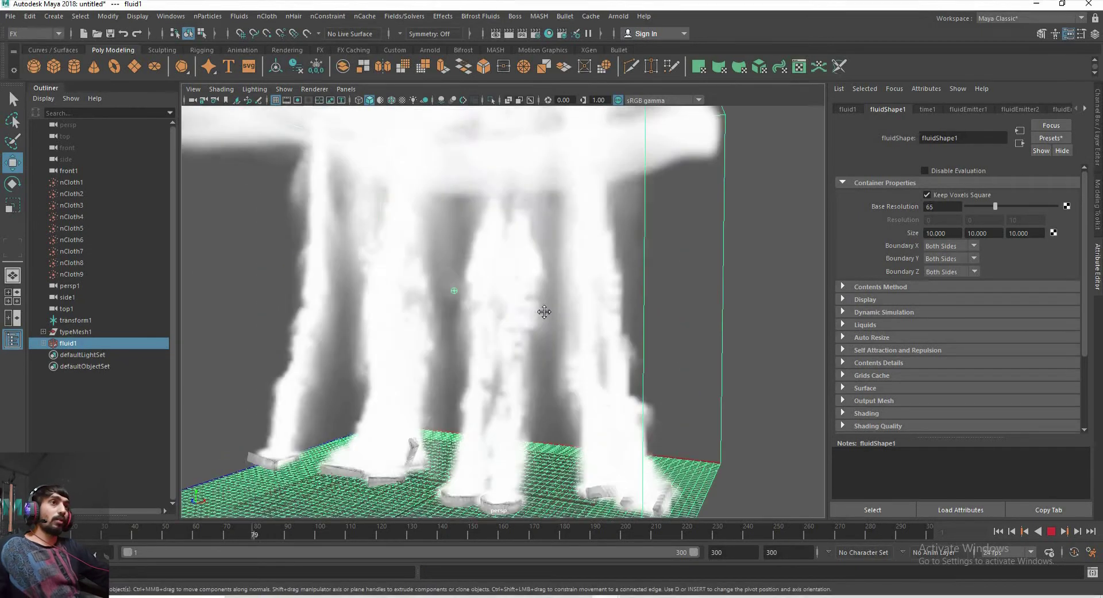
scroll(579, 349, "down", 2)
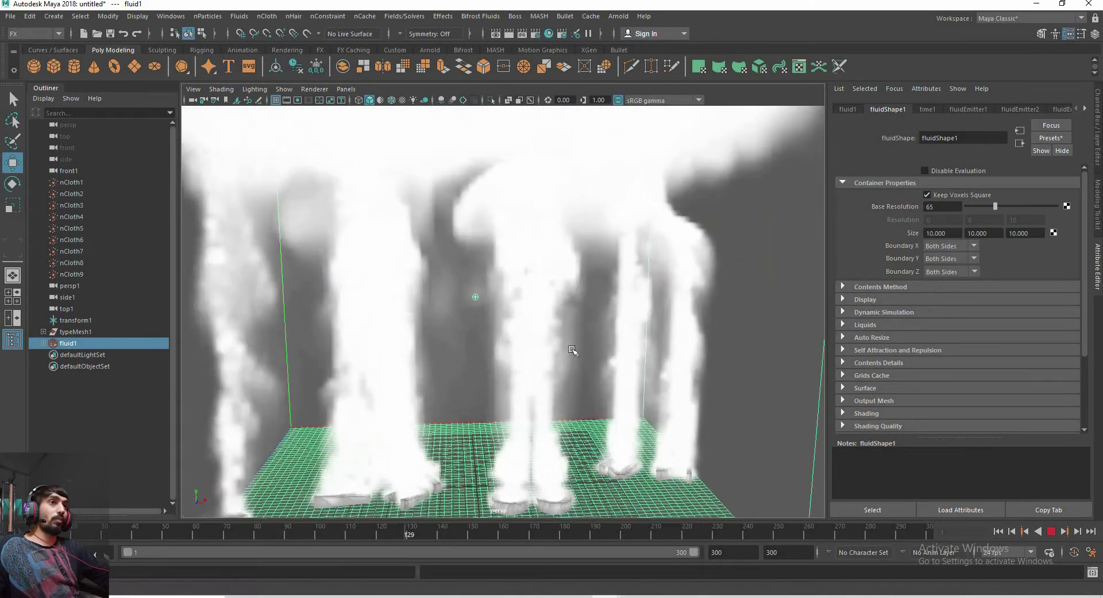
scroll(578, 362, "down", 2)
scroll(575, 377, "down", 2)
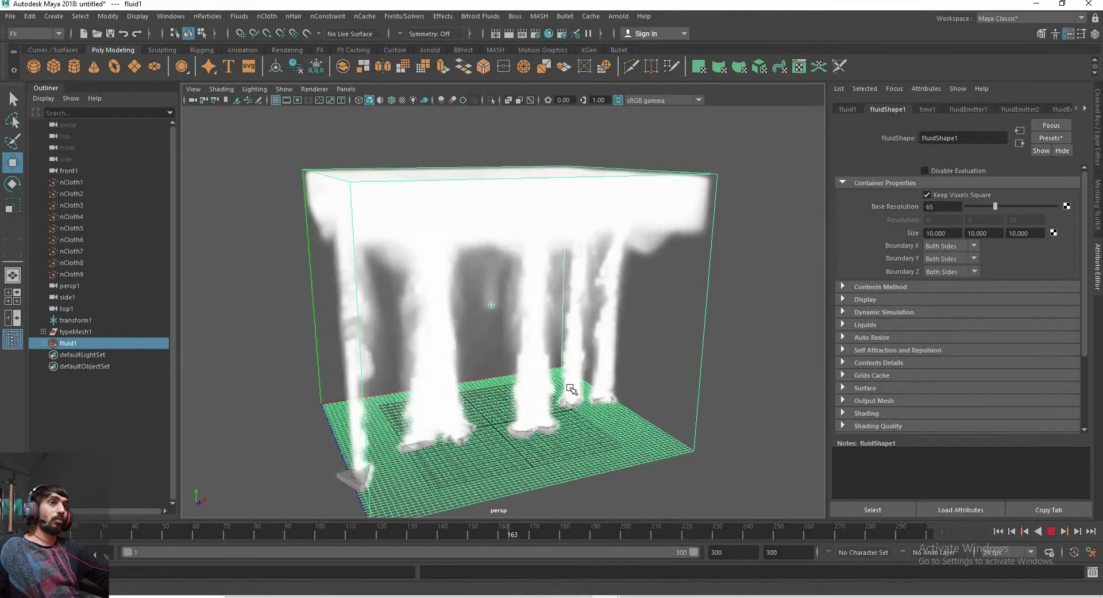
left_click_drag(572, 389, 472, 388, "alt")
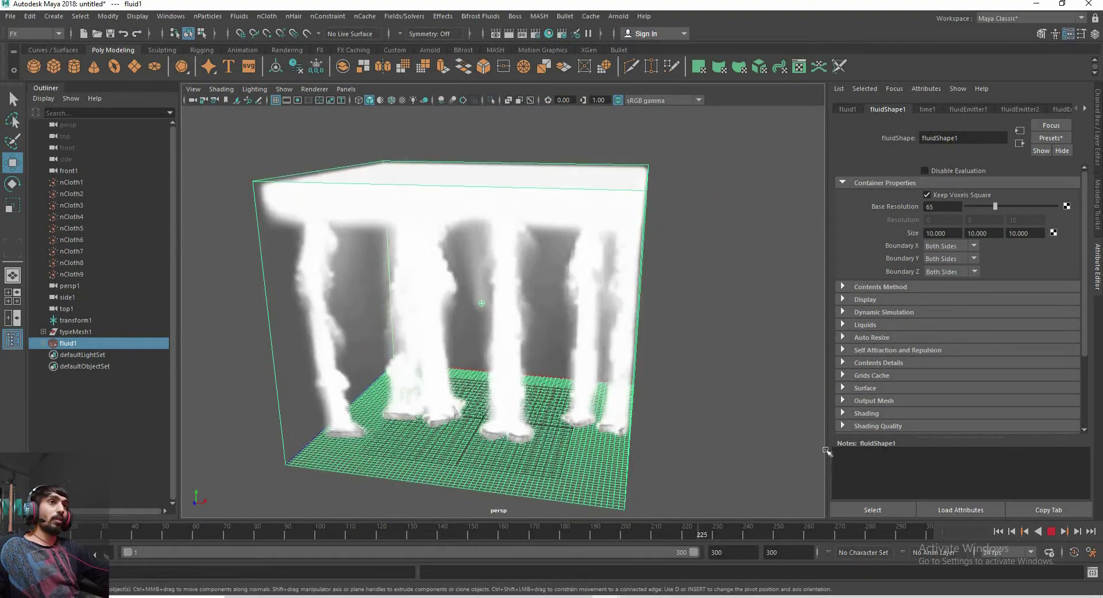
left_click(1049, 534)
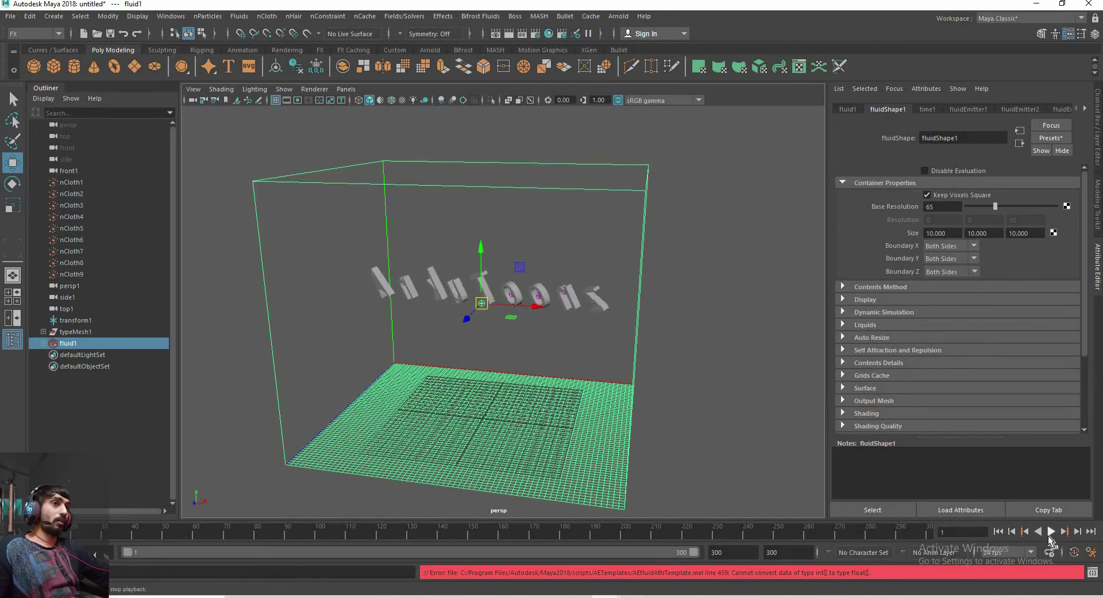
left_click(1049, 532)
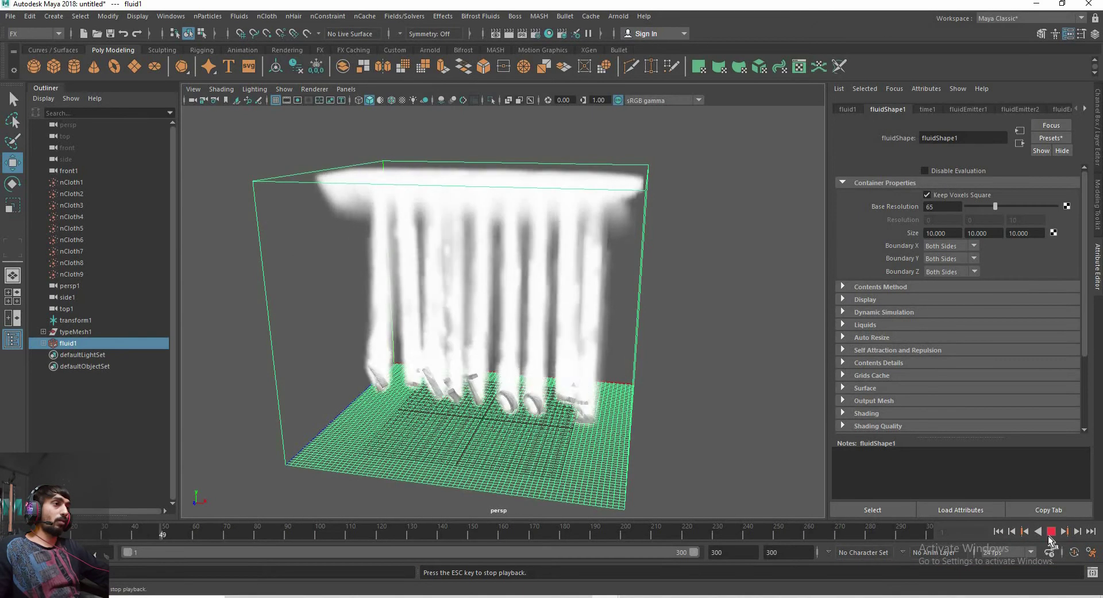
left_click(1050, 531)
left_click(10, 16)
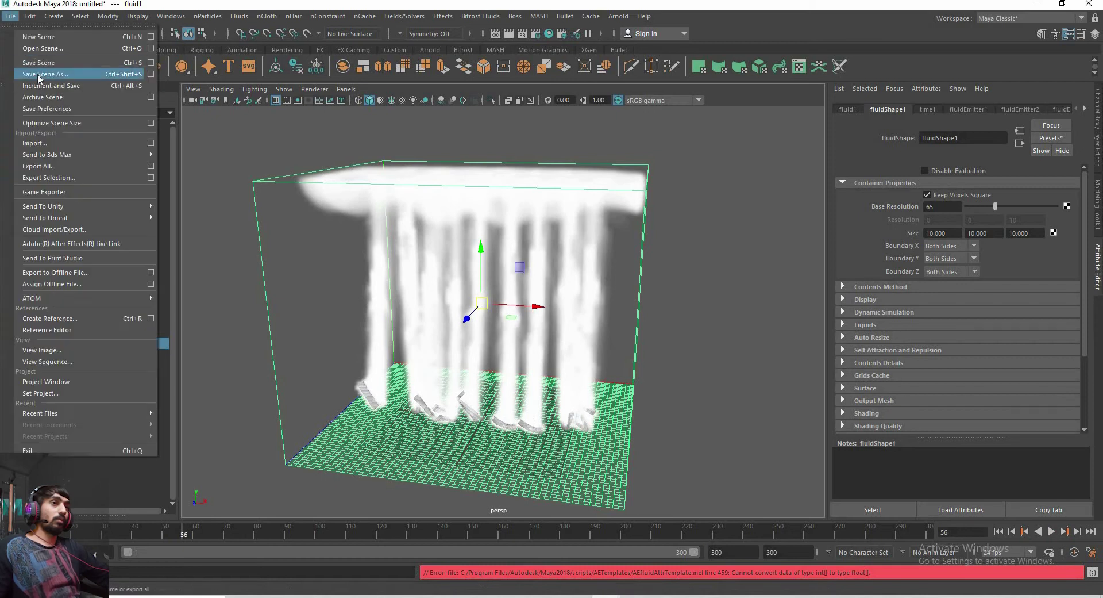
Save the scene under the new name smoke.mb
left_click(37, 74)
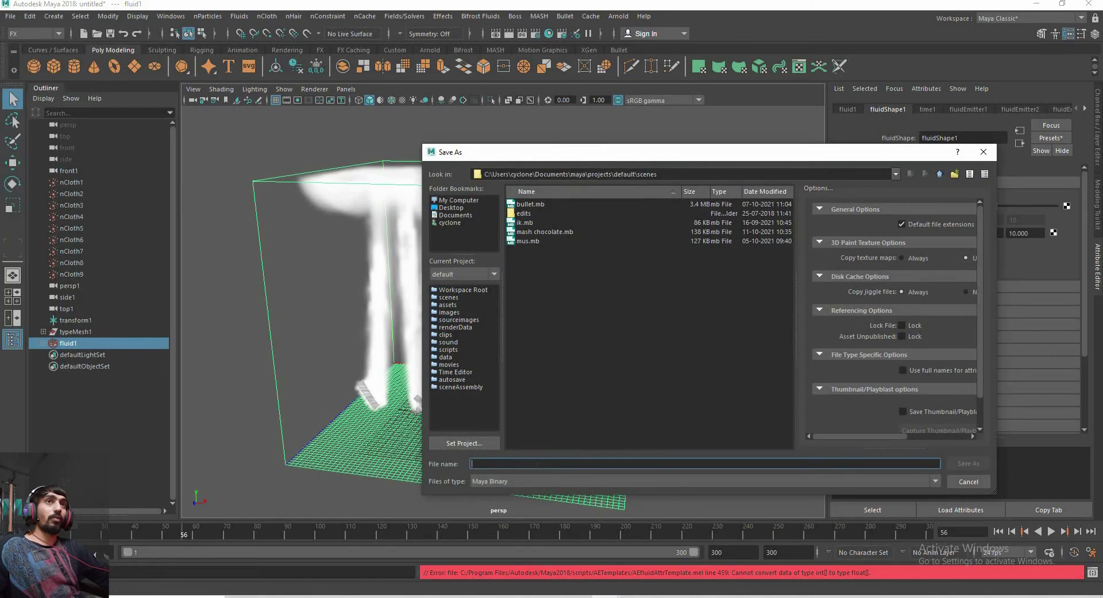
type("smoke")
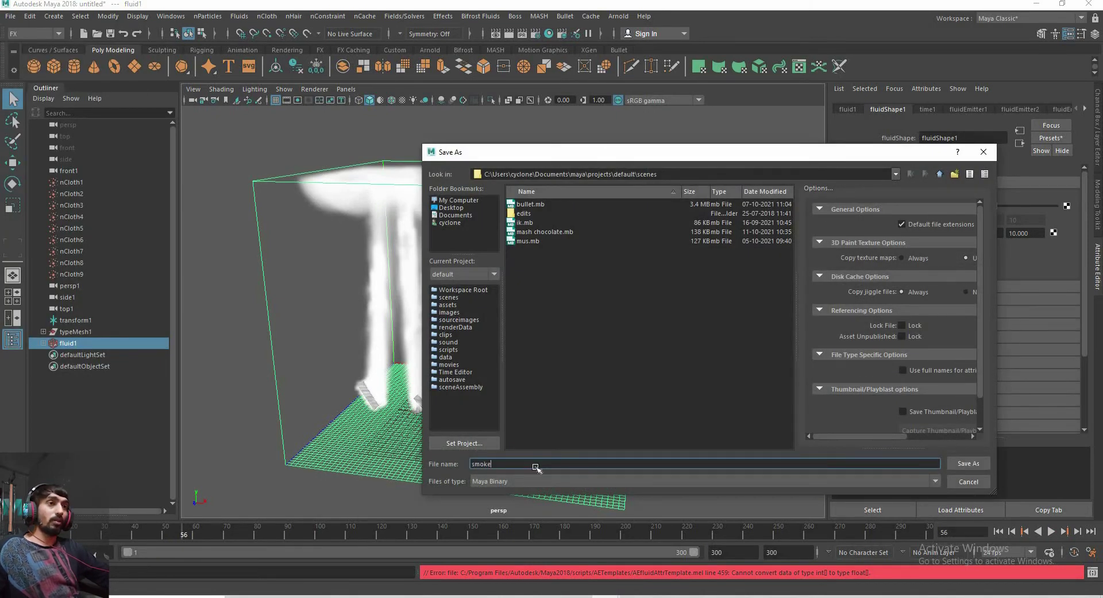
key("Return")
Replay the smoke simulation from the start, inspect it up close, then return to frame 1
left_click(1051, 531)
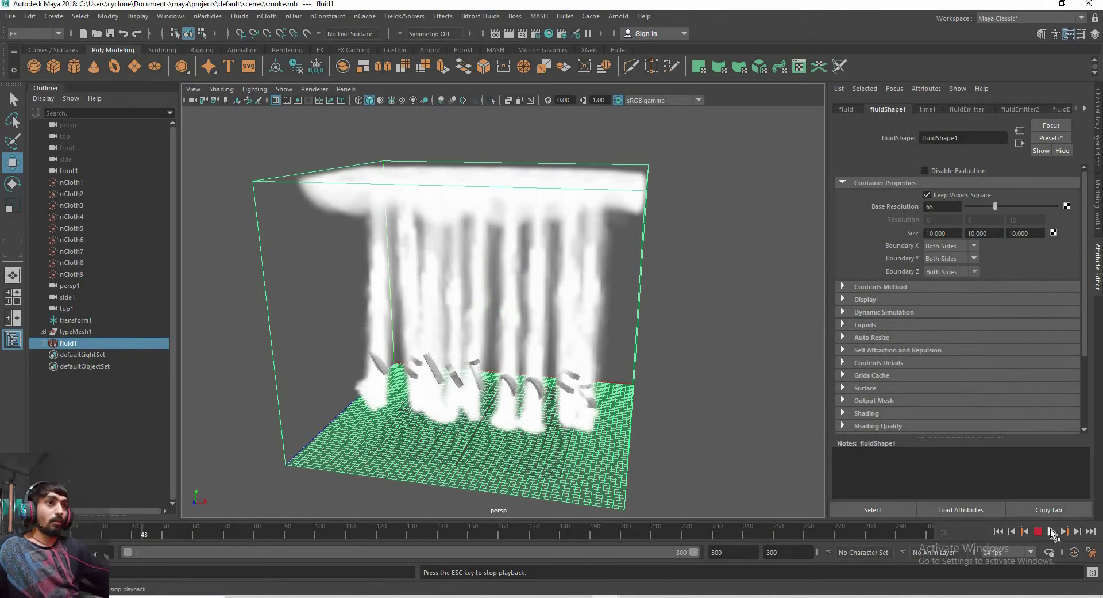
mouse_move(640, 411)
left_mouse_down("alt")
mouse_move(667, 410)
mouse_move(344, 358)
left_mouse_up("alt")
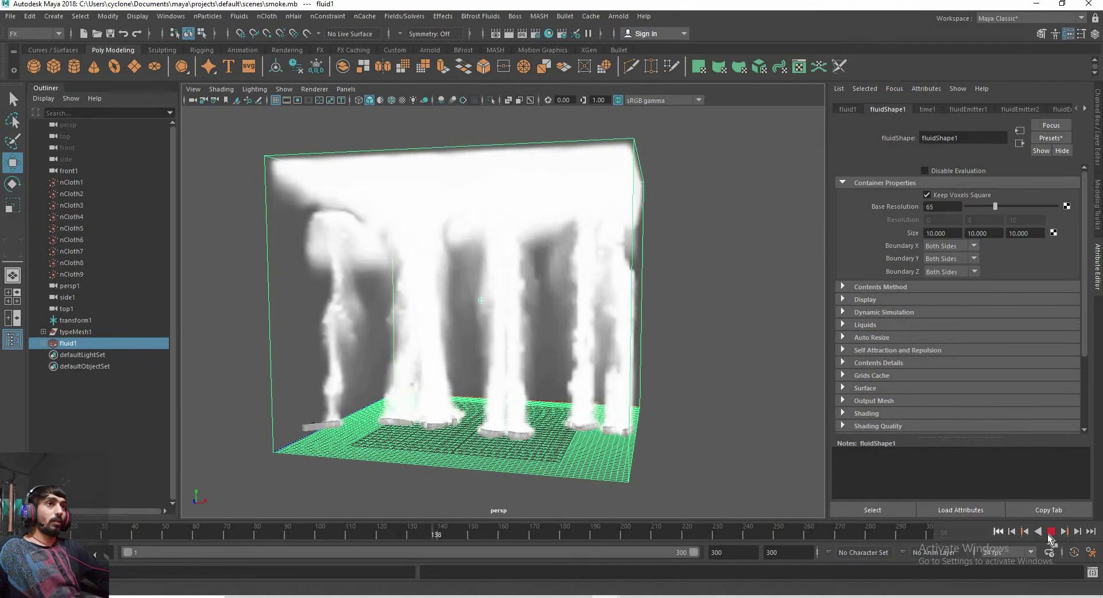
left_click(1003, 533)
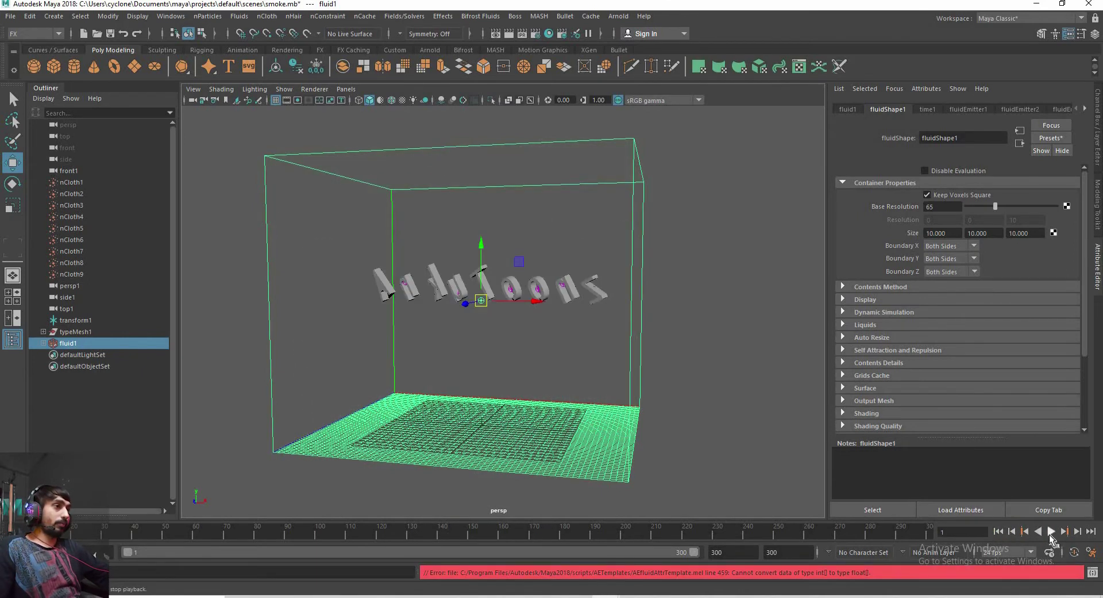
left_click(1051, 532)
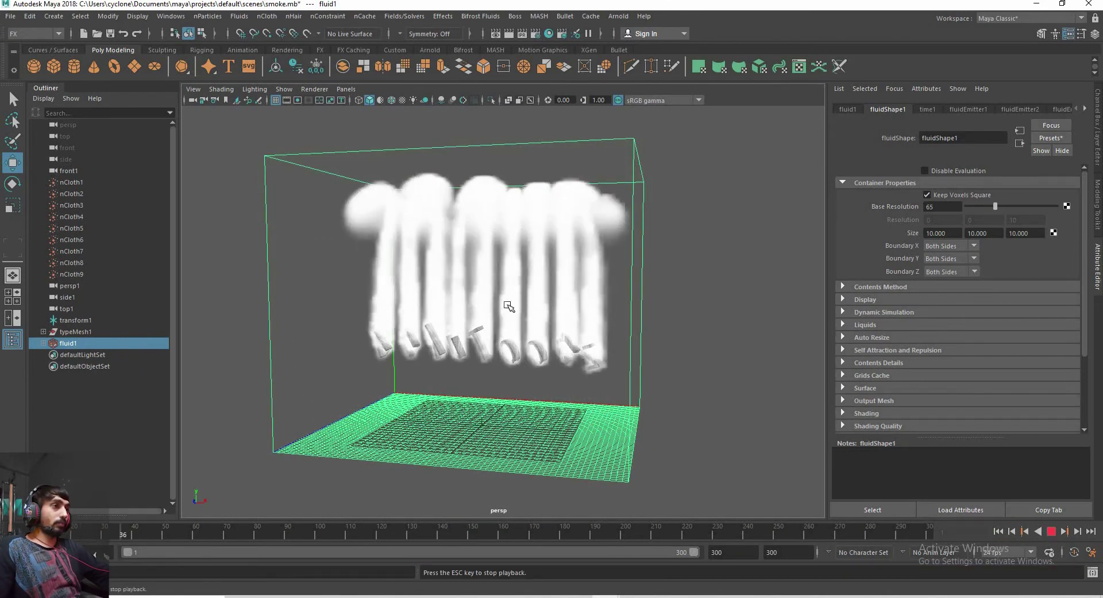
scroll(488, 330, "up", 5)
mouse_move(468, 327)
left_mouse_down("alt")
mouse_move(576, 335)
mouse_move(494, 322)
left_mouse_up("alt")
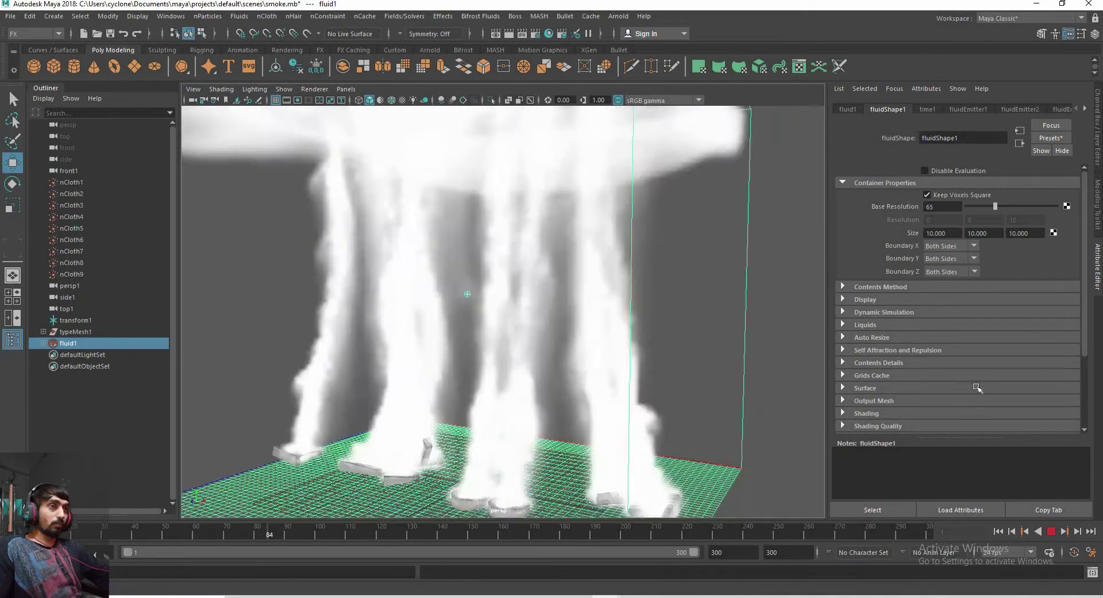
scroll(495, 321, "up", 3)
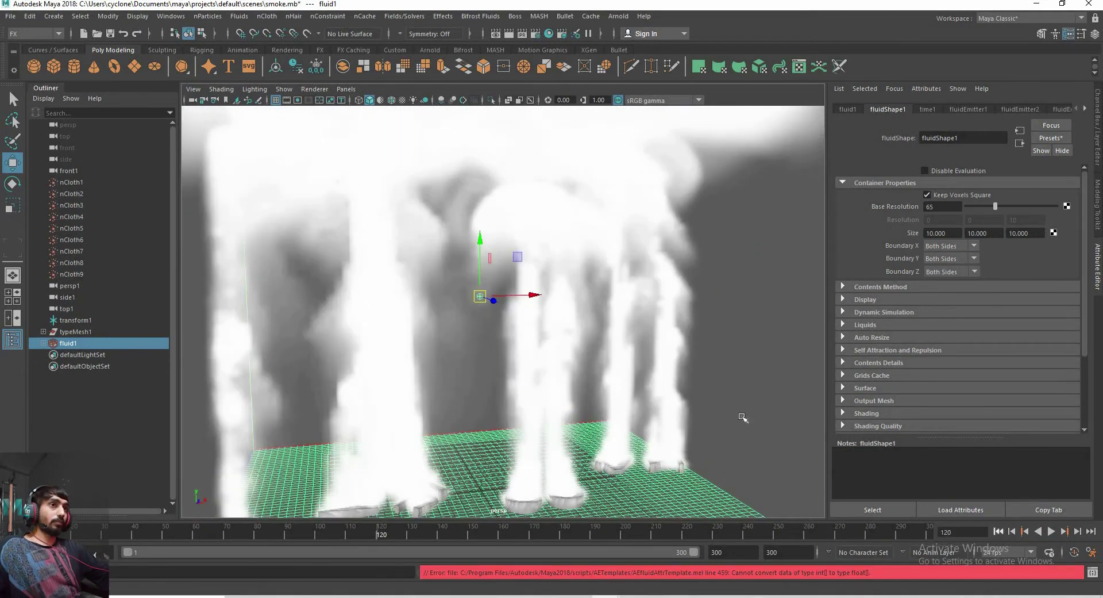
left_click(1006, 532)
mouse_move(316, 288)
left_mouse_down("alt")
mouse_move(625, 374)
mouse_move(638, 368)
left_mouse_up("alt")
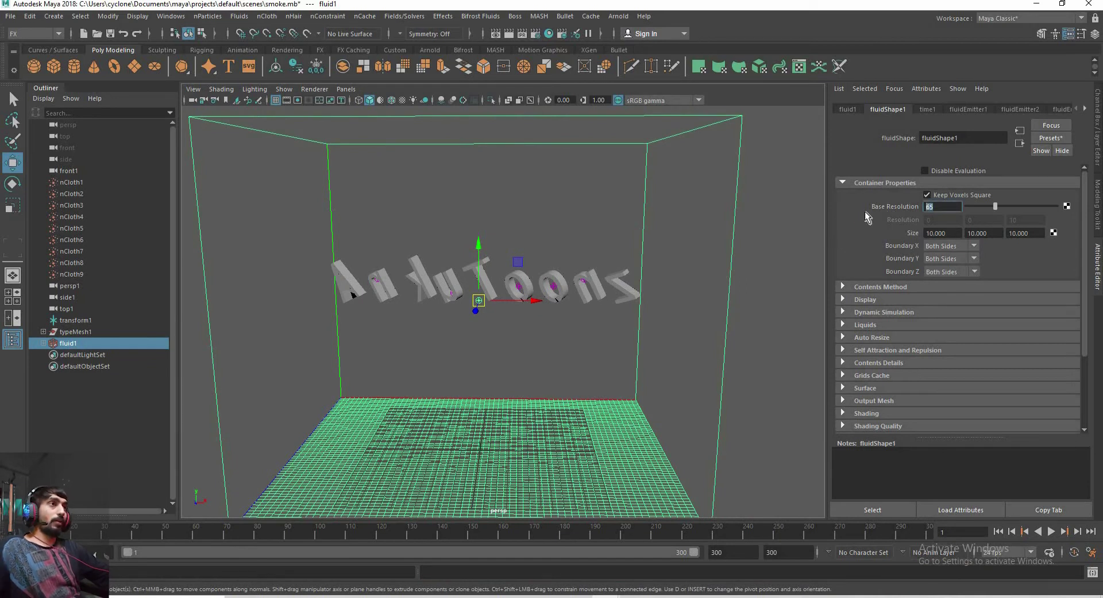
Try Base Resolution 70, playing the smoke to frame 94, then set it back to 65
type("70")
key("Return")
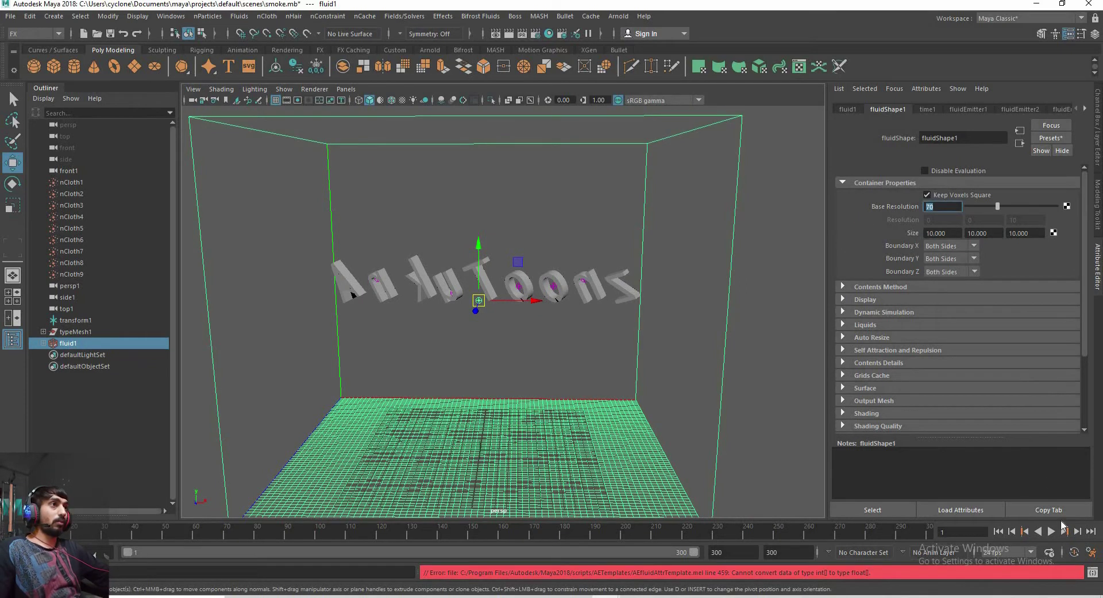
left_click(1053, 532)
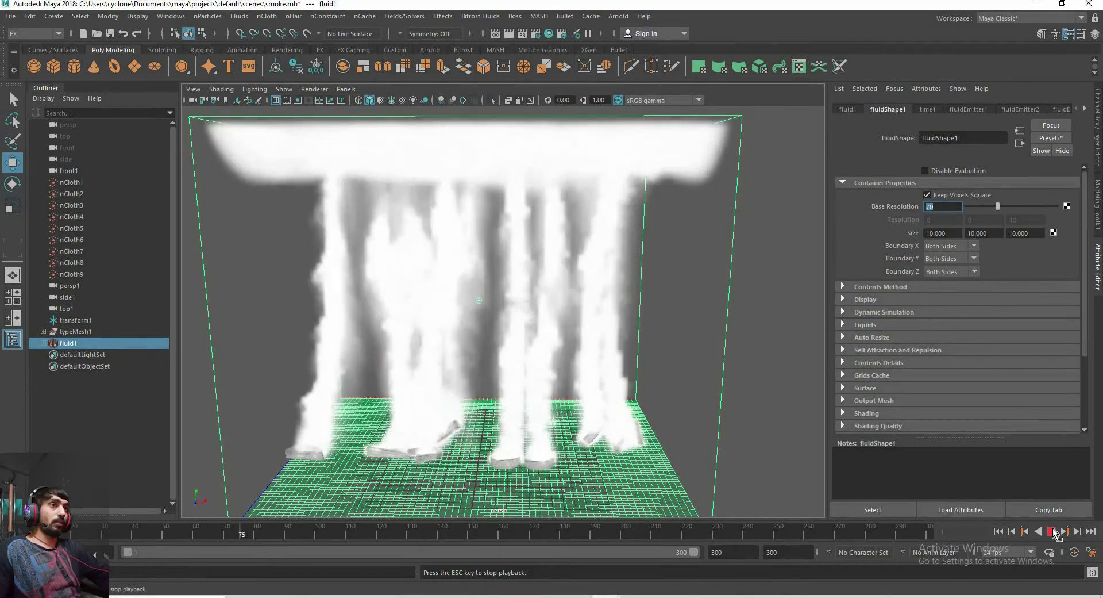
left_click(1053, 531)
mouse_move(627, 395)
left_mouse_down("alt")
mouse_move(590, 391)
mouse_move(638, 388)
left_mouse_up("alt")
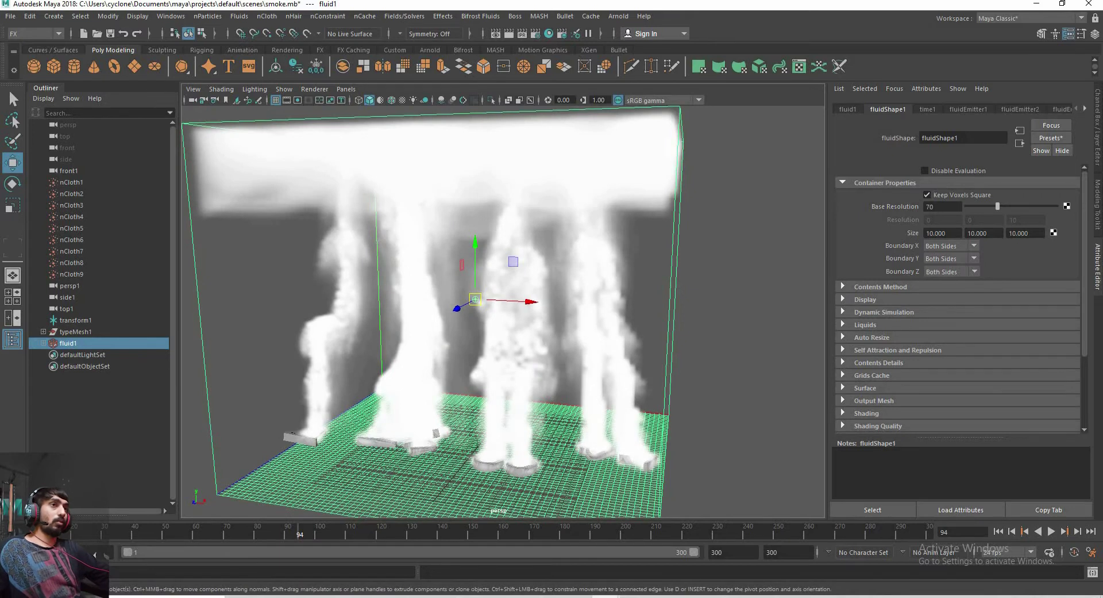
type("65")
key("Return")
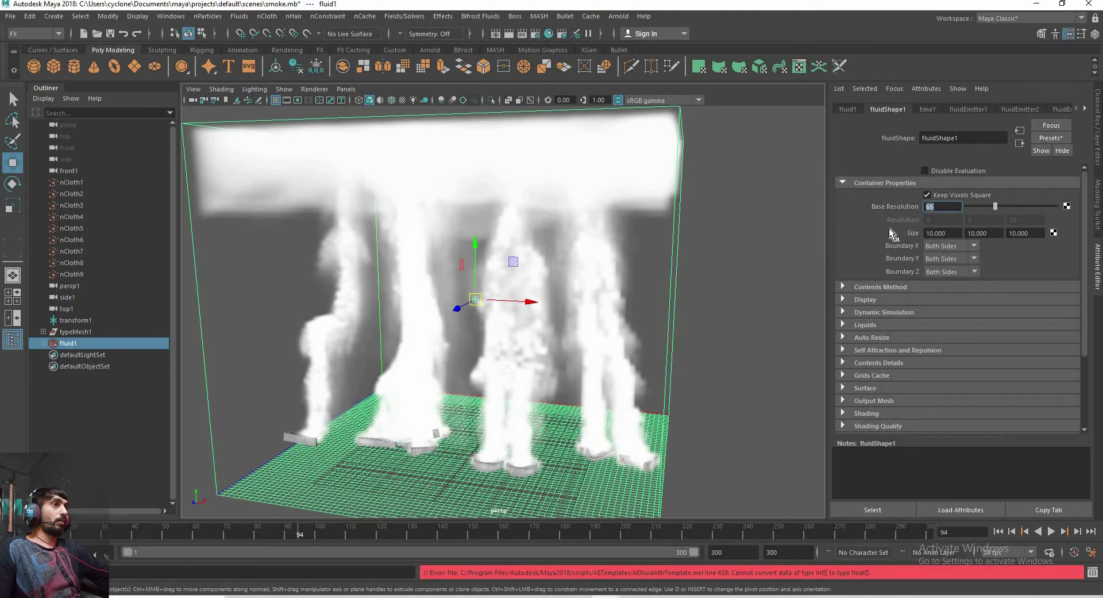
Expand the Display settings and try Boundary Draw as Reduced, Bounding box, then Full
left_click(849, 183)
left_click(853, 195)
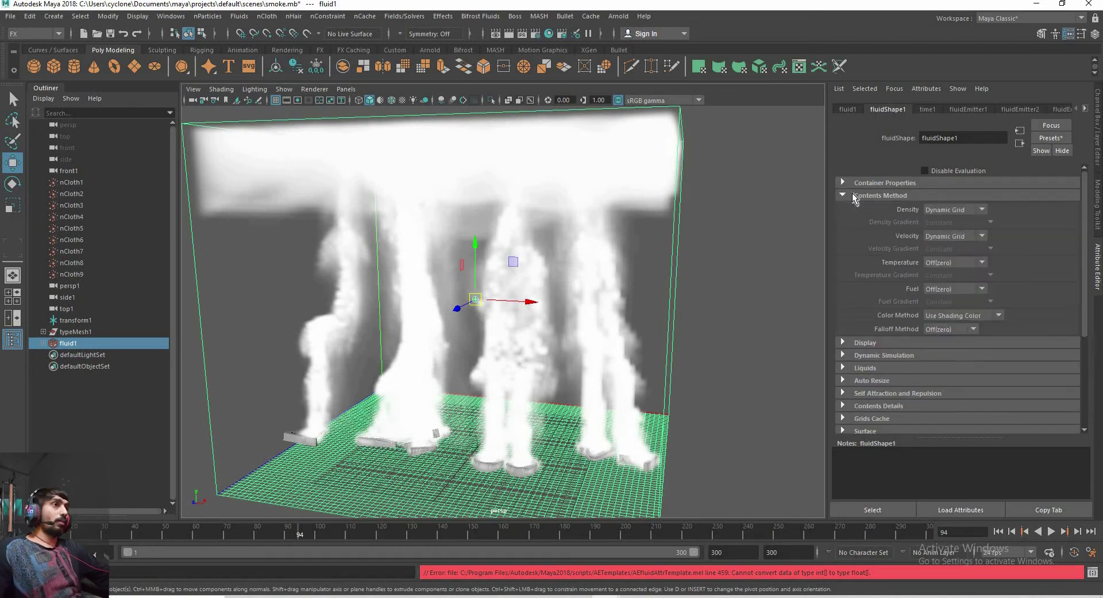
left_click(855, 196)
left_click(851, 209)
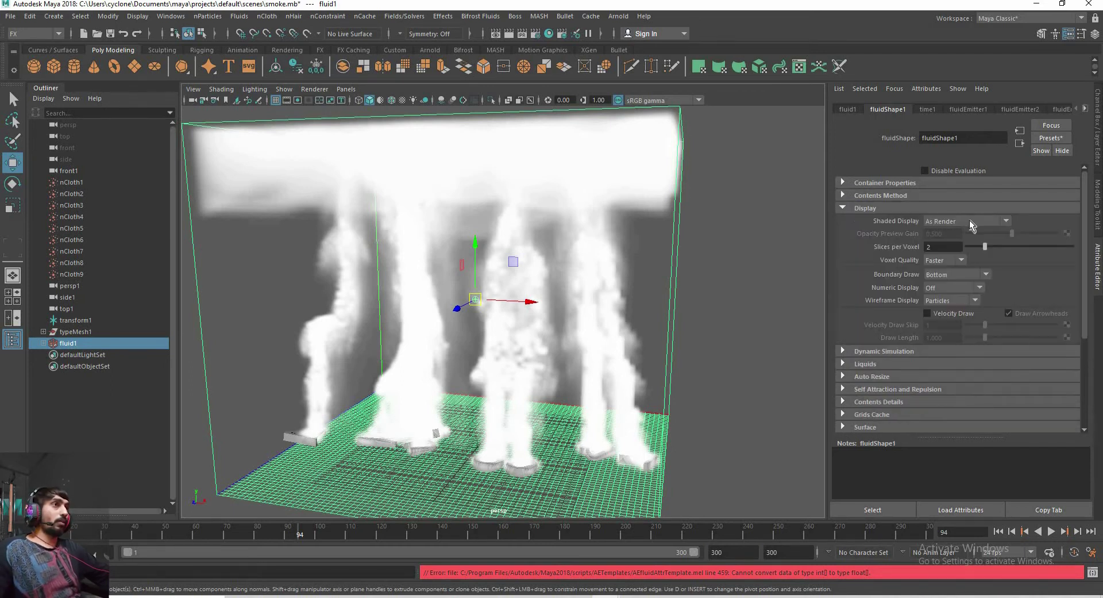
left_click(949, 274)
left_click(949, 297)
left_click(957, 275)
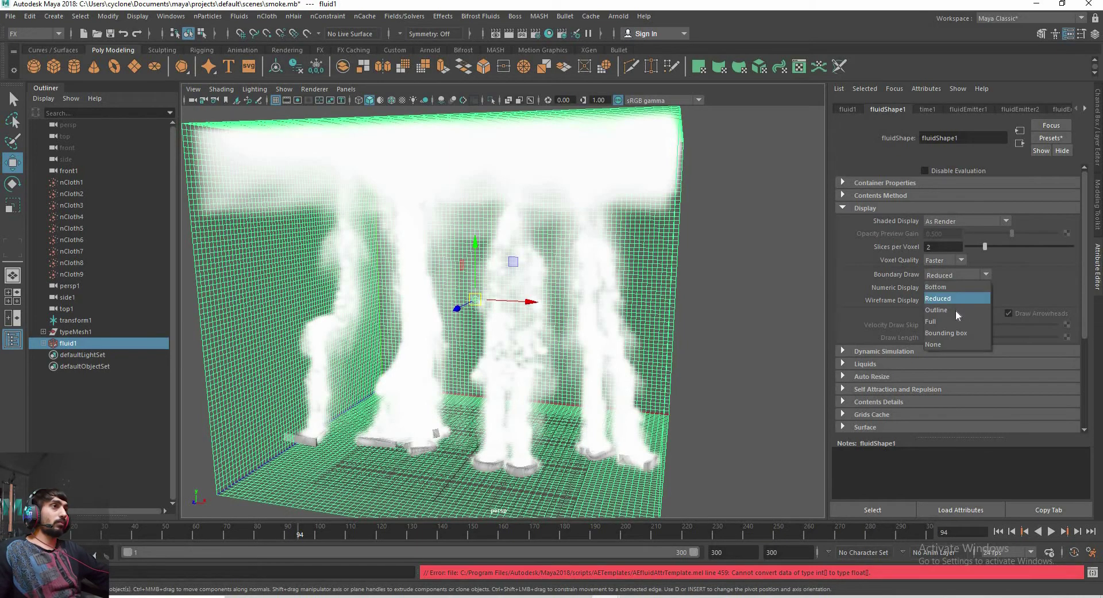
left_click(954, 332)
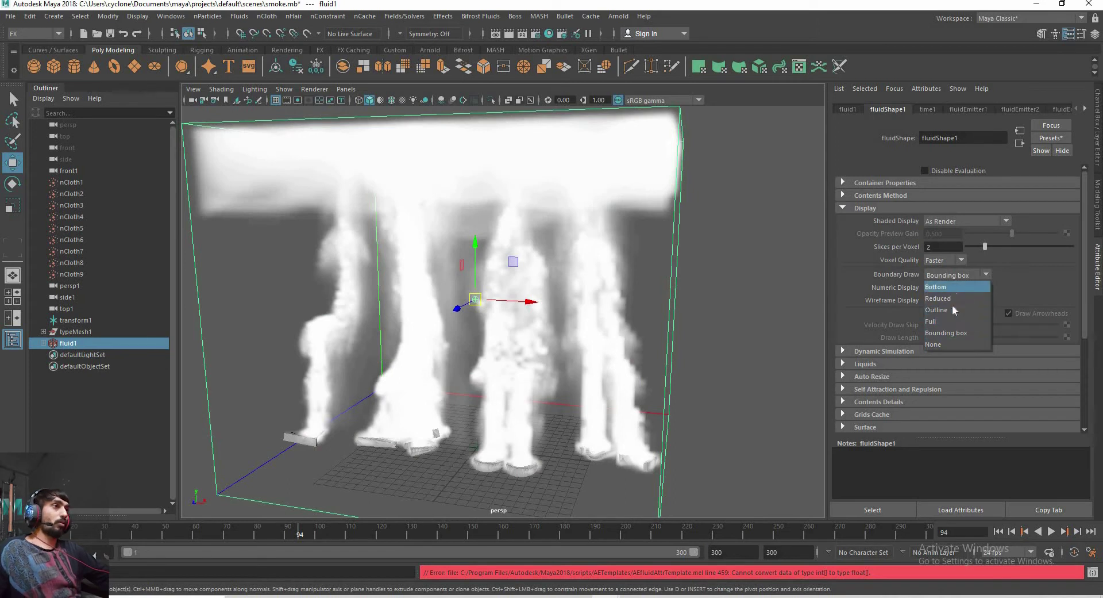
left_click(954, 320)
Rewind and play the simulation with the Full boundary grid, stopping at frame 123
left_click_drag(528, 349, 613, 372, "alt")
scroll(613, 372, "down", 3)
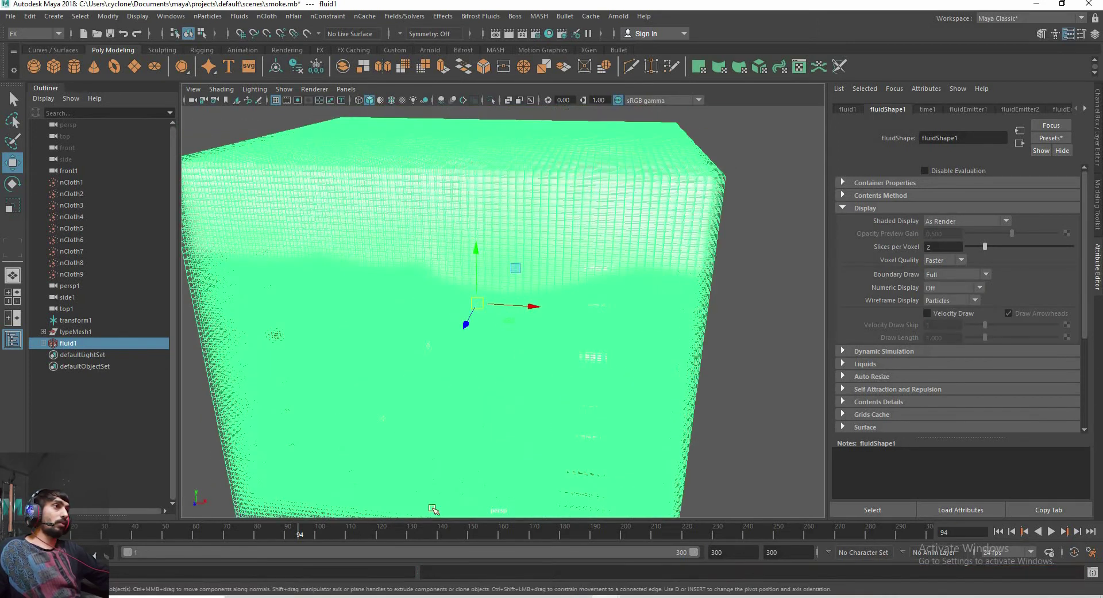
scroll(517, 431, "down", 2)
key("shift+alt+v")
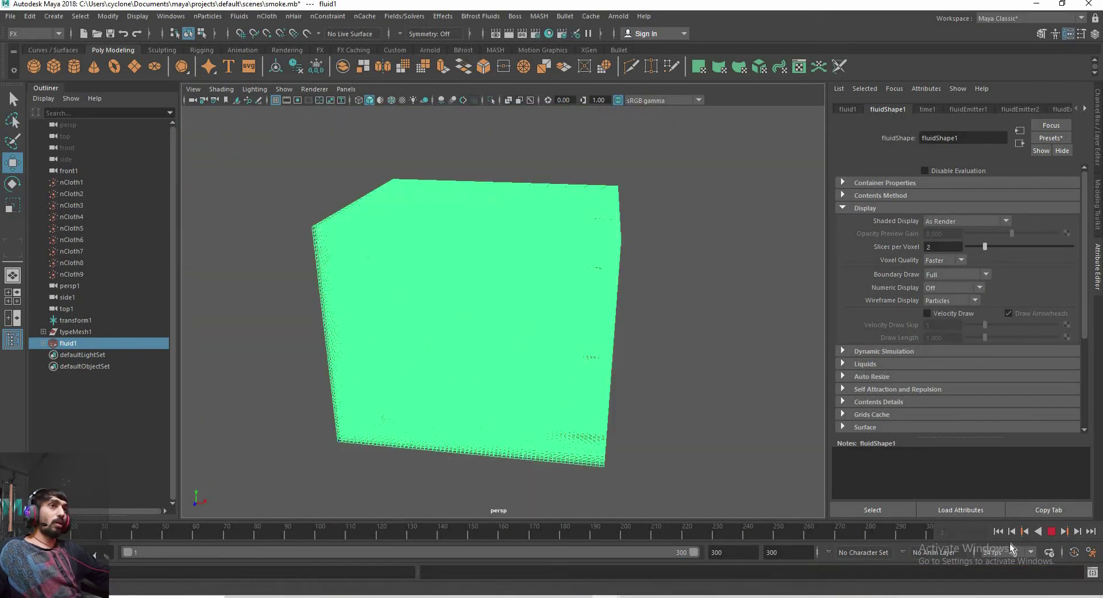
left_click_drag(522, 394, 554, 333, "alt")
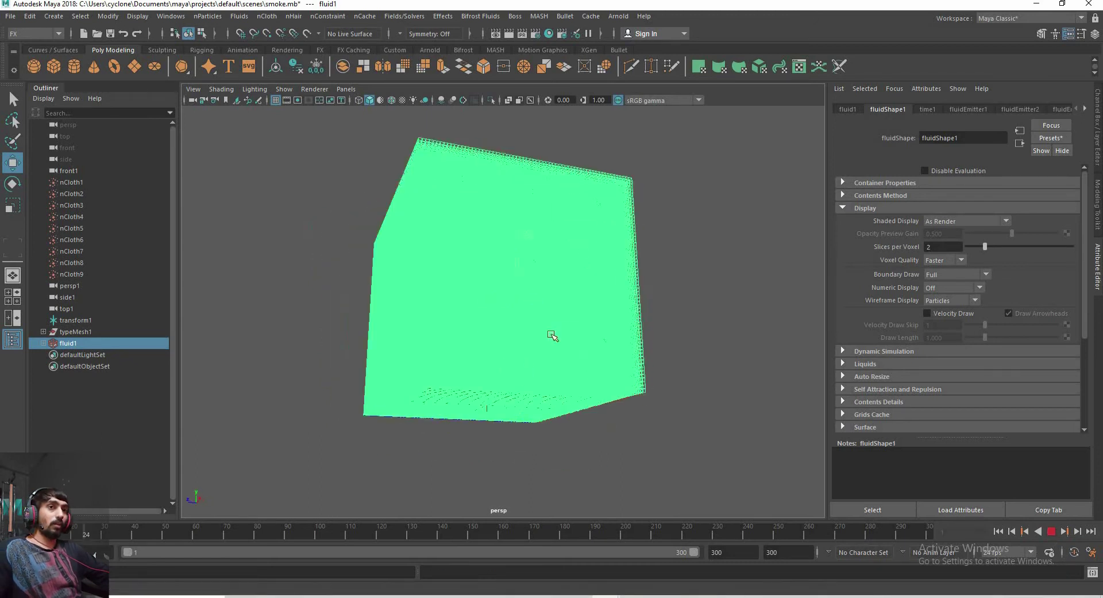
left_click(1051, 532)
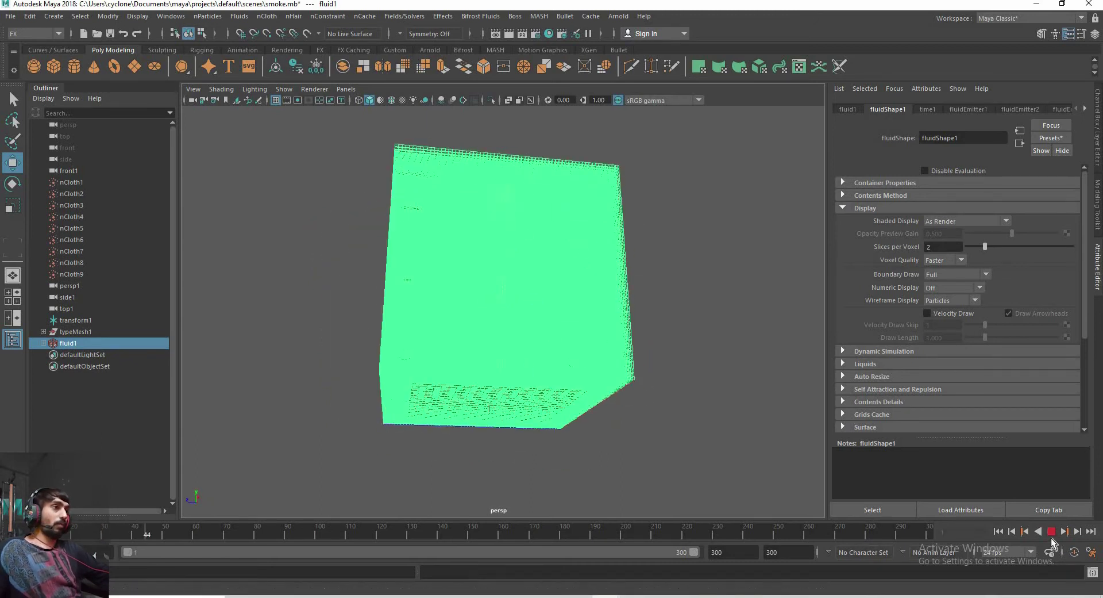
left_click(967, 273)
key("Escape")
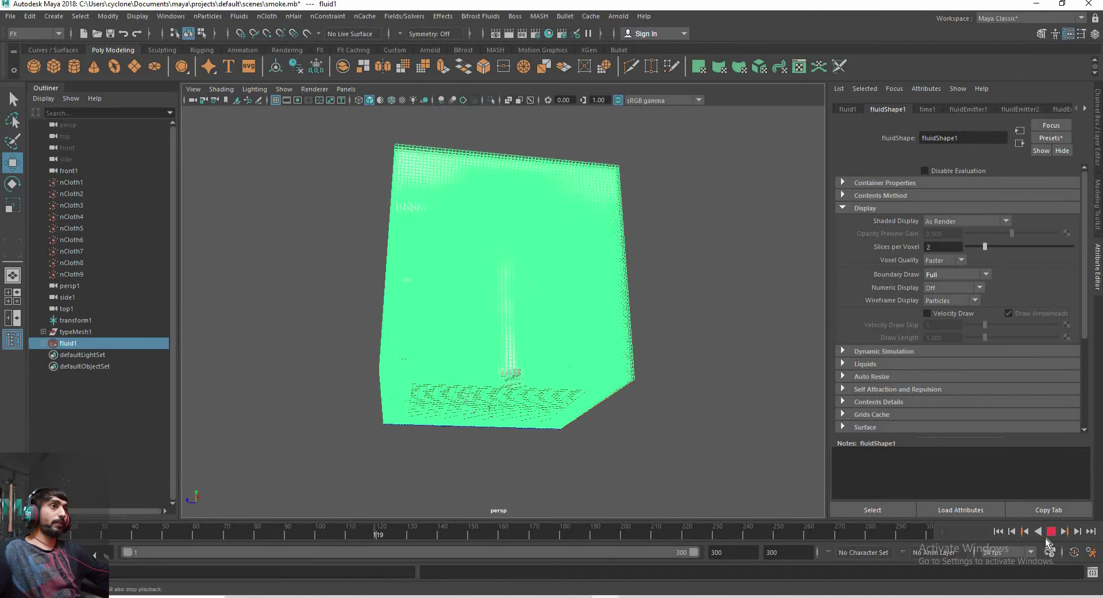
Switch Boundary Draw to Bounding box, then to Reduced
left_click(965, 276)
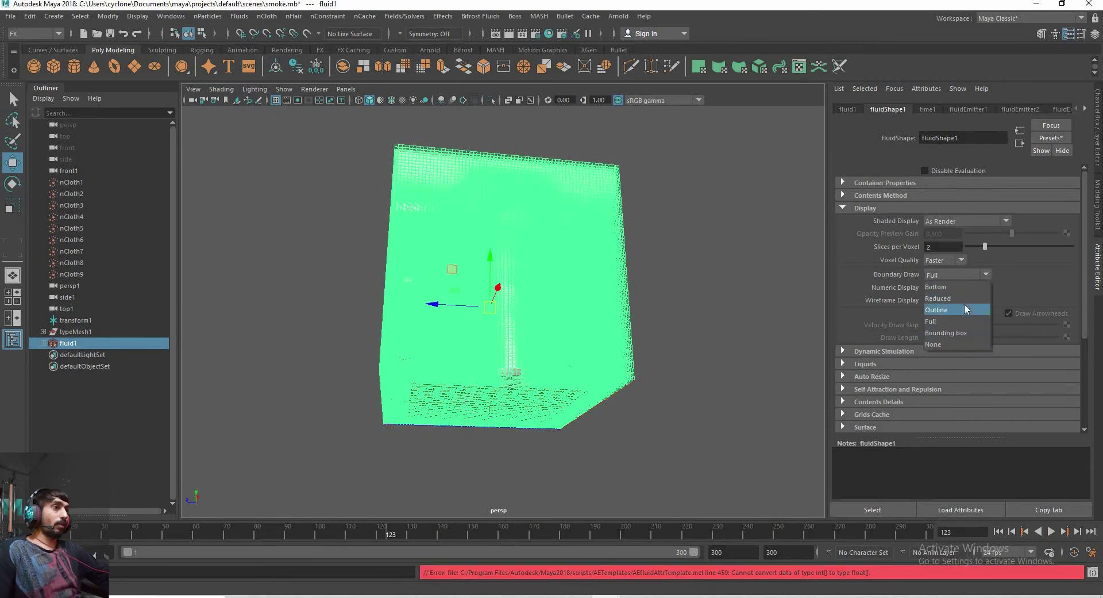
left_click(954, 333)
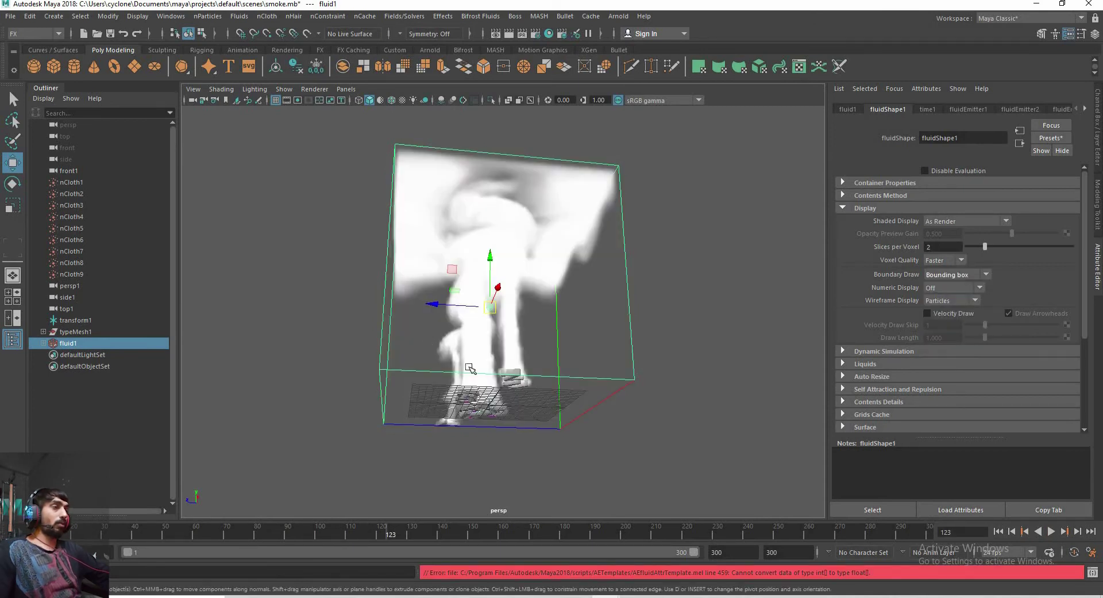
left_click_drag(546, 382, 569, 384, "alt")
left_click(981, 276)
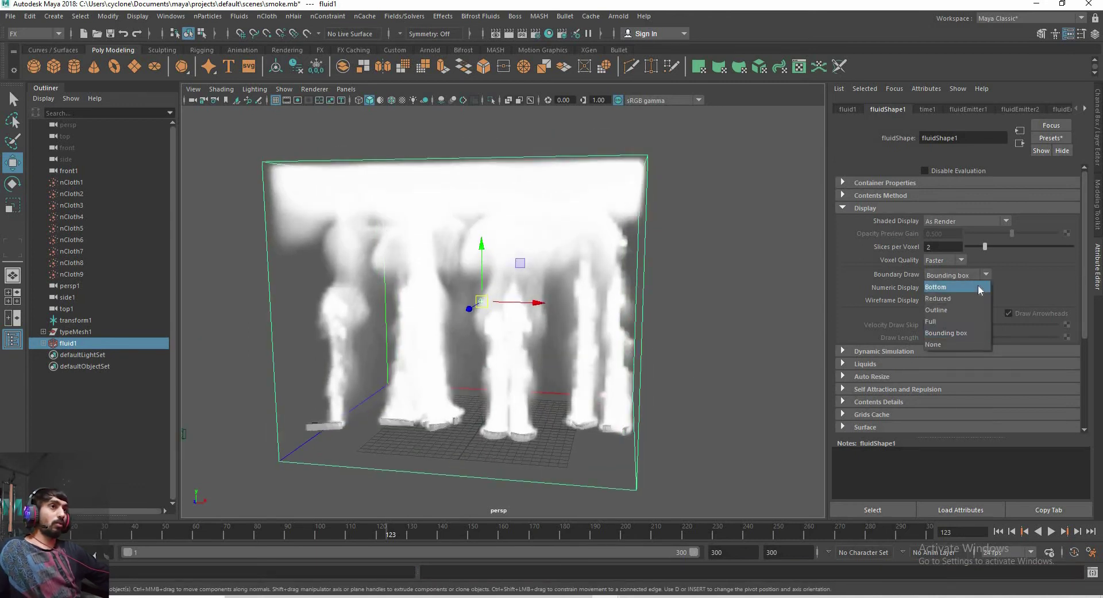
left_click(971, 298)
mouse_move(504, 377)
left_mouse_down("alt")
mouse_move(493, 344)
mouse_move(505, 337)
mouse_move(517, 352)
mouse_move(456, 345)
mouse_move(460, 368)
left_mouse_up("alt")
Resume playback to frame 211 and set Boundary Draw to Bottom
key("alt+v")
left_click(1059, 534)
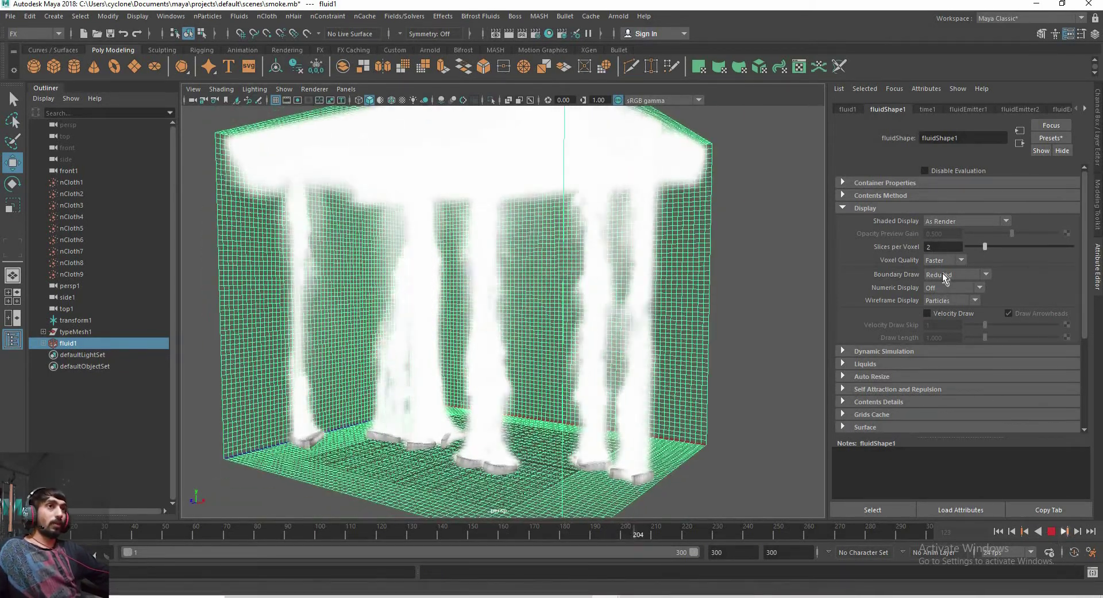
left_click(953, 273)
left_click(949, 284)
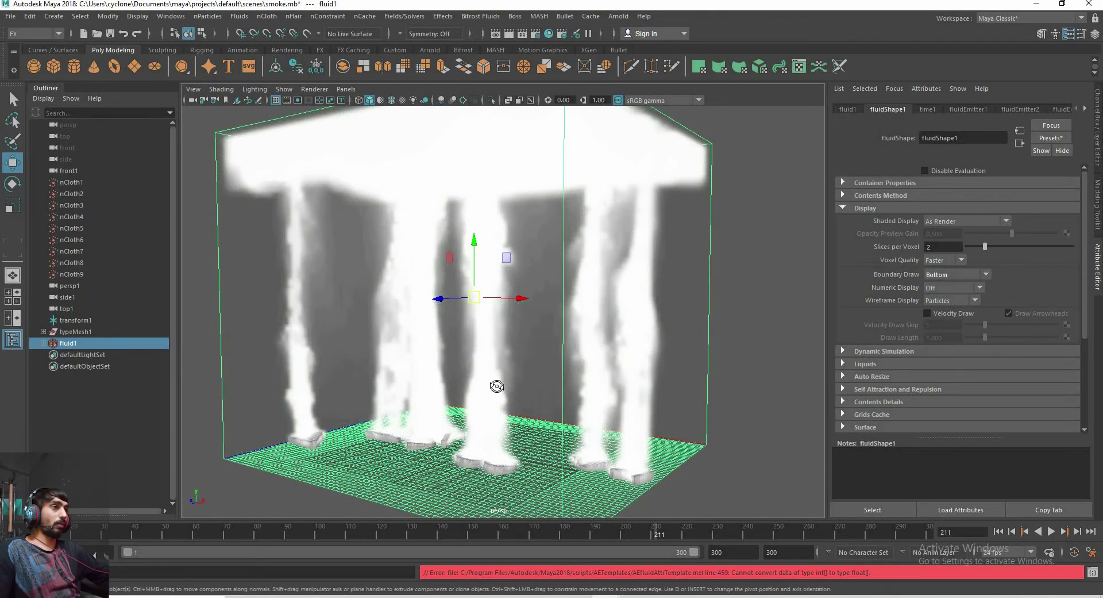
mouse_move(498, 386)
left_mouse_down("alt")
mouse_move(544, 368)
mouse_move(568, 424)
left_mouse_up("alt")
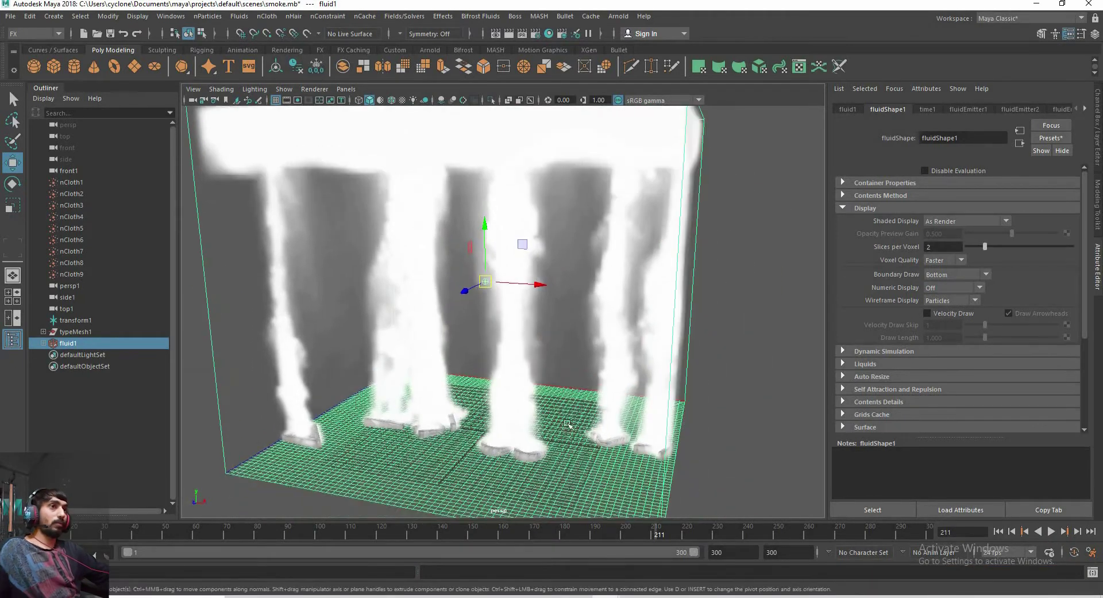
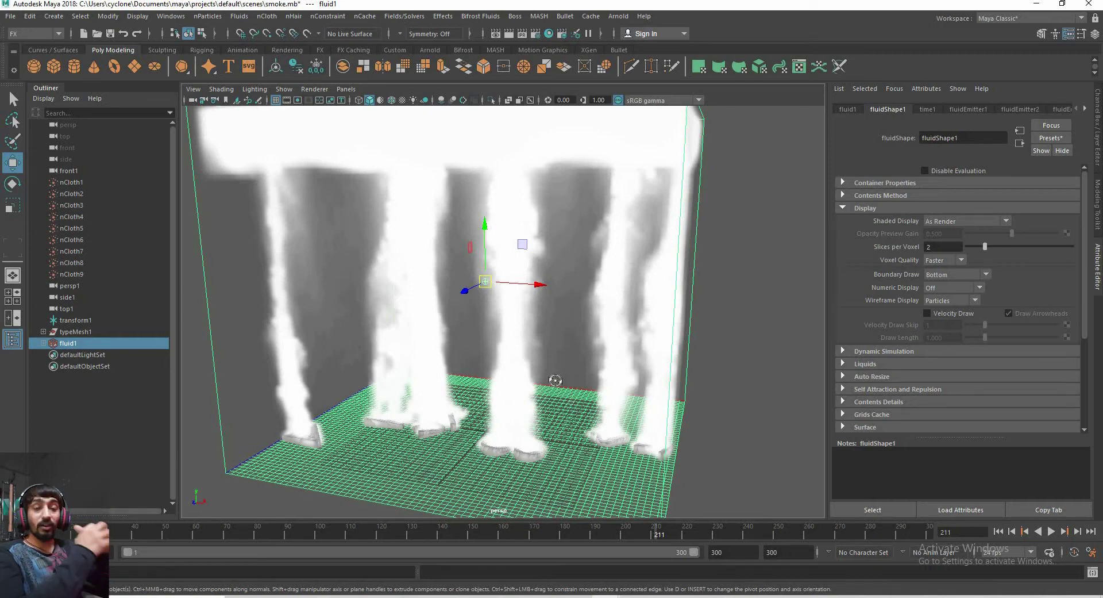
Collapse fluidShape1's Display section and expand Contents Details to show Density, Velocity and Turbulence groups
scroll(554, 381, "up", 2)
scroll(515, 432, "up", 2)
left_click_drag(514, 432, 518, 431, "alt")
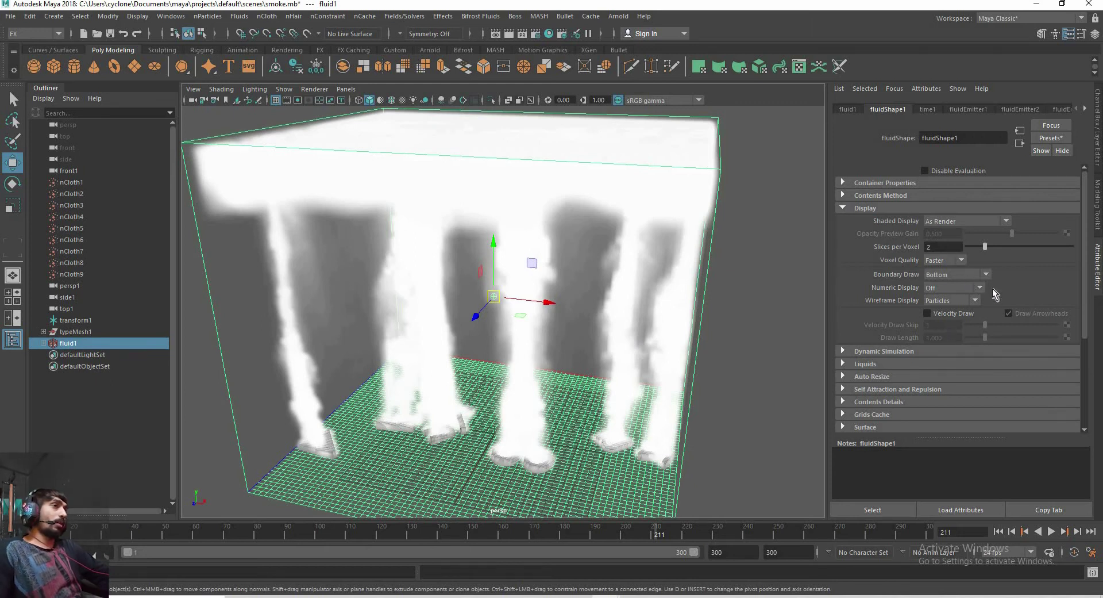
scroll(877, 214, "down", 2)
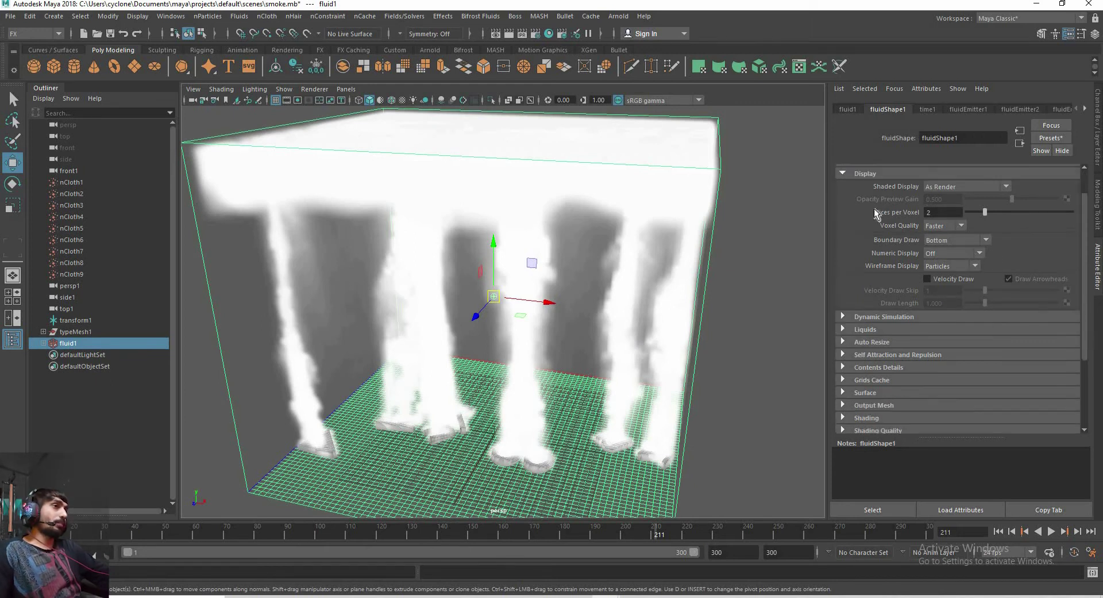
left_click(859, 174)
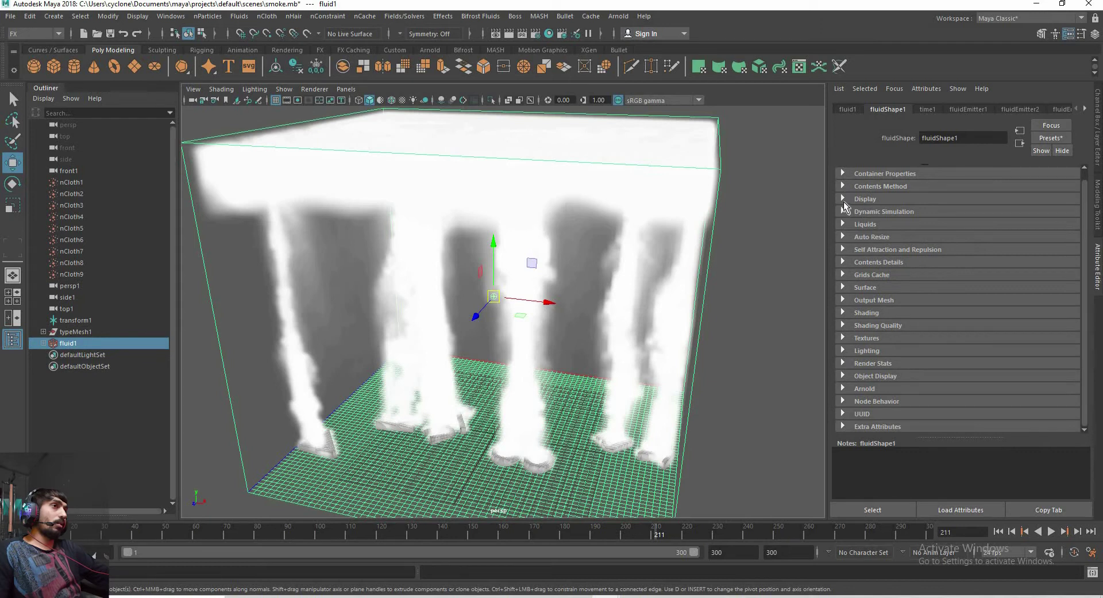
left_click(854, 263)
scroll(874, 280, "down", 4)
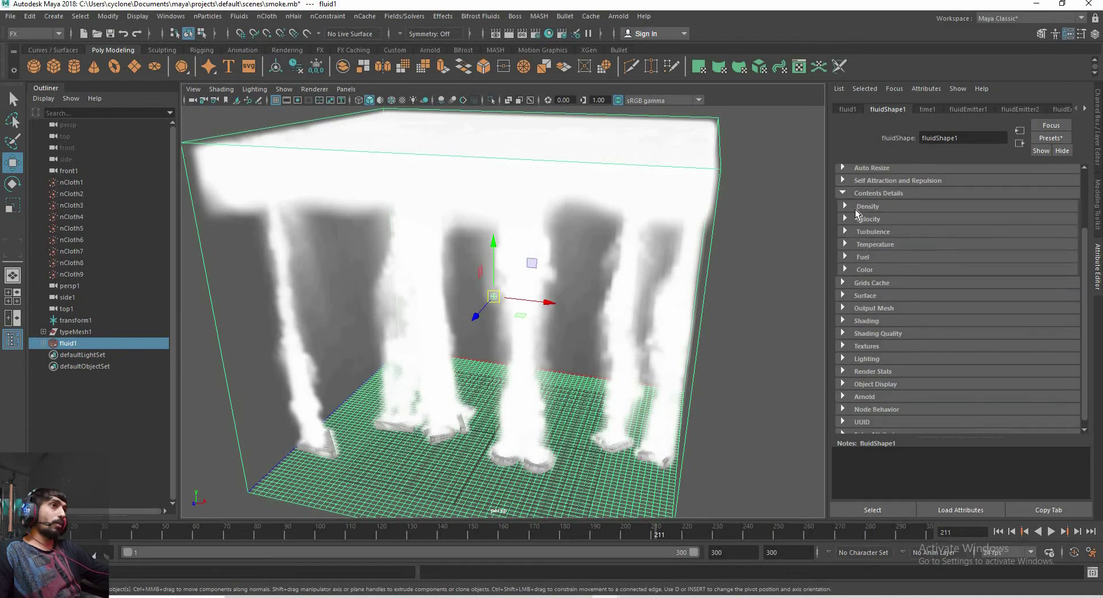
Expand Density, lower the Density Scale, and replay the smoke from frame 1
left_click(856, 208)
left_click_drag(618, 346, 604, 343, "alt")
mouse_move(995, 217)
left_mouse_down()
mouse_move(1009, 219)
mouse_move(964, 215)
mouse_move(1009, 219)
mouse_move(994, 219)
mouse_move(1008, 230)
left_mouse_up()
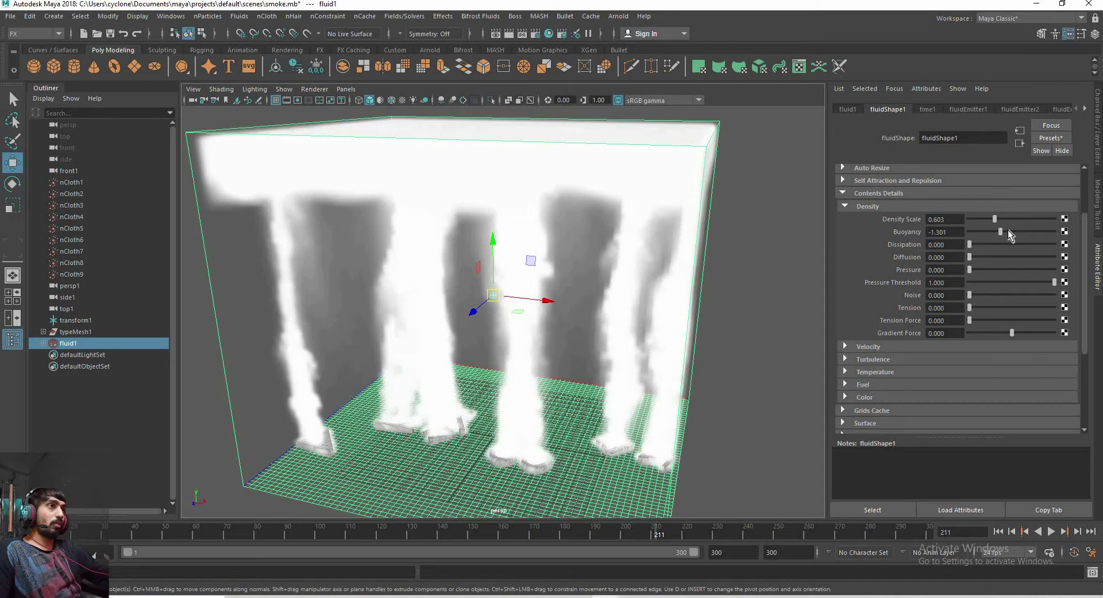
left_click(1000, 532)
left_click(1056, 531)
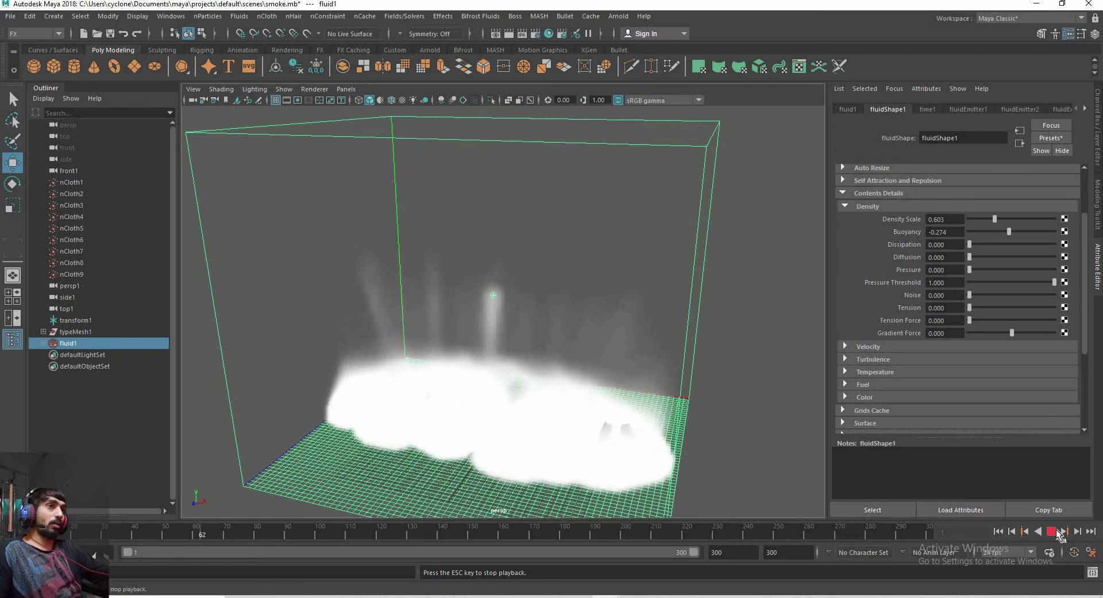
mouse_move(481, 469)
left_mouse_down("alt")
mouse_move(731, 471)
mouse_move(586, 460)
left_mouse_up("alt")
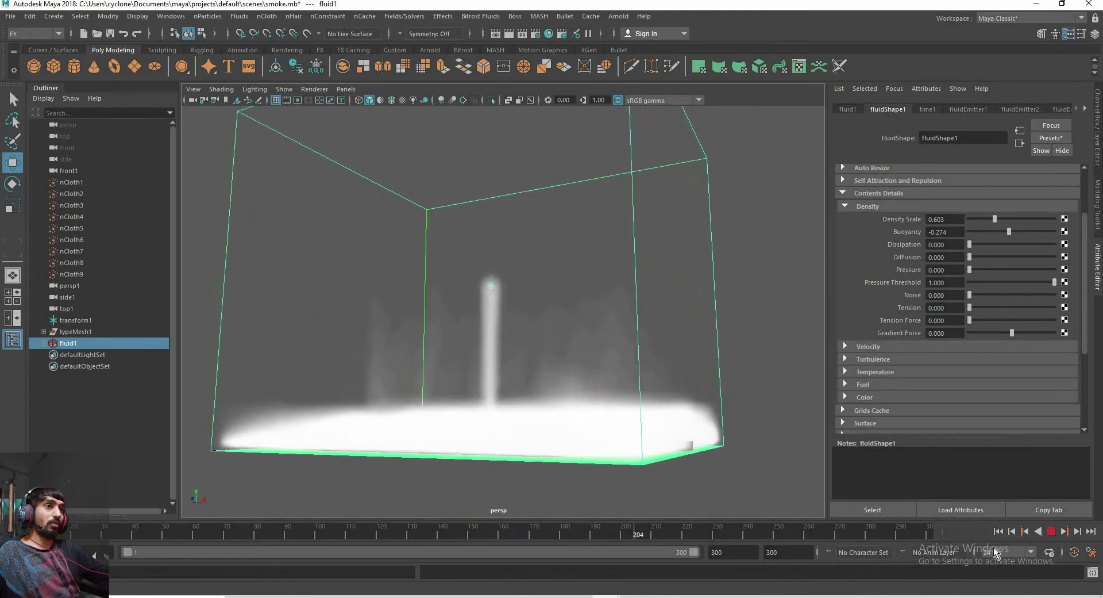
left_click(1050, 532)
left_click(998, 531)
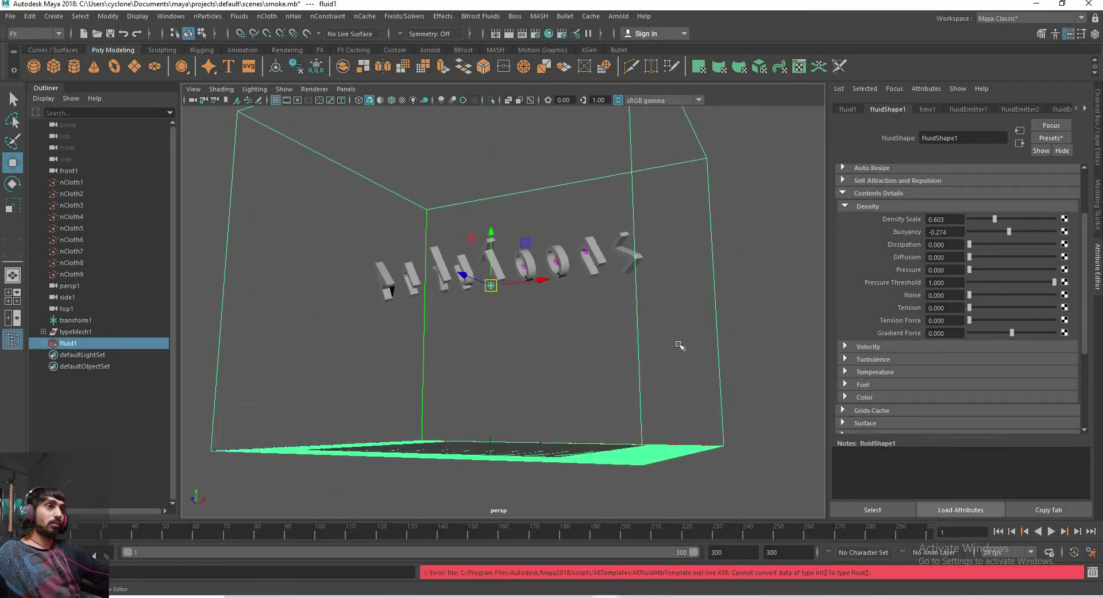
Replay the smoke simulation with the floor grid in view, then rewind to frame 1
left_click_drag(756, 344, 1015, 220, "alt")
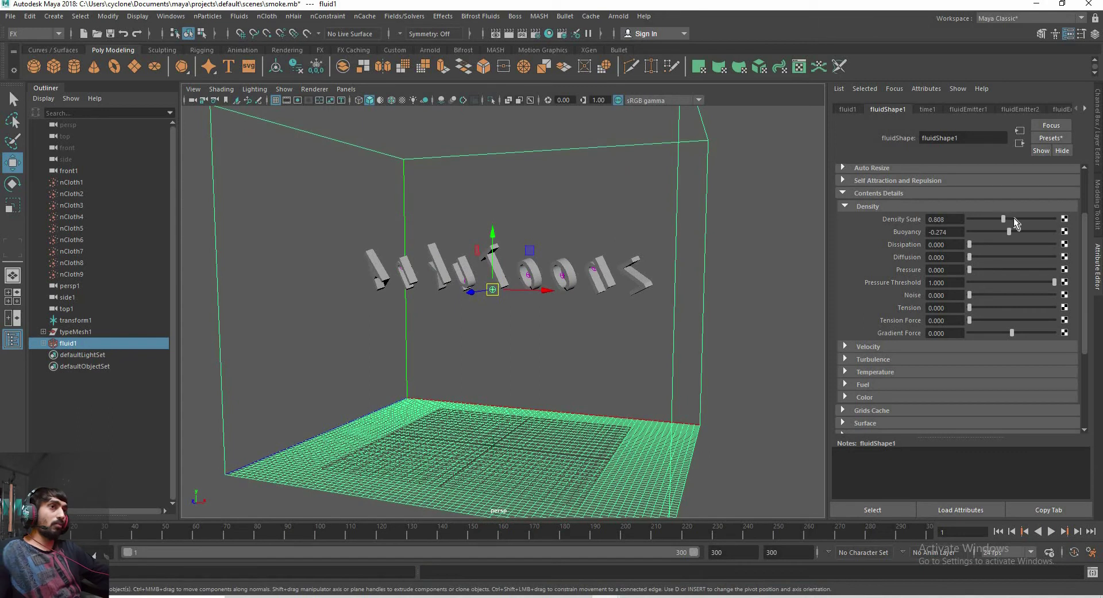
left_click(1057, 532)
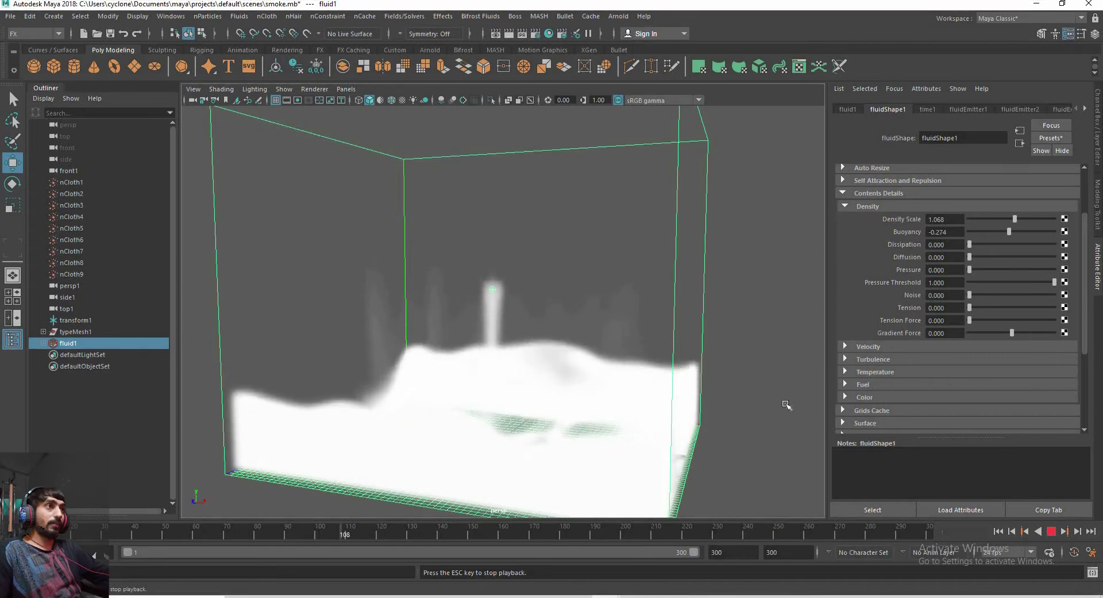
left_click_drag(589, 453, 685, 451, "alt")
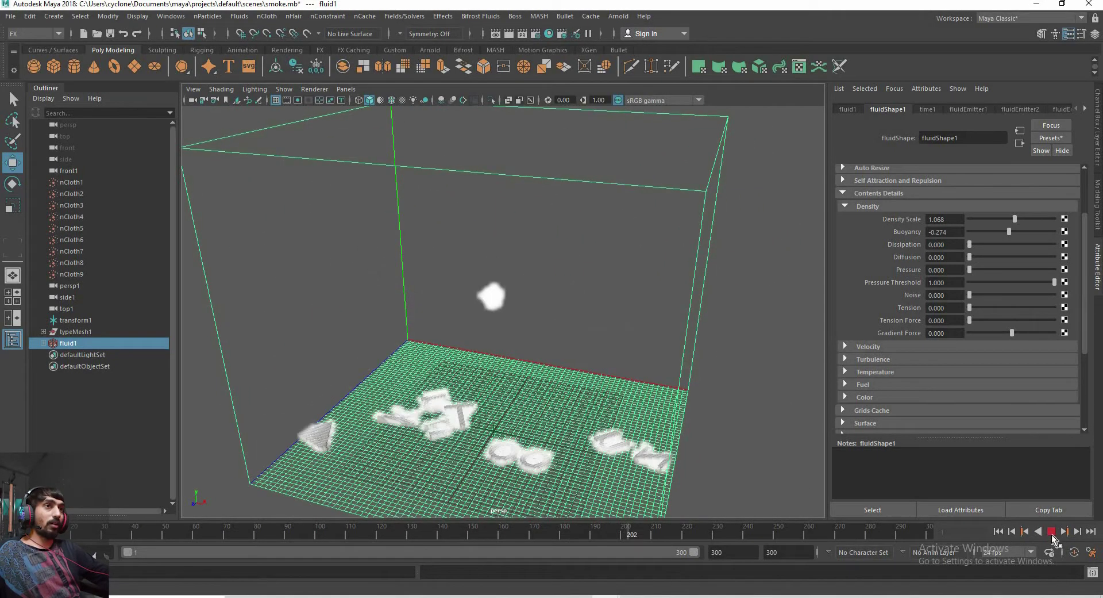
left_click(1010, 533)
left_click(999, 532)
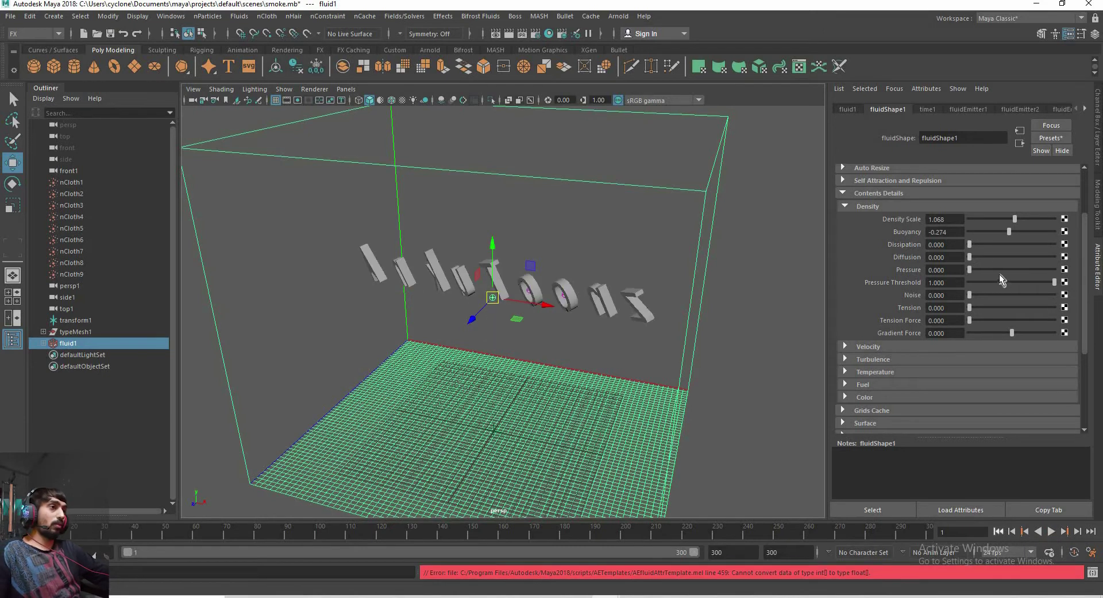
Raise Buoyancy to 1.644 and replay to watch the smoke rise from the text
left_click_drag(1005, 235, 1025, 236)
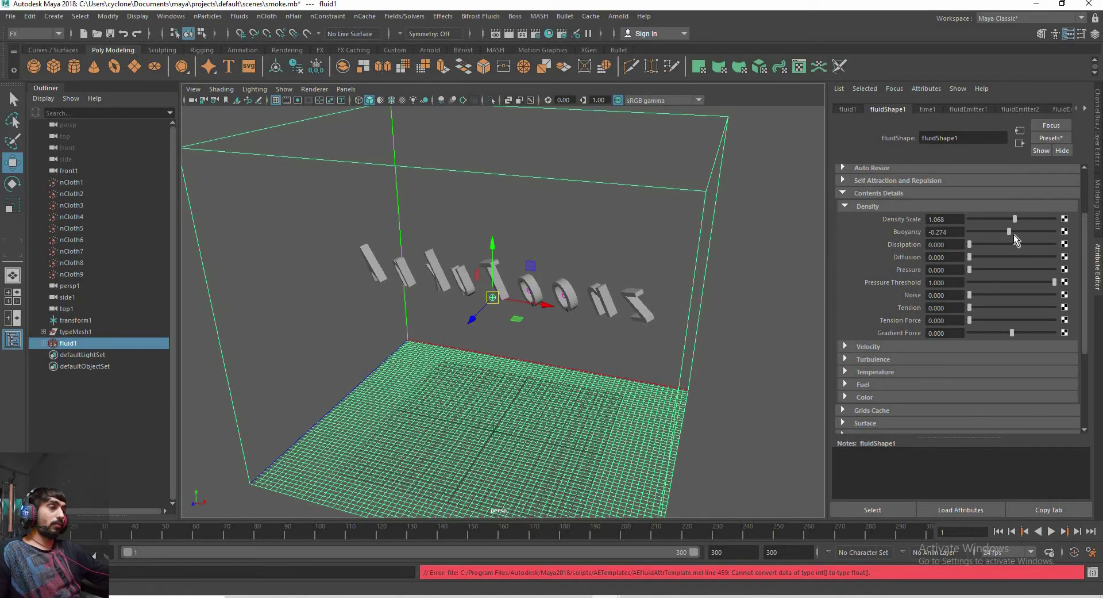
left_click(1051, 532)
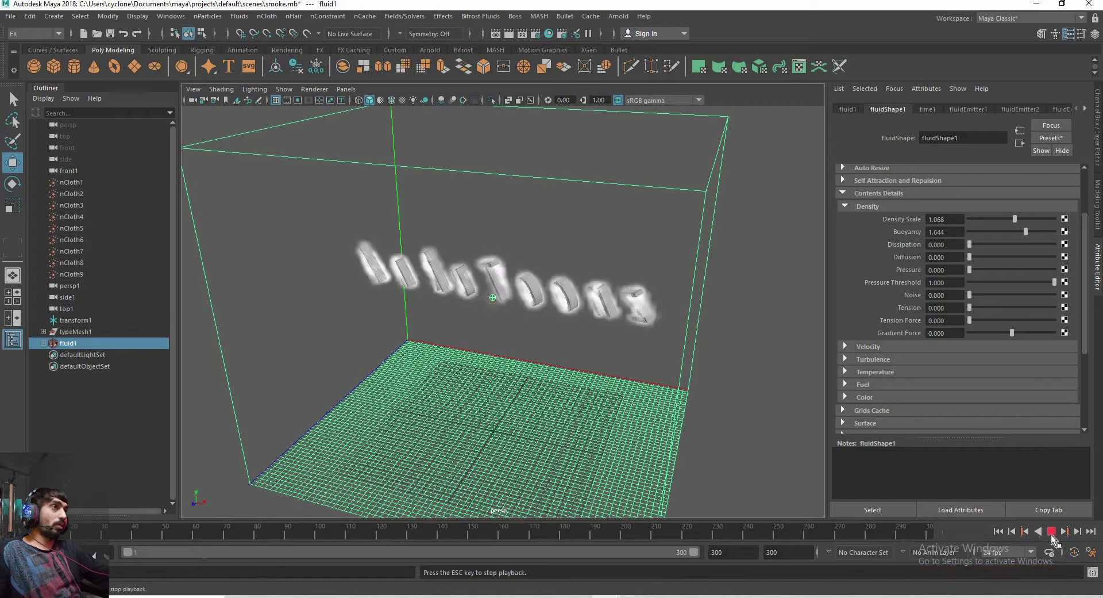
mouse_move(627, 317)
left_mouse_down("alt")
mouse_move(603, 300)
mouse_move(586, 320)
left_mouse_up("alt")
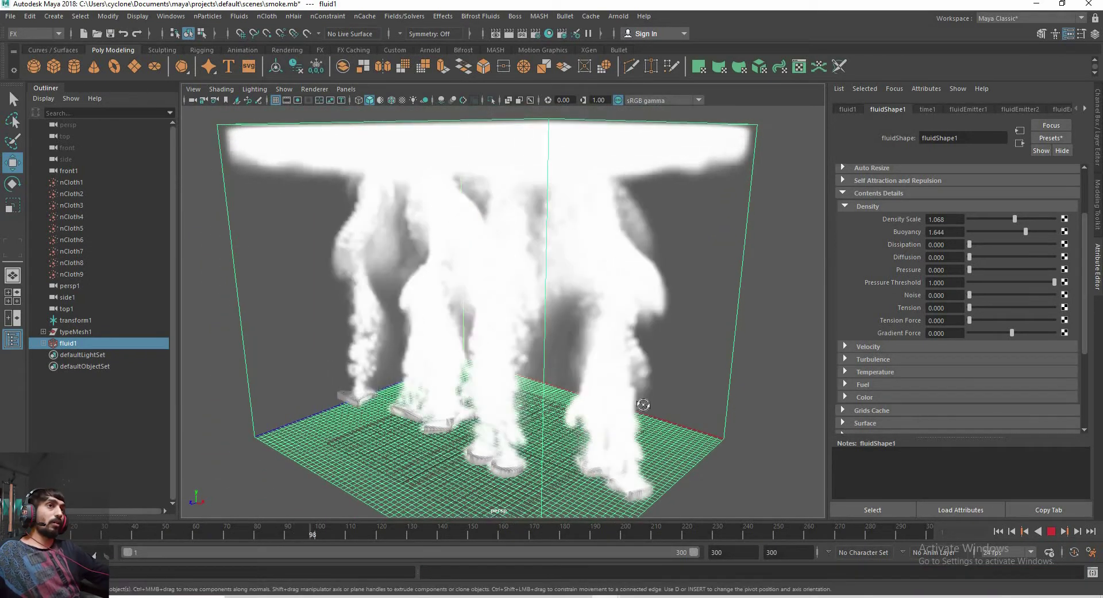
left_click_drag(660, 406, 655, 402, "alt")
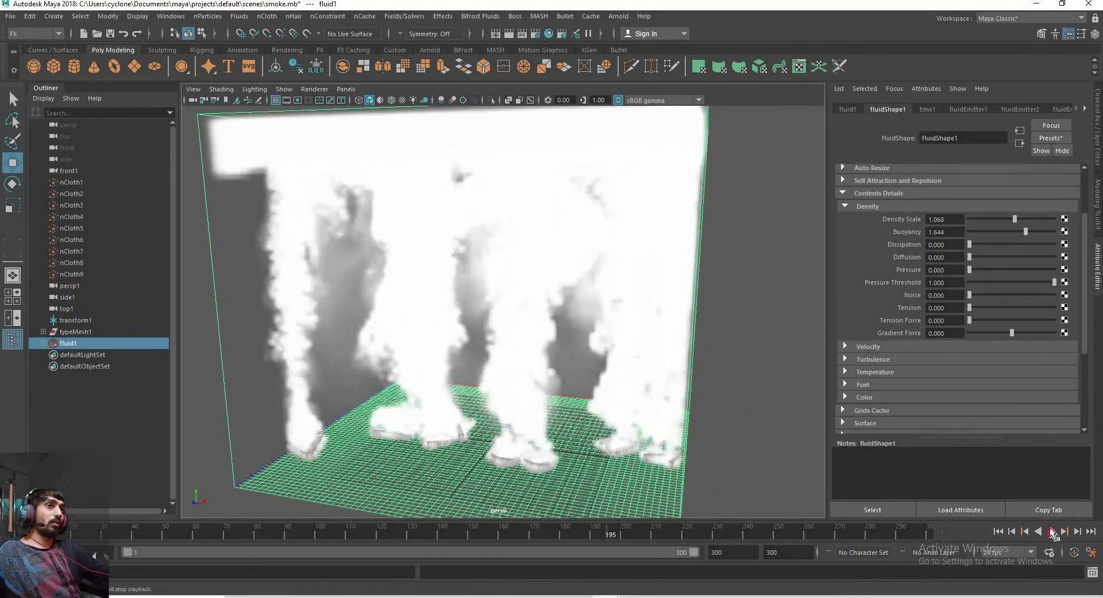
left_click(1015, 216)
Lower Density Scale to 0.655 and replay the simulation from frame 1
left_click_drag(1011, 219, 997, 219)
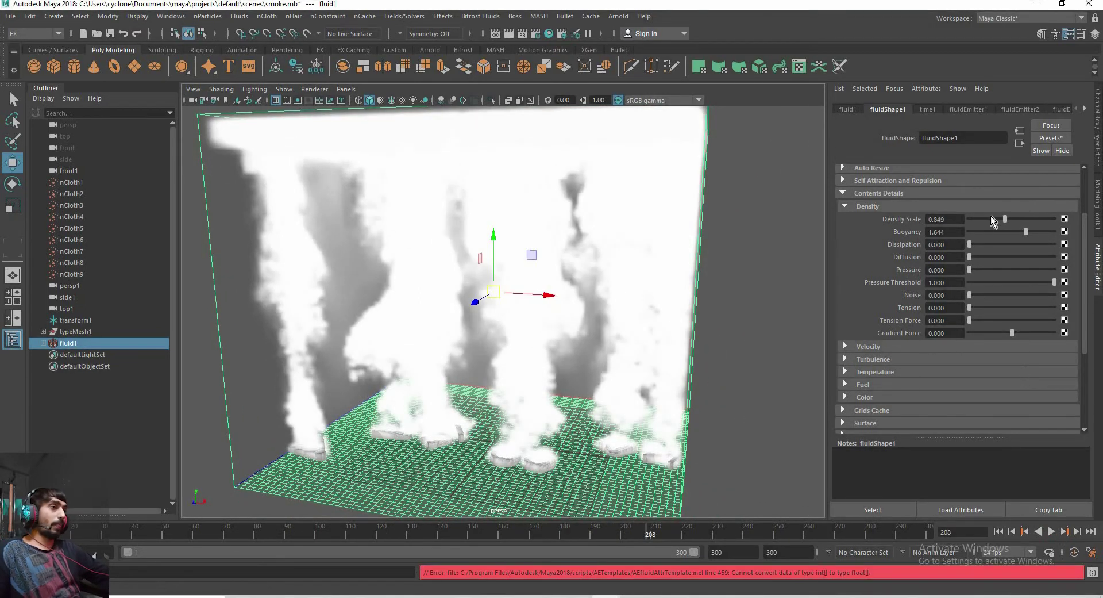
left_click(999, 532)
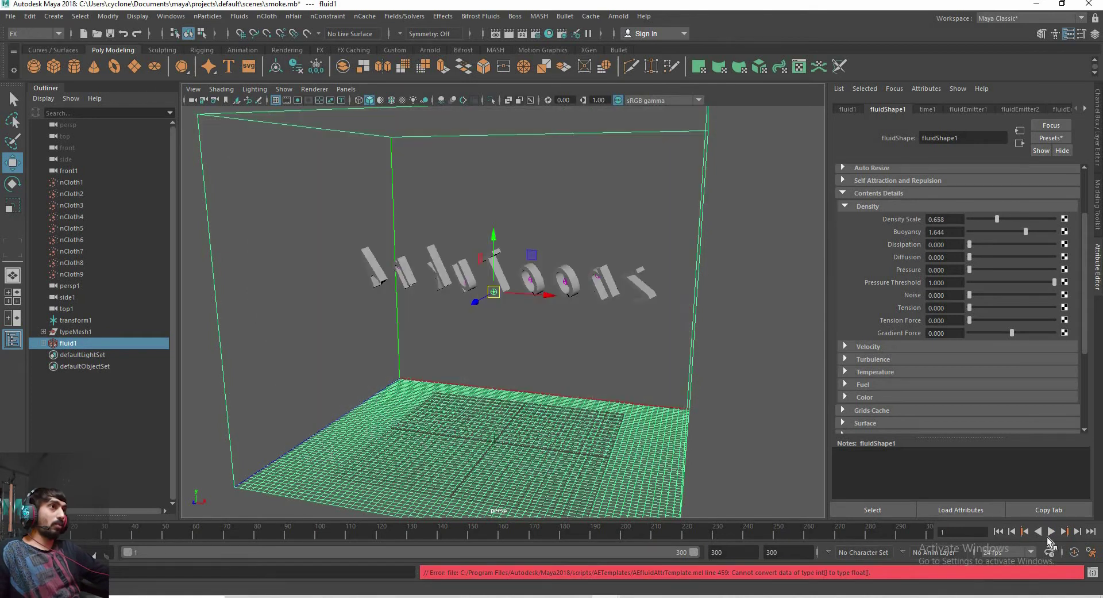
left_click(1049, 533)
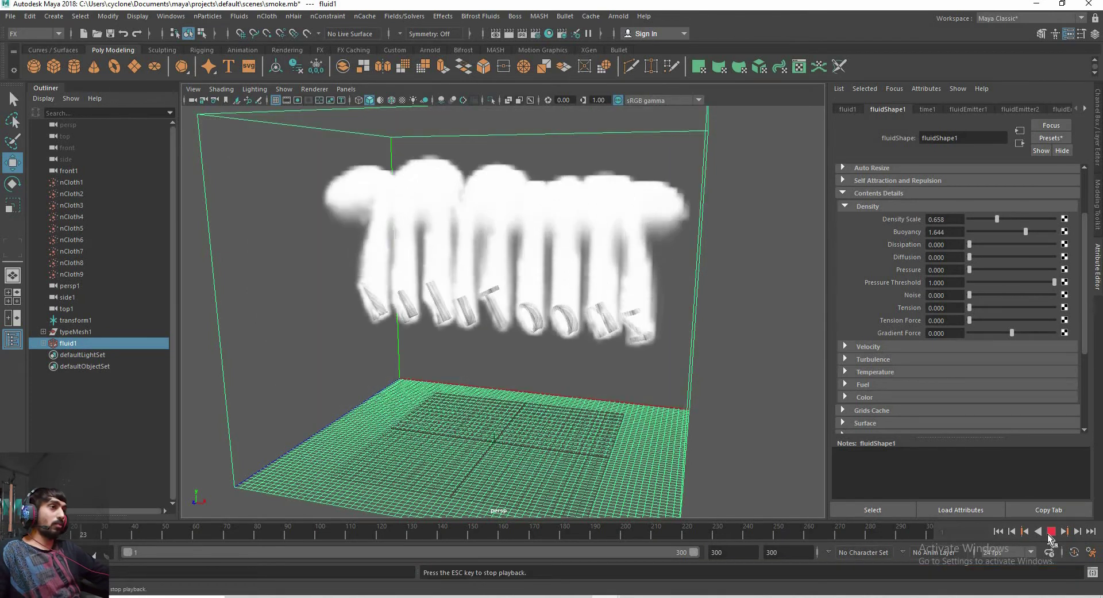
Test a Buoyancy of -1 and replay the simulation, watching the smoke sink
key("Escape")
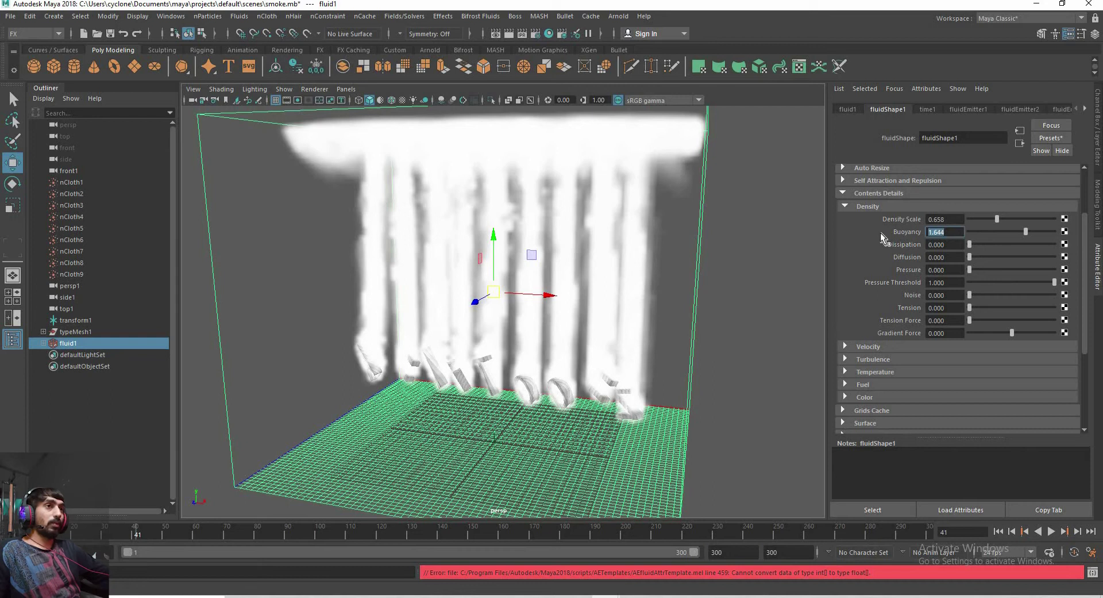
type("-1")
key("Return")
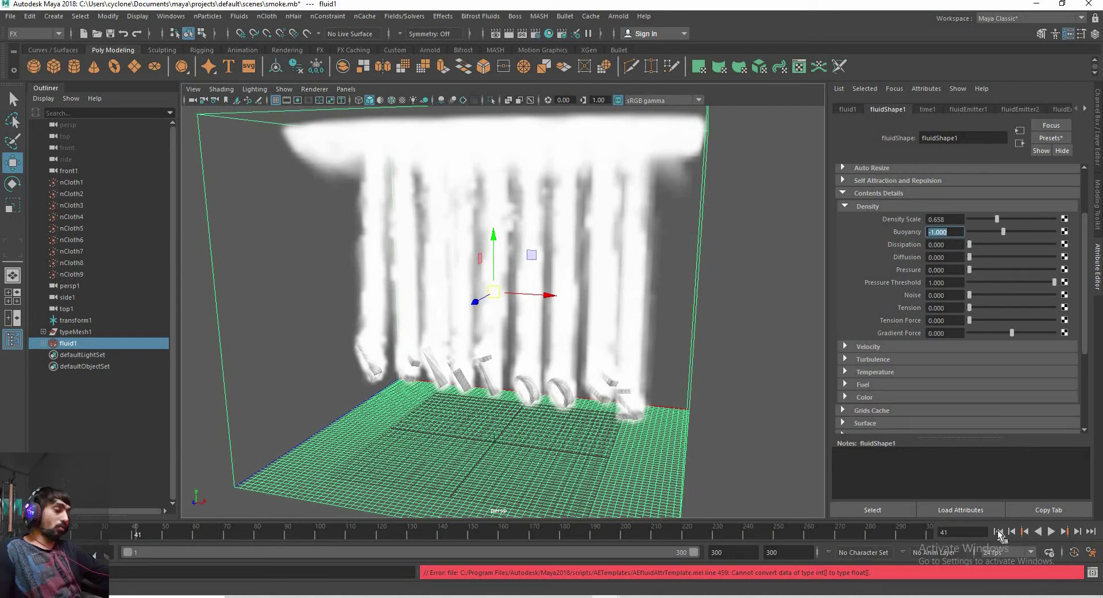
left_click(999, 532)
left_click(1051, 532)
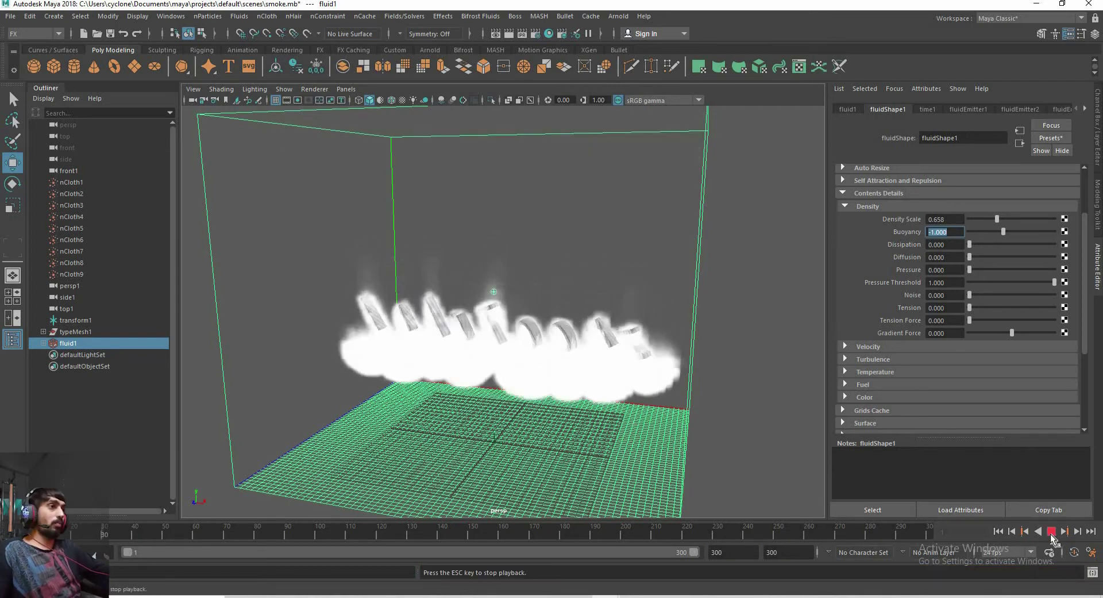
left_click_drag(468, 461, 599, 440, "alt")
left_click_drag(681, 411, 569, 466, "alt")
left_click(1051, 531)
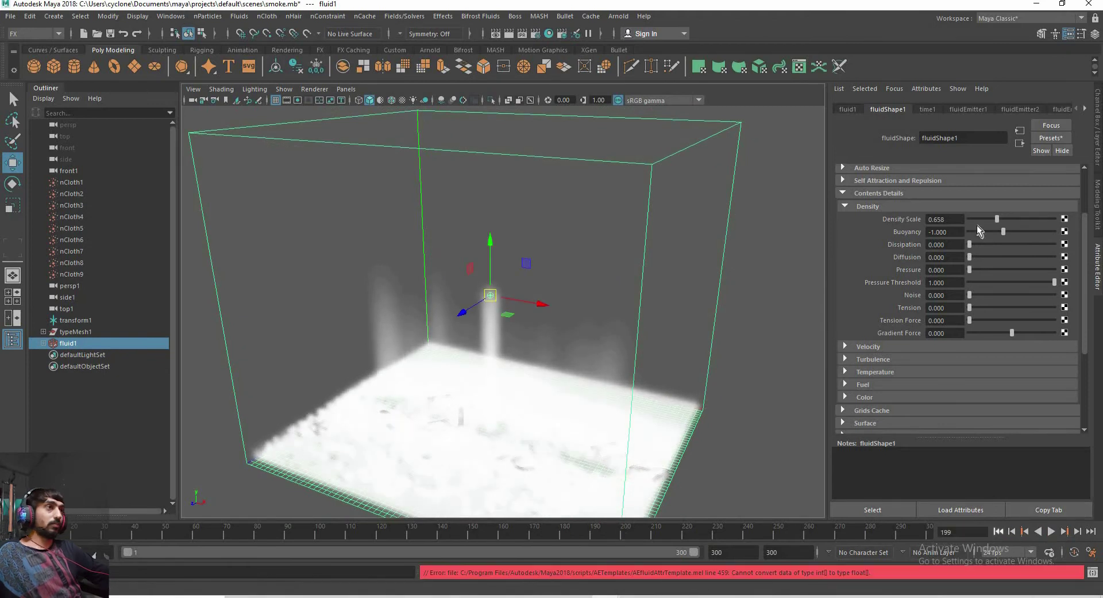
Replay the simulation from frame 1, moving to a closer front view of the smoke
key("alt+shift+v")
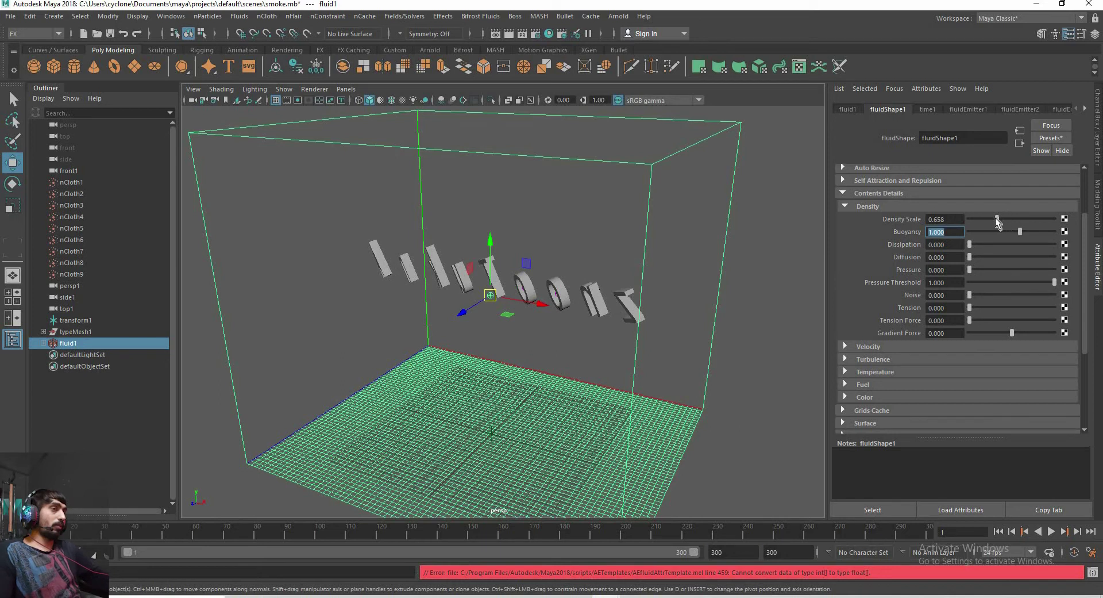
key("alt+v")
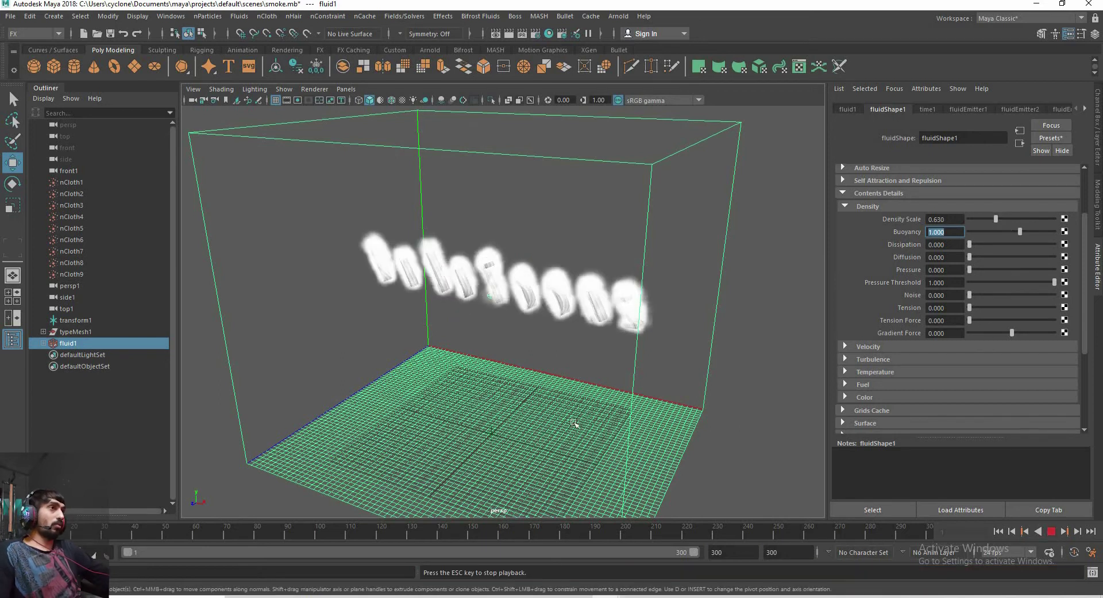
mouse_move(538, 434)
left_mouse_down("alt")
mouse_move(605, 432)
mouse_move(397, 450)
left_mouse_up("alt")
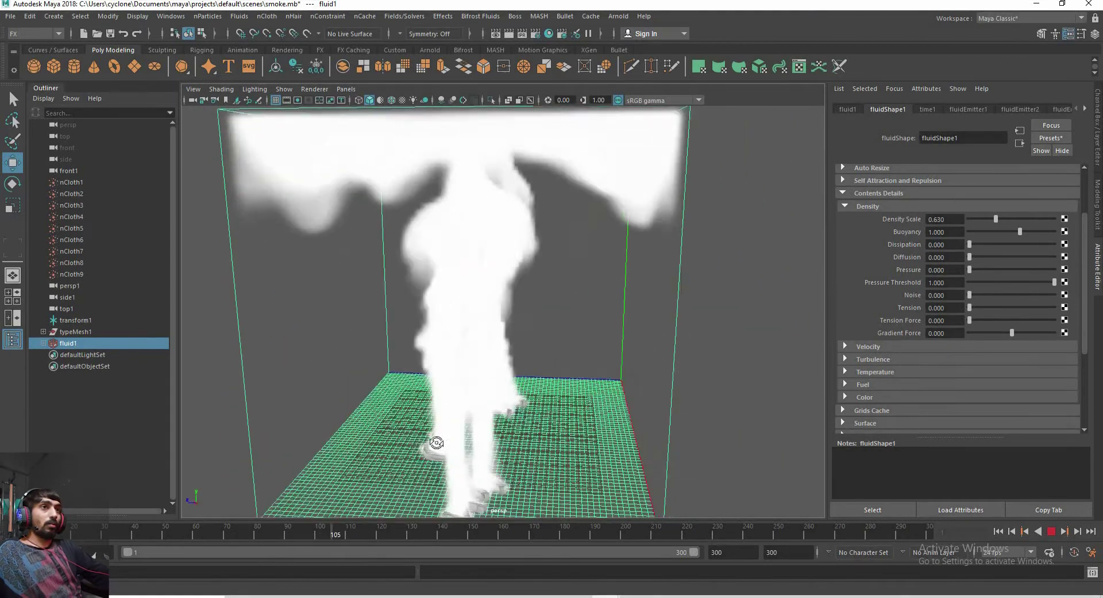
left_click_drag(396, 450, 771, 462, "alt")
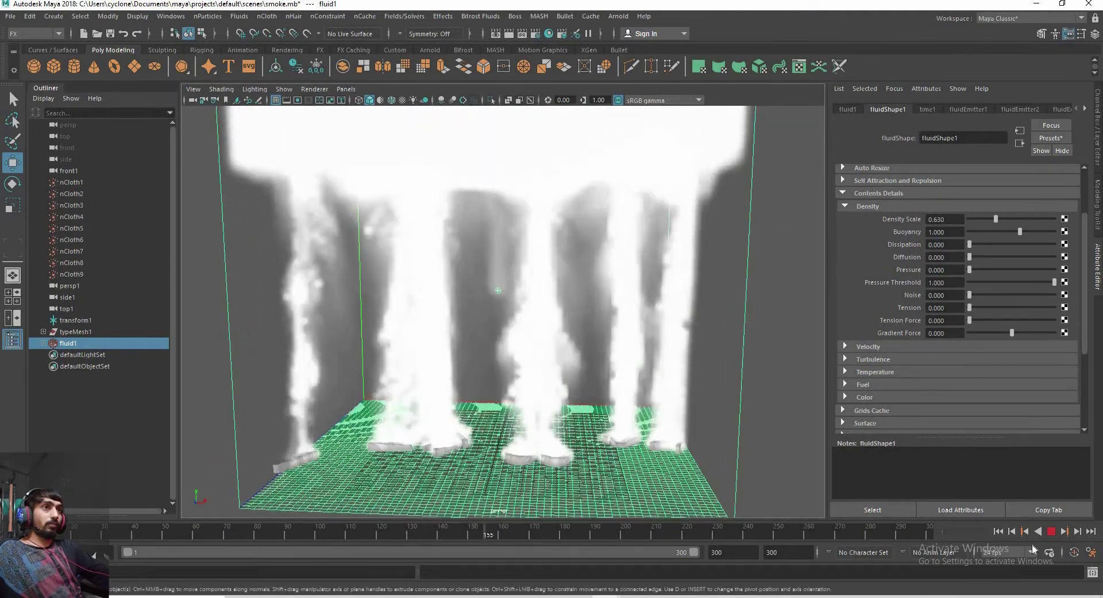
Lower the density Noise from 0.103 to 0.014 and replay the smoke from frame 1
key("alt+v")
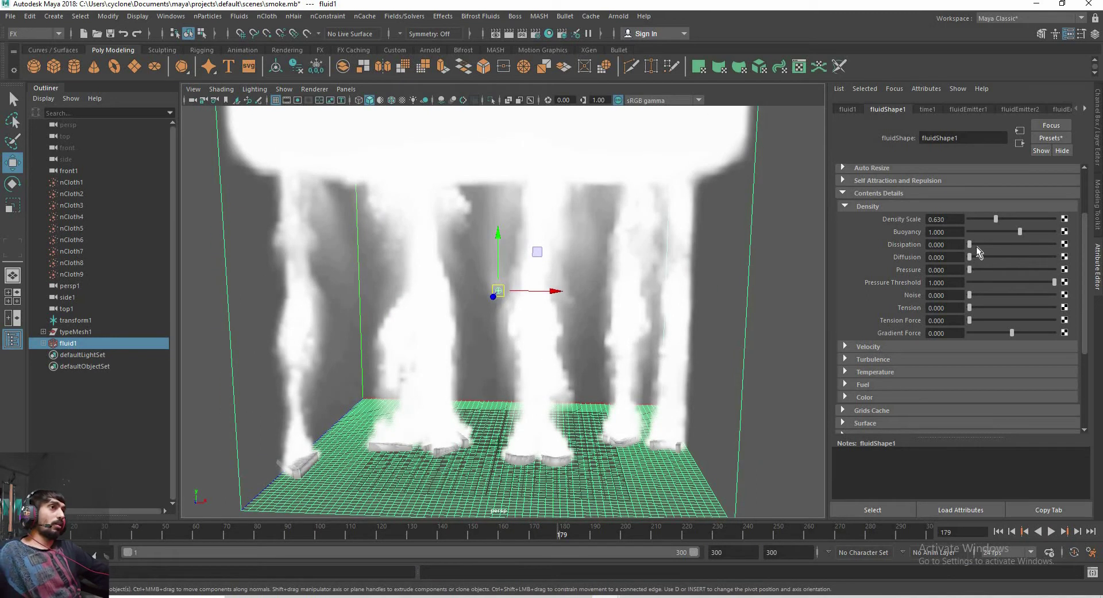
left_click_drag(980, 244, 968, 244)
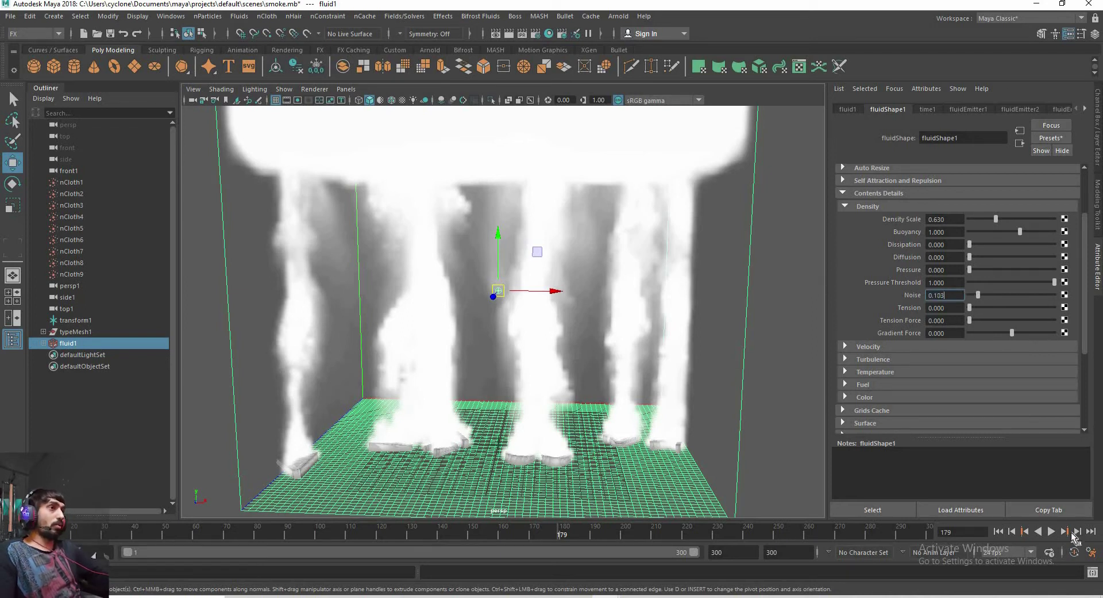
left_click(1050, 532)
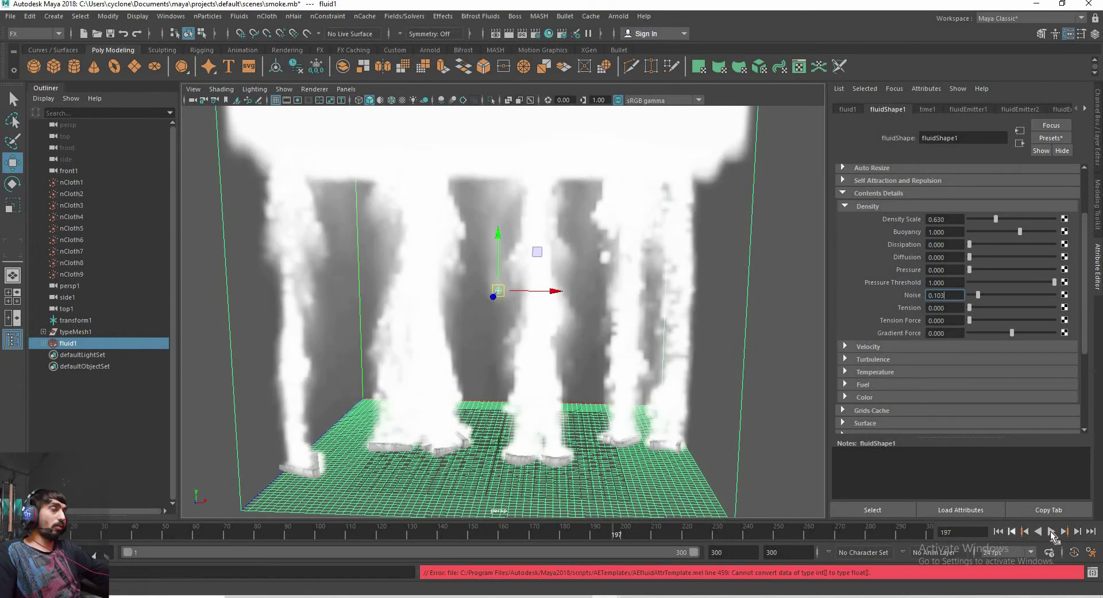
key("alt+shift+v")
left_click(1051, 532)
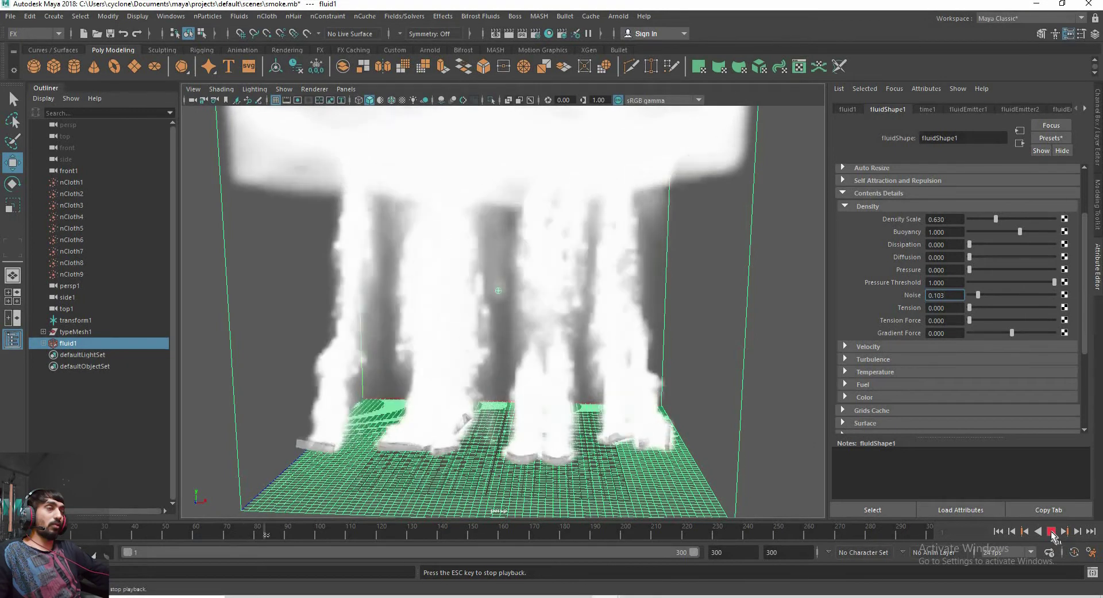
left_click(1050, 531)
type("0.014")
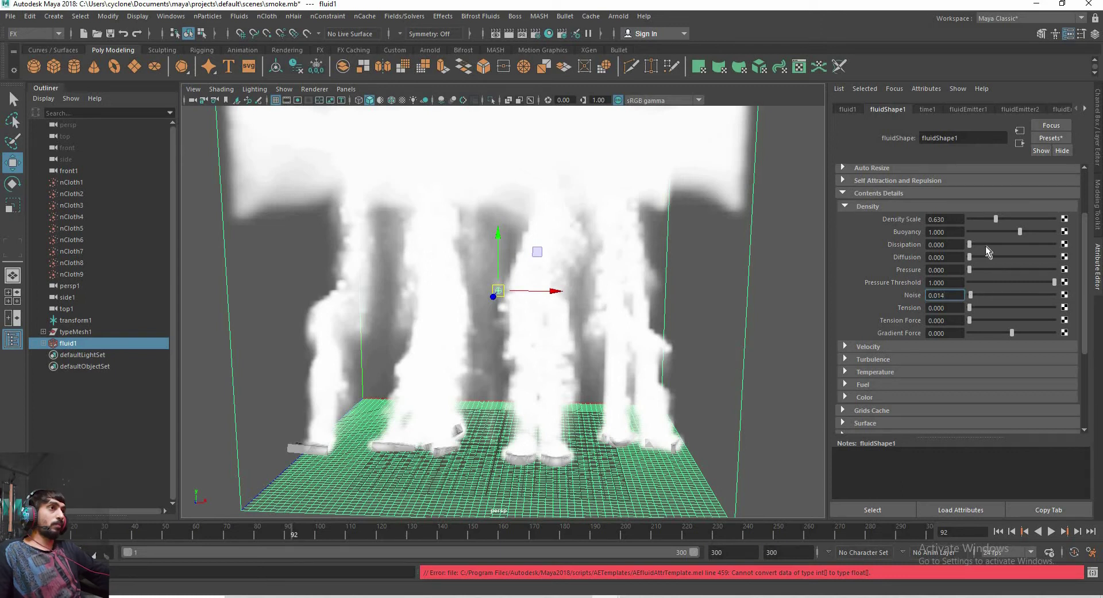
Raise the density Dissipation toward 0.767 and replay the simulation from the start
left_click_drag(977, 245, 1029, 248)
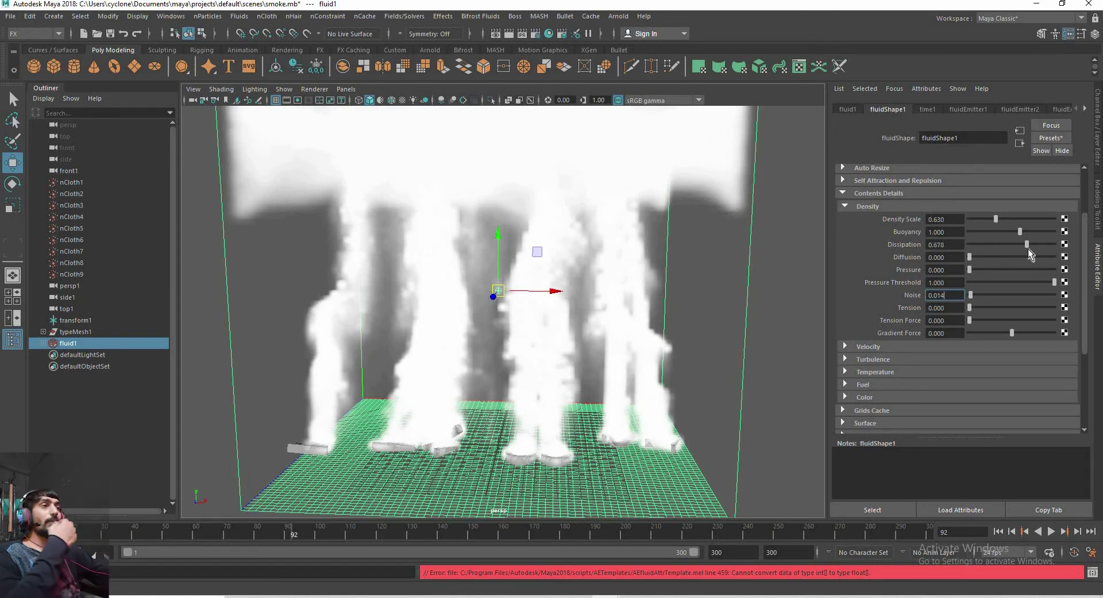
left_click(999, 531)
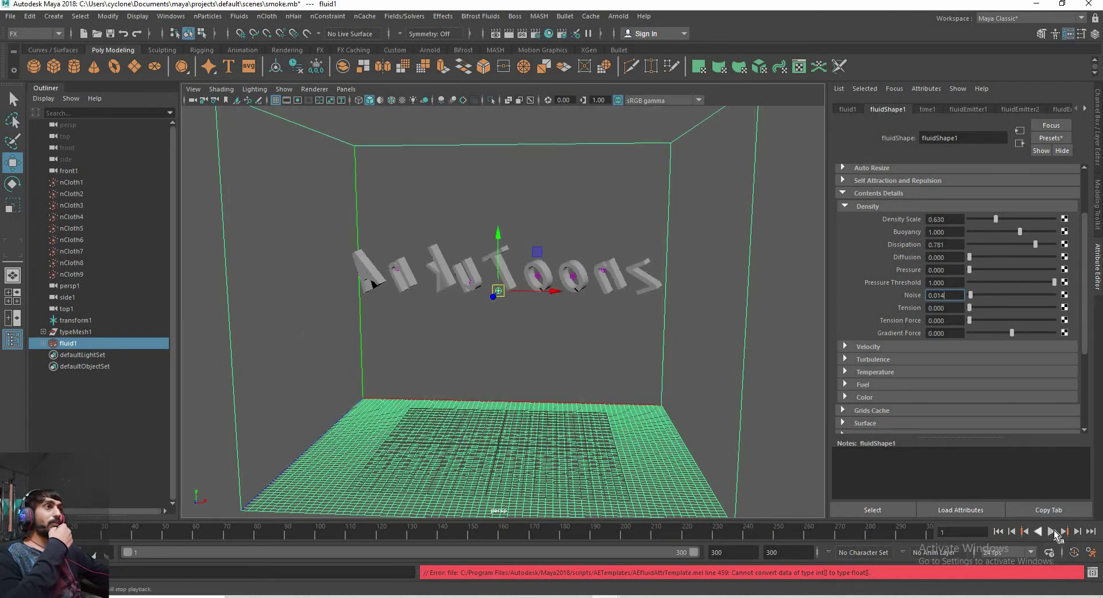
left_click(1051, 530)
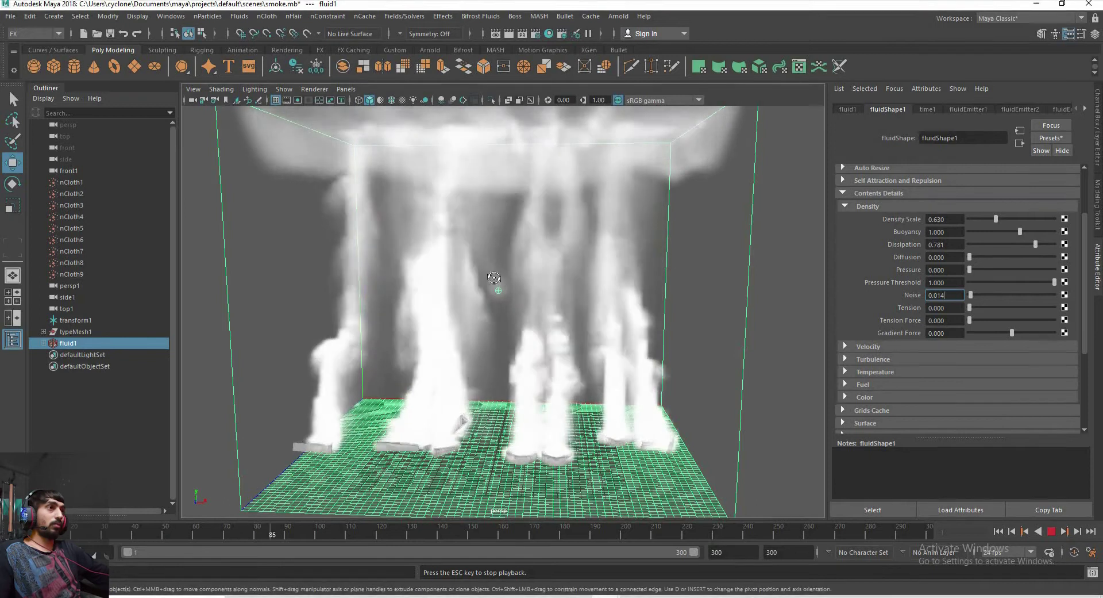
left_click_drag(493, 281, 567, 192, "alt")
mouse_move(494, 235)
left_mouse_down("alt")
mouse_move(541, 268)
mouse_move(632, 247)
left_mouse_up("alt")
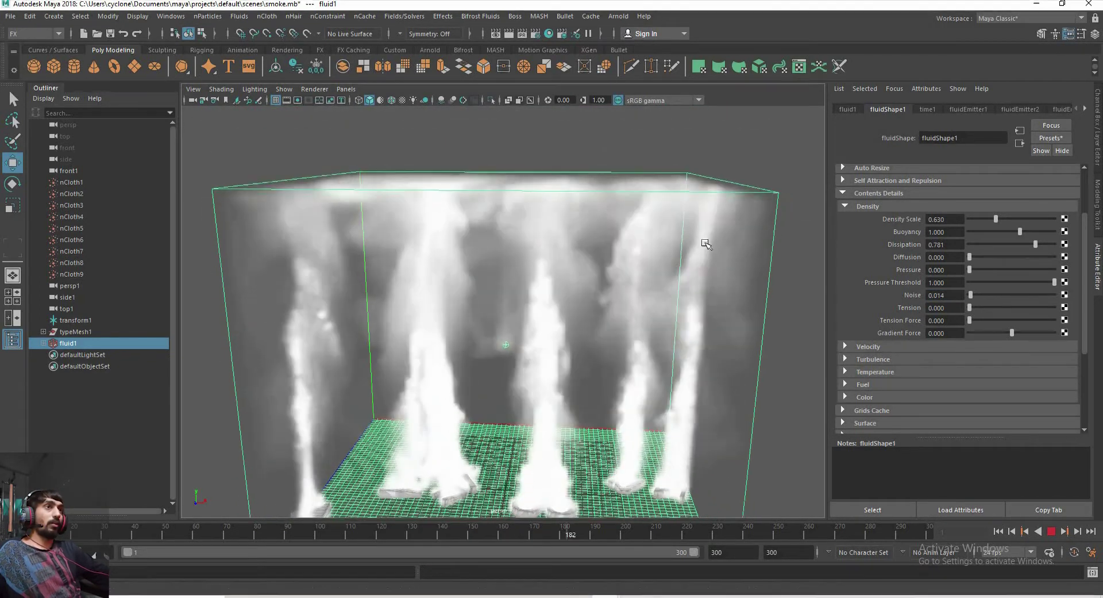
left_click(1052, 532)
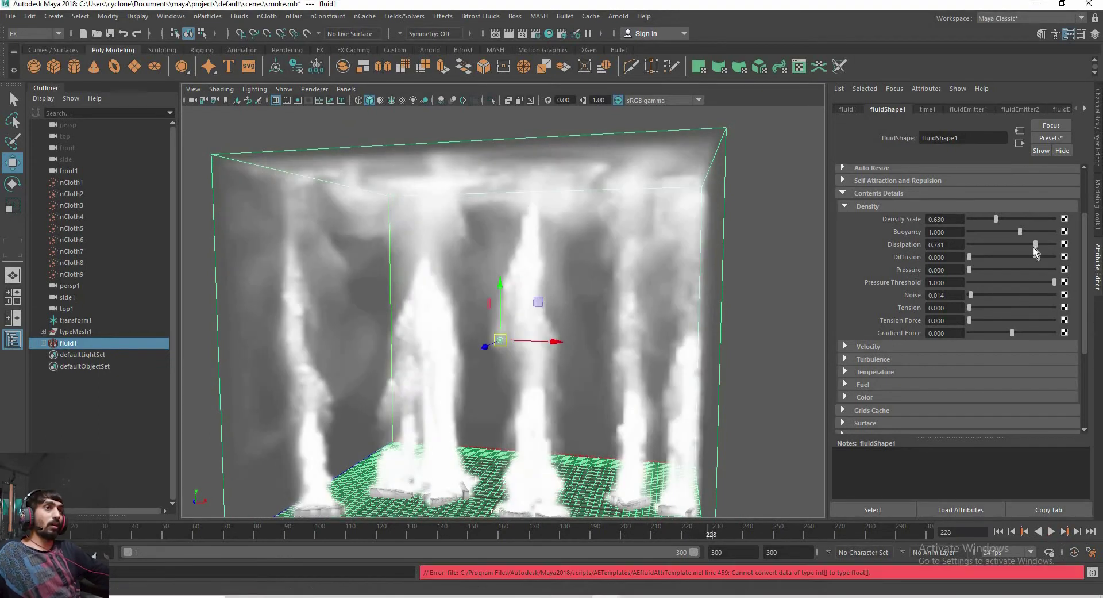
Replay the fading smoke through to frame 300, then jump back to frame 1
left_click(1024, 535)
key("alt+v")
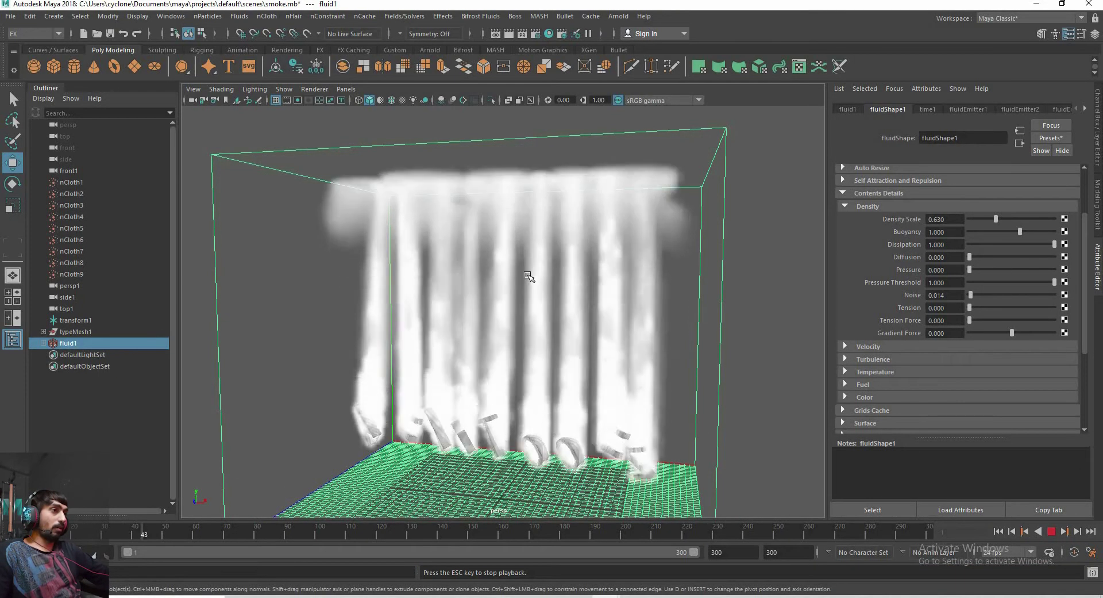
mouse_move(504, 263)
left_mouse_down("alt")
mouse_move(468, 269)
mouse_move(635, 263)
mouse_move(597, 275)
left_mouse_up("alt")
mouse_move(543, 317)
left_mouse_down("alt")
mouse_move(480, 339)
mouse_move(581, 278)
mouse_move(575, 287)
left_mouse_up("alt")
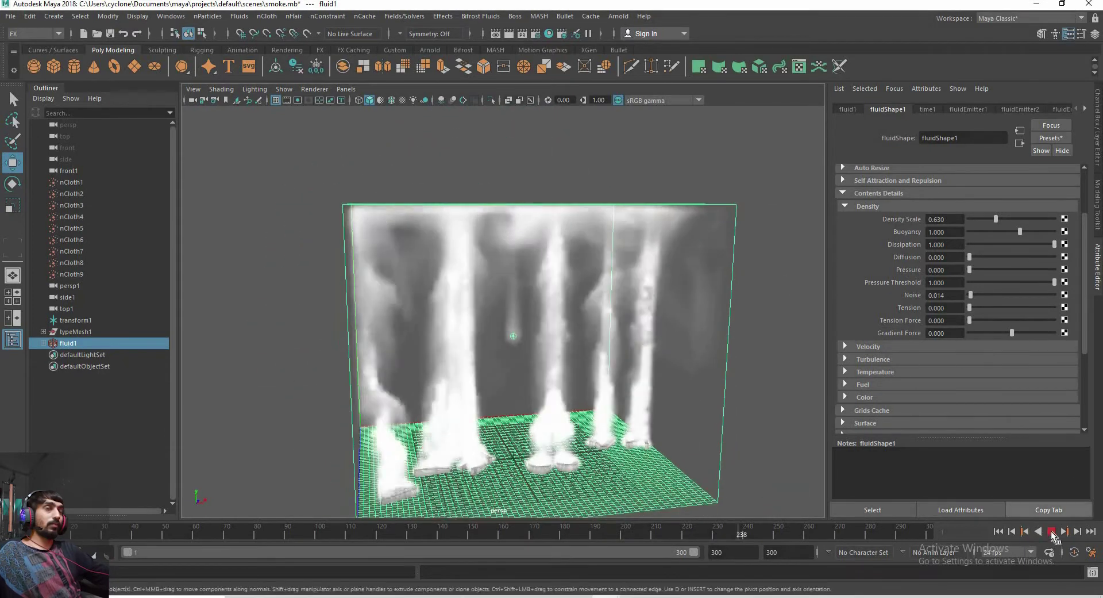
left_click(1051, 531)
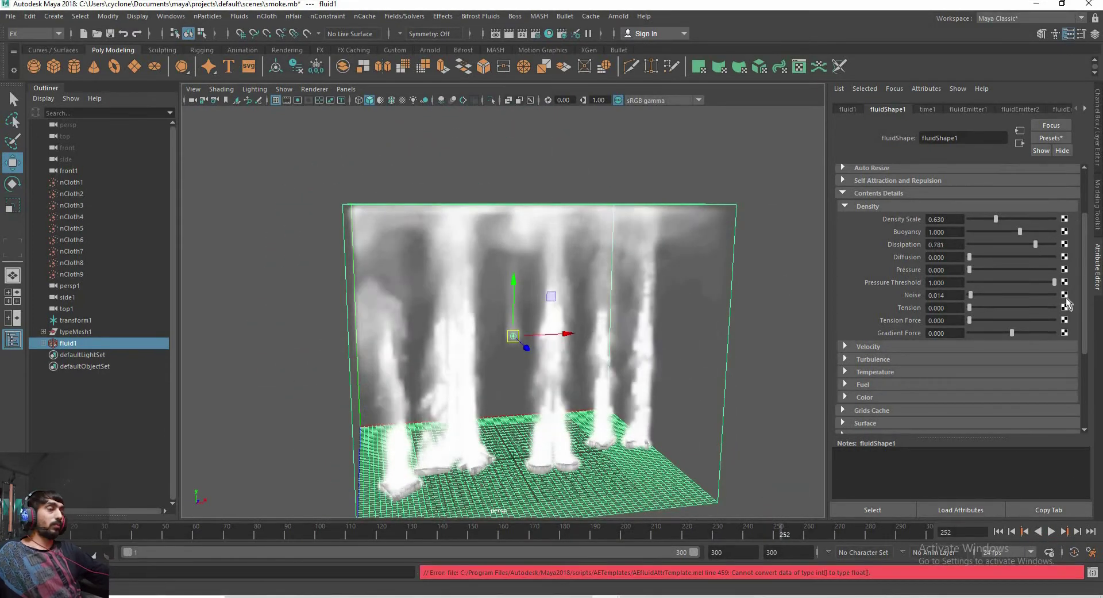
left_click(1051, 531)
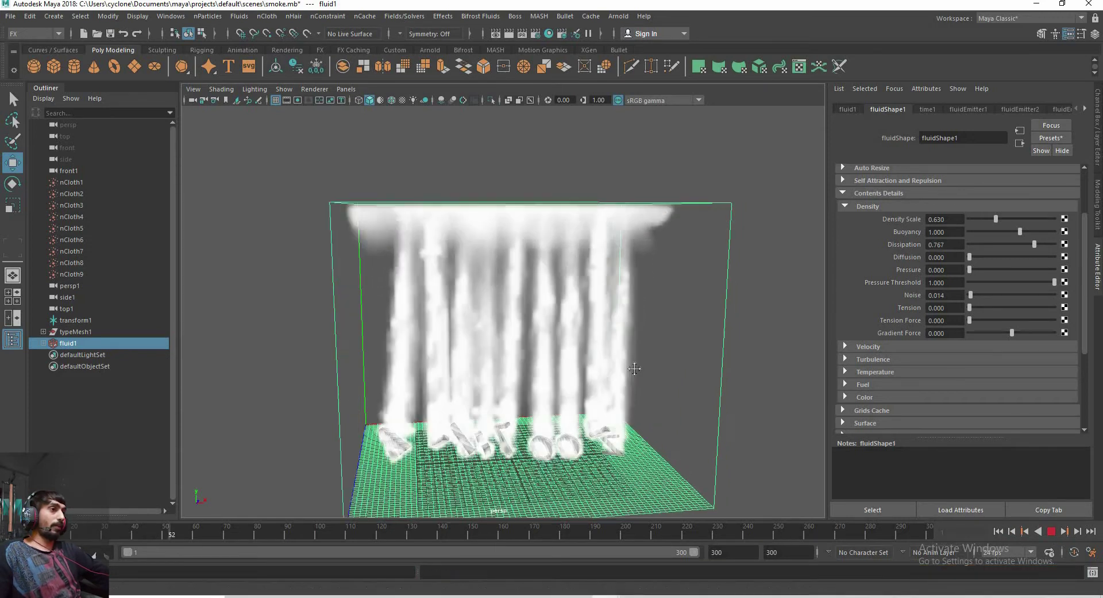
mouse_move(701, 434)
left_mouse_down("alt")
mouse_move(555, 355)
mouse_move(628, 364)
mouse_move(525, 323)
left_mouse_up("alt")
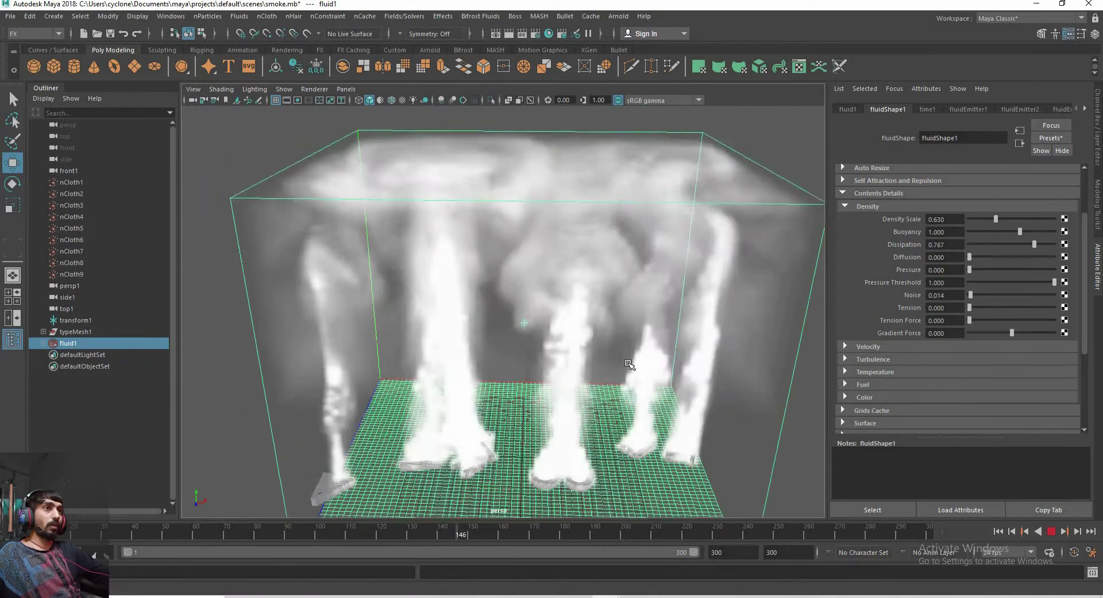
left_click(1051, 530)
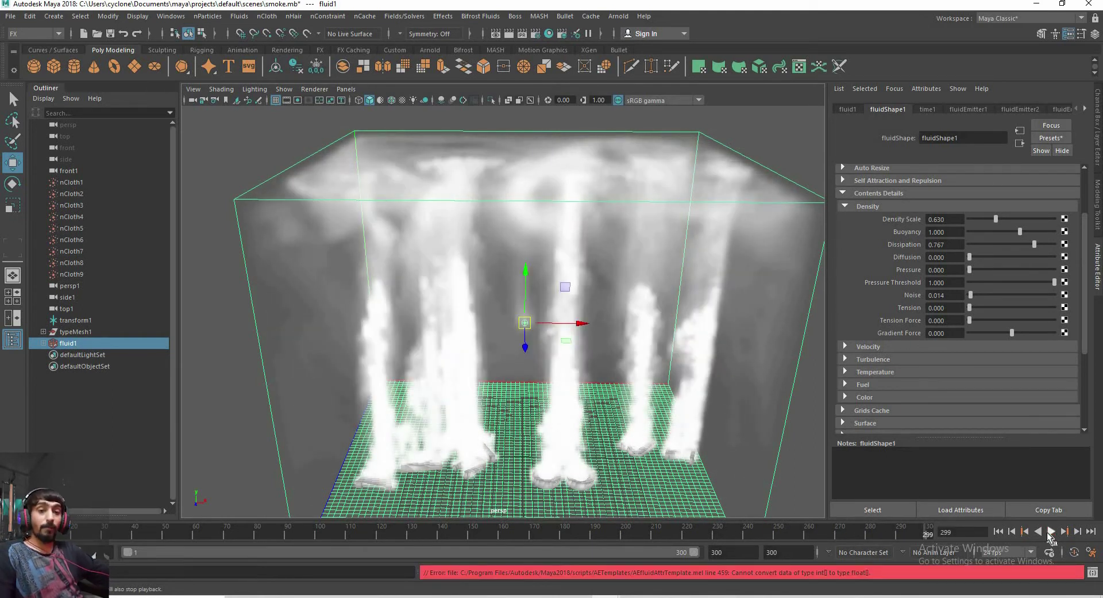
left_click(1050, 530)
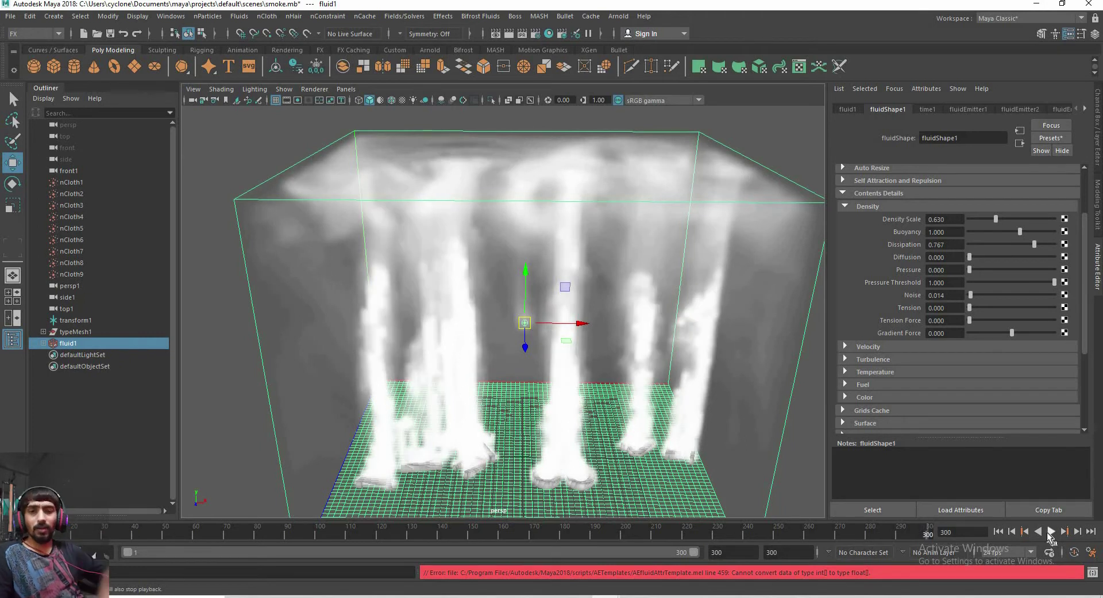
key("alt+shift+v")
Collapse Density, expand Velocity, and frame the view on the fluid container
left_click_drag(656, 352, 724, 345, "alt")
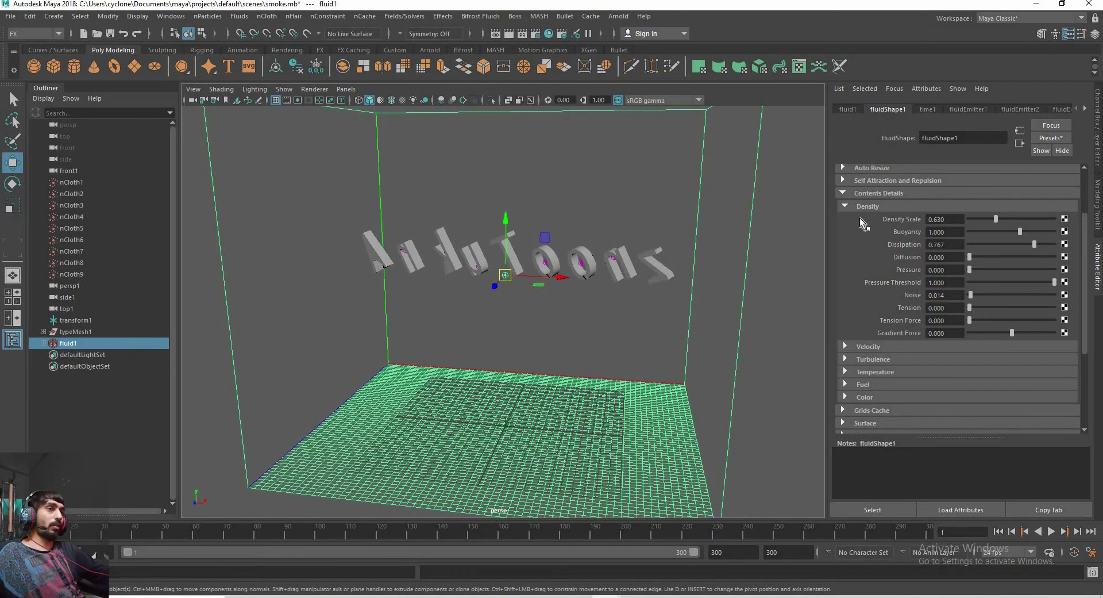
left_click(846, 206)
left_click(864, 219)
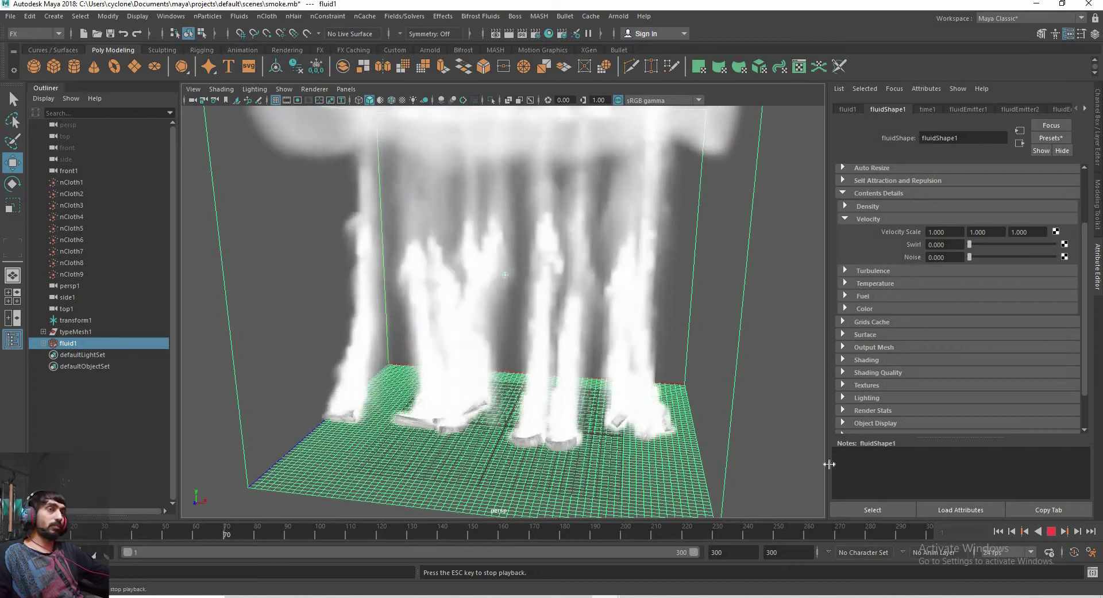
left_click(1052, 530)
key("f")
left_click_drag(591, 340, 580, 337, "alt")
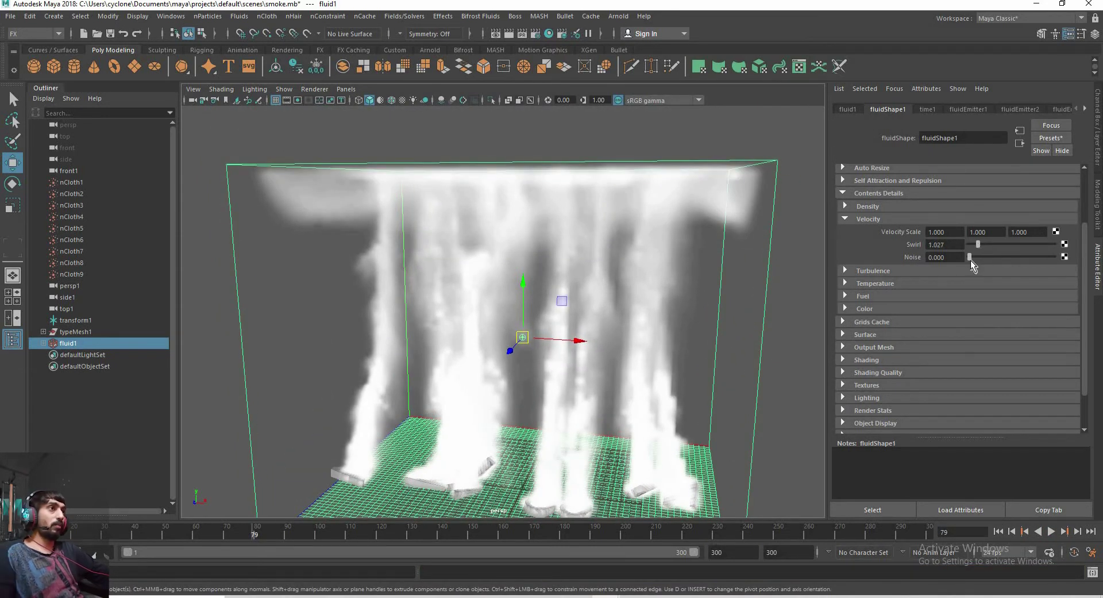
With Swirl at 0.685, raise velocity Noise to 0.034 and replay the simulation
left_click_drag(972, 258, 974, 258)
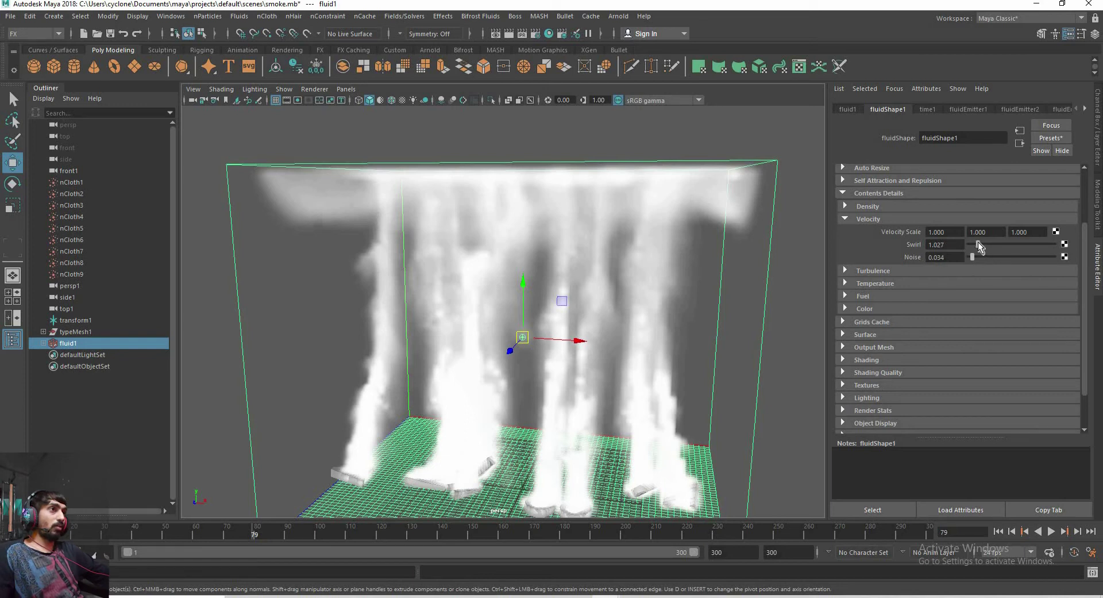
left_click(1003, 533)
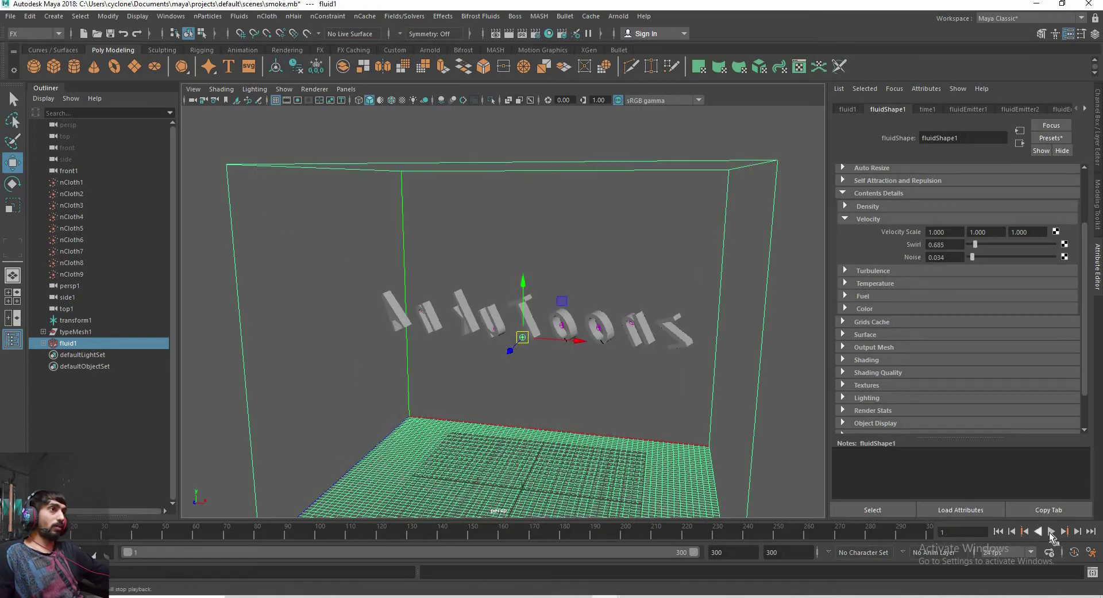
left_click(1051, 531)
left_click_drag(590, 375, 576, 380, "alt")
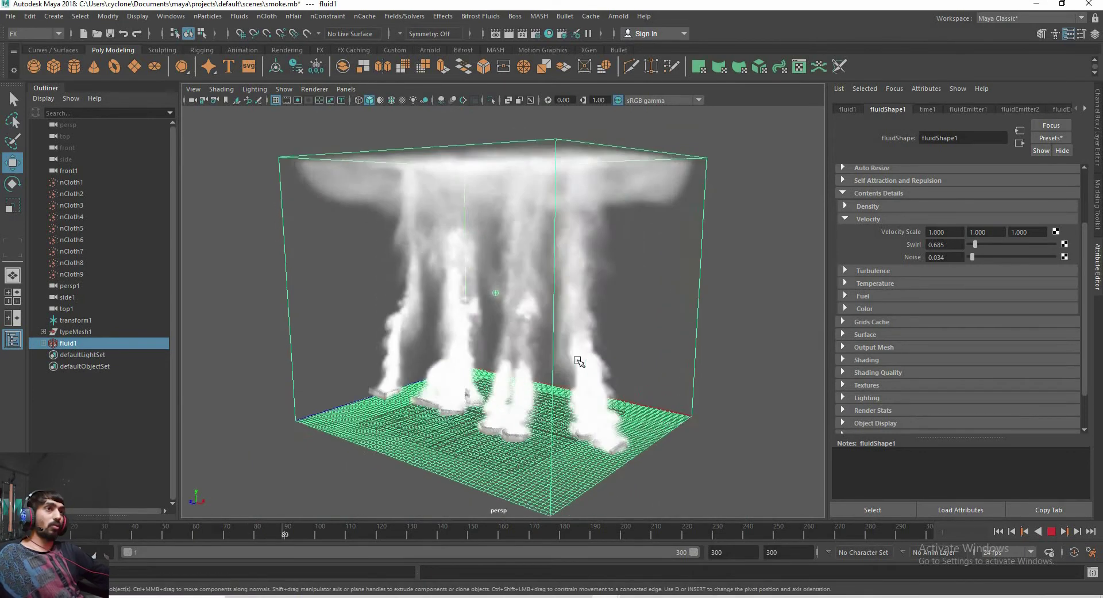
left_click_drag(648, 377, 582, 347, "alt")
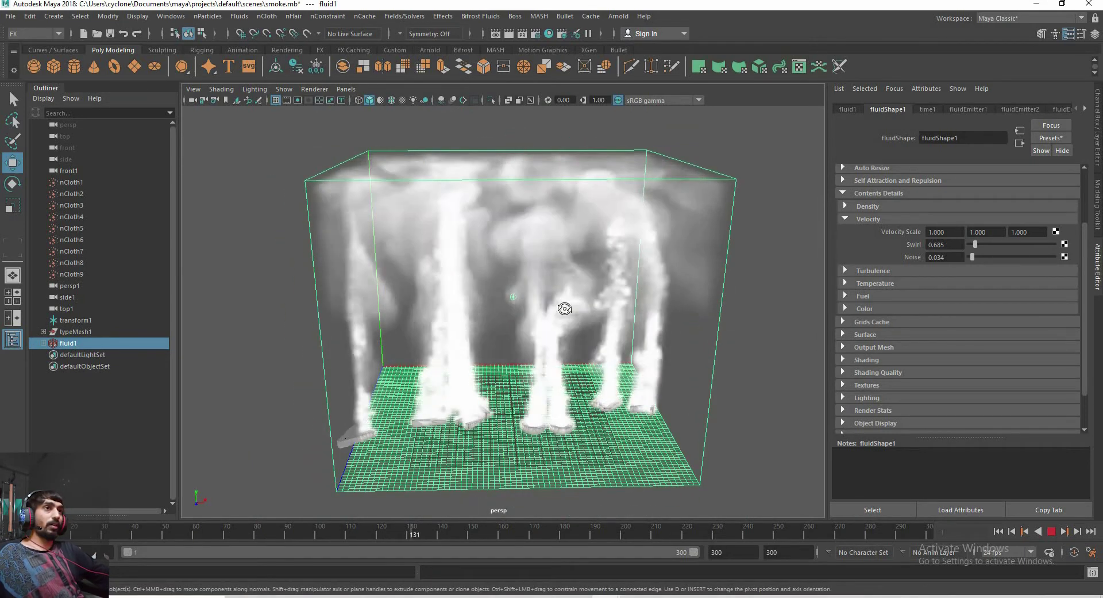
mouse_move(604, 306)
left_mouse_down("alt")
mouse_move(716, 301)
mouse_move(581, 288)
mouse_move(574, 331)
left_mouse_up("alt")
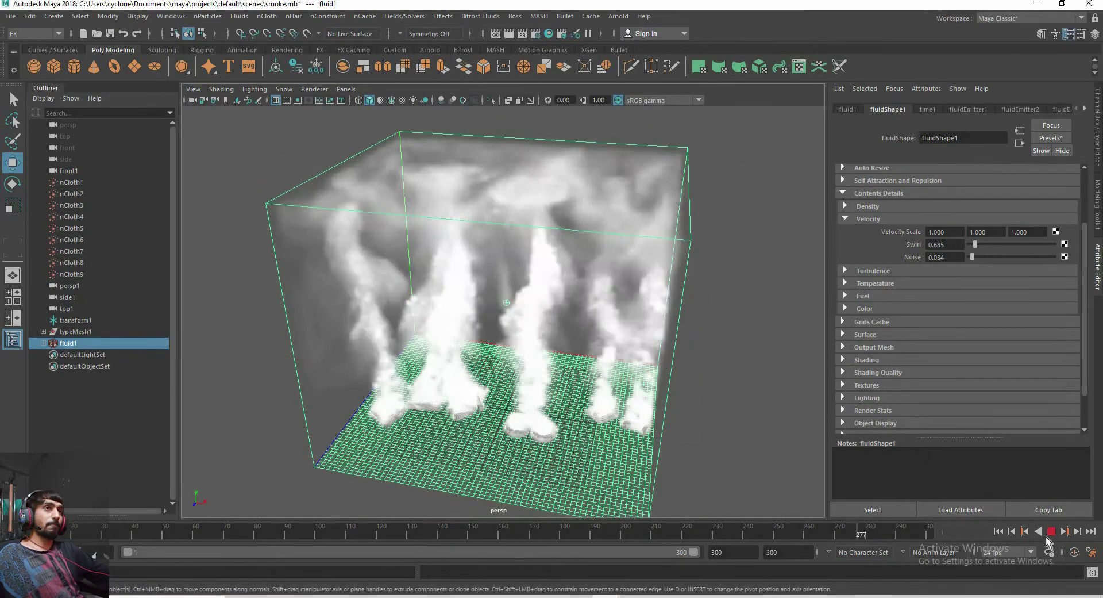
Collapse Velocity, expand Turbulence, and play the simulation while orbiting the smoke
left_click(846, 219)
left_click(845, 231)
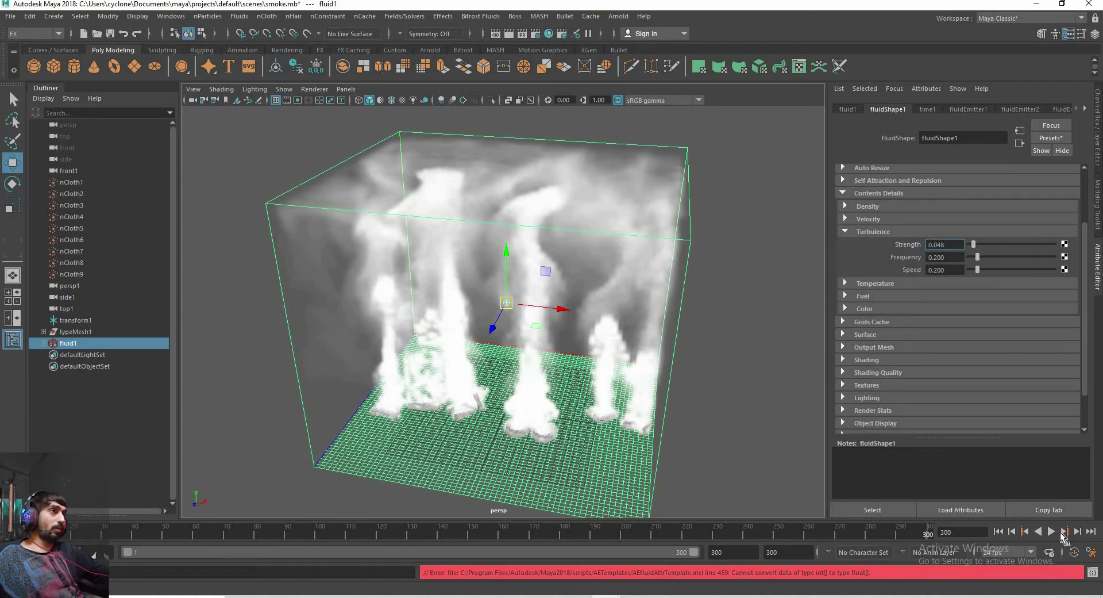
left_click(1053, 531)
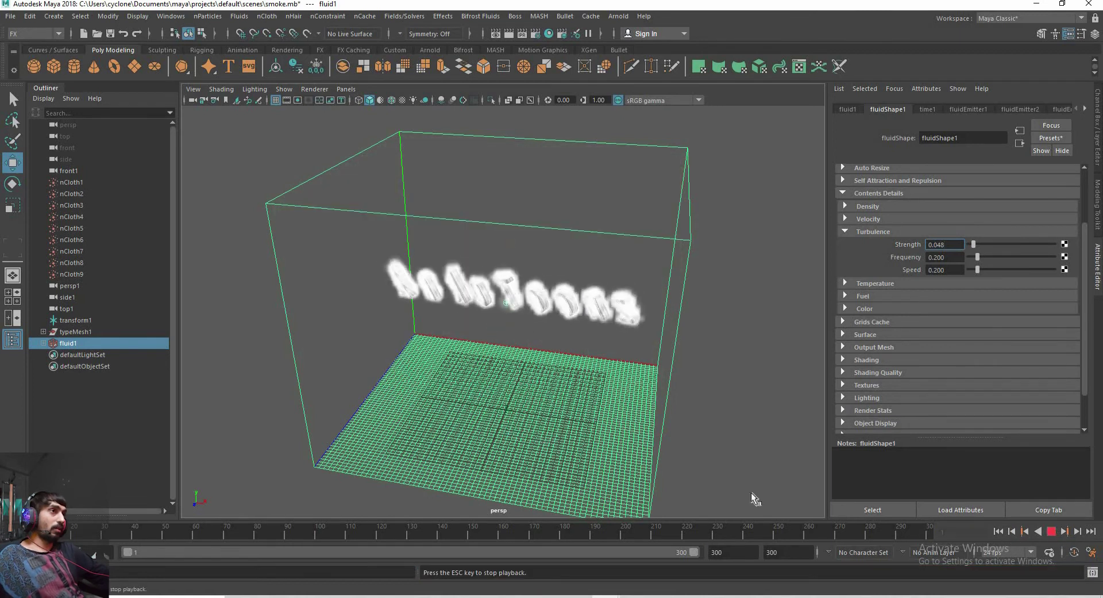
left_click_drag(622, 400, 641, 404, "alt")
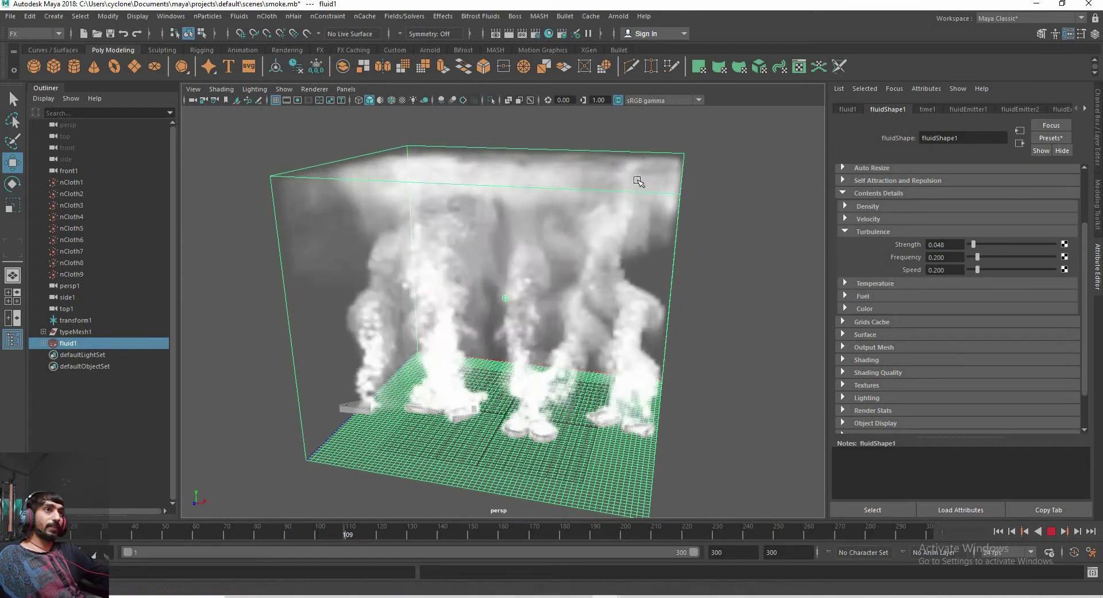
mouse_move(640, 404)
left_mouse_down("alt")
mouse_move(516, 289)
mouse_move(546, 276)
mouse_move(571, 293)
mouse_move(635, 291)
mouse_move(519, 318)
mouse_move(575, 367)
left_mouse_up("alt")
right_click_drag(574, 368, 611, 404, "alt")
left_click_drag(611, 403, 717, 408, "alt")
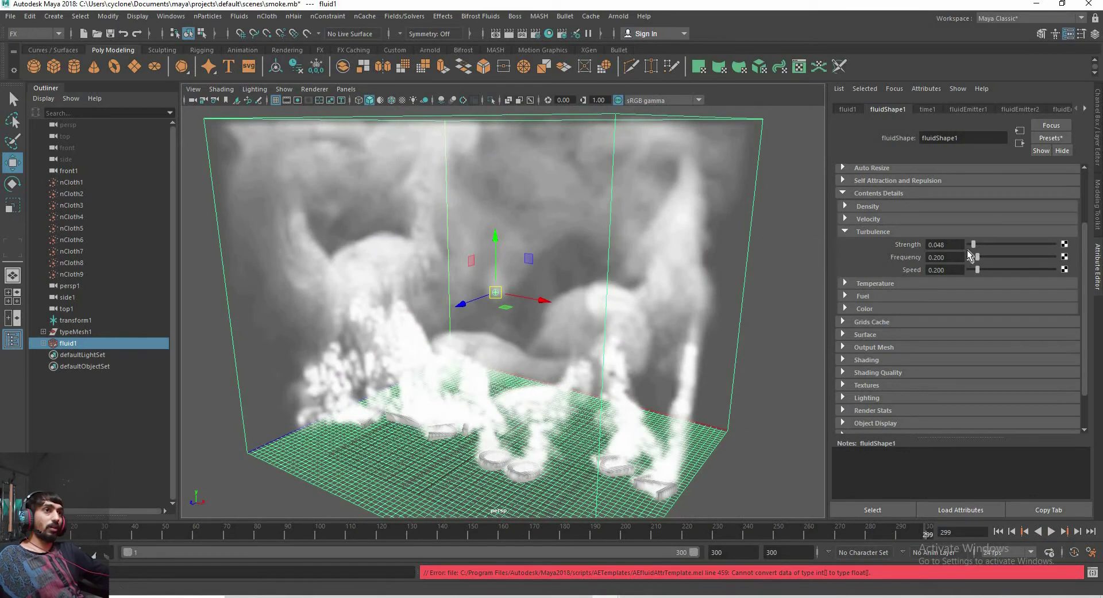
Raise Turbulence Strength to 0.068, replay, then rewind to frame 1 facing the text
left_click_drag(974, 245, 975, 244)
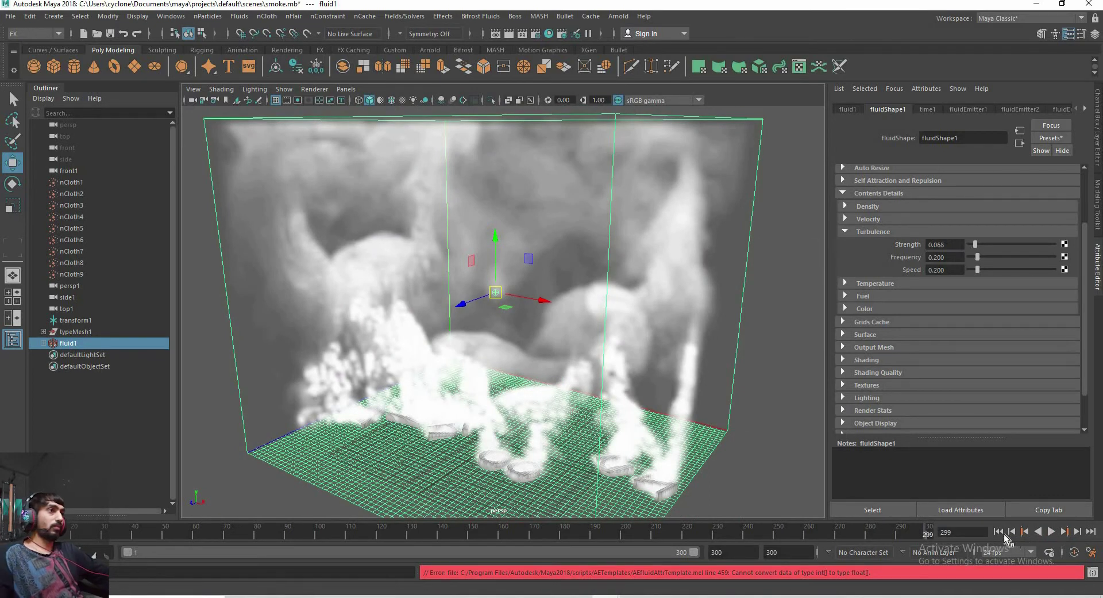
left_click(1051, 531)
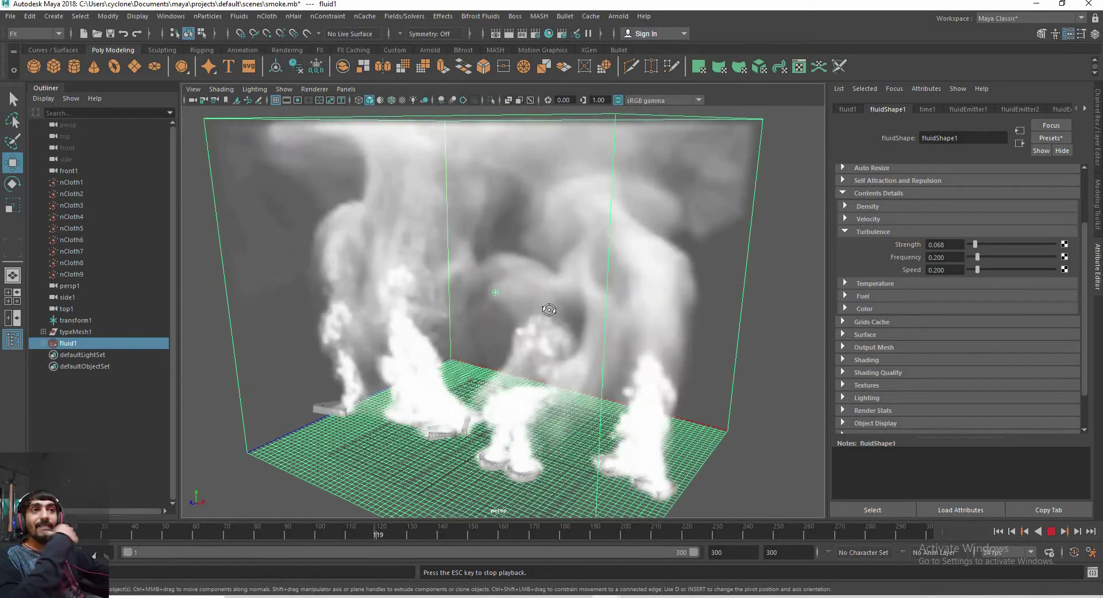
left_click_drag(584, 329, 597, 339, "alt")
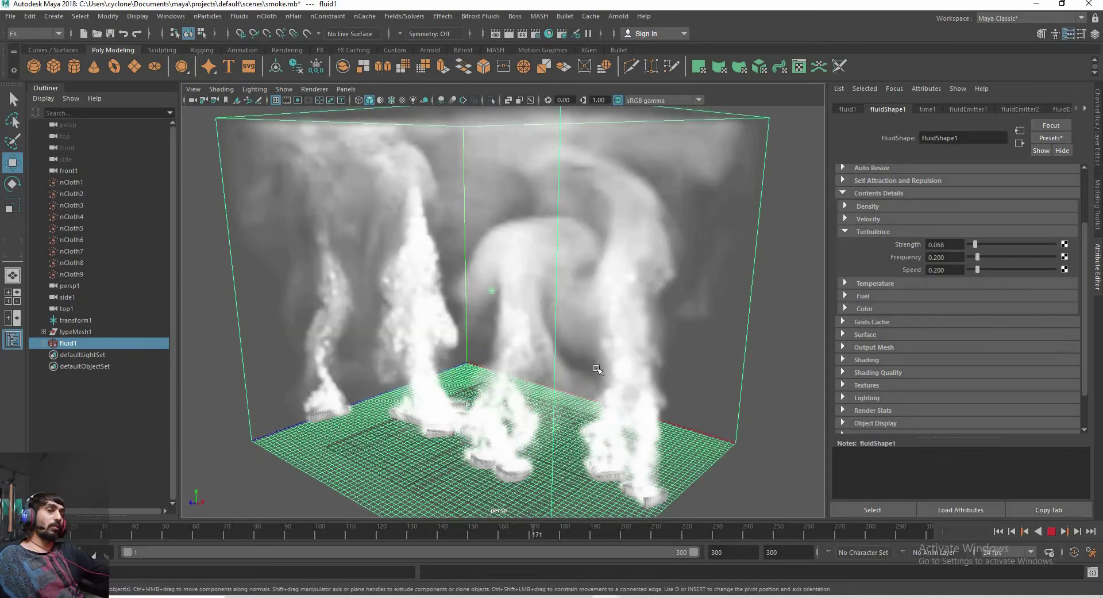
mouse_move(611, 377)
left_mouse_down("alt")
mouse_move(652, 370)
mouse_move(614, 368)
left_mouse_up("alt")
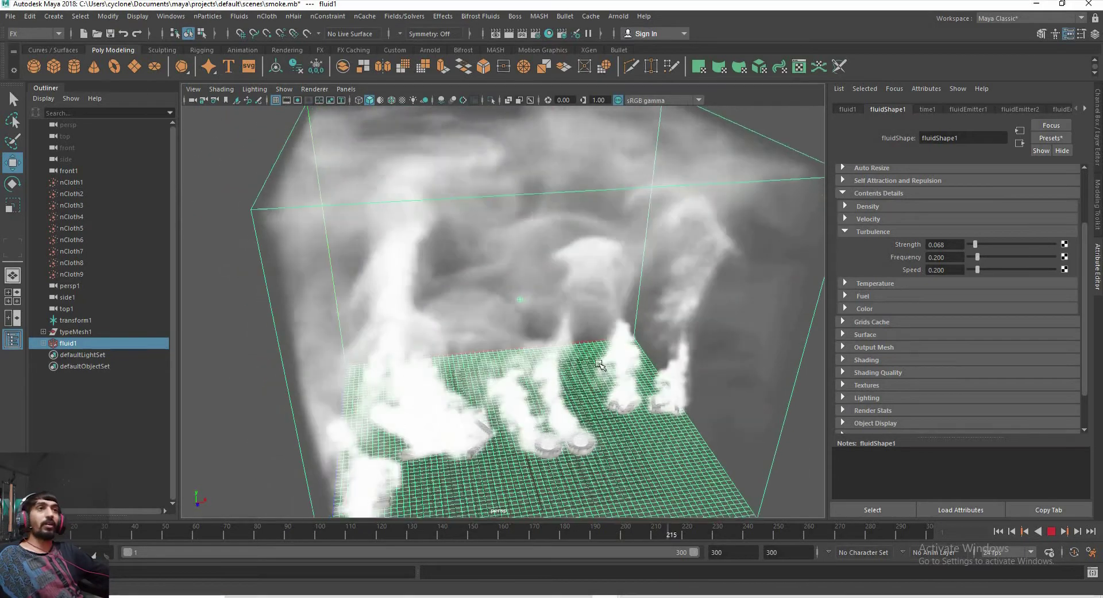
left_click(1052, 536)
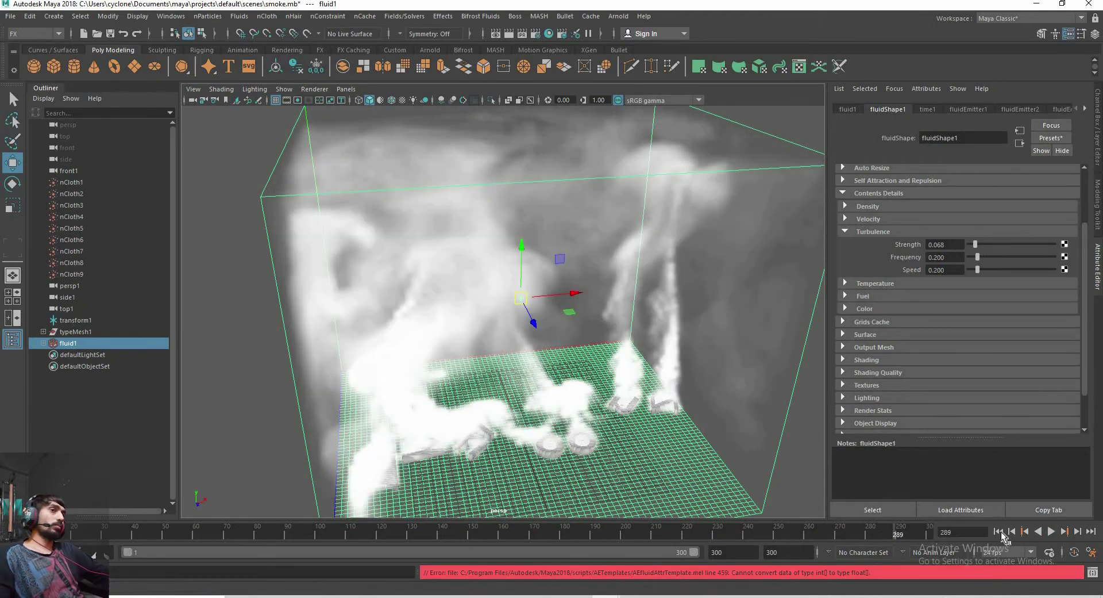
left_click(1000, 533)
left_click_drag(663, 404, 797, 241, "alt")
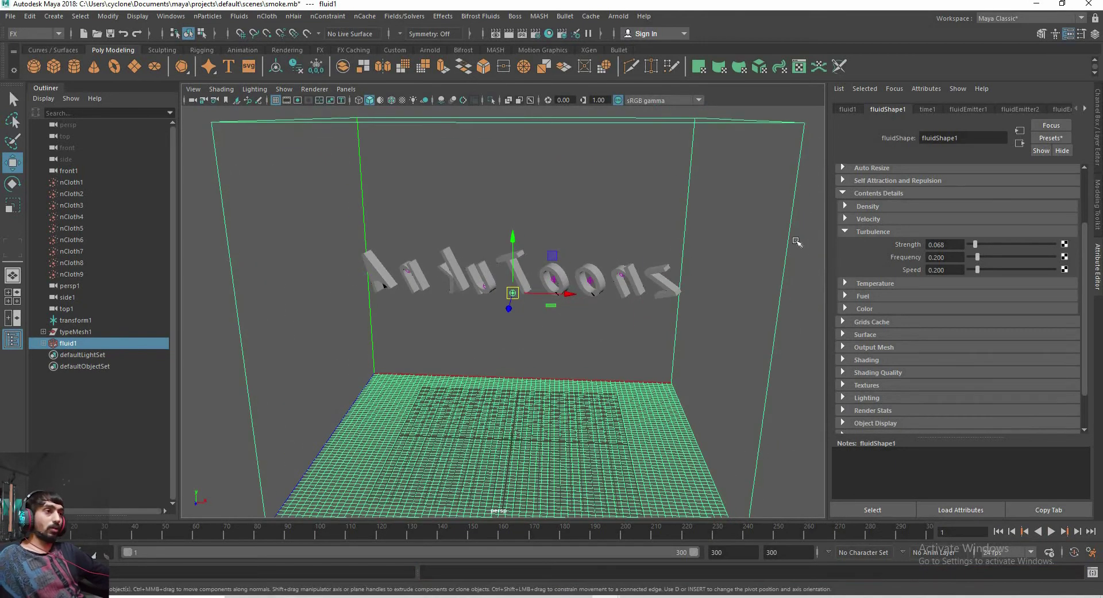
Collapse Turbulence, enable Self Shadow under Lighting, and play the smoke to frame 85
left_click(845, 231)
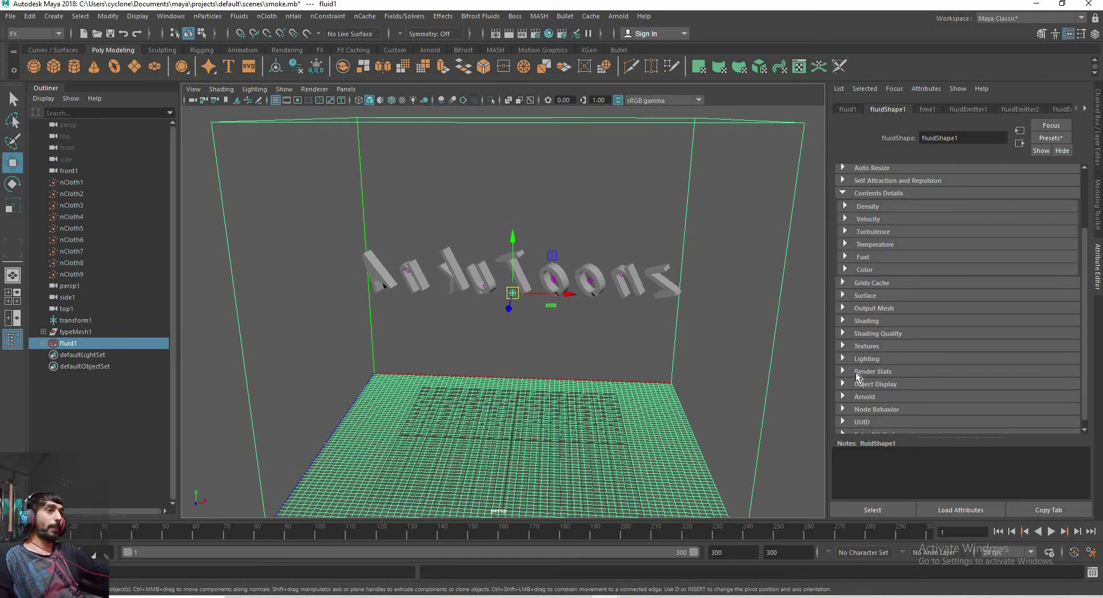
left_click(843, 358)
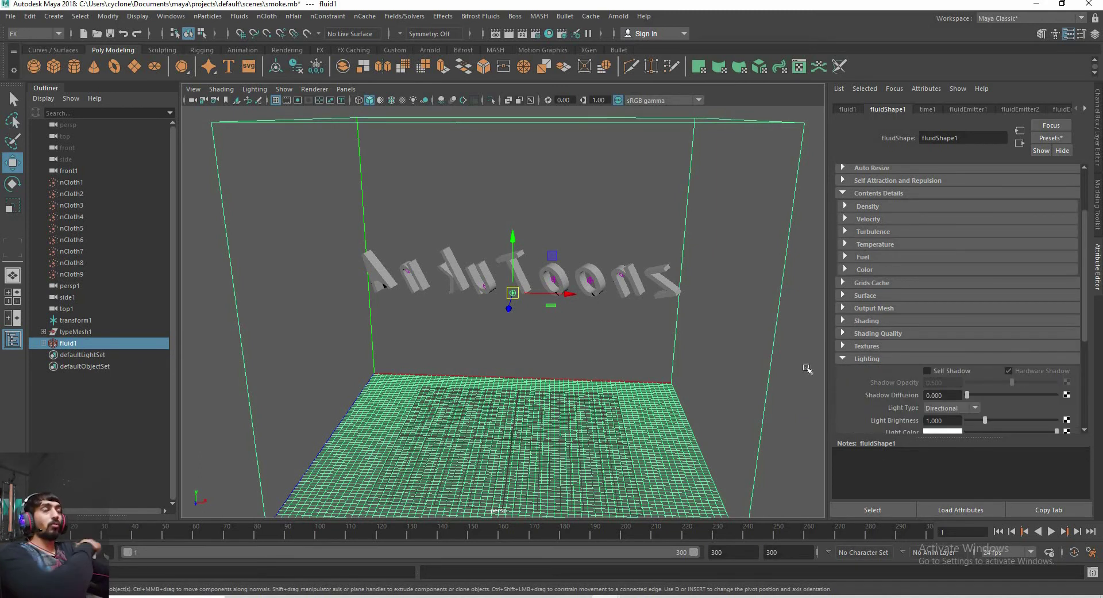
left_click(1051, 532)
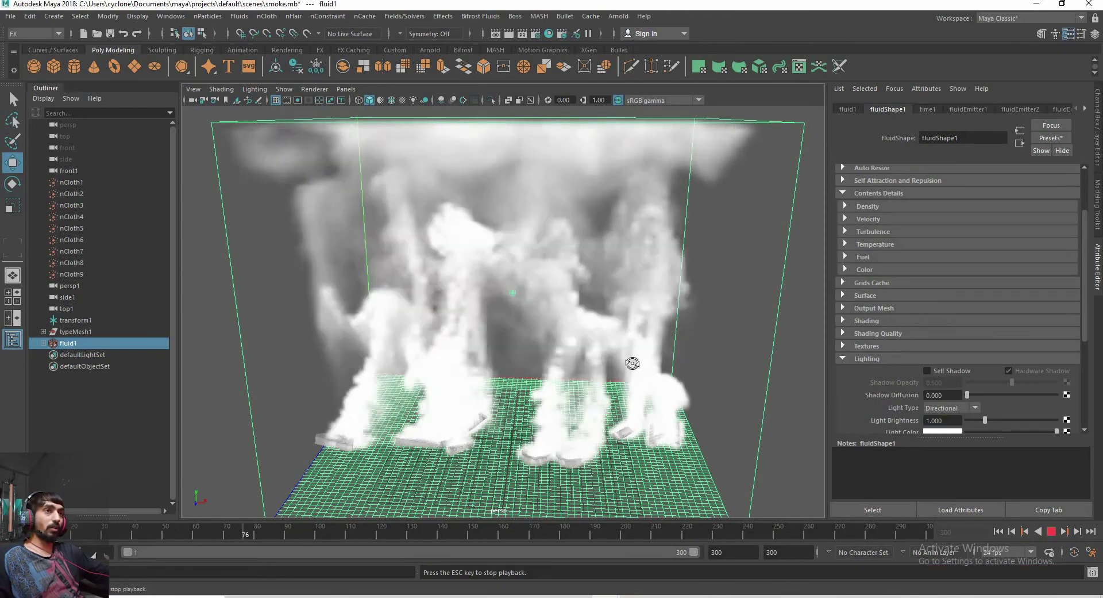
key("Escape")
left_click_drag(631, 364, 983, 377, "alt")
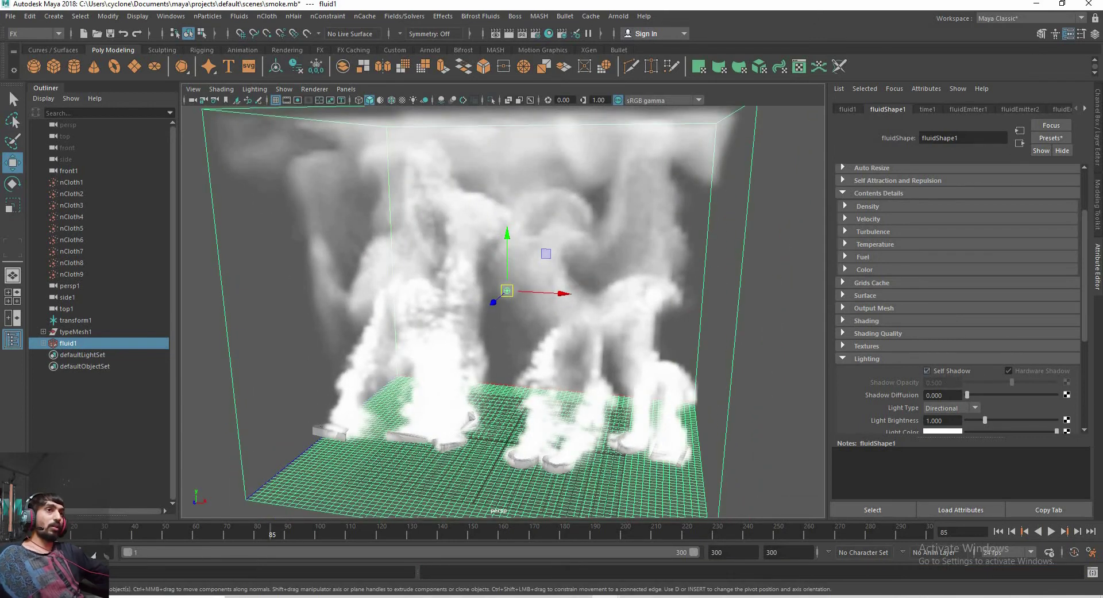
left_click_drag(474, 338, 582, 335, "alt")
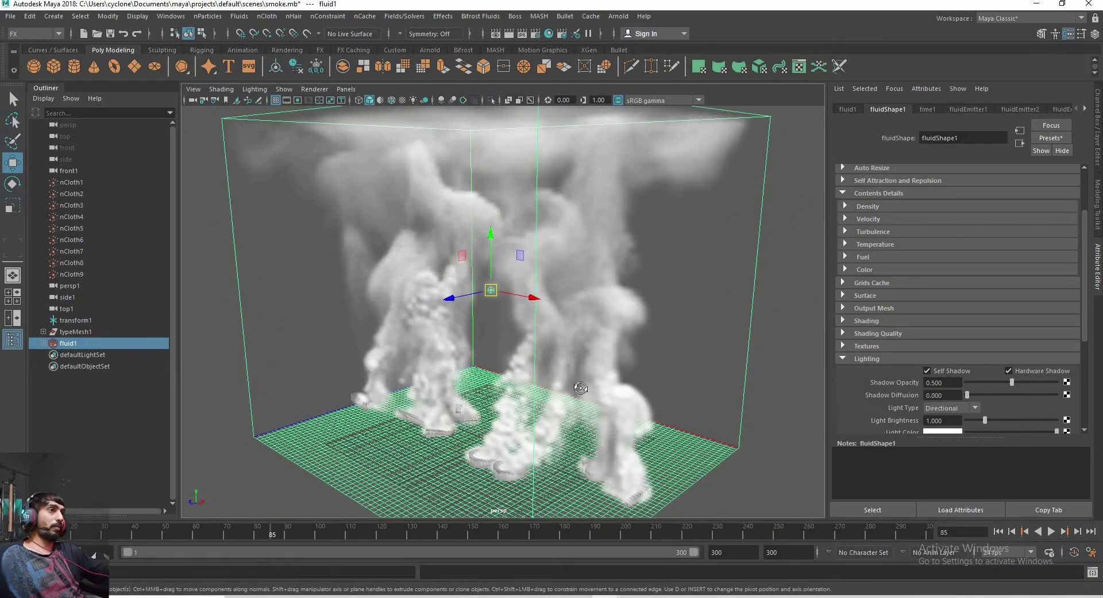
left_click_drag(580, 388, 632, 385, "alt")
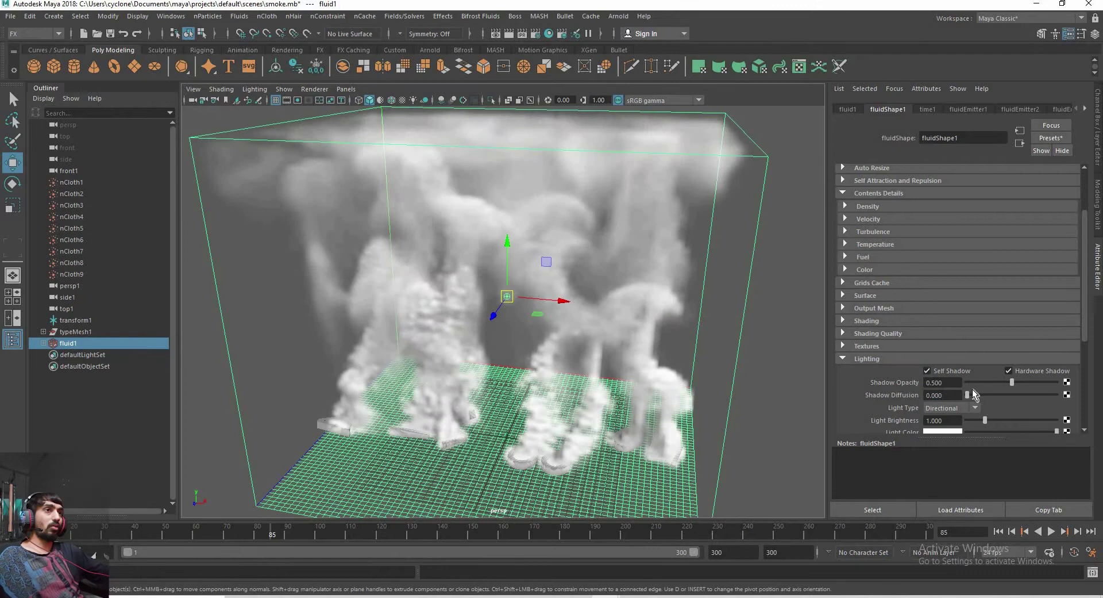
Lower the smoke's Light Brightness from 1.000 to 0.909, undoing a trial light colour change
scroll(974, 393, "down", 1)
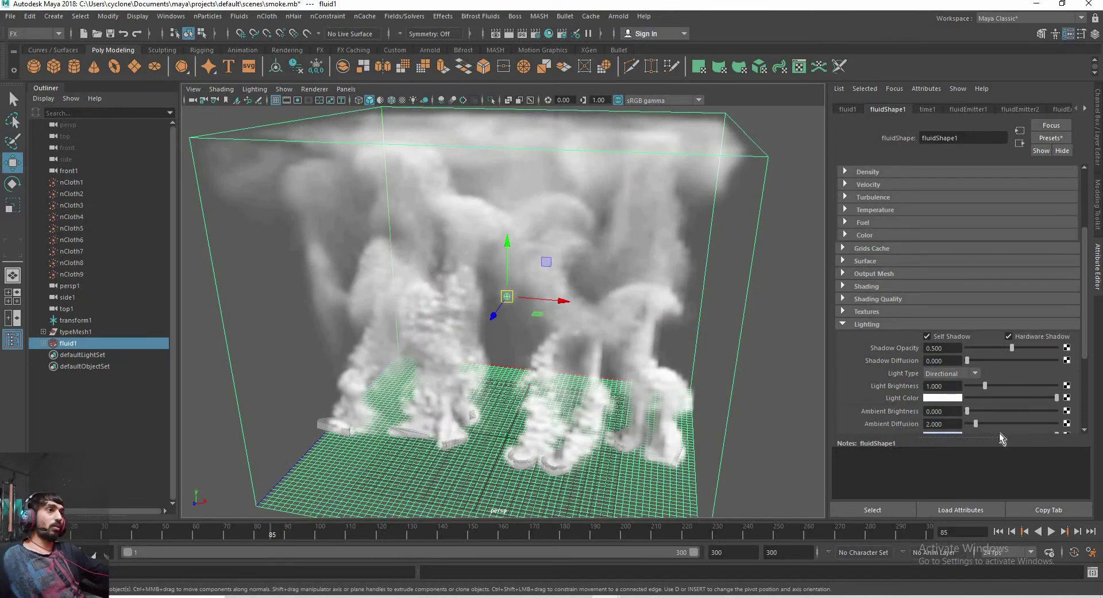
left_click_drag(1052, 399, 1016, 401)
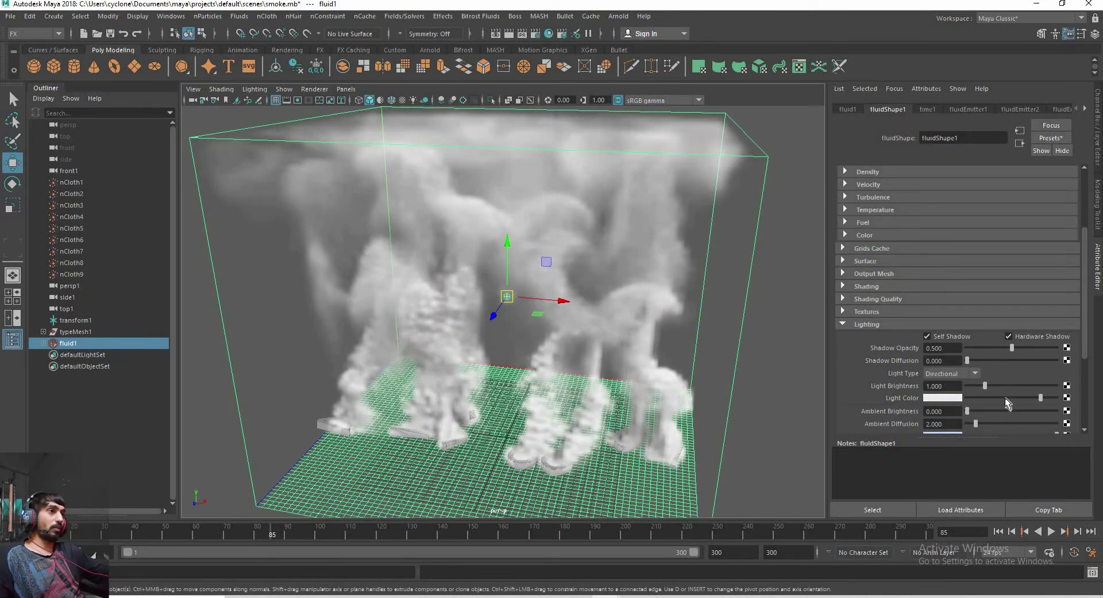
key("ctrl+z")
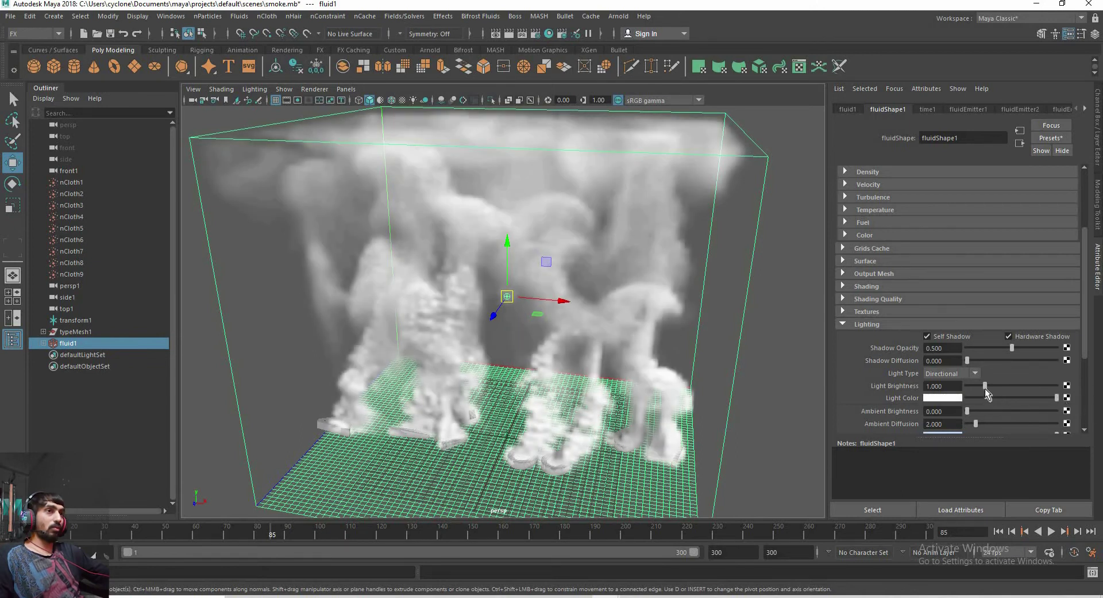
left_click_drag(987, 385, 985, 386)
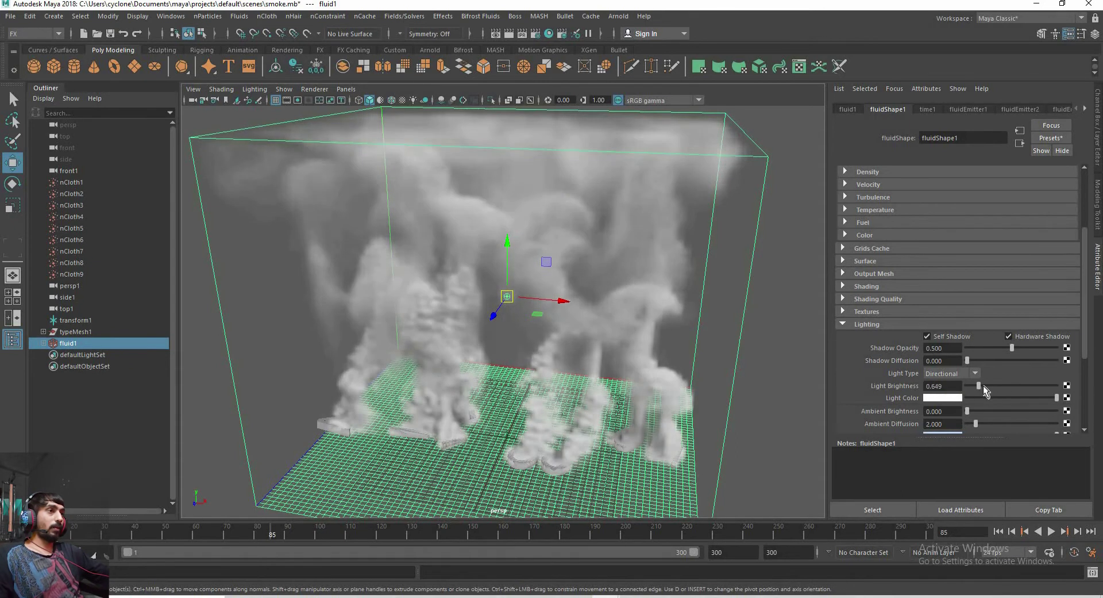
Set the Light Color to a pale cyan, H 182.3 S 0.251, after trying cyan and yellow
left_click(955, 402)
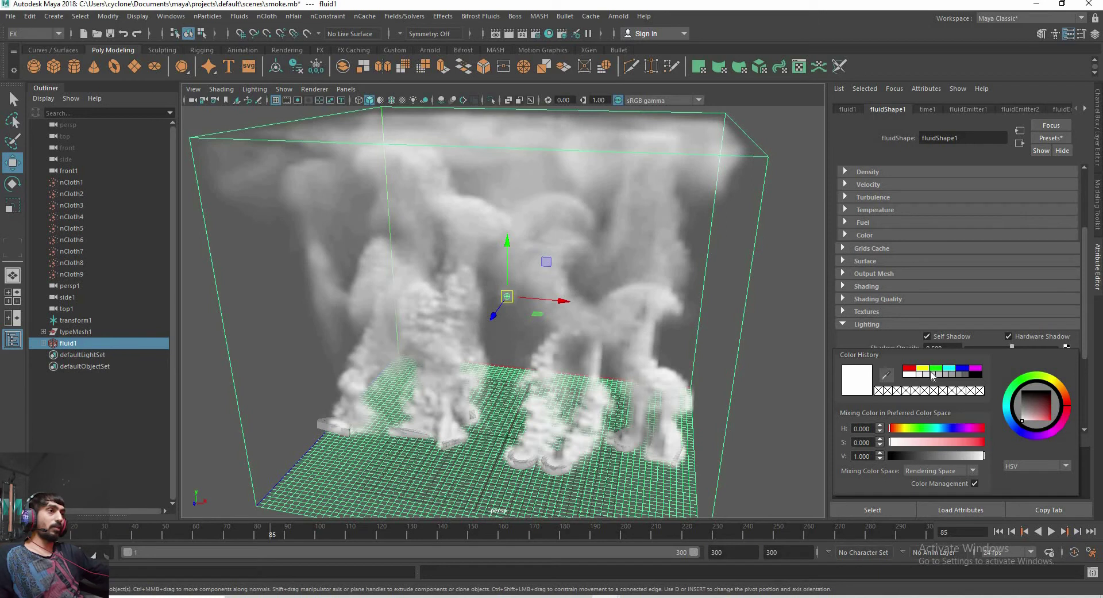
left_click(953, 370)
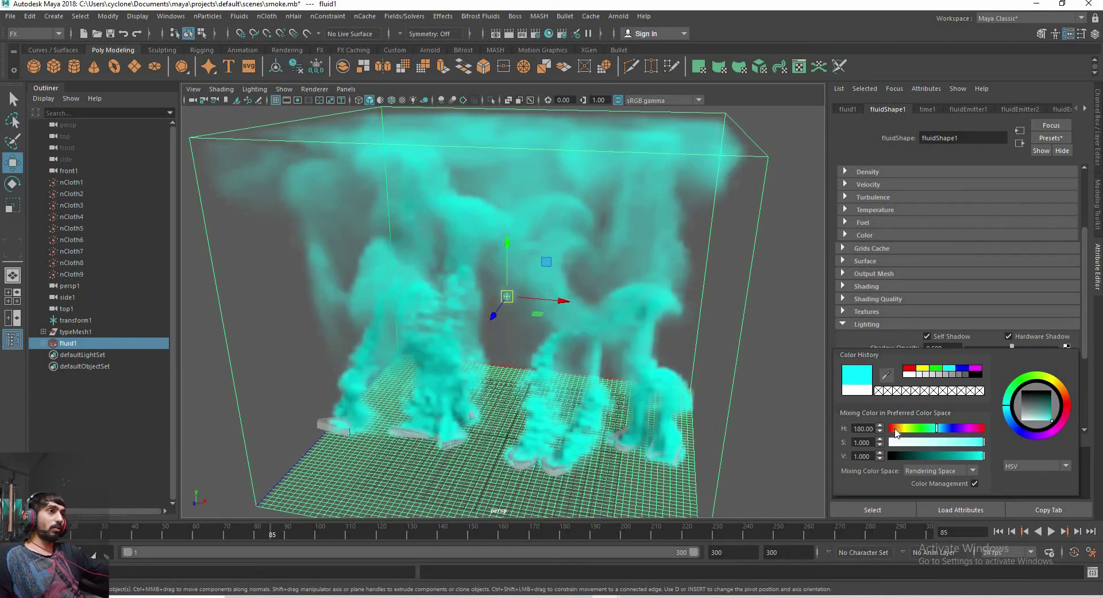
left_click_drag(908, 429, 902, 428)
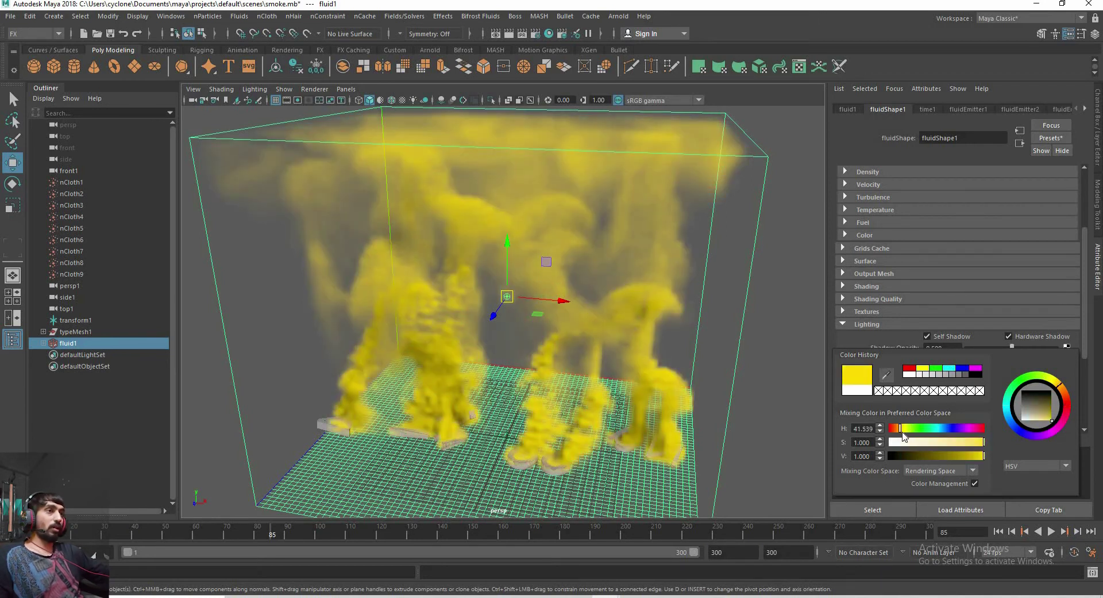
left_click(937, 441)
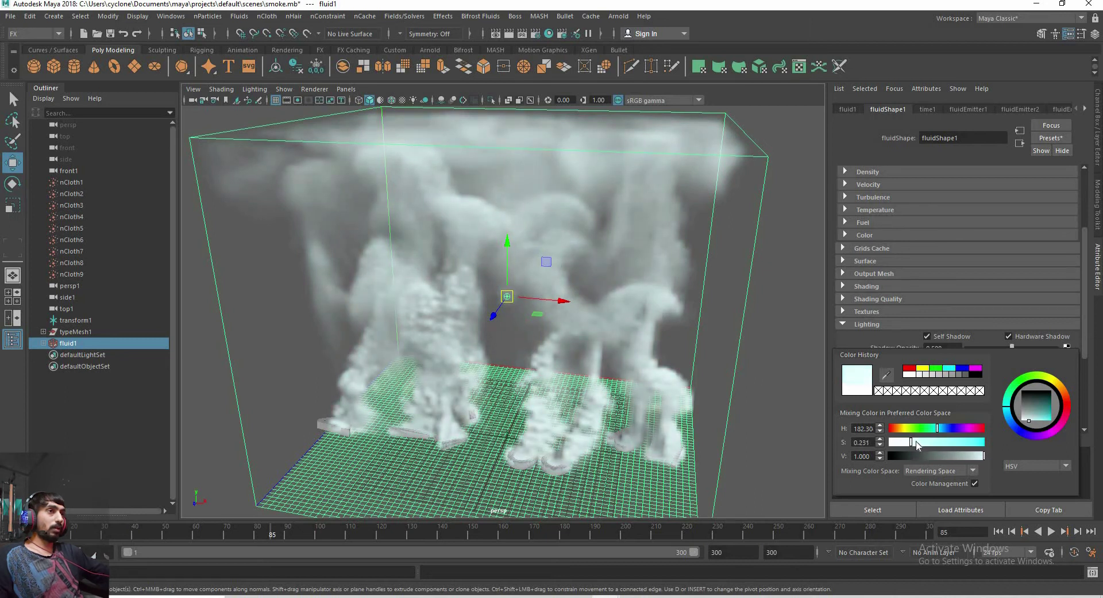
Replay the simulation with the tinted light and stop at frame 221
left_click_drag(734, 381, 707, 380, "alt")
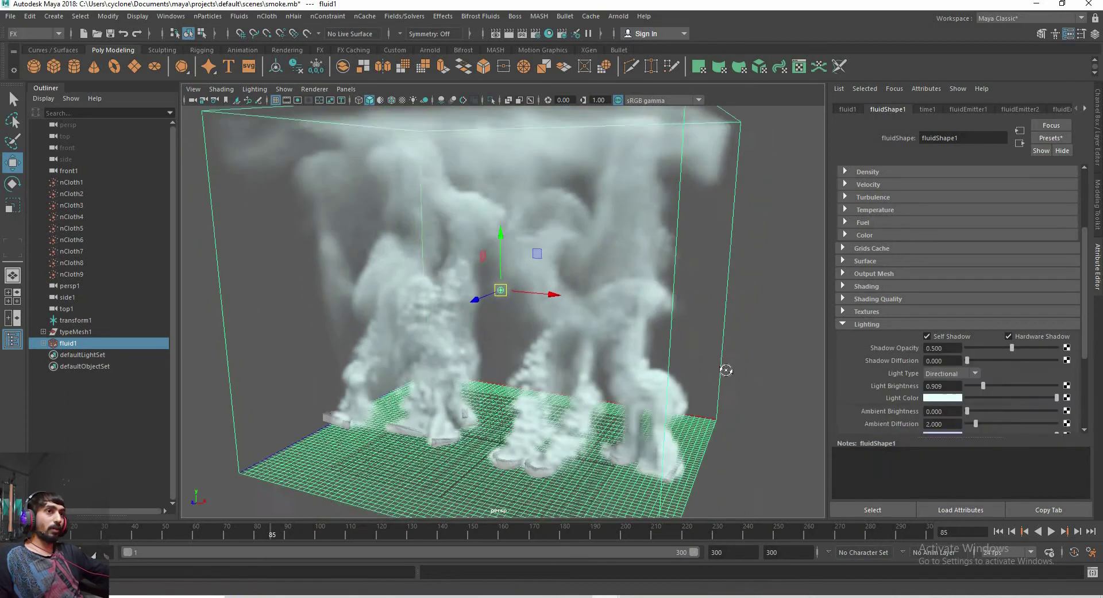
left_click(1051, 531)
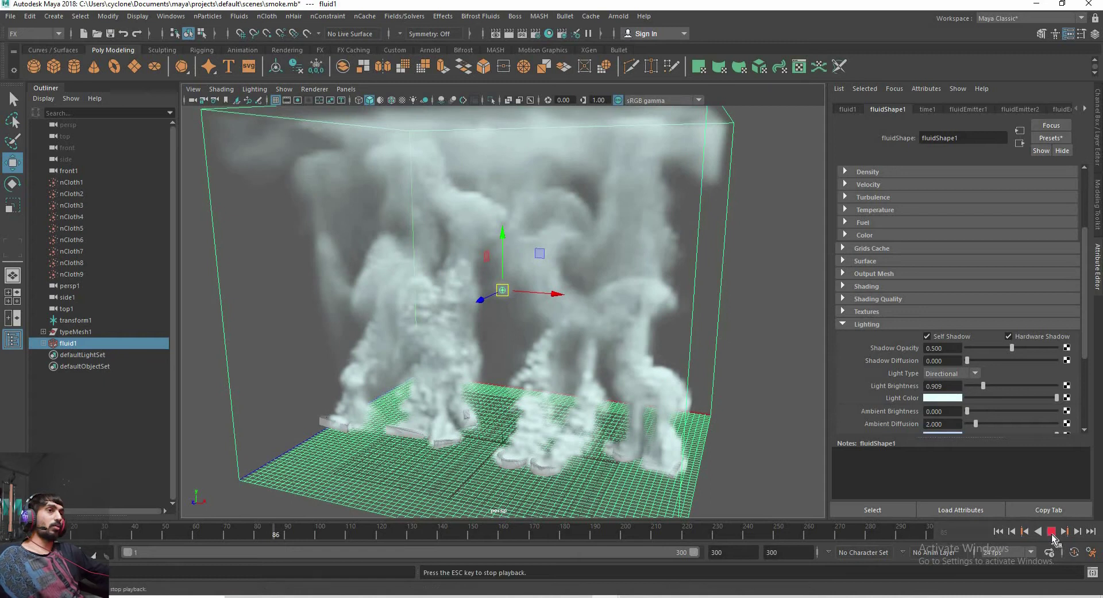
left_click_drag(541, 318, 661, 351, "alt")
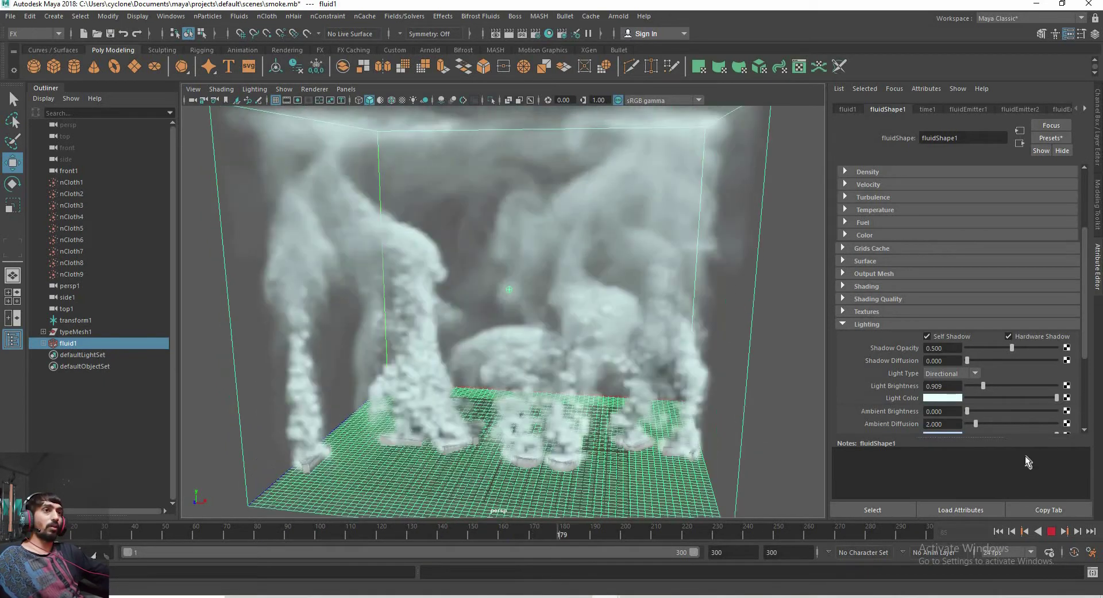
left_click(1051, 531)
scroll(970, 393, "down", 2)
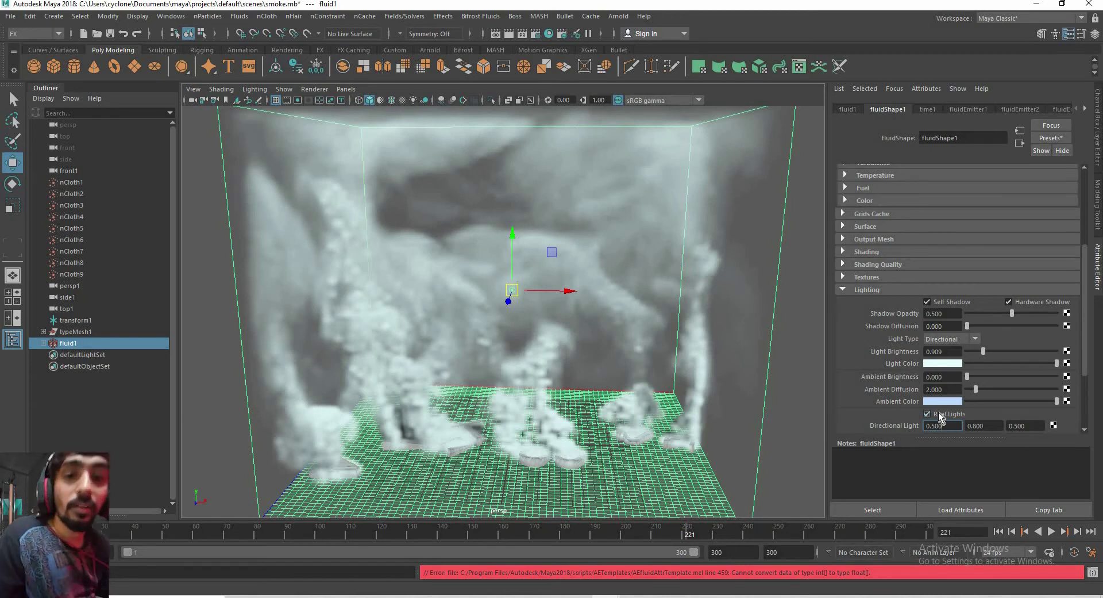
Collapse Lighting, expand Contents Method, and set the Temperature method to Dynamic Grid
left_click(885, 288)
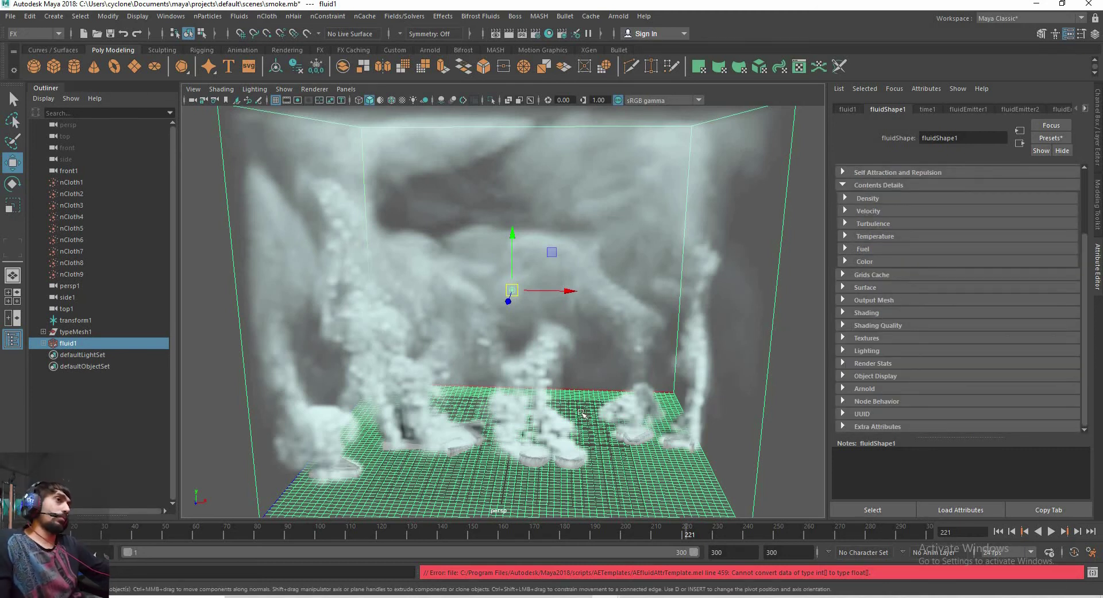
scroll(582, 414, "down", 3)
mouse_move(583, 414)
left_mouse_down("alt")
mouse_move(692, 397)
mouse_move(661, 403)
left_mouse_up("alt")
scroll(632, 402, "up", 3)
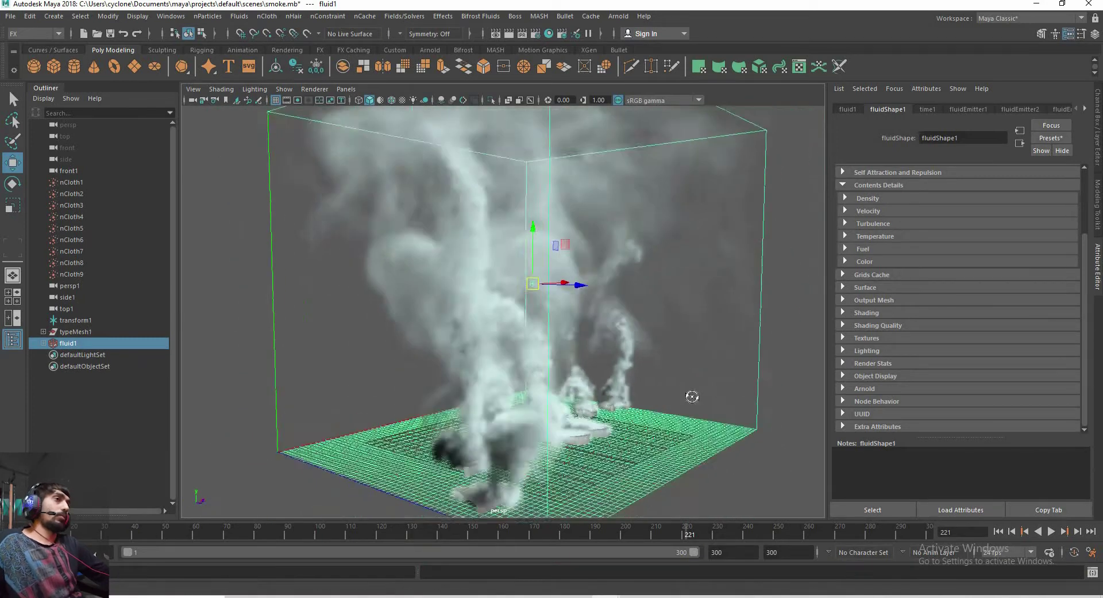
scroll(661, 402, "up", 3)
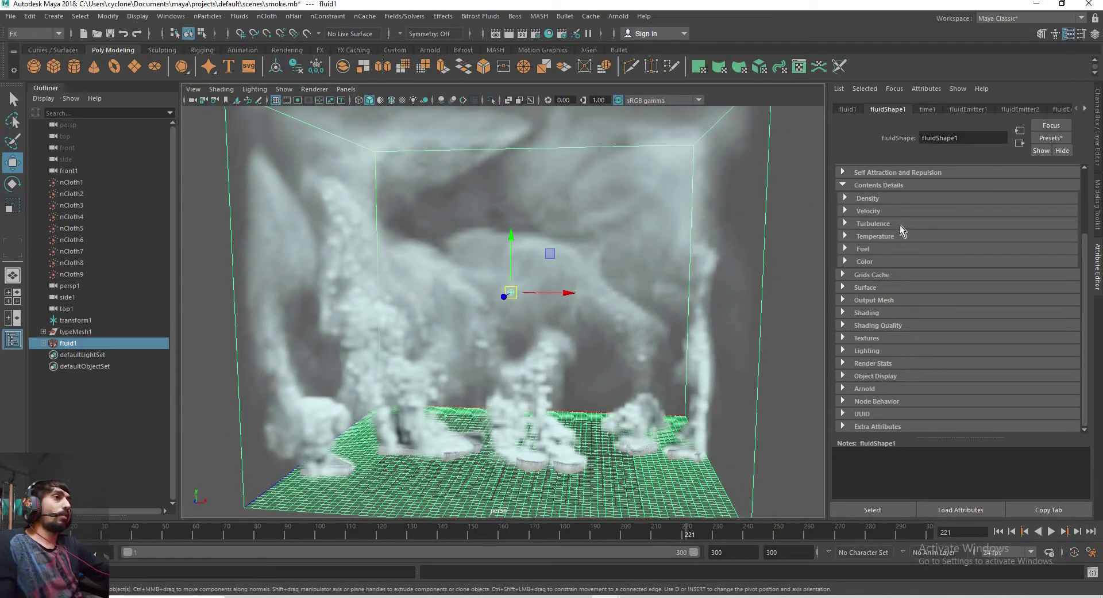
scroll(900, 225, "up", 3)
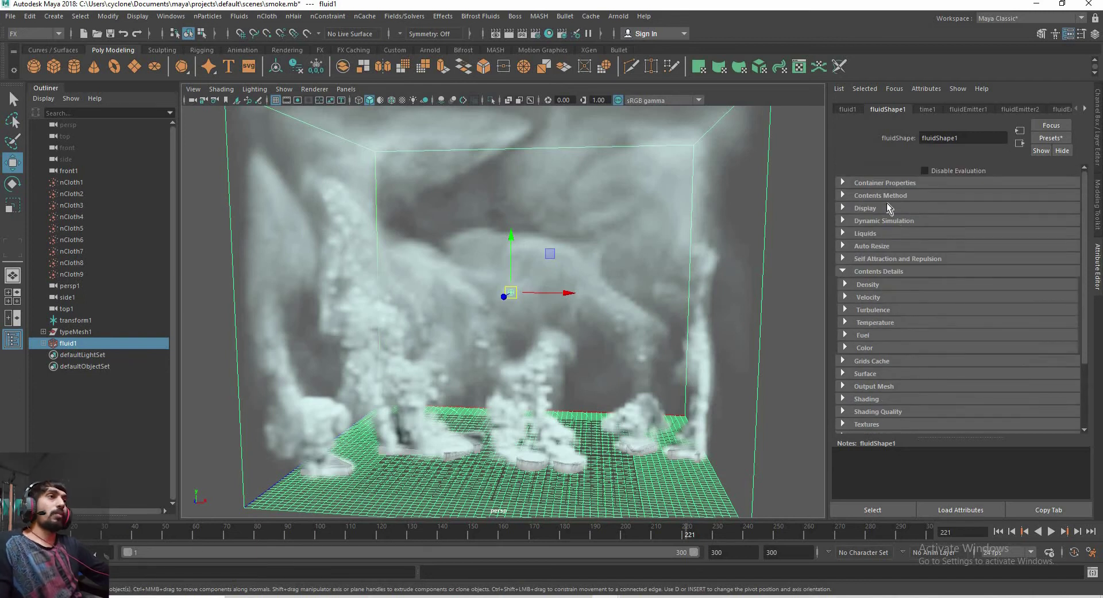
left_click(862, 196)
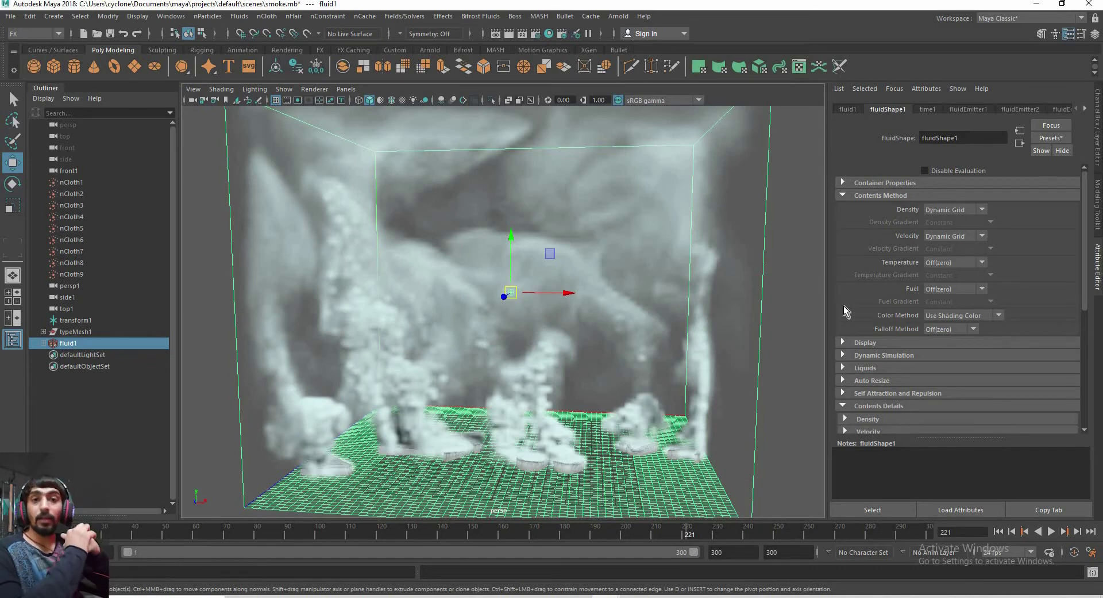
left_click(982, 262)
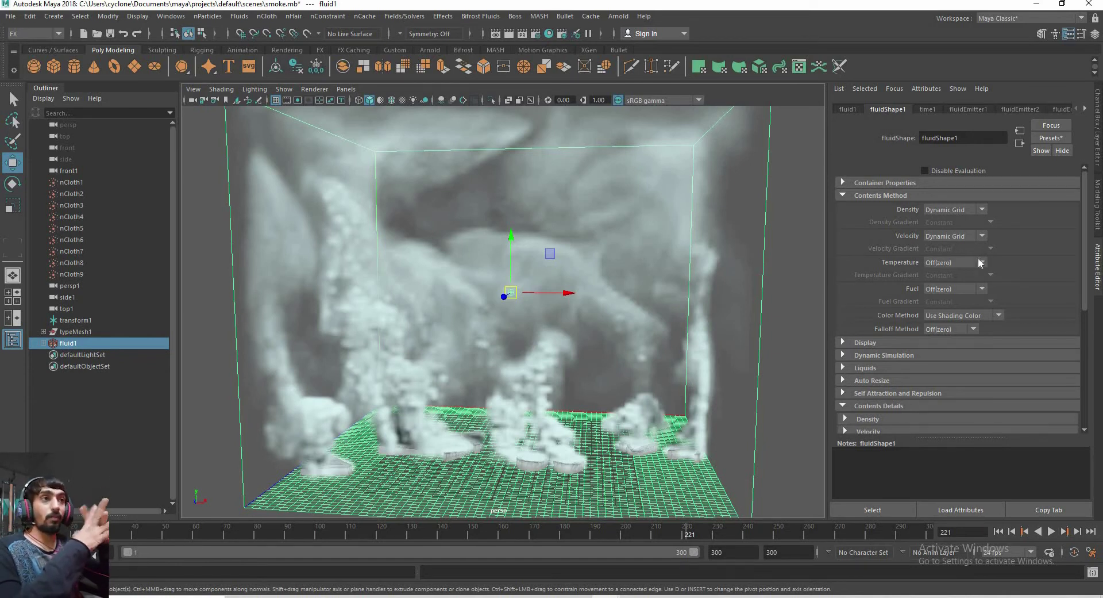
left_click(975, 297)
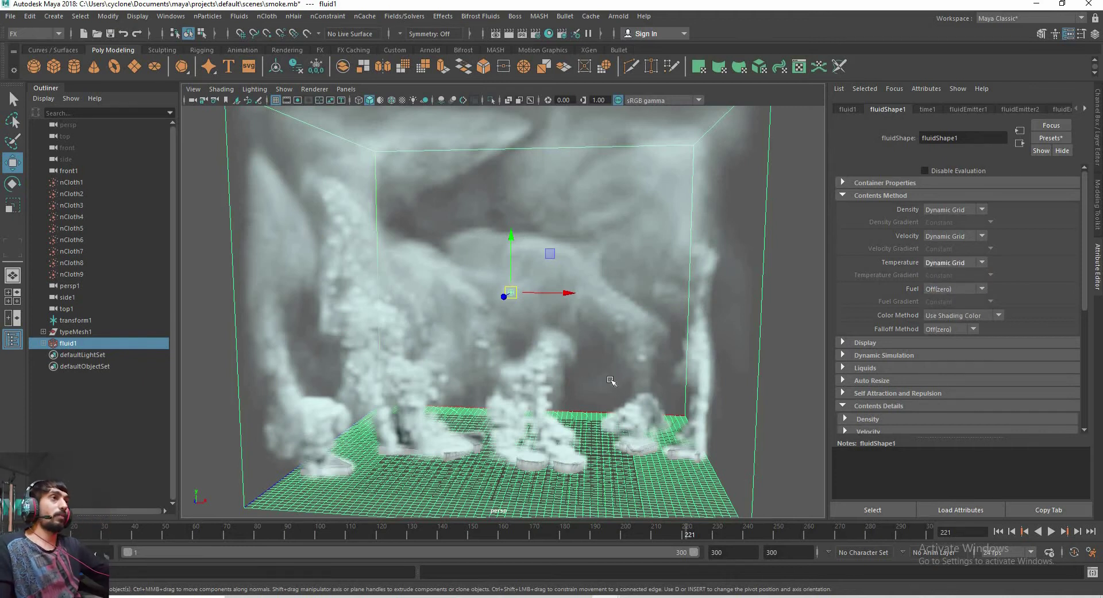
Replay the simulation from frame 1 to frame 299, viewing the glowing smoke up close
left_click_drag(611, 381, 604, 382, "alt")
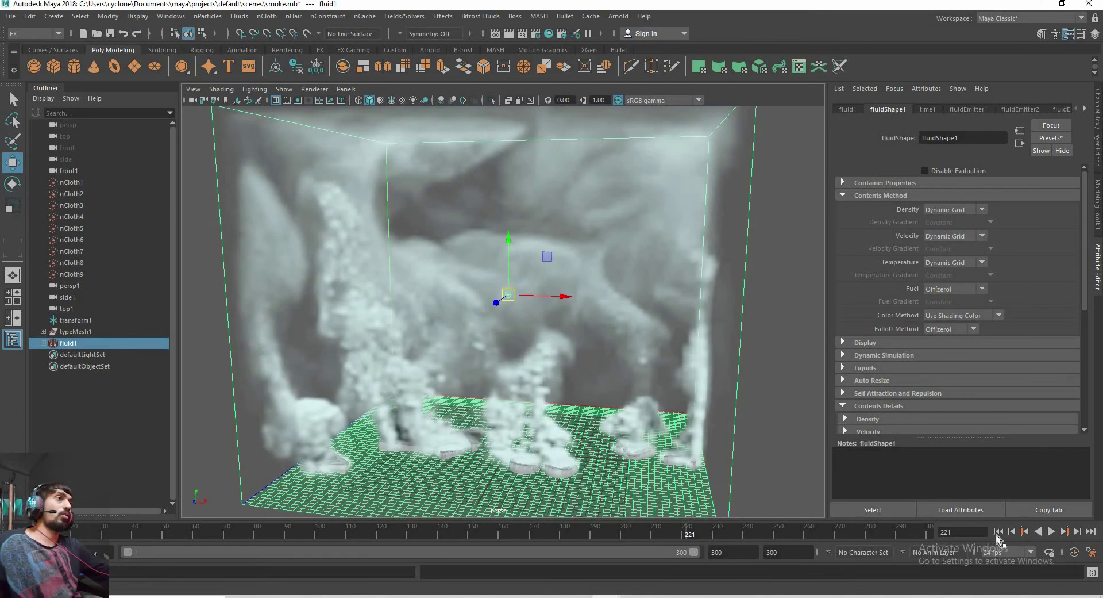
left_click(999, 532)
left_click_drag(611, 394, 378, 274, "alt")
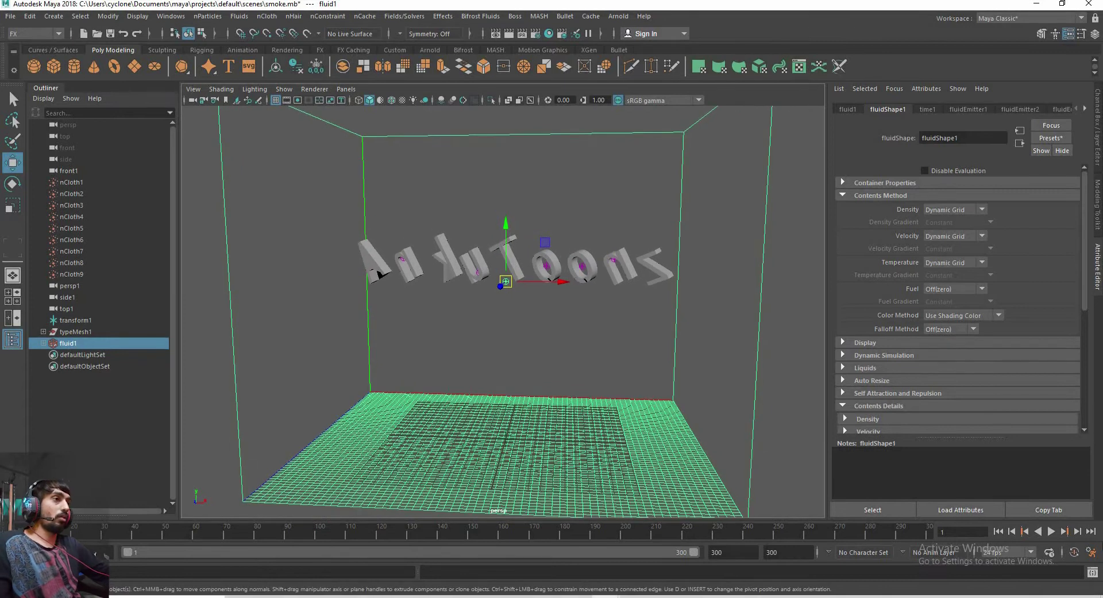
left_click(1053, 530)
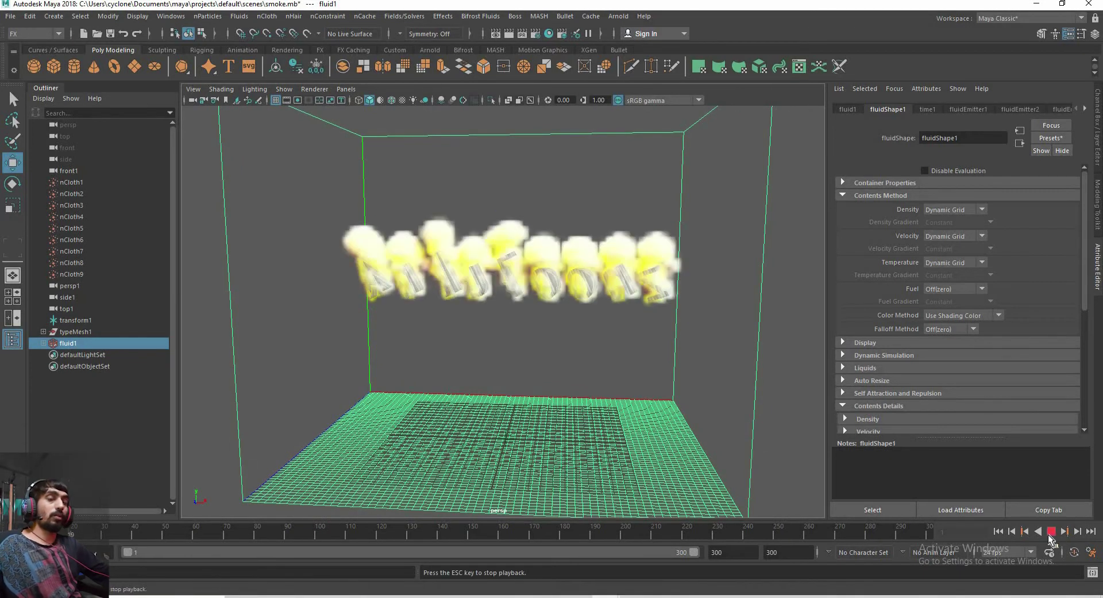
mouse_move(497, 402)
left_mouse_down("alt")
mouse_move(634, 430)
mouse_move(536, 427)
mouse_move(594, 396)
mouse_move(608, 428)
left_mouse_up("alt")
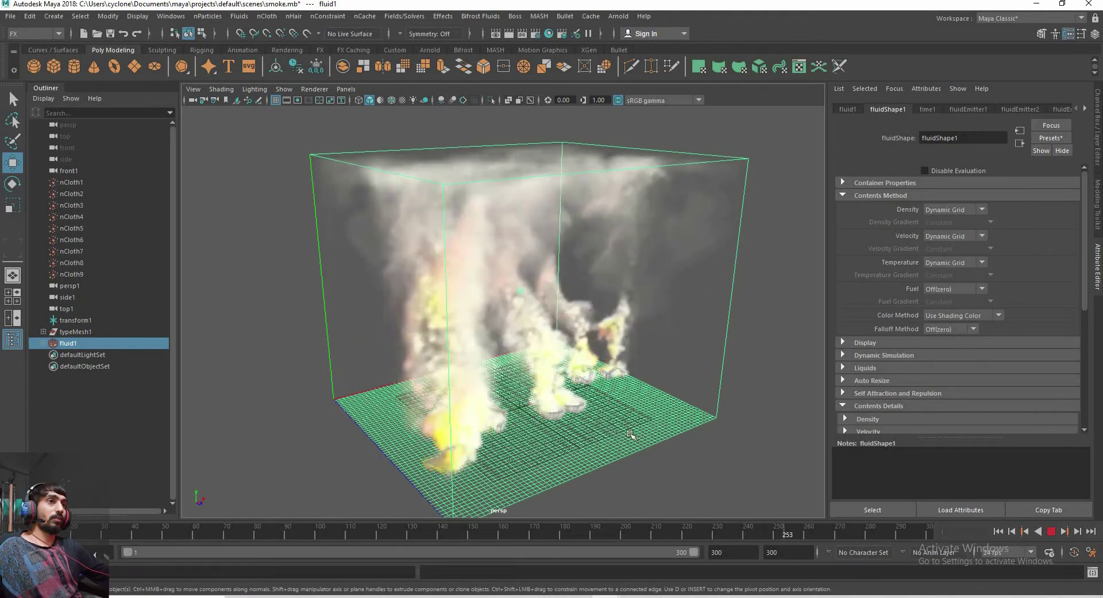
scroll(608, 428, "up", 3)
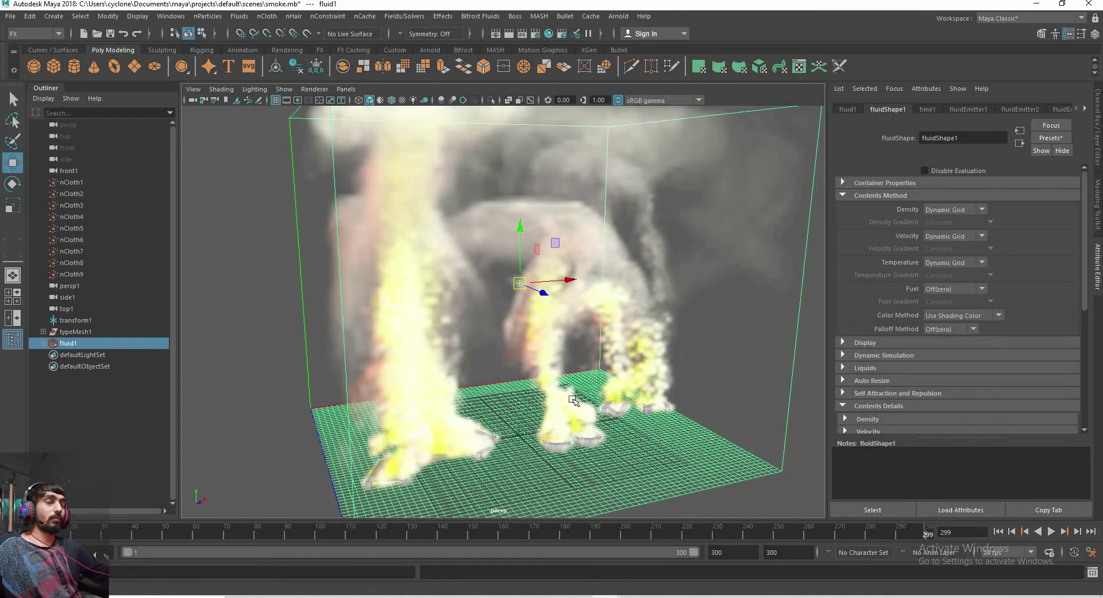
left_click_drag(573, 400, 597, 405, "alt")
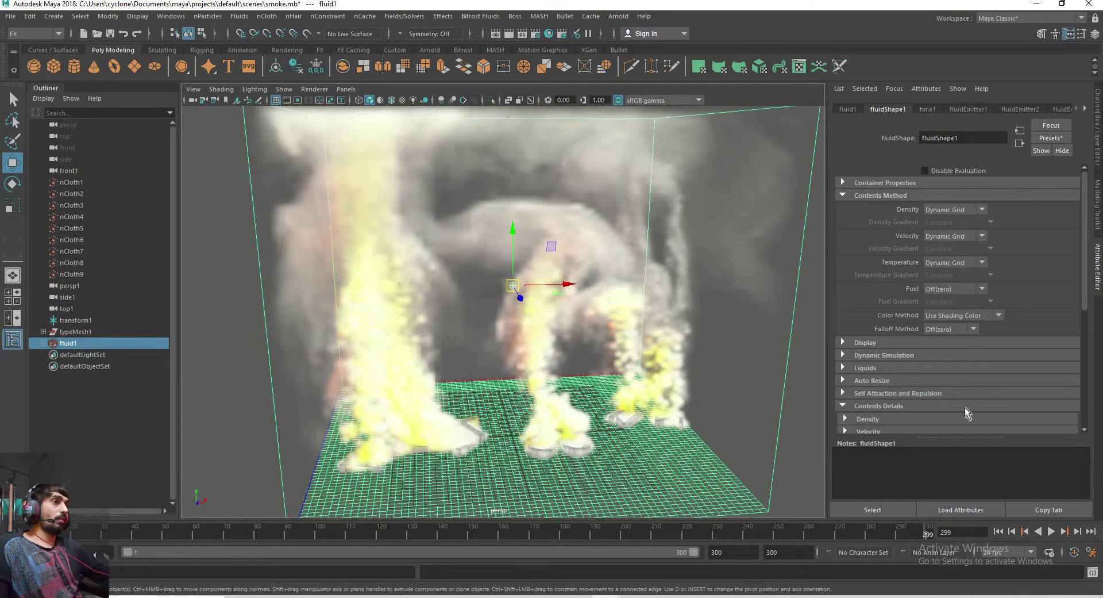
Lower Temperature Scale, set Buoyancy to -1.370 and Dissipation to 1.000, then replay the fire
left_click(854, 194)
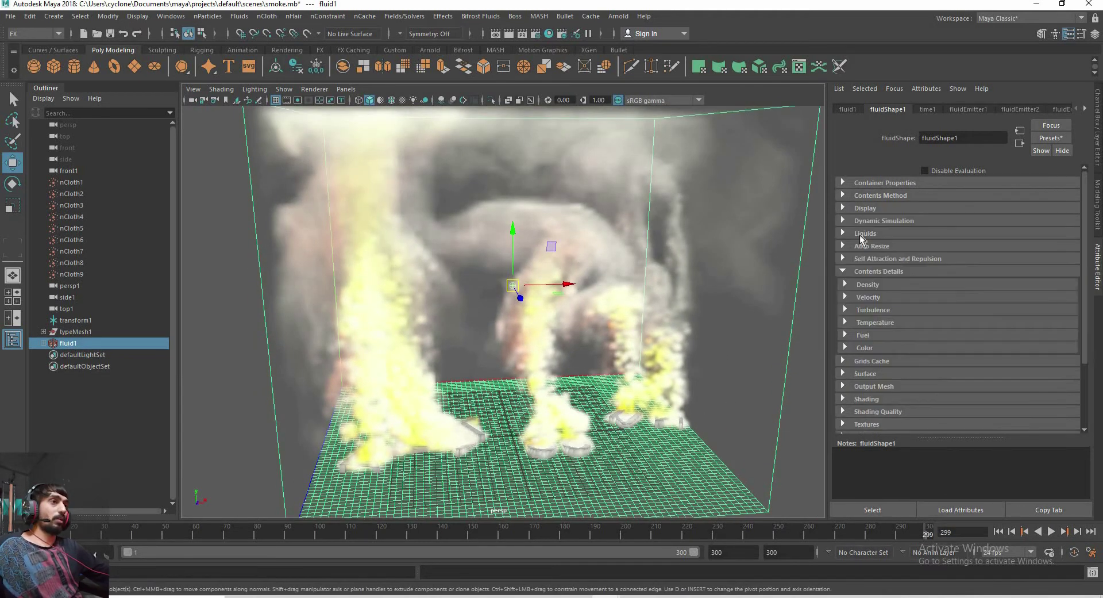
left_click(894, 324)
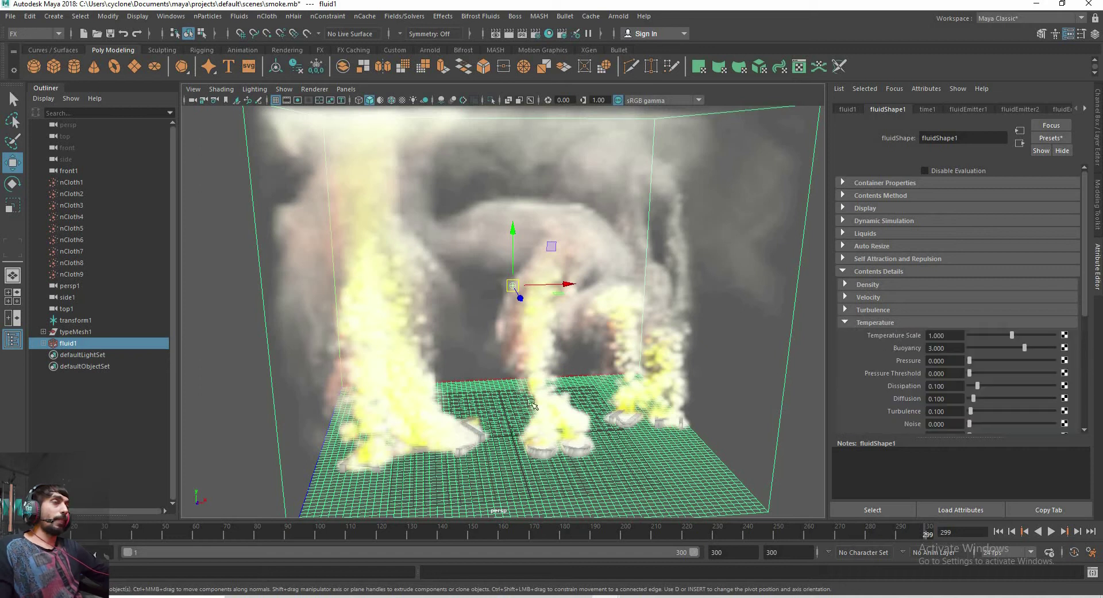
left_click_drag(577, 409, 591, 406, "alt")
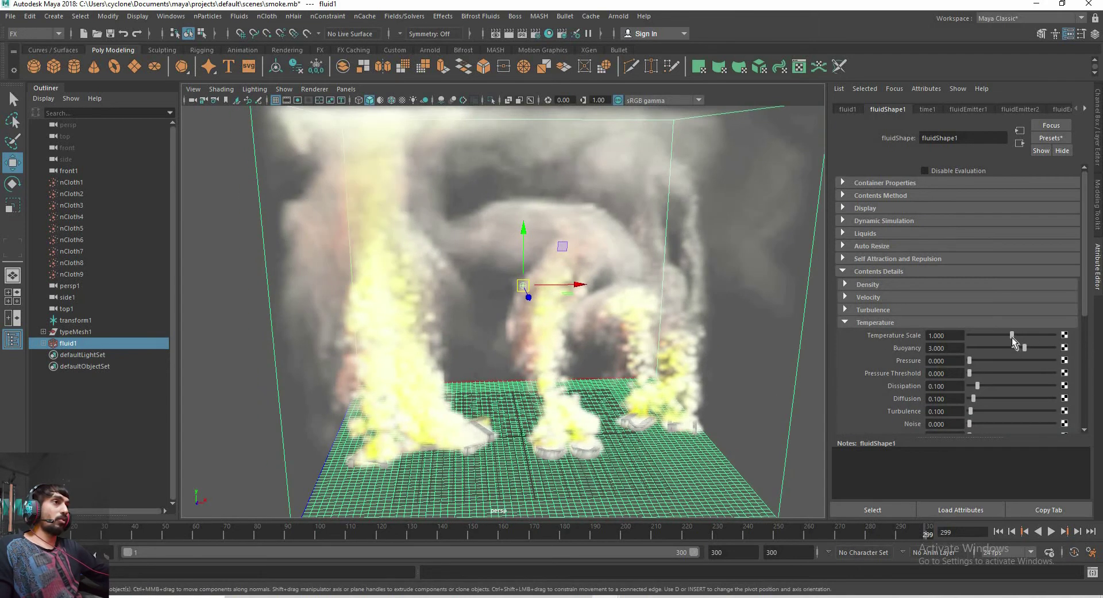
left_click_drag(1012, 335, 980, 333)
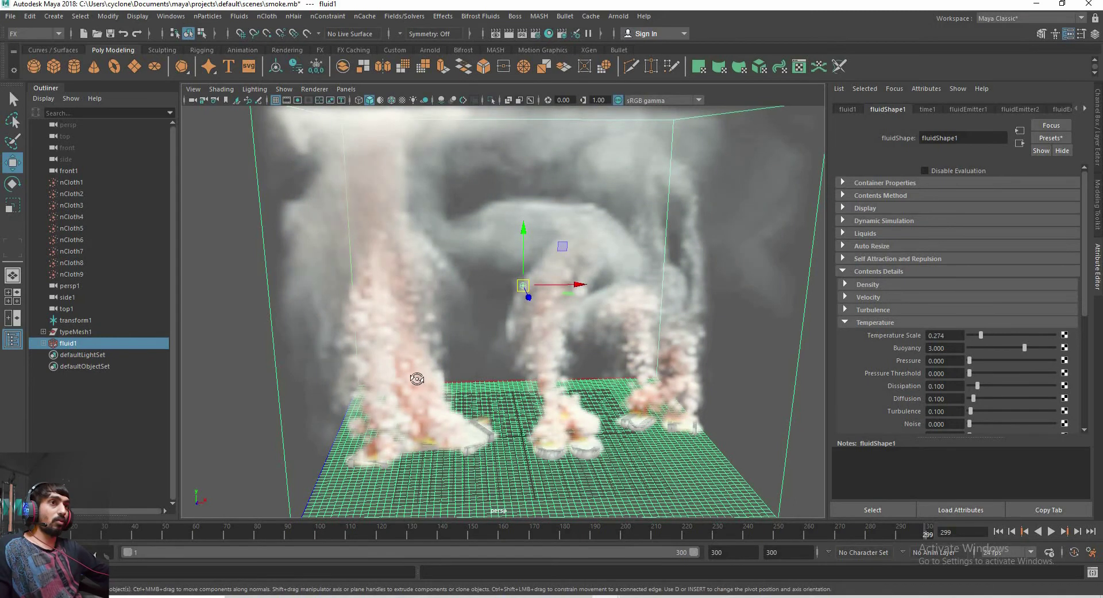
left_click_drag(419, 381, 520, 384, "alt")
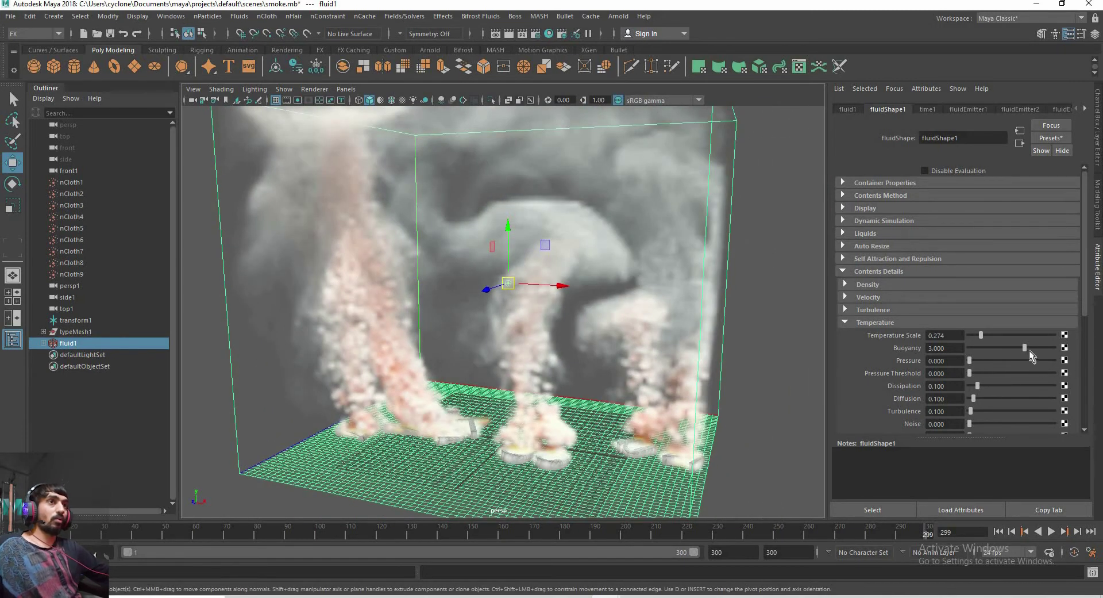
left_click_drag(1025, 347, 993, 346)
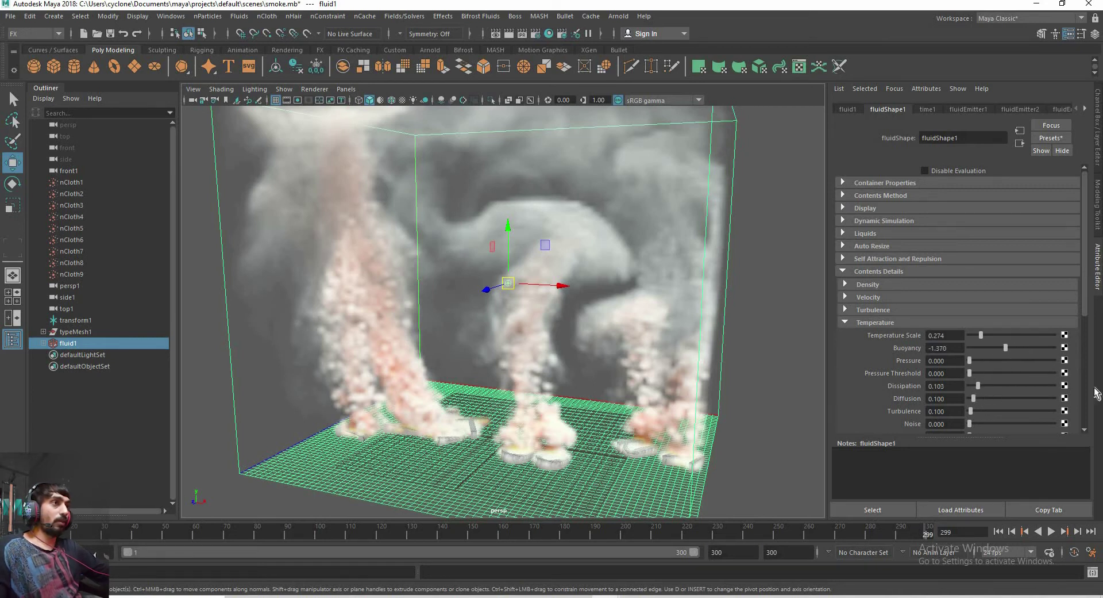
left_click_drag(978, 386, 1055, 387)
left_click_drag(632, 384, 652, 386, "alt")
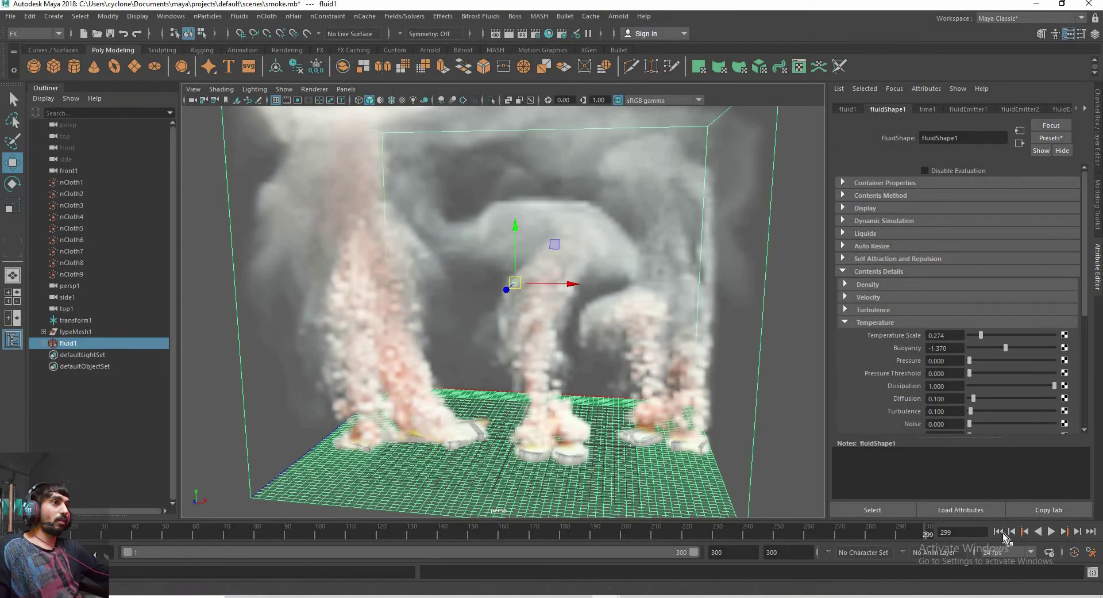
left_click(1051, 531)
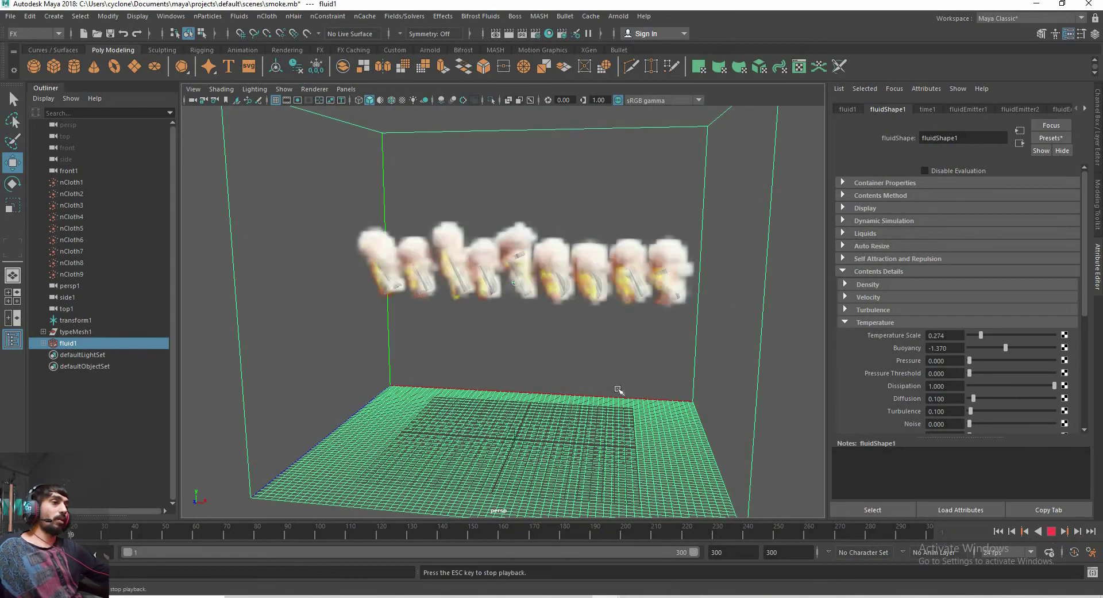
mouse_move(641, 392)
left_mouse_down("alt")
mouse_move(654, 463)
mouse_move(574, 437)
left_mouse_up("alt")
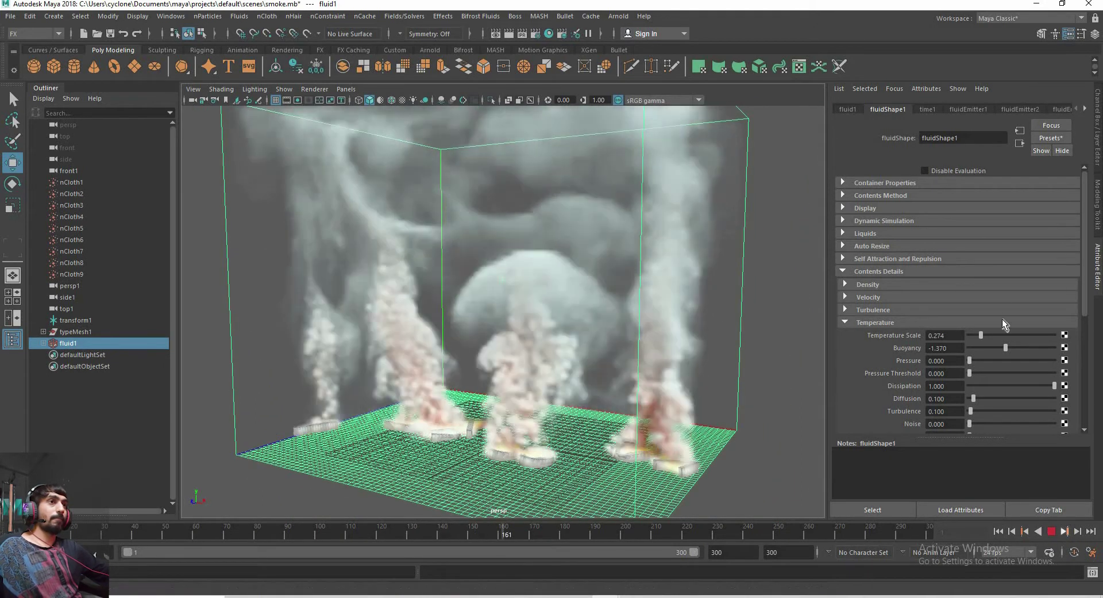
key("Escape")
Settle Temperature Scale at 0.370 and replay the fire, ending facing the AnkuToons text
left_click_drag(982, 335, 984, 334)
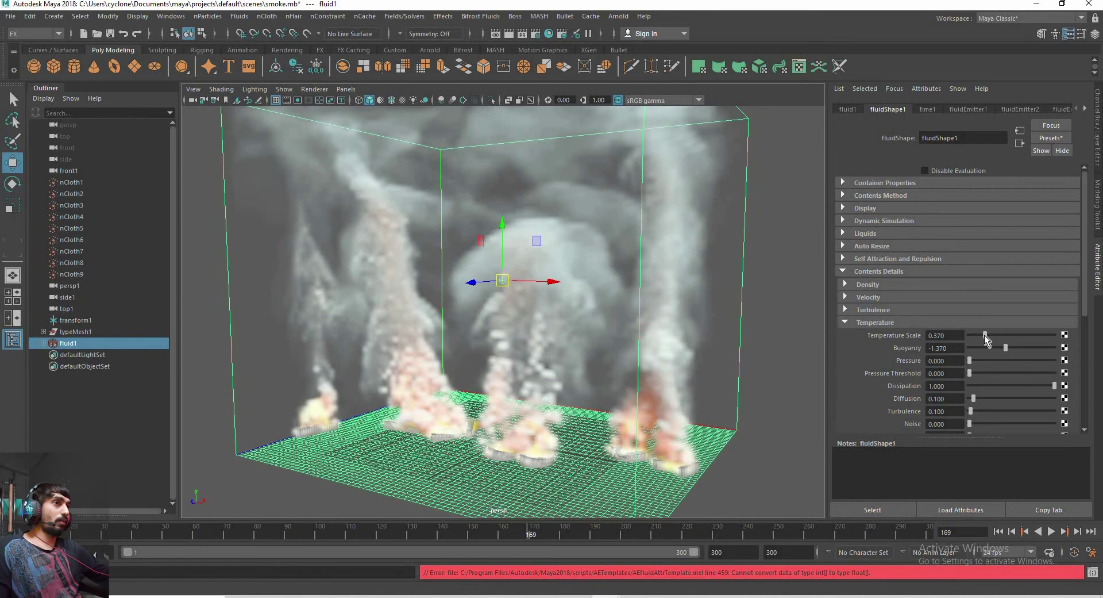
mouse_move(574, 437)
left_mouse_down("alt")
mouse_move(595, 416)
mouse_move(580, 422)
left_mouse_up("alt")
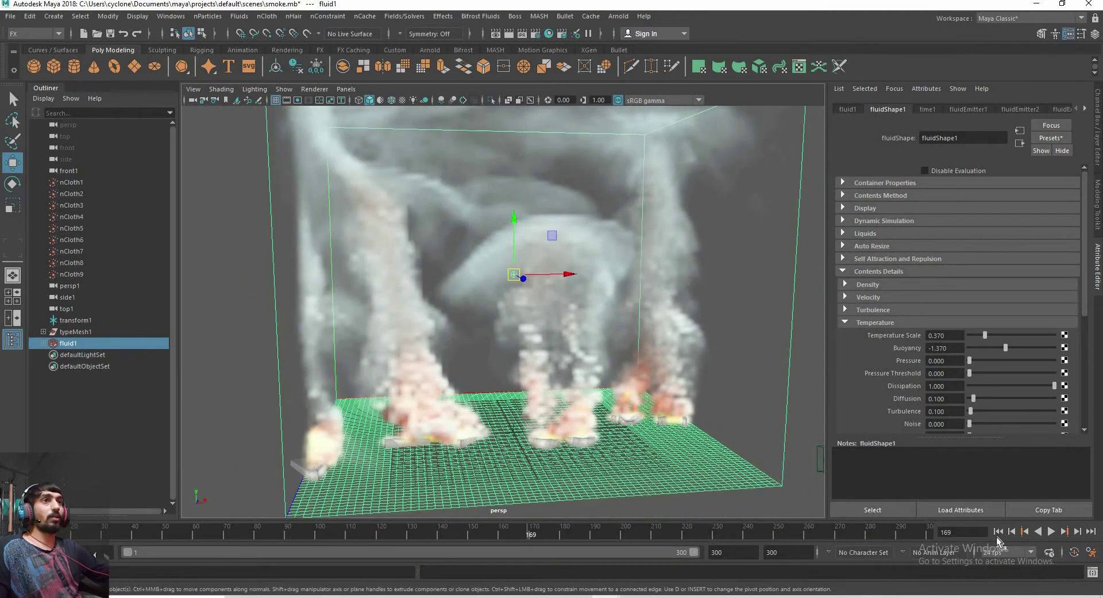
left_click(1050, 533)
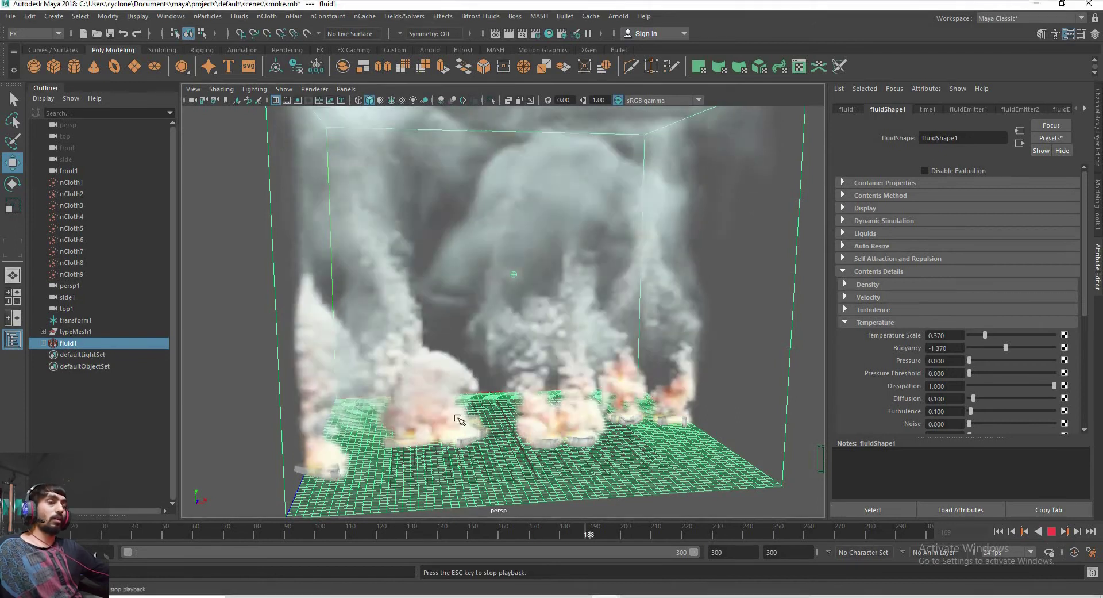
left_click_drag(465, 420, 546, 435, "alt")
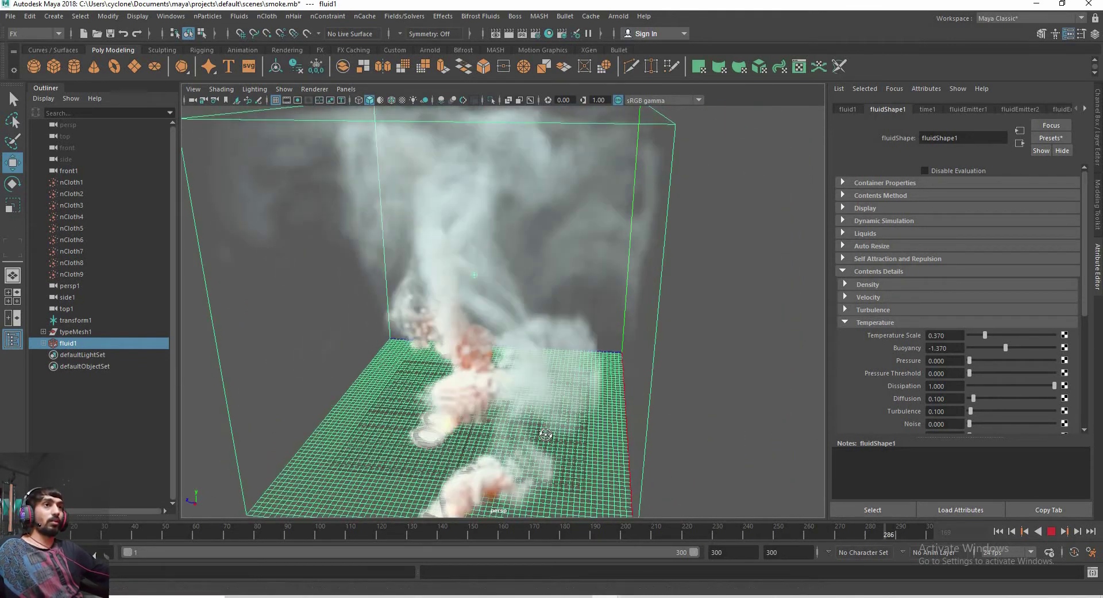
key("Escape")
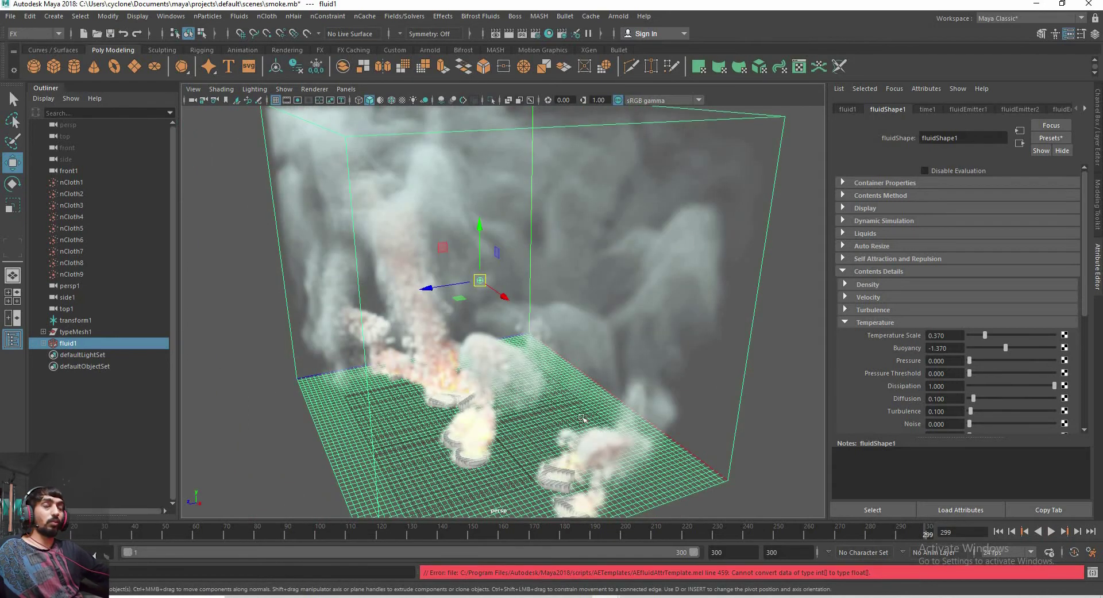
mouse_move(630, 426)
left_mouse_down("alt")
mouse_move(607, 366)
mouse_move(579, 381)
left_mouse_up("alt")
Replay the fire from frame 1 to frame 298, then drop Temperature Scale to 0.274
left_click(998, 532)
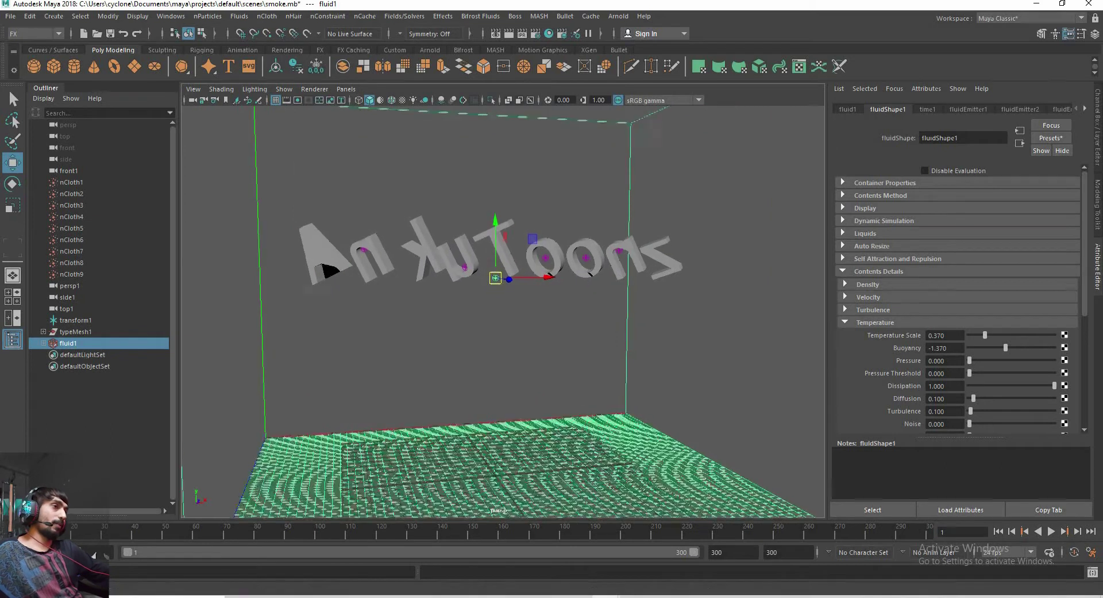
left_click(1054, 532)
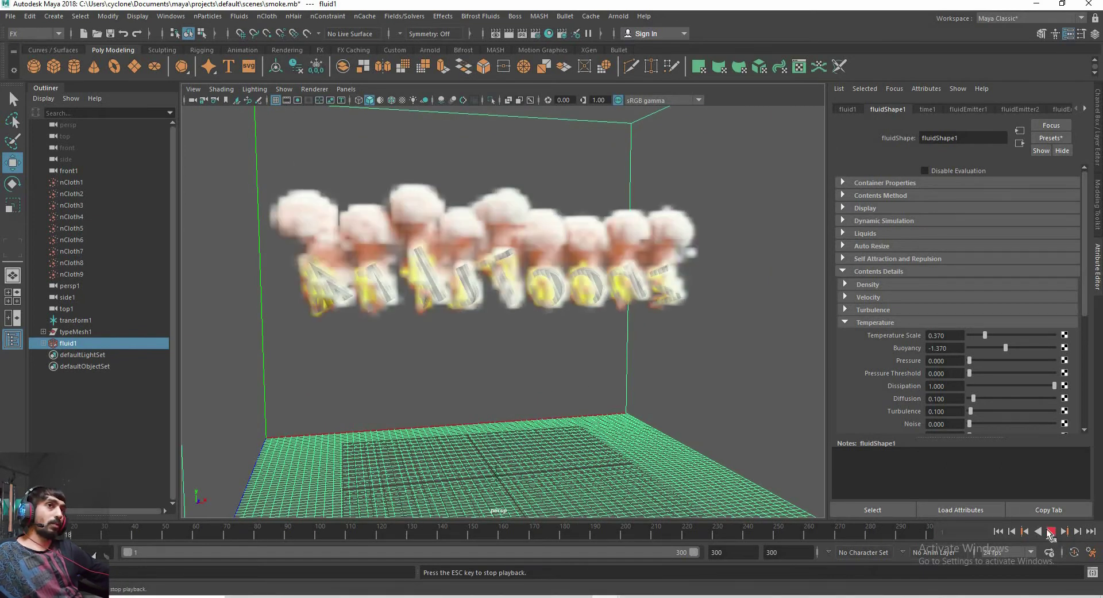
mouse_move(643, 402)
left_mouse_down("alt")
mouse_move(665, 415)
mouse_move(586, 440)
mouse_move(510, 385)
mouse_move(612, 405)
mouse_move(581, 402)
left_mouse_up("alt")
left_click(1052, 531)
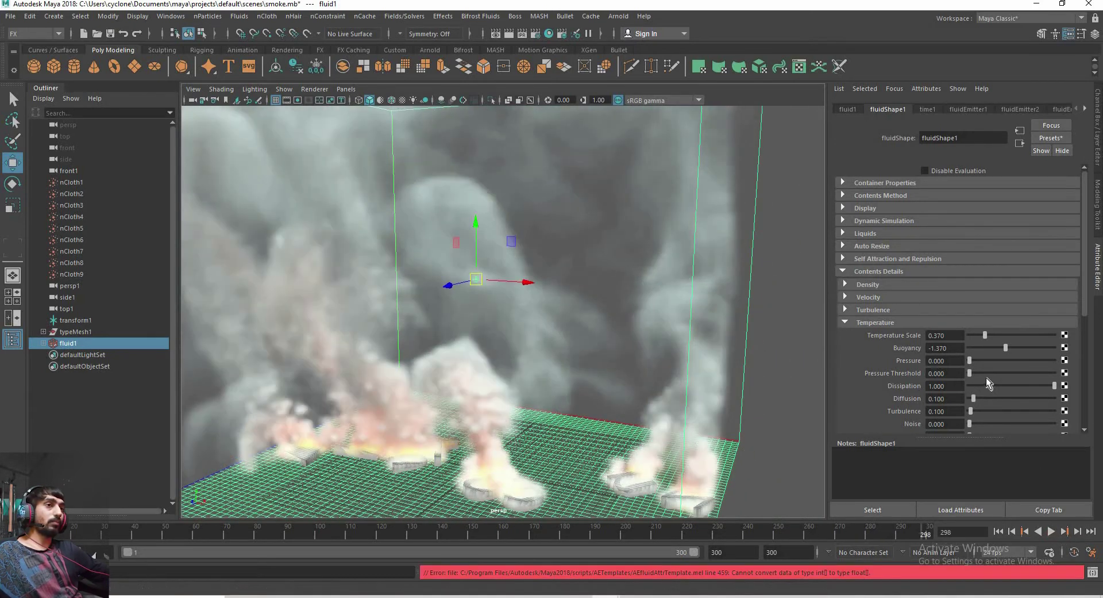
left_click_drag(985, 335, 982, 338)
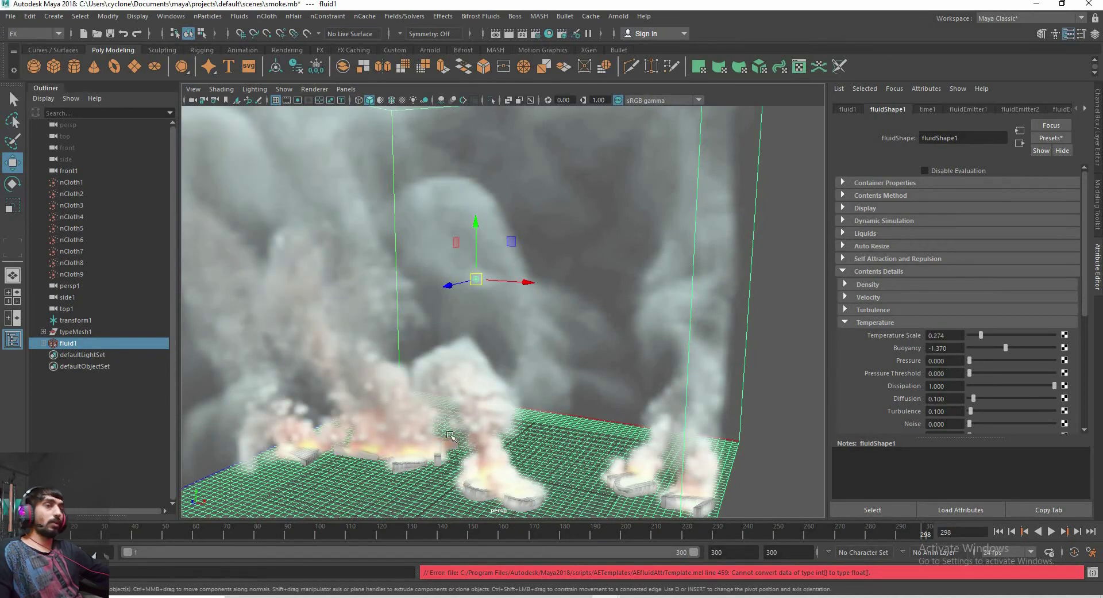
left_click_drag(468, 438, 500, 442, "alt")
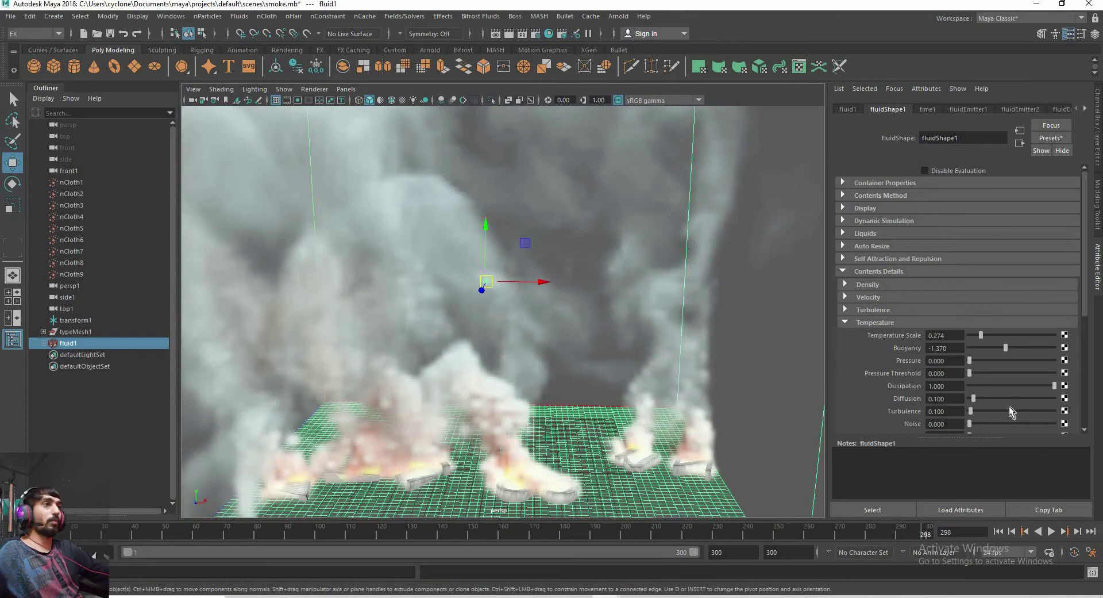
scroll(1011, 412, "down", 2)
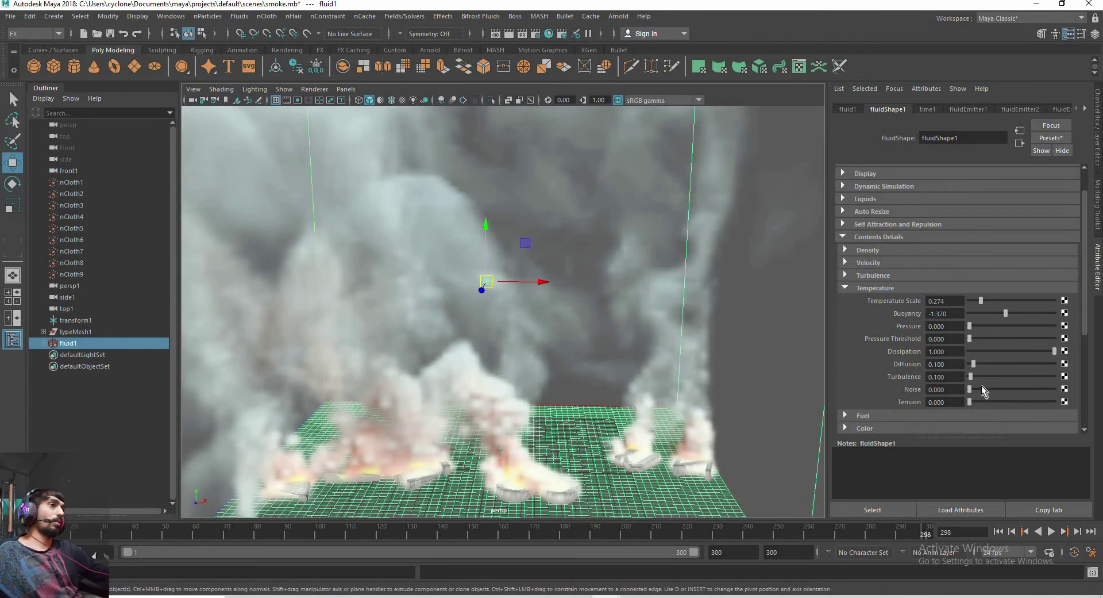
Collapse the Temperature, Self Attraction and Repulsion, and Contents Details sections of fluidShape1
left_click(863, 289)
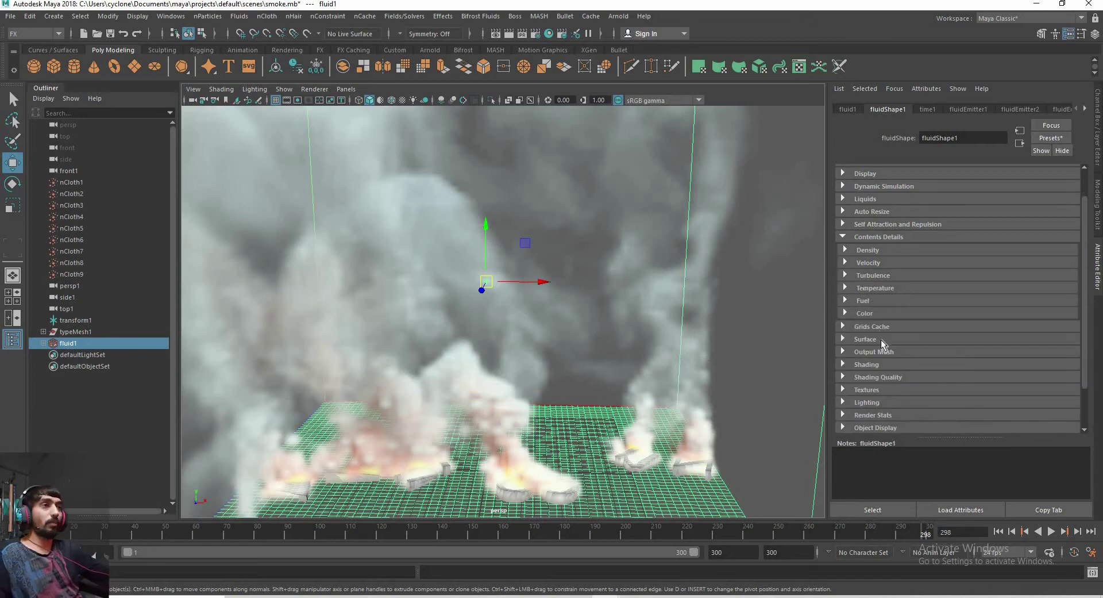
scroll(883, 344, "down", 3)
scroll(913, 404, "up", 4)
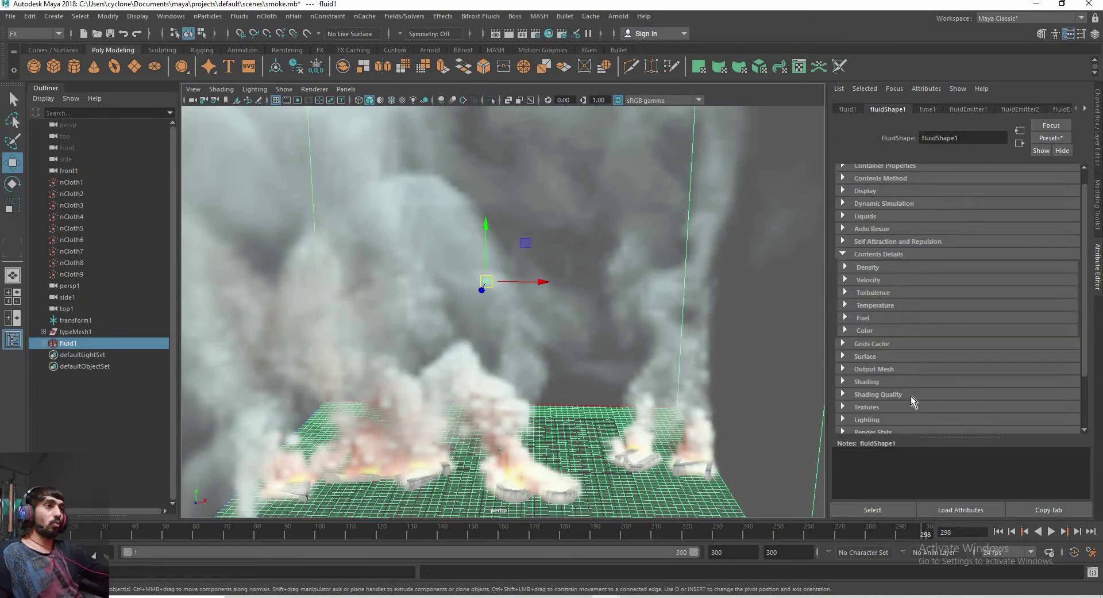
scroll(914, 402, "up", 1)
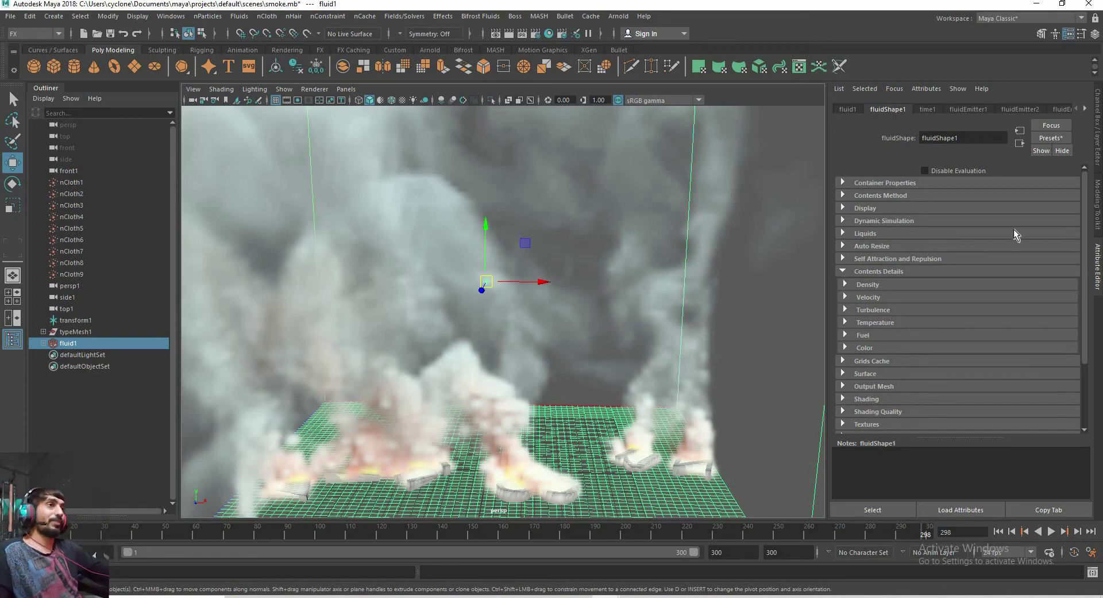
scroll(1014, 234, "down", 3)
scroll(1010, 278, "down", 2)
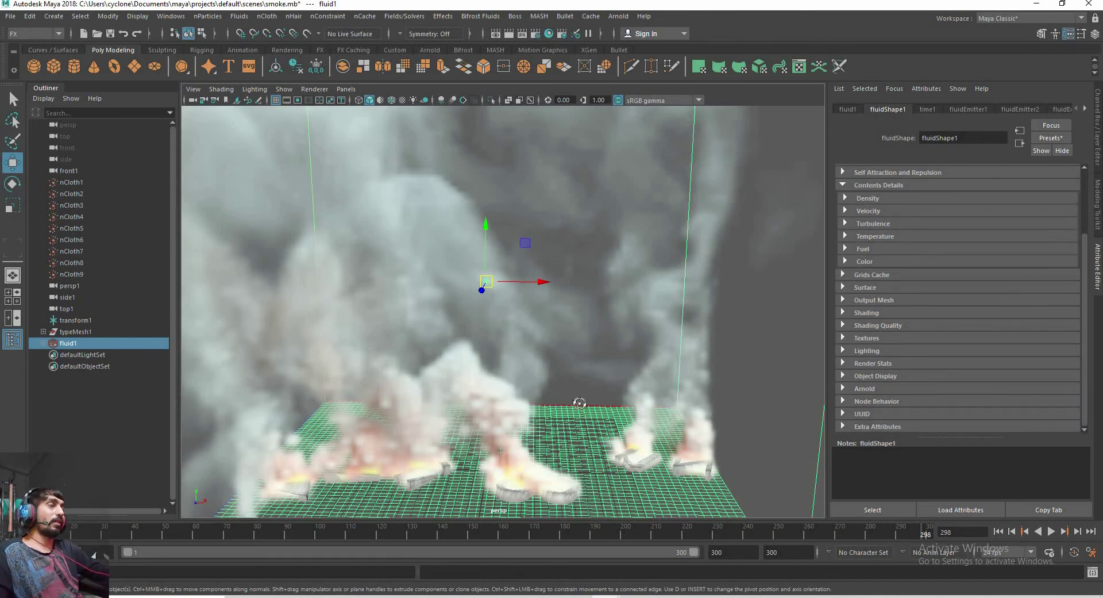
mouse_move(579, 402)
left_mouse_down("alt")
mouse_move(721, 410)
mouse_move(616, 357)
mouse_move(653, 358)
mouse_move(636, 373)
mouse_move(649, 362)
left_mouse_up("alt")
left_click(844, 171)
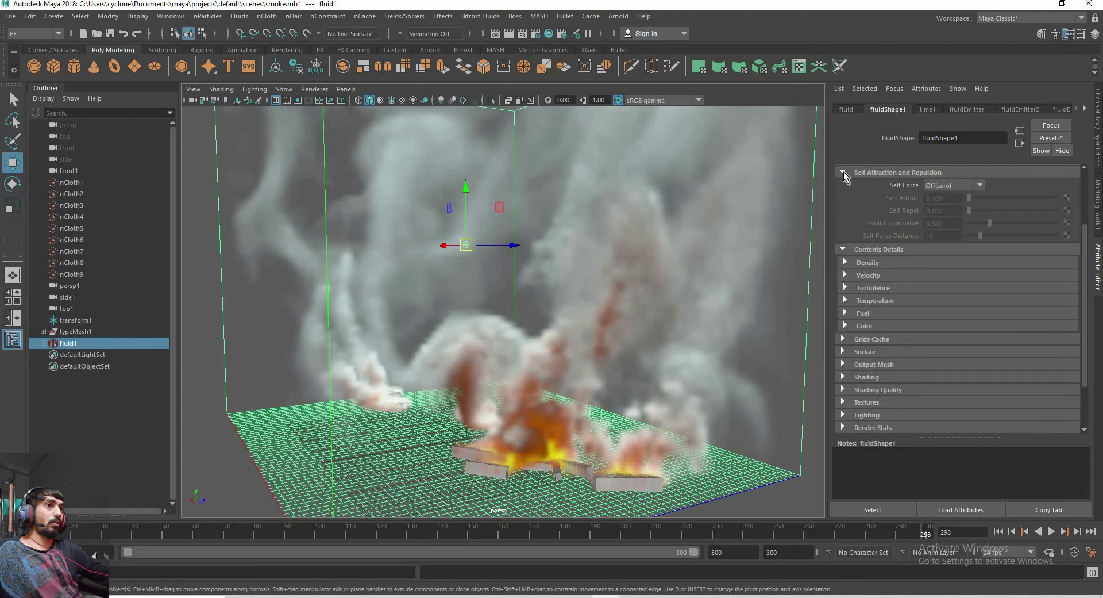
left_click(844, 171)
left_click(843, 185)
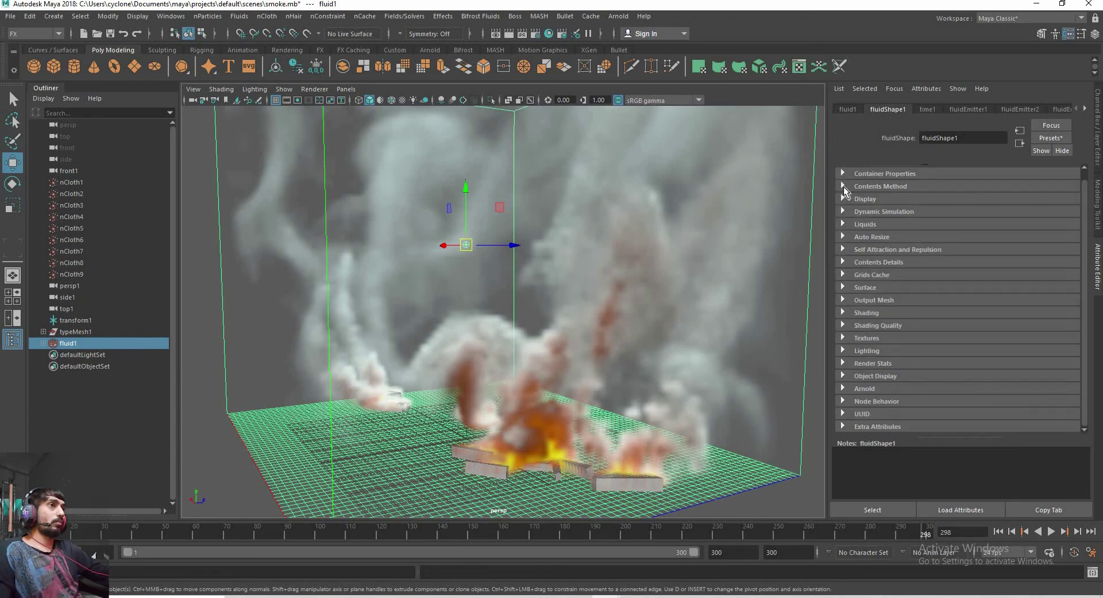
Check Auto Resize on fluidShape1 and replay the fire twice from frame 1
left_click(846, 238)
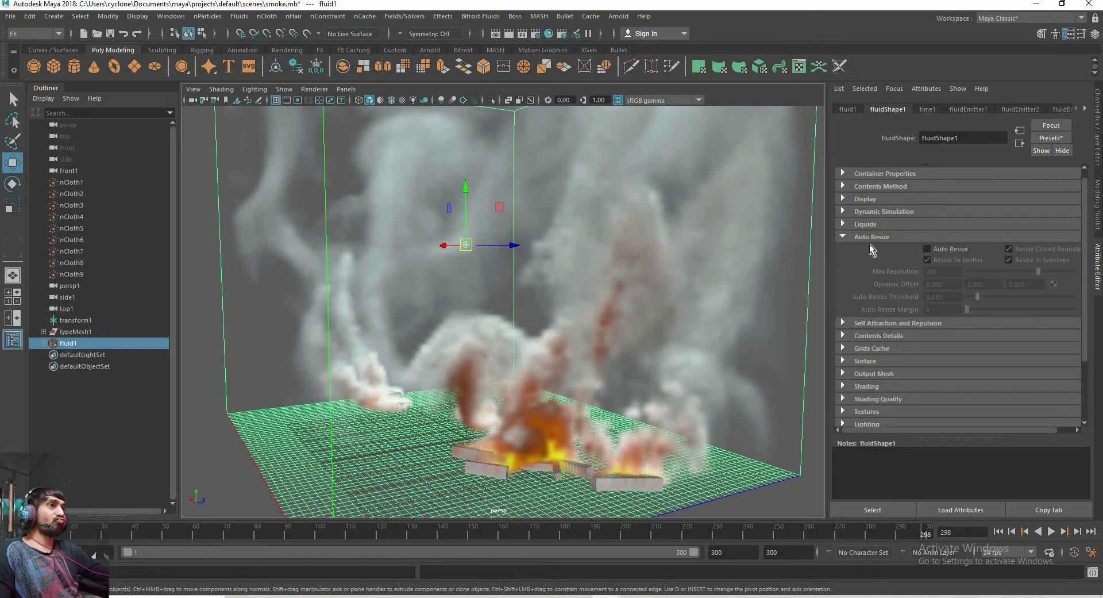
left_click(934, 252)
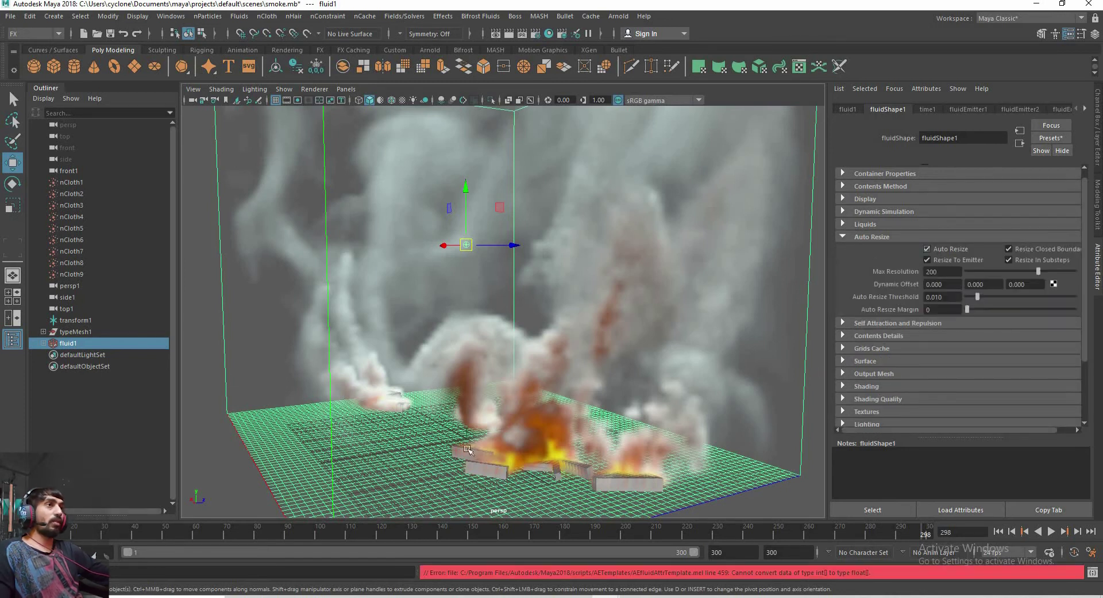
key("alt+shift+v")
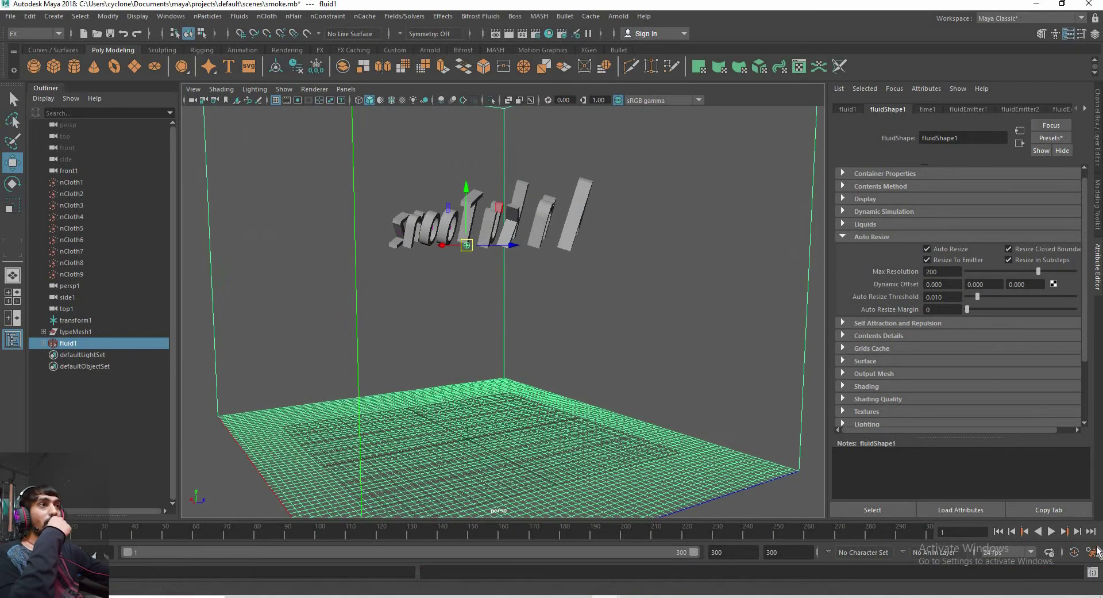
left_click(1051, 531)
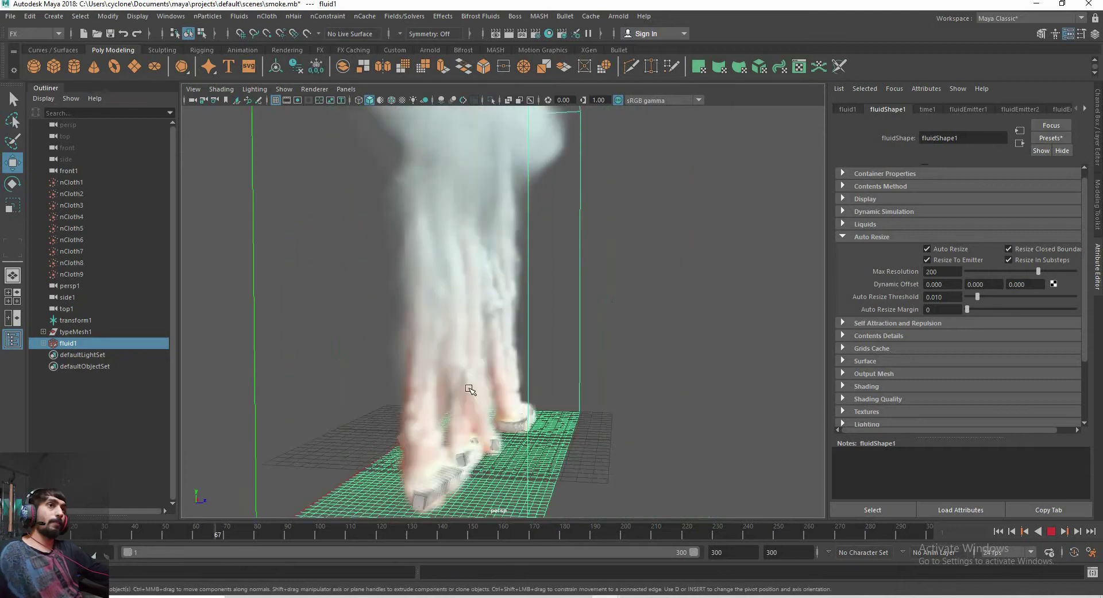
mouse_move(502, 364)
left_mouse_down("alt")
mouse_move(527, 422)
mouse_move(496, 430)
mouse_move(691, 441)
left_mouse_up("alt")
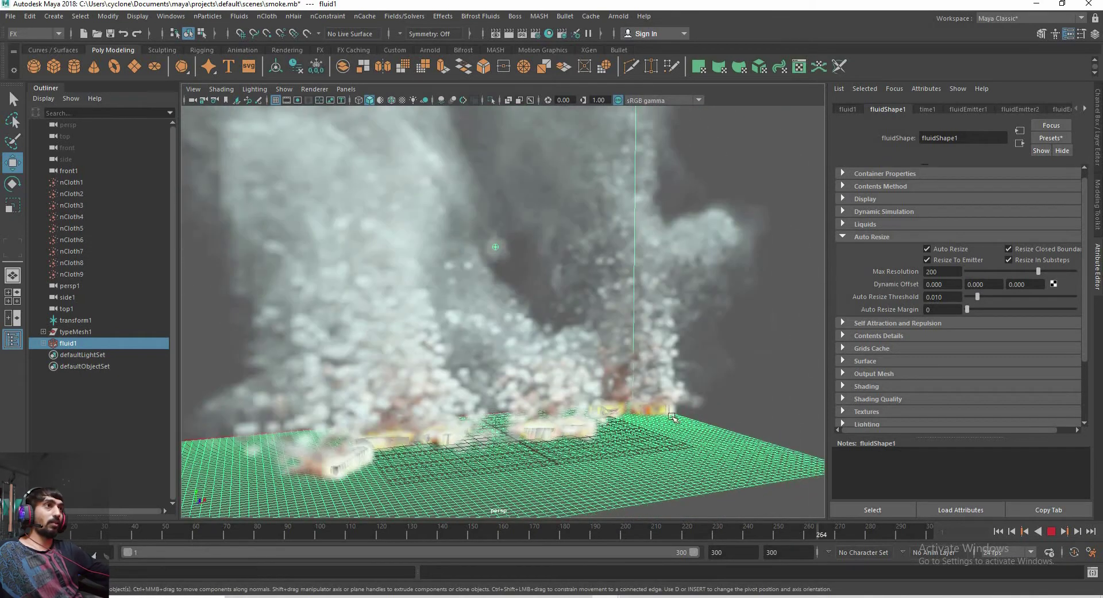
key("Escape")
key("f")
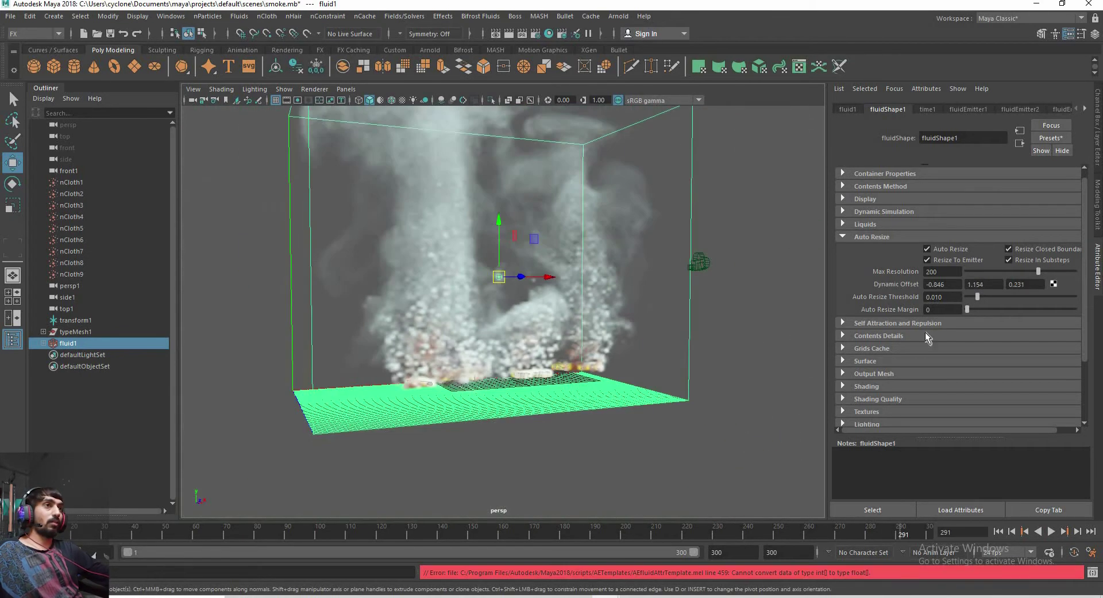
left_click(998, 532)
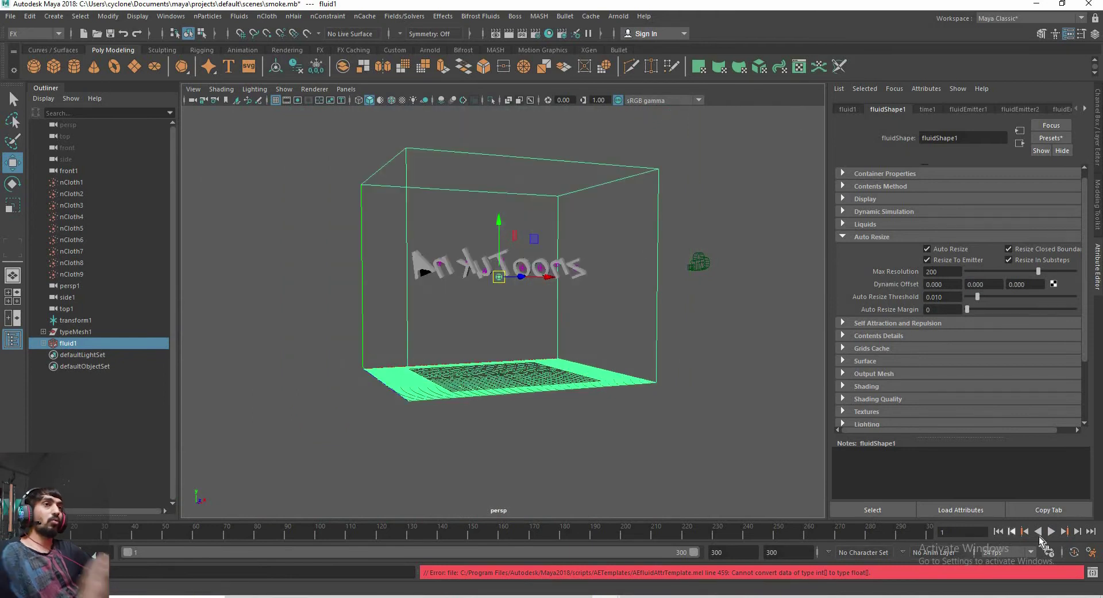
left_click(1050, 531)
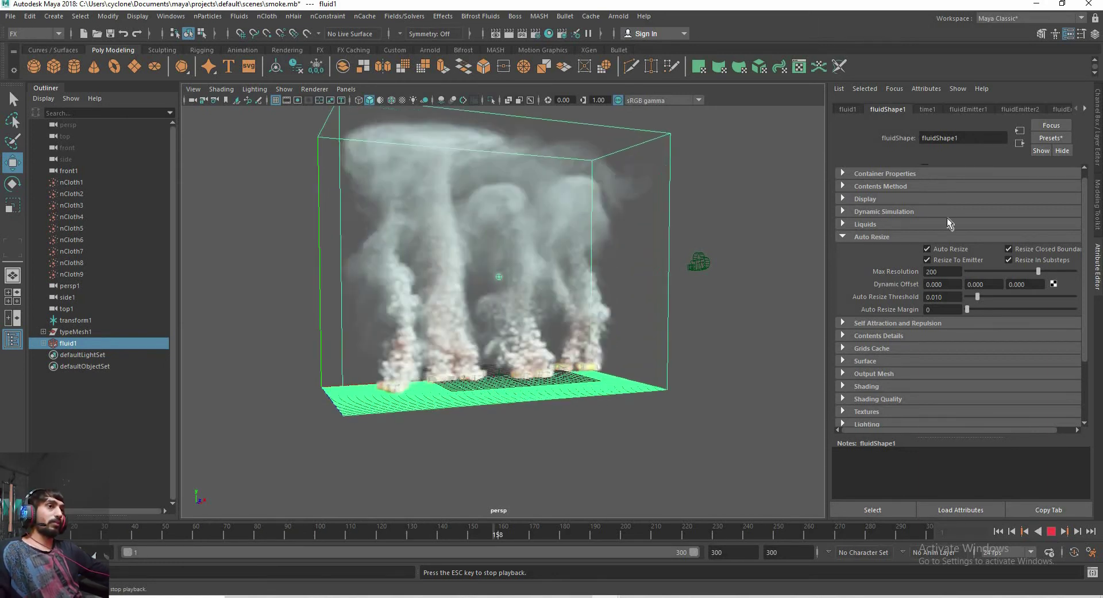
Turn Auto Resize off and replay the smoke from the start for comparison
key("Escape")
left_click(927, 249)
left_click(998, 532)
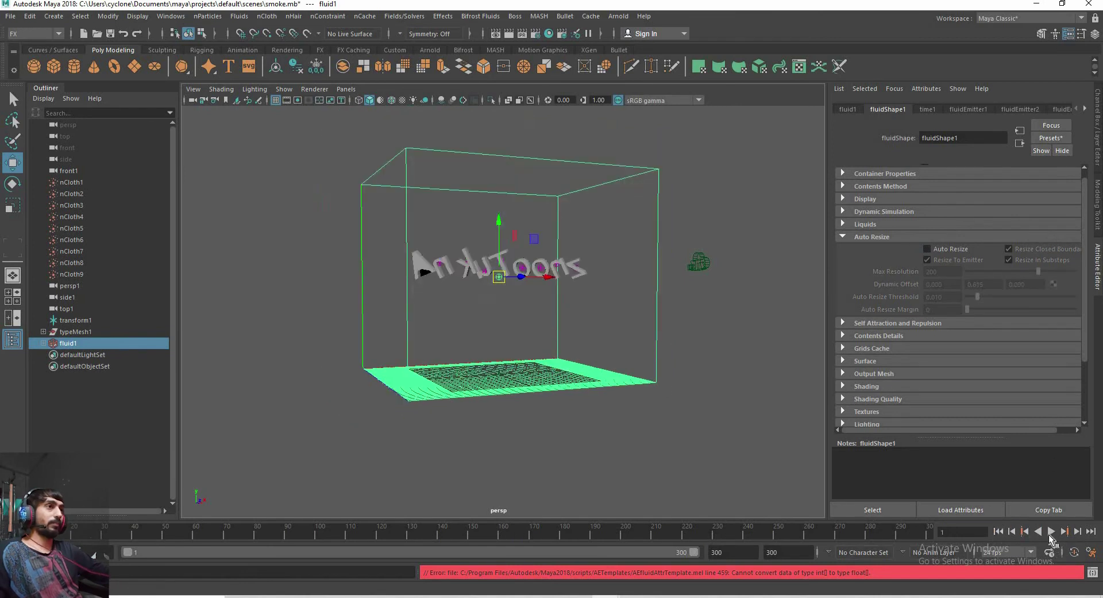
left_click(1051, 531)
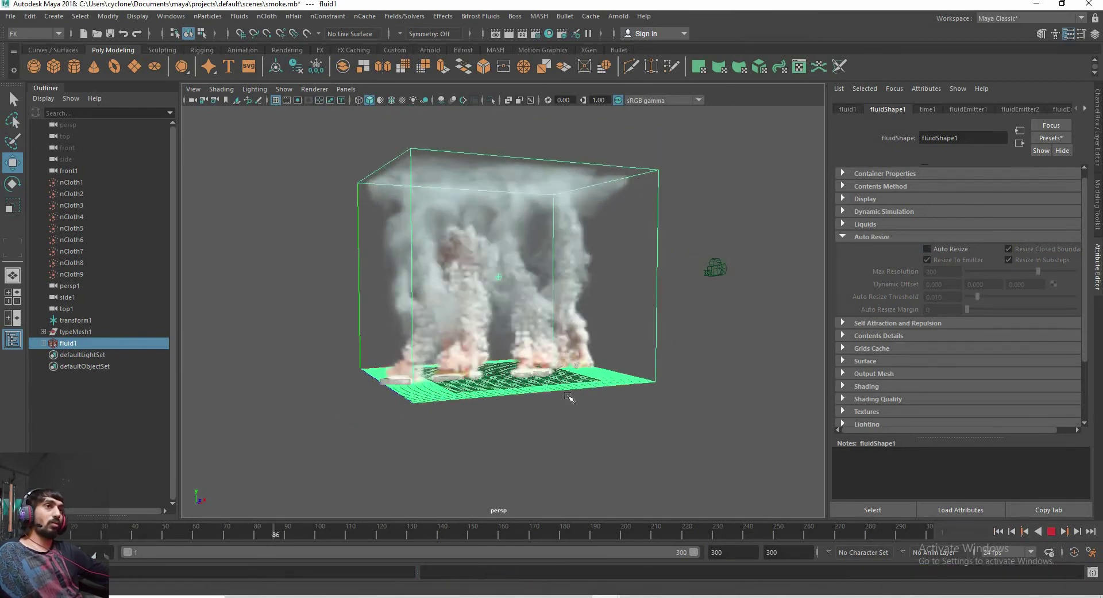
mouse_move(567, 395)
left_mouse_down("alt")
mouse_move(522, 398)
mouse_move(635, 447)
left_mouse_up("alt")
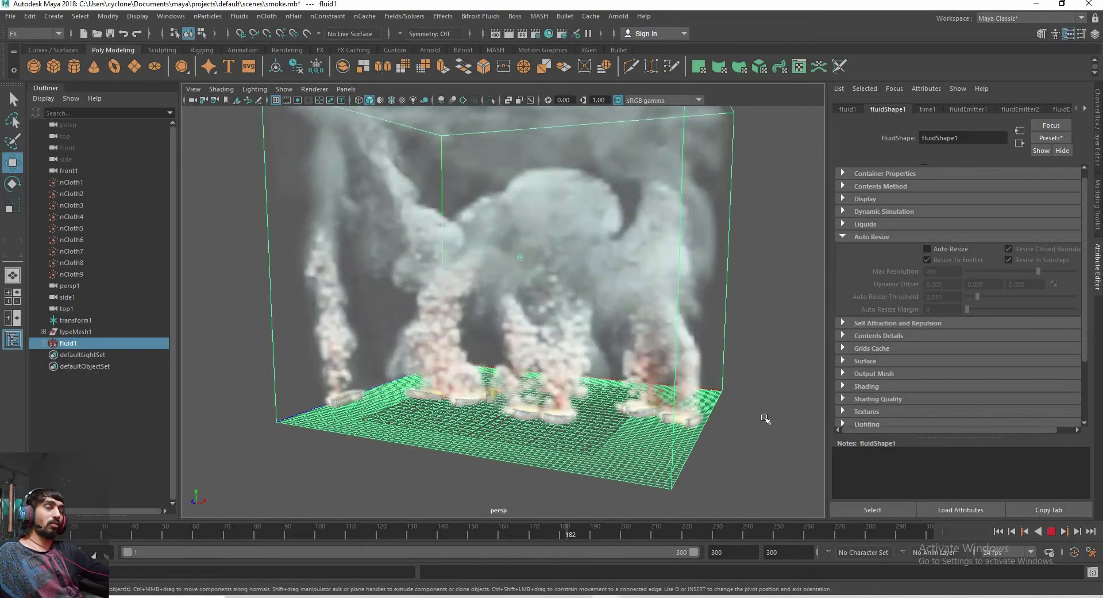
mouse_move(516, 393)
left_mouse_down("alt")
mouse_move(711, 401)
mouse_move(544, 408)
mouse_move(602, 415)
left_mouse_up("alt")
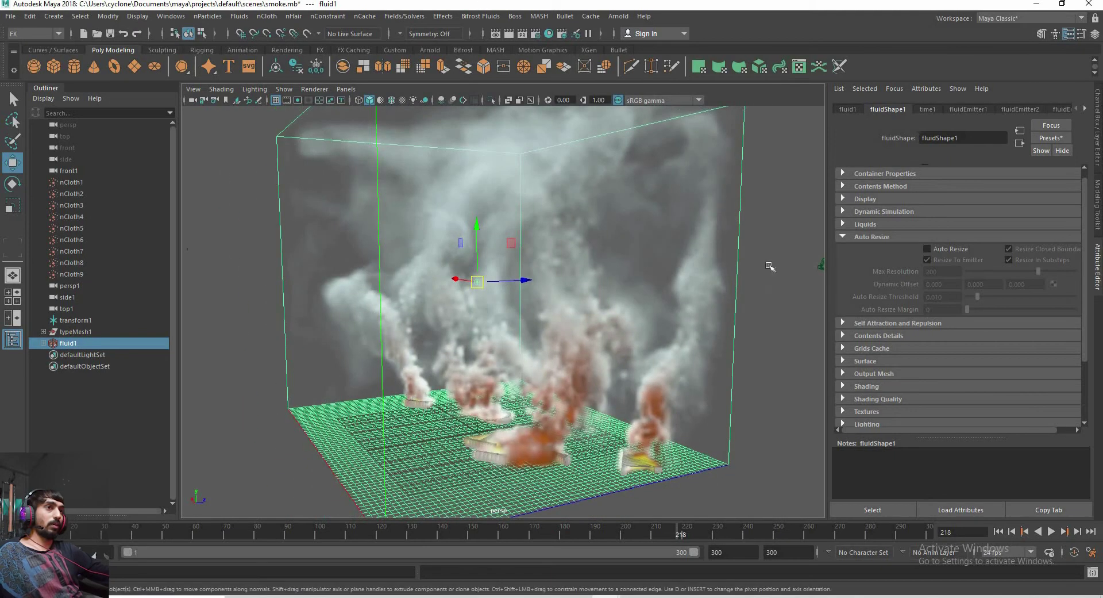
Re-enable Auto Resize, replay to frame 143, and collapse the Auto Resize section
left_click(856, 238)
left_click(856, 238)
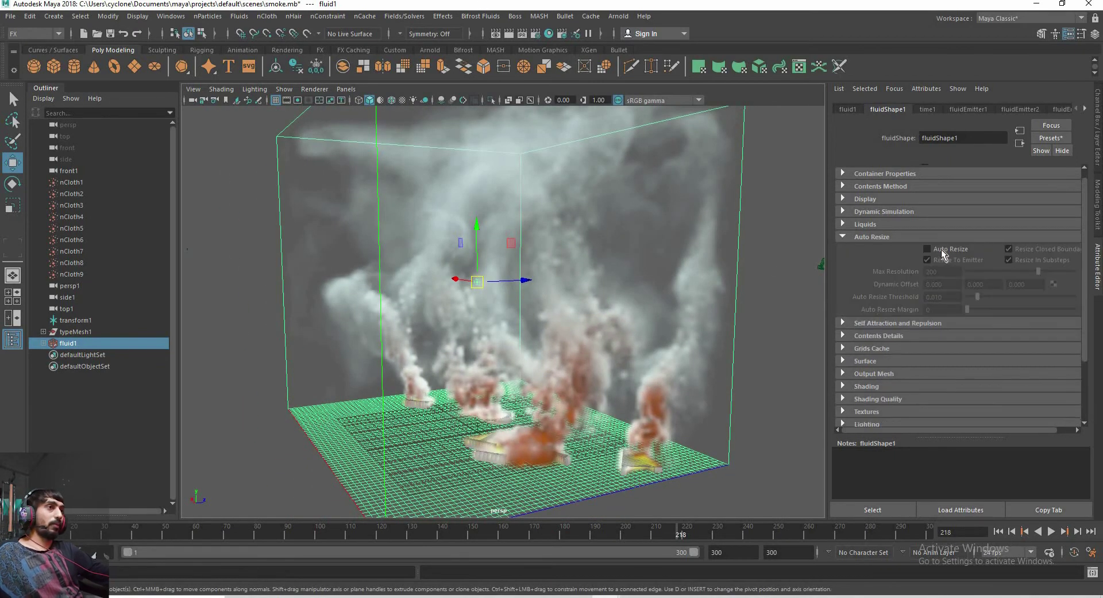
left_click(926, 248)
left_click(1001, 532)
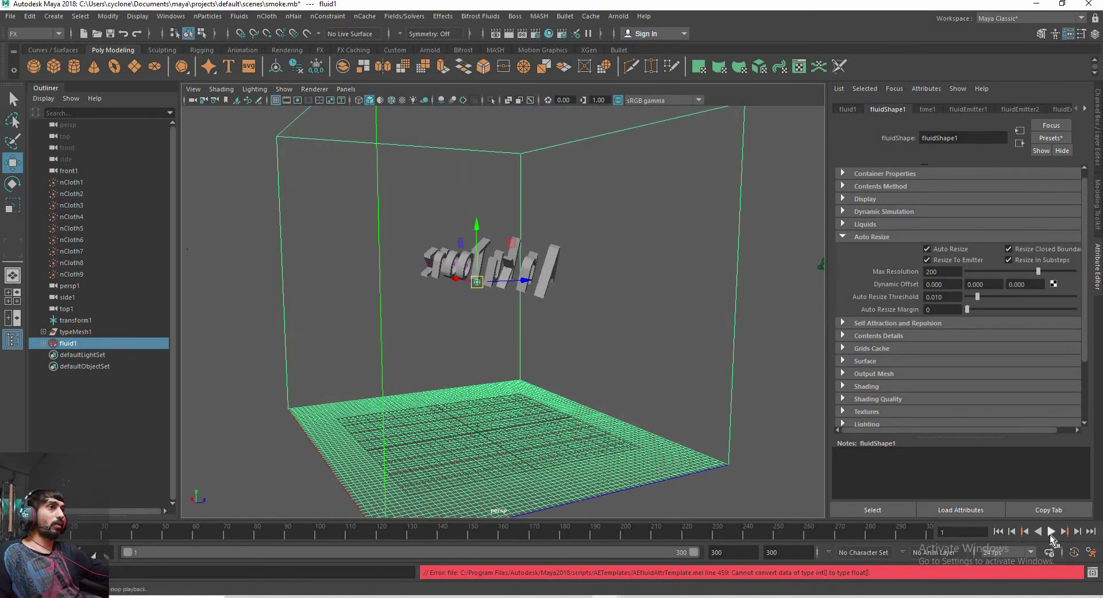
left_click(1050, 532)
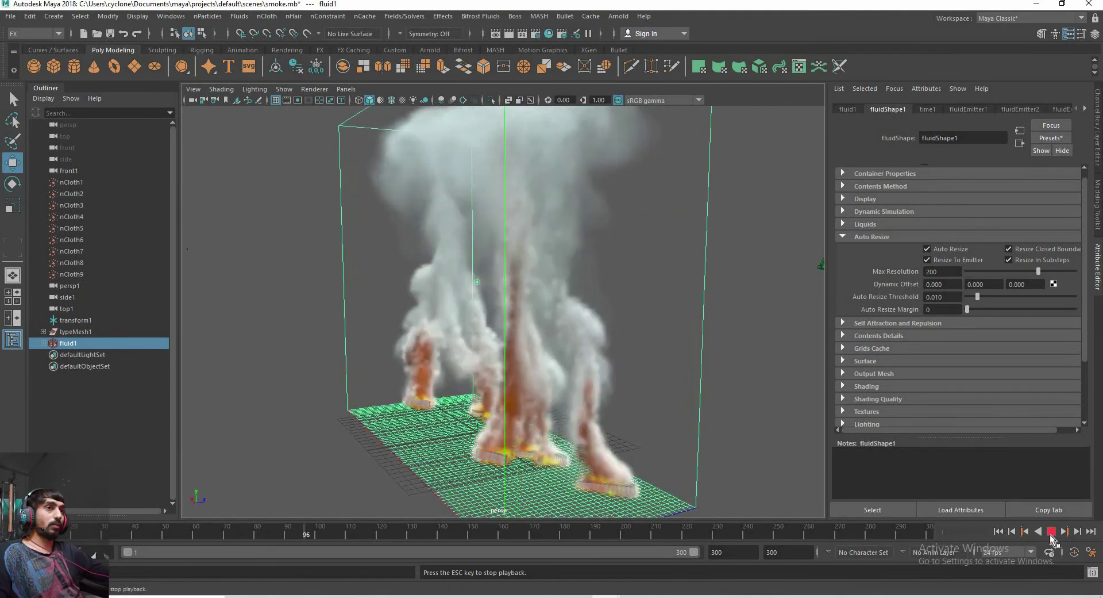
left_click(1051, 532)
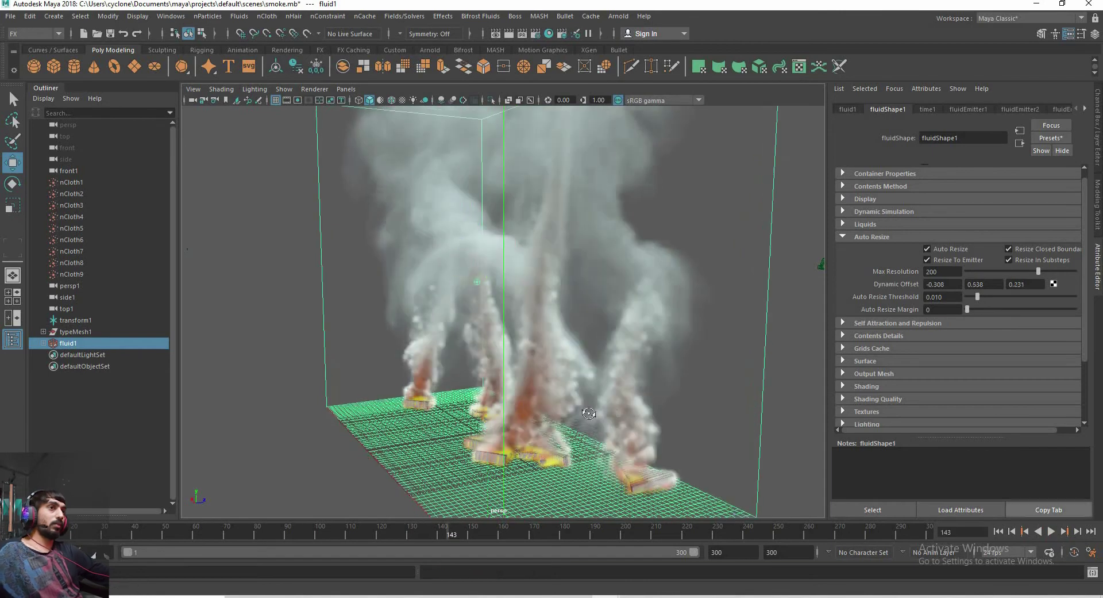
mouse_move(603, 374)
left_mouse_down("alt")
mouse_move(701, 399)
mouse_move(541, 404)
left_mouse_up("alt")
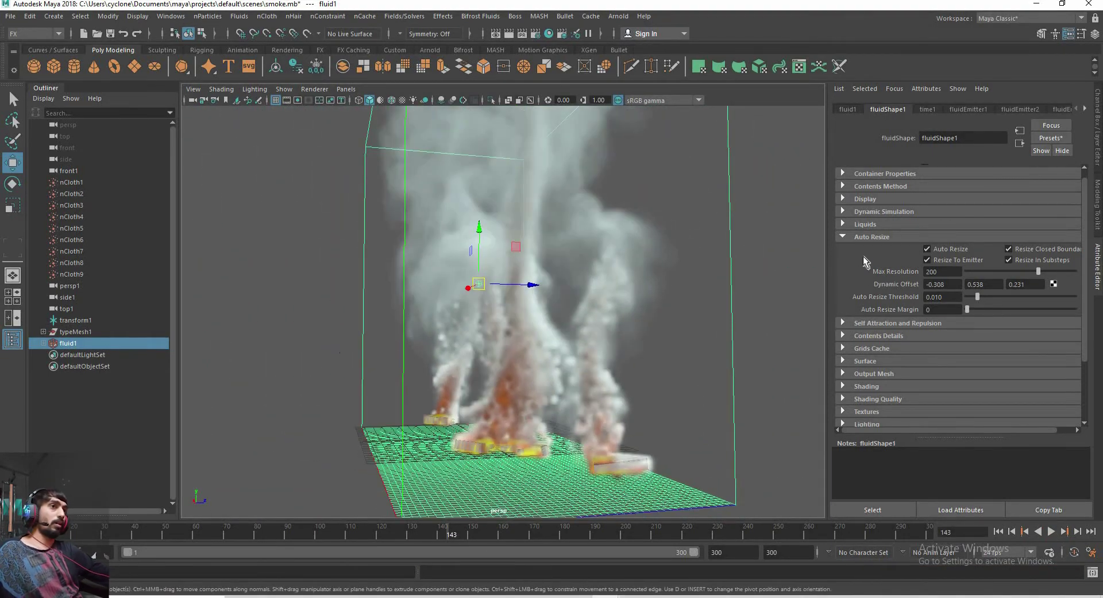
left_click(873, 237)
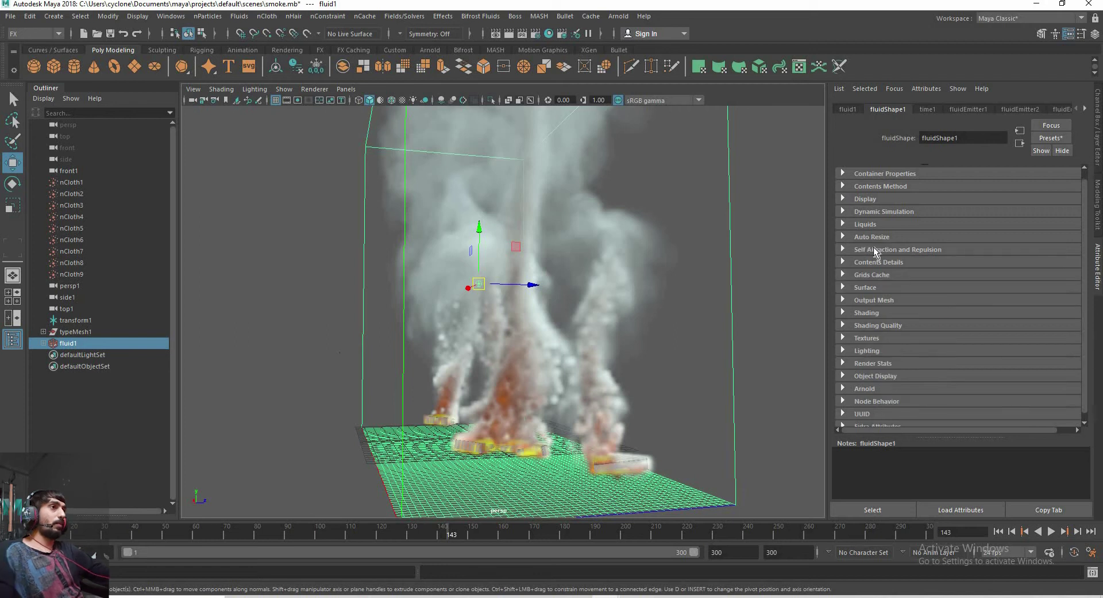
Move the Incandescence ramp's orange colour point to 0.783, leaving the colour input unchanged
scroll(876, 304, "down", 1)
left_click(876, 307)
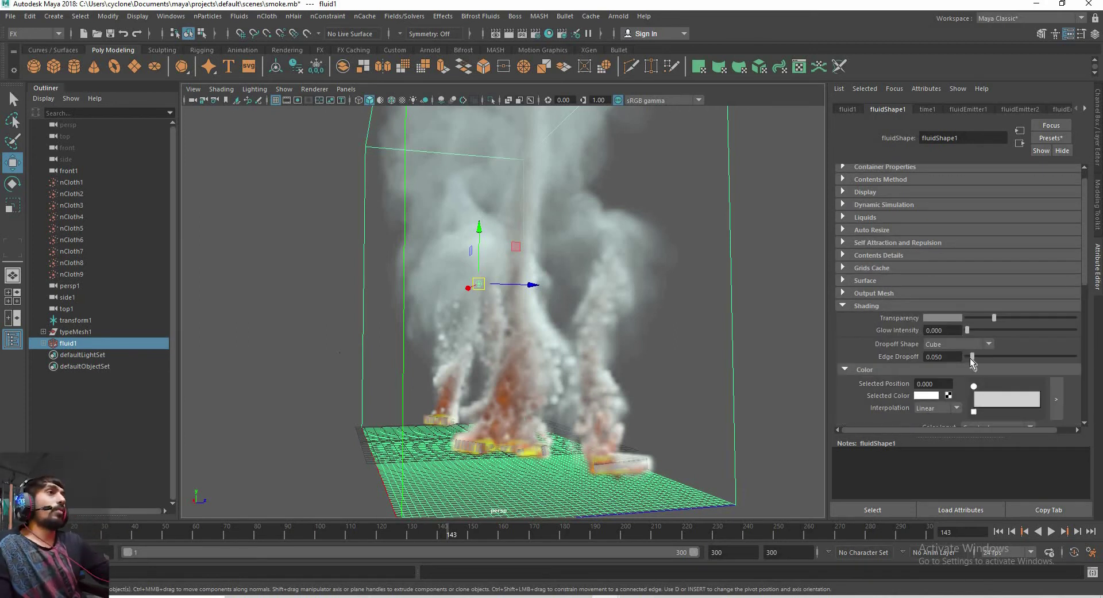
scroll(977, 345, "down", 5)
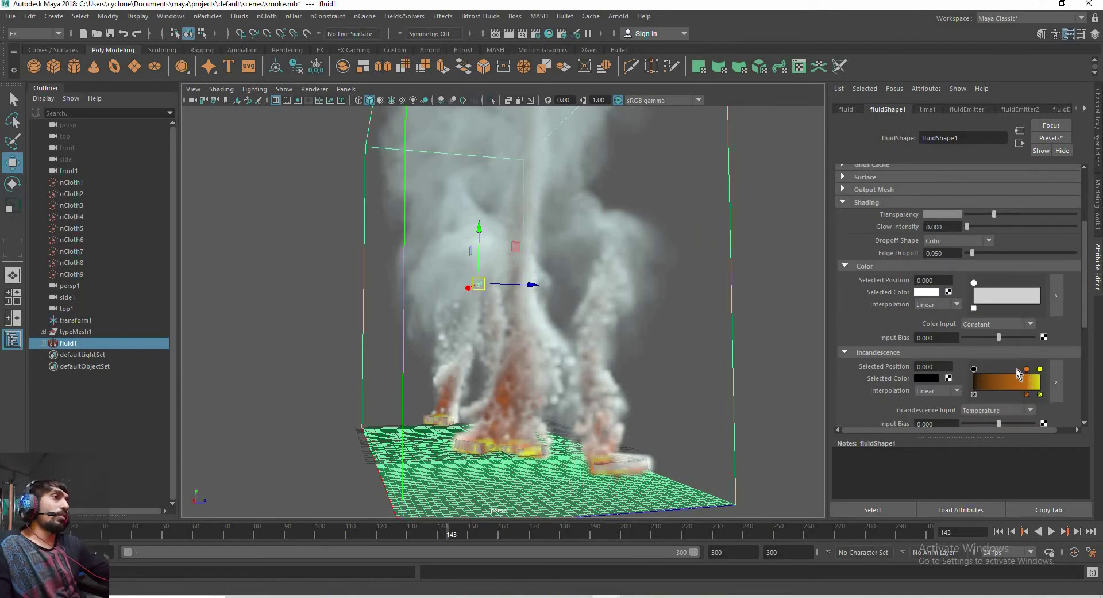
mouse_move(1014, 370)
left_mouse_down()
mouse_move(994, 372)
mouse_move(1026, 370)
left_mouse_up()
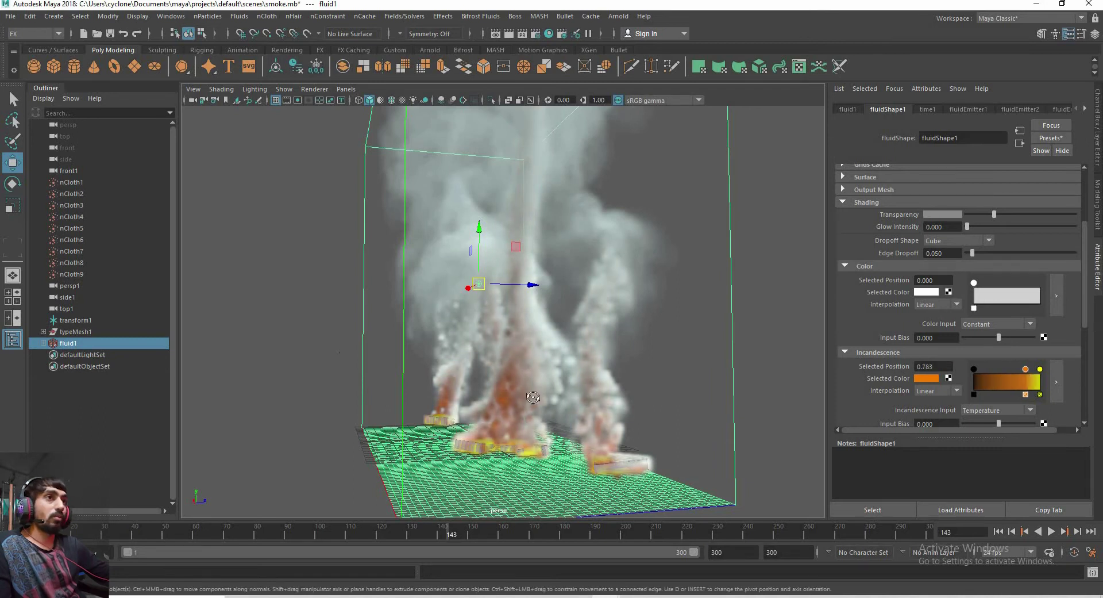
left_click_drag(719, 287, 817, 266, "alt")
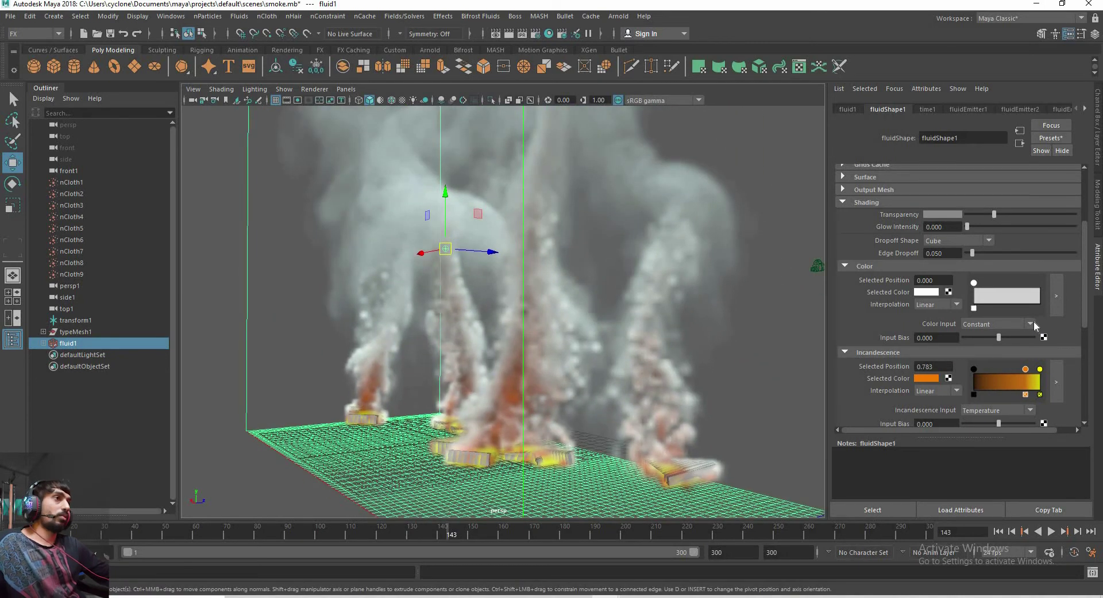
left_click(1032, 323)
scroll(1032, 343, "down", 1)
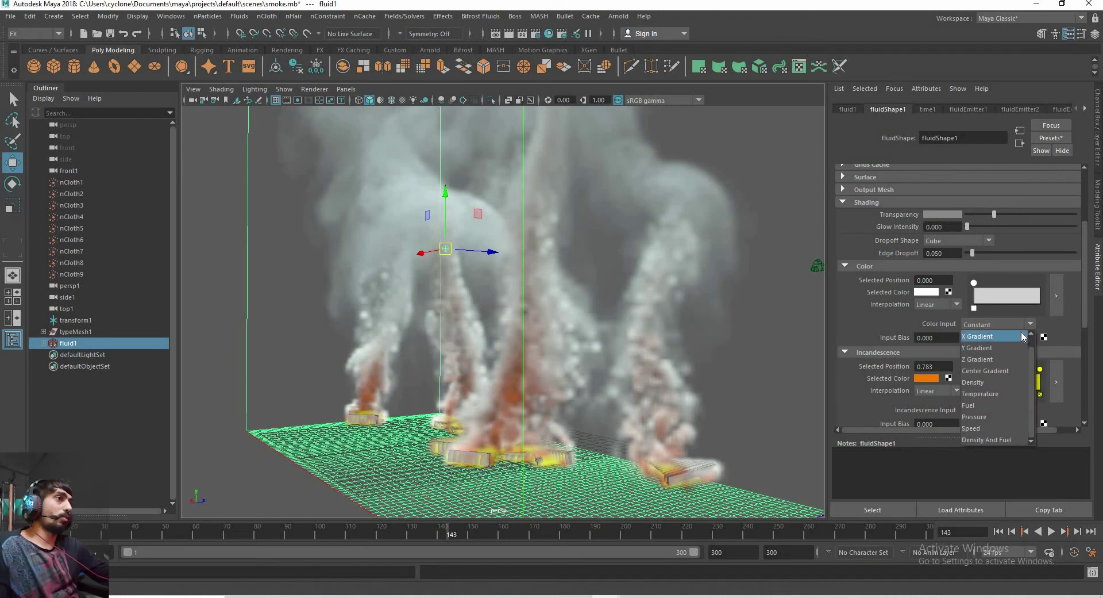
left_click(1044, 325)
Collapse the Color, Incandescence, Opacity, Shading and Textures sections
scroll(1053, 339, "down", 3)
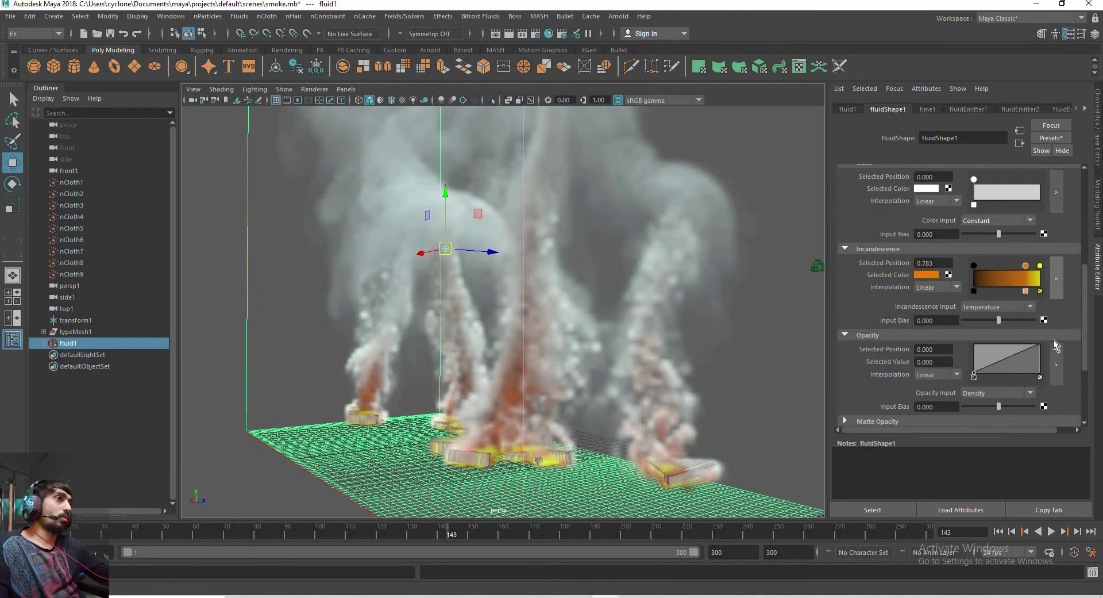
scroll(1054, 339, "down", 1)
scroll(1050, 339, "up", 2)
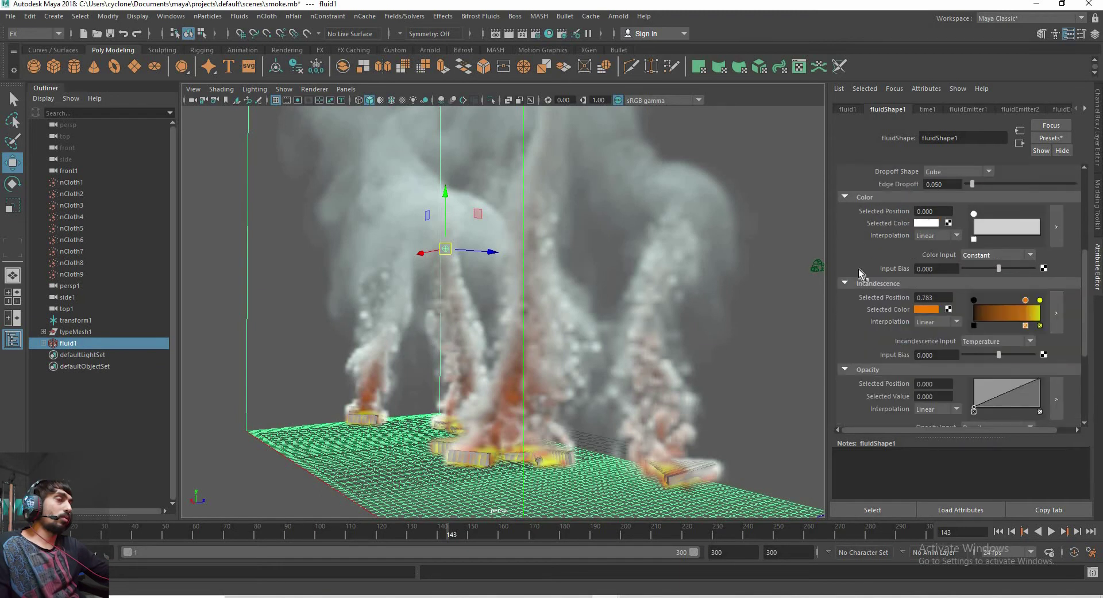
left_click(845, 197)
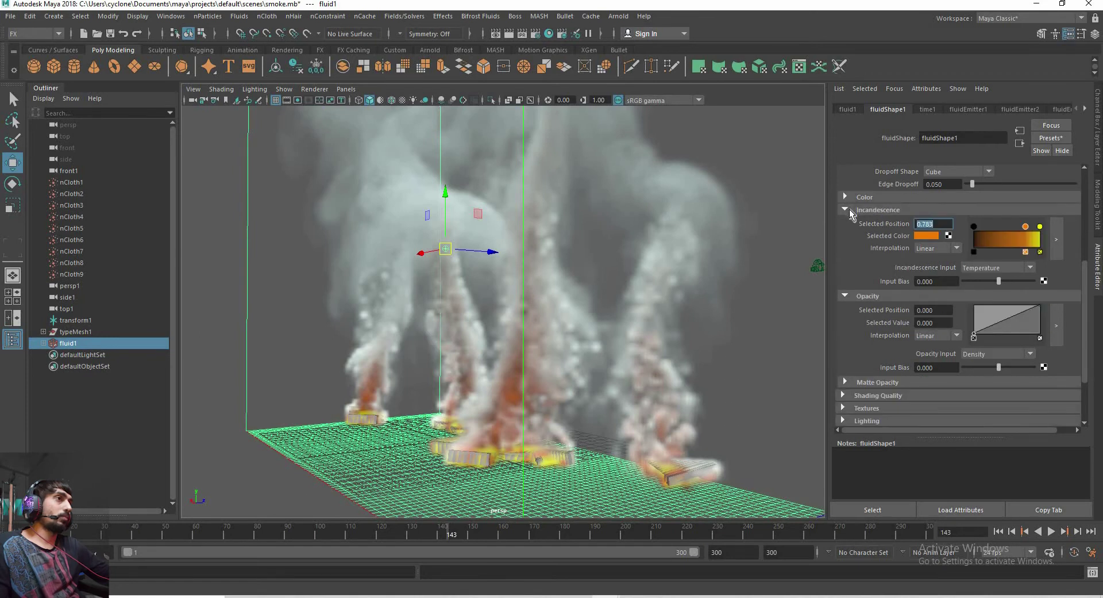
left_click(845, 209)
left_click(854, 222)
scroll(854, 241, "up", 1)
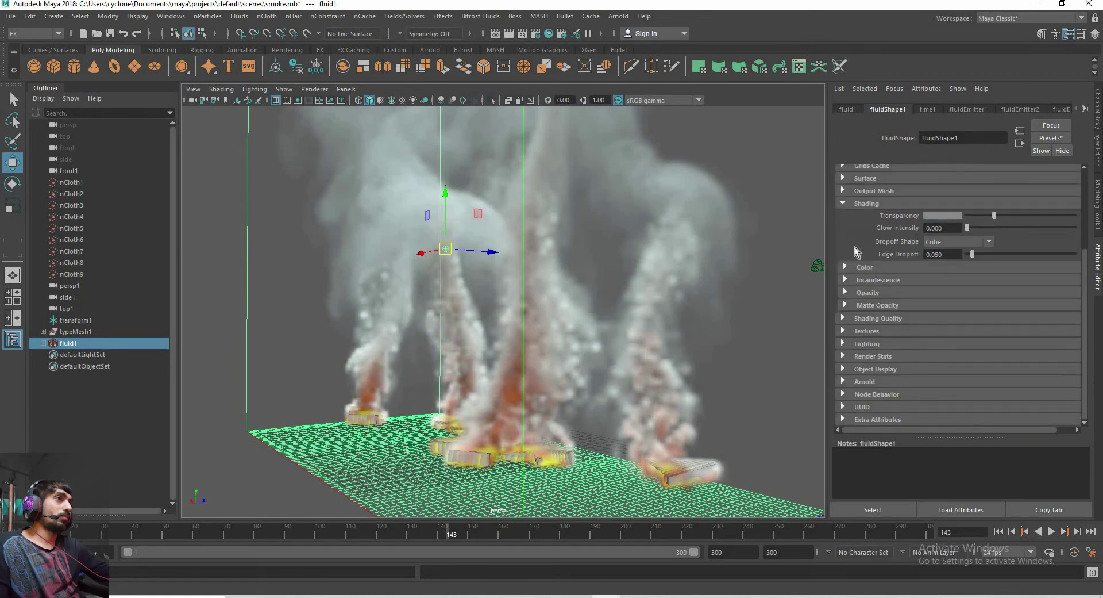
left_click(846, 204)
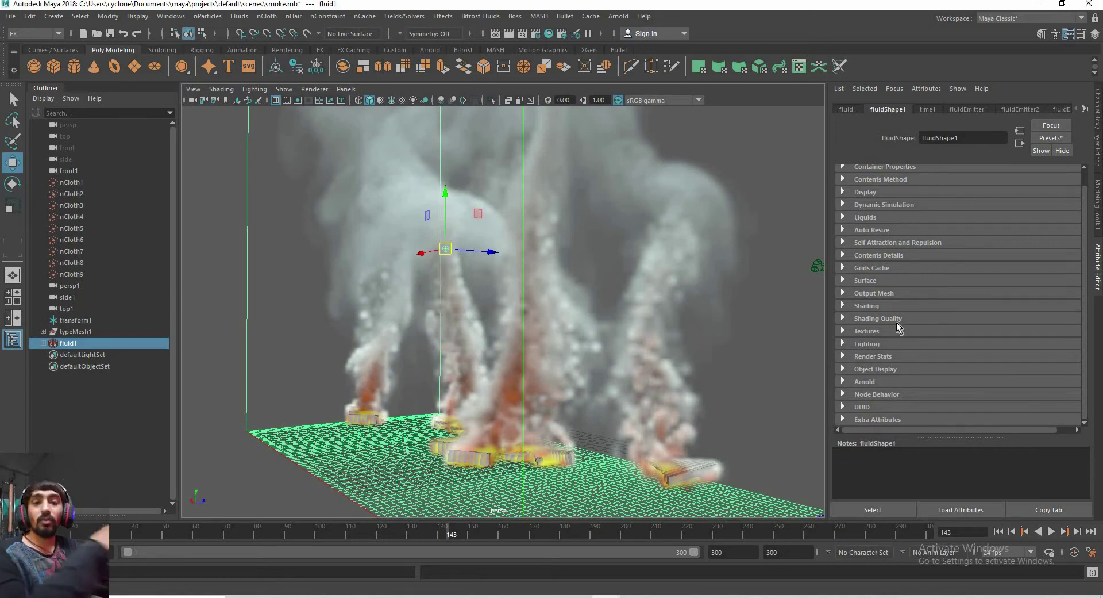
left_click(844, 331)
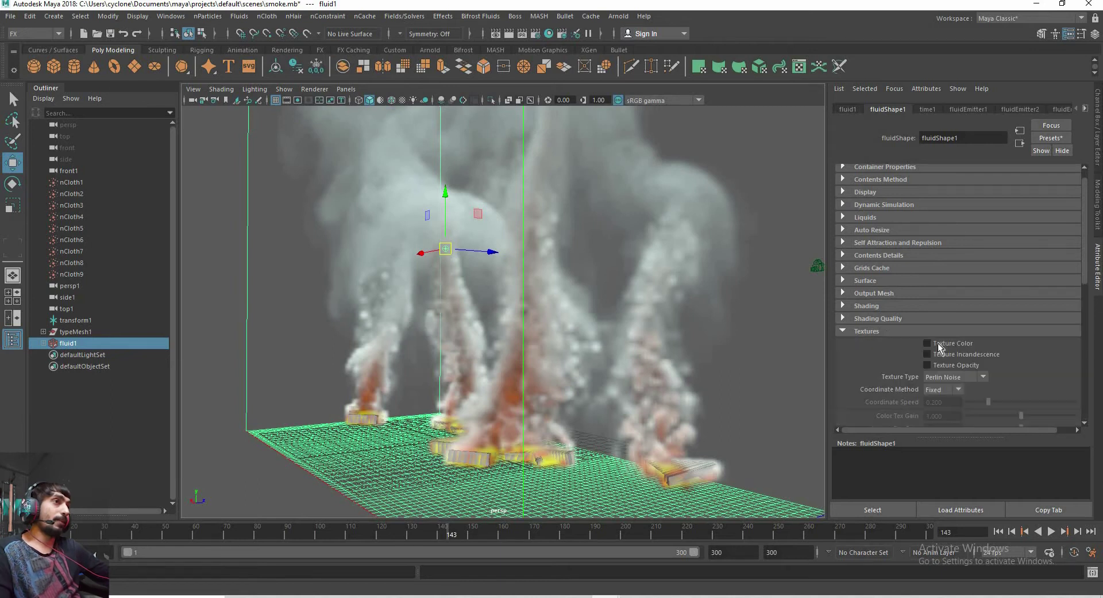
left_click(861, 332)
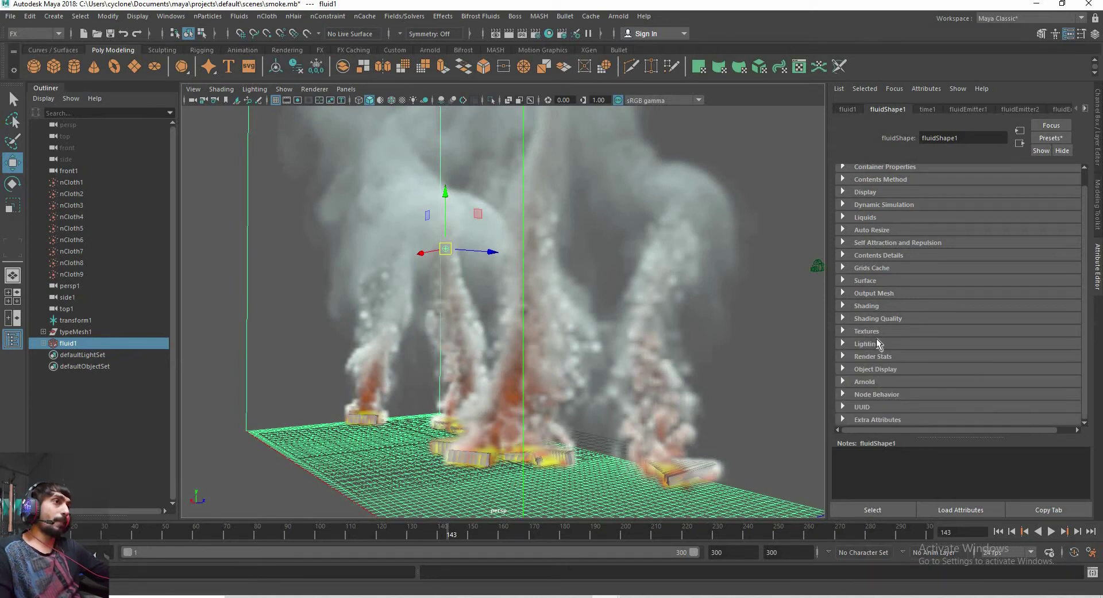
Look over the Display settings, then expand Container Properties
scroll(877, 344, "up", 1)
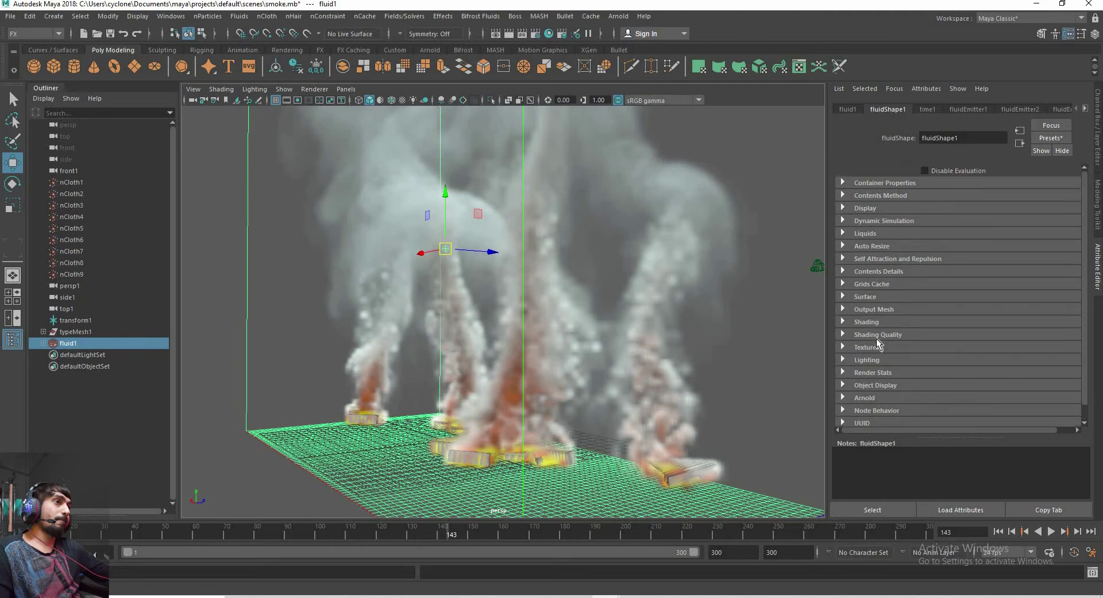
left_click(873, 234)
left_click(863, 210)
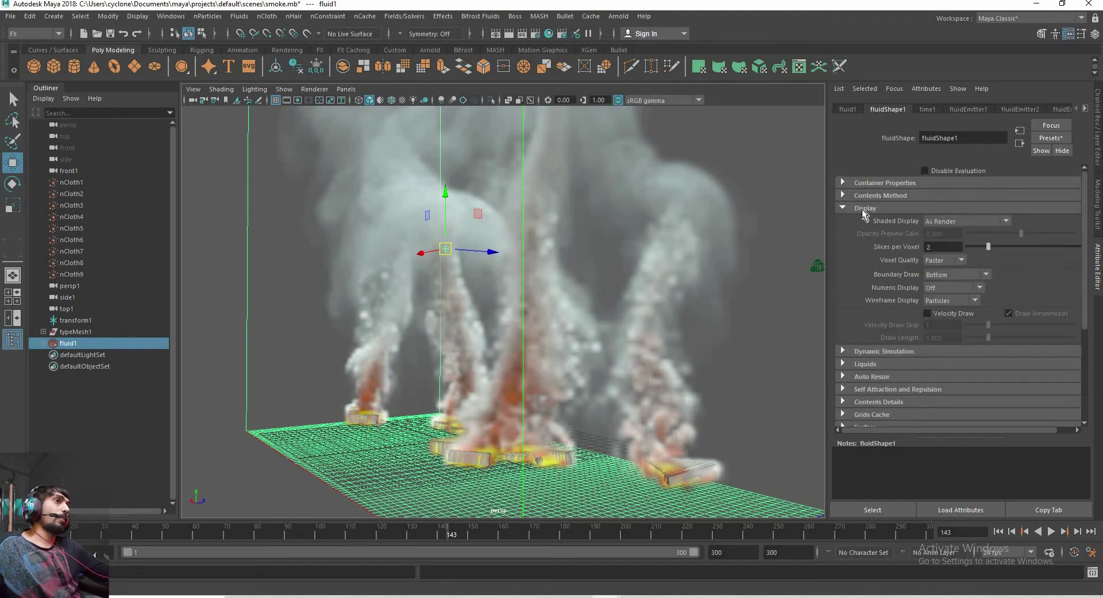
left_click(864, 209)
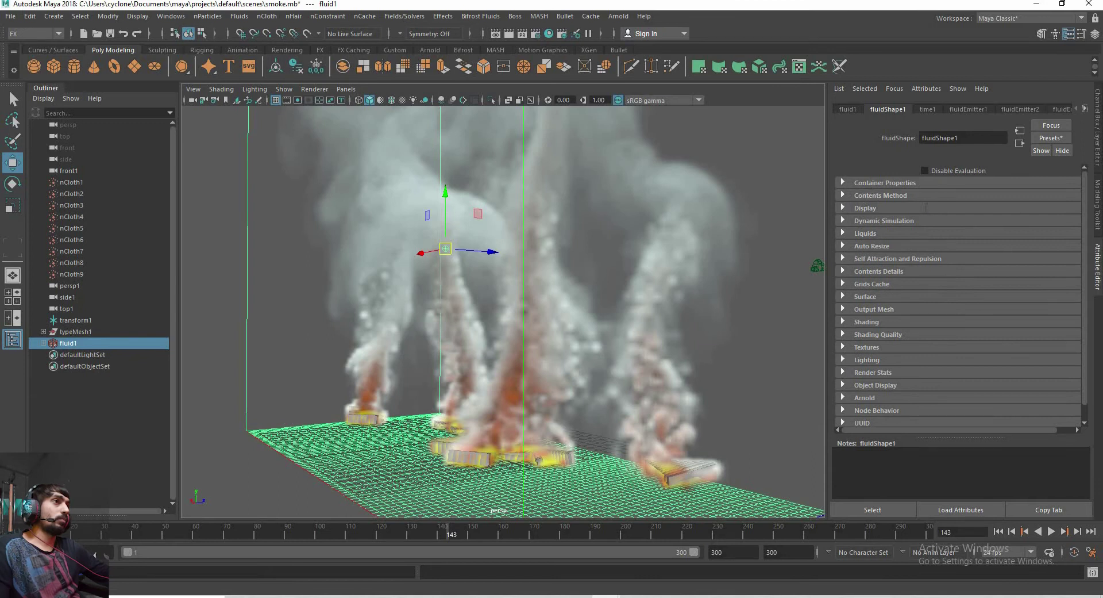
left_click(885, 183)
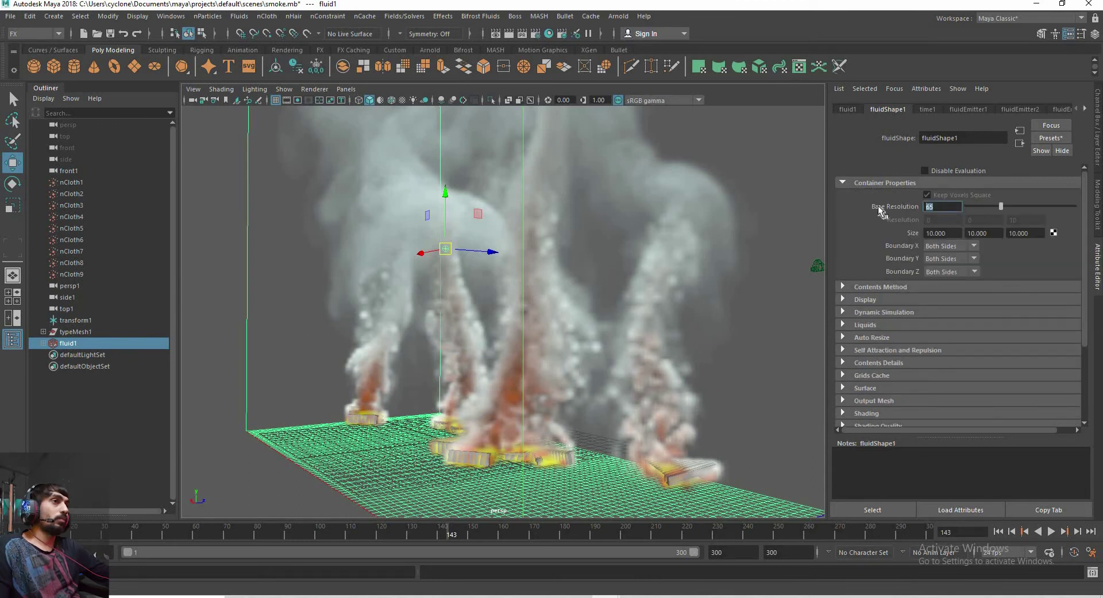
type("80")
Commit Base Resolution 80 and replay the simulation from frame 1
key("Return")
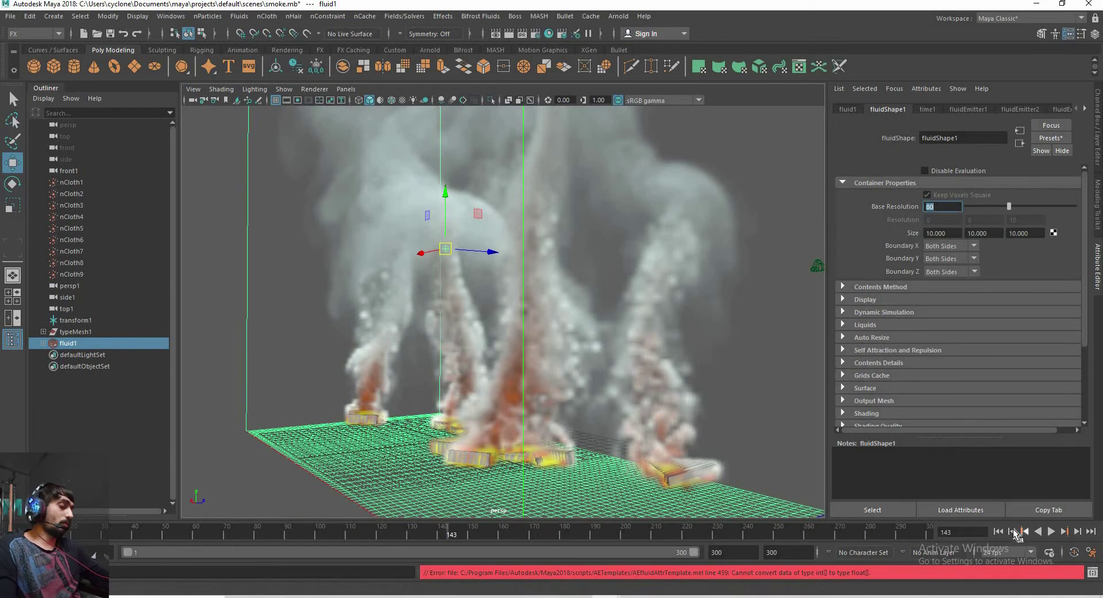
left_click(998, 531)
left_click(1051, 531)
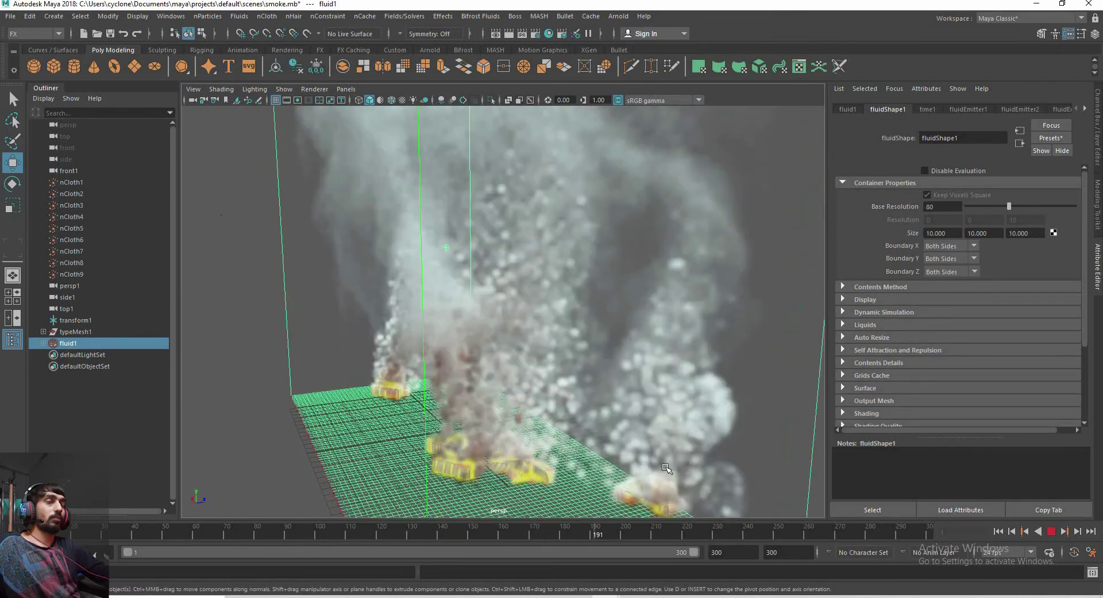
left_click_drag(664, 465, 678, 425, "alt")
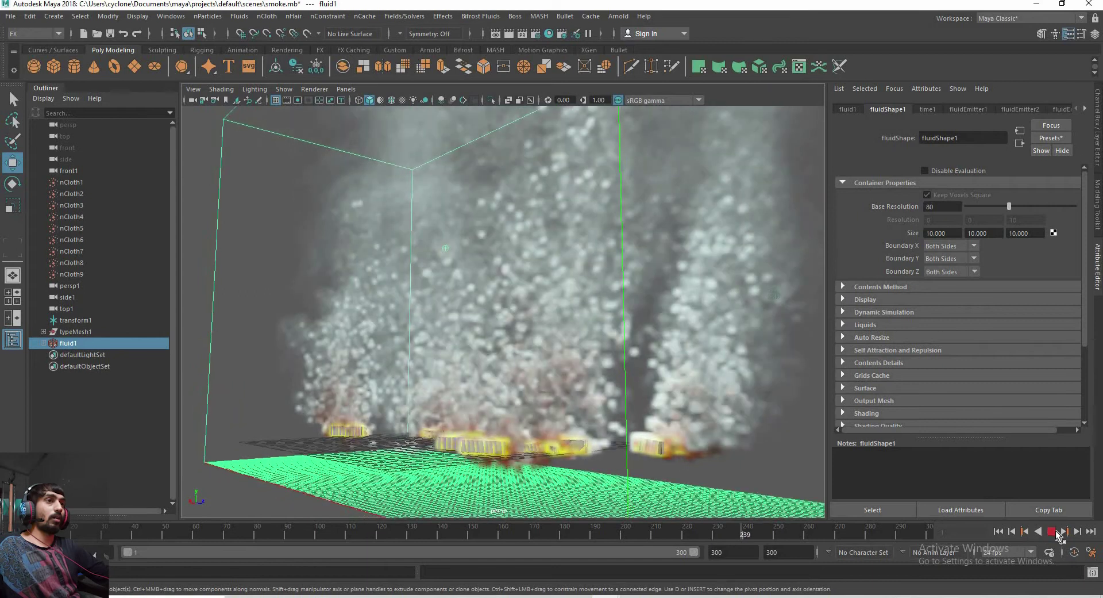
left_click(1051, 532)
Set Base Resolution to 65 and replay the fire to frame 234
left_click(937, 206)
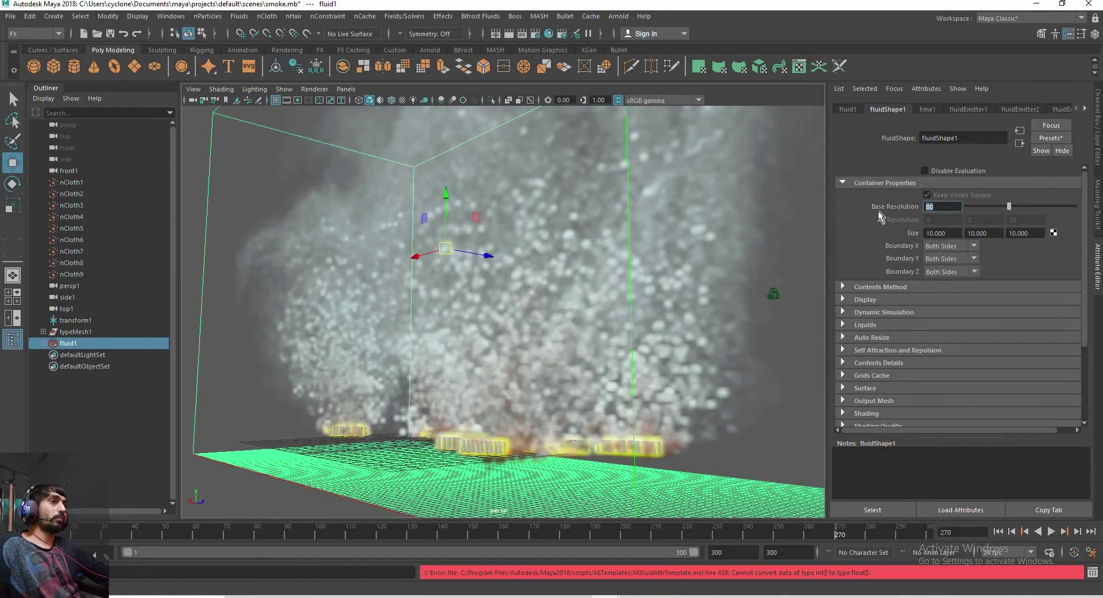
type("65")
key("Return")
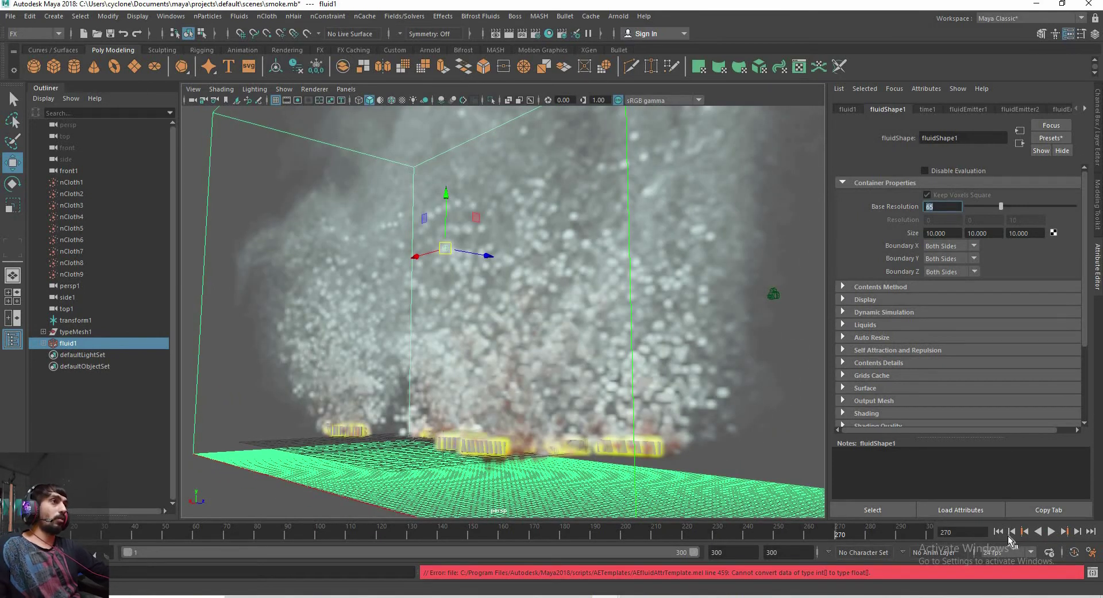
left_click(998, 531)
left_click(1051, 531)
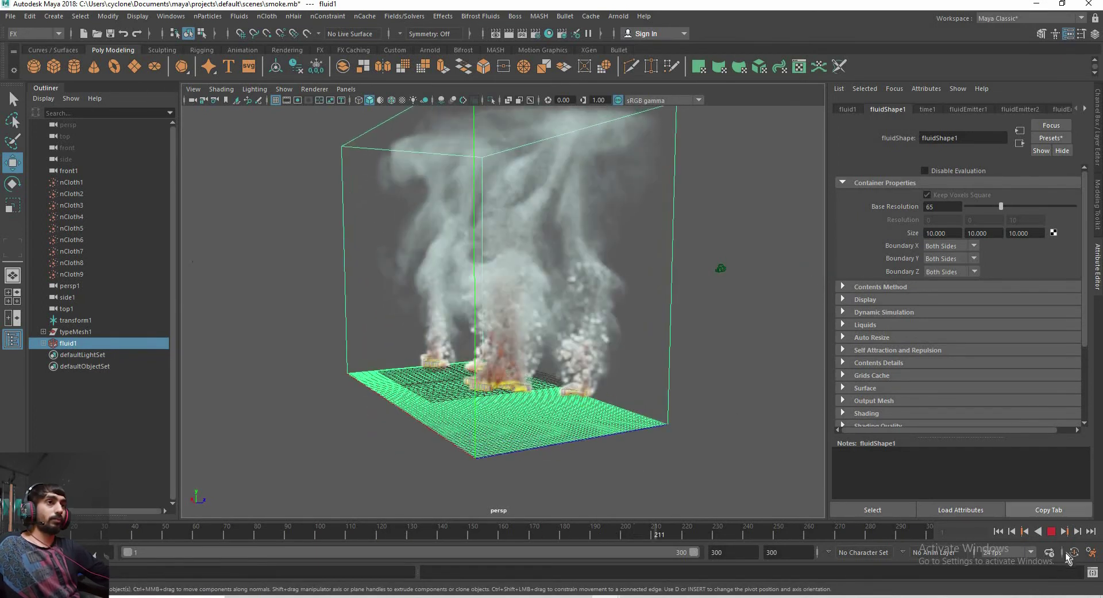
left_click(1050, 532)
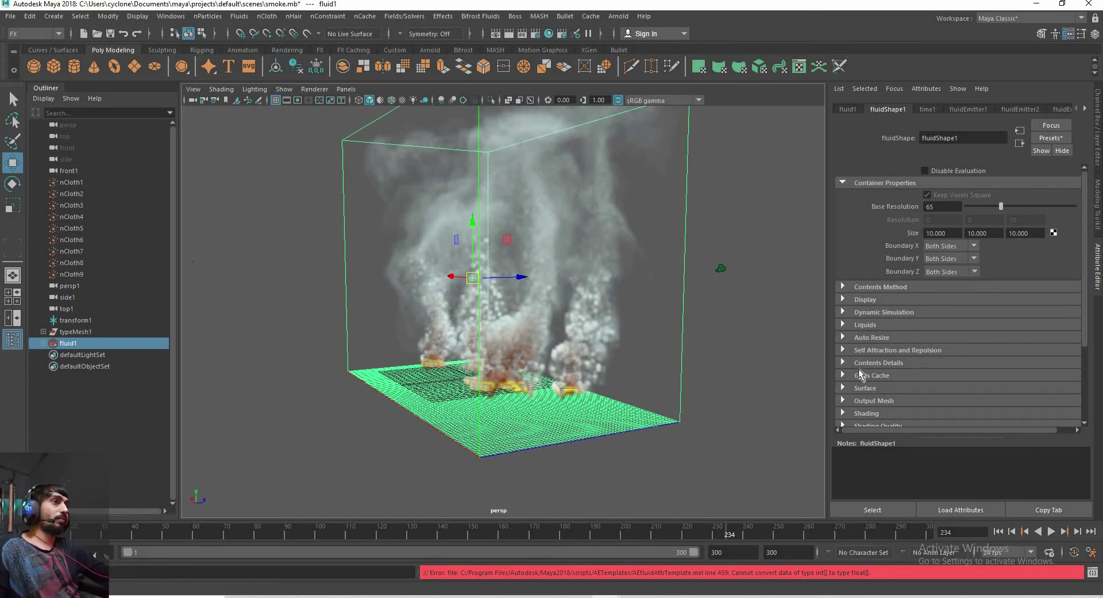
Under Contents Details > Temperature, settle Temperature Scale at 0.404 after trying 0.697
left_click(855, 339)
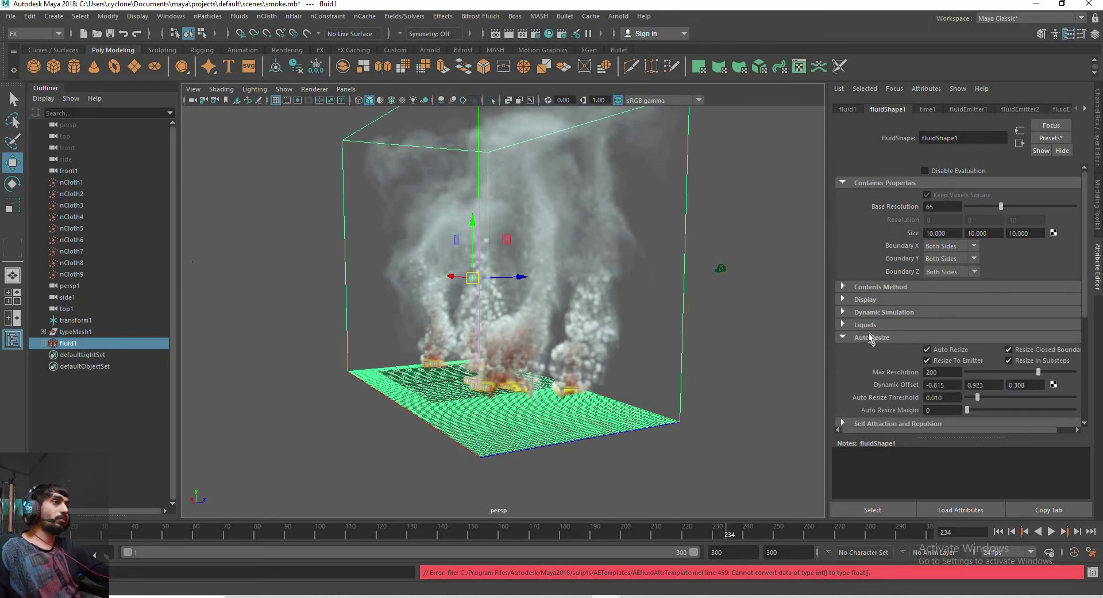
left_click(872, 340)
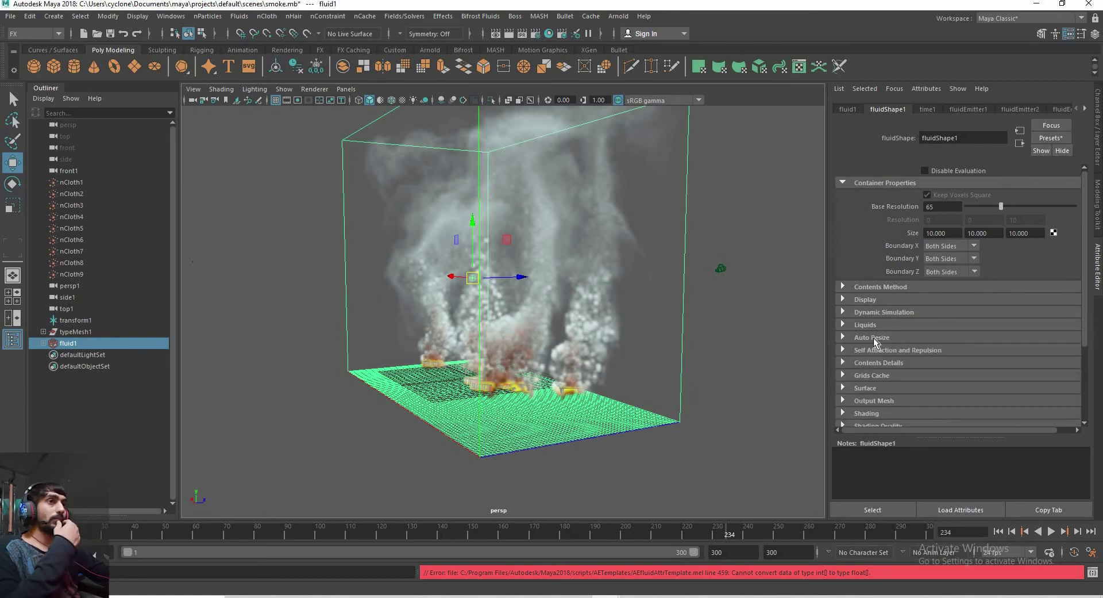
left_click(857, 364)
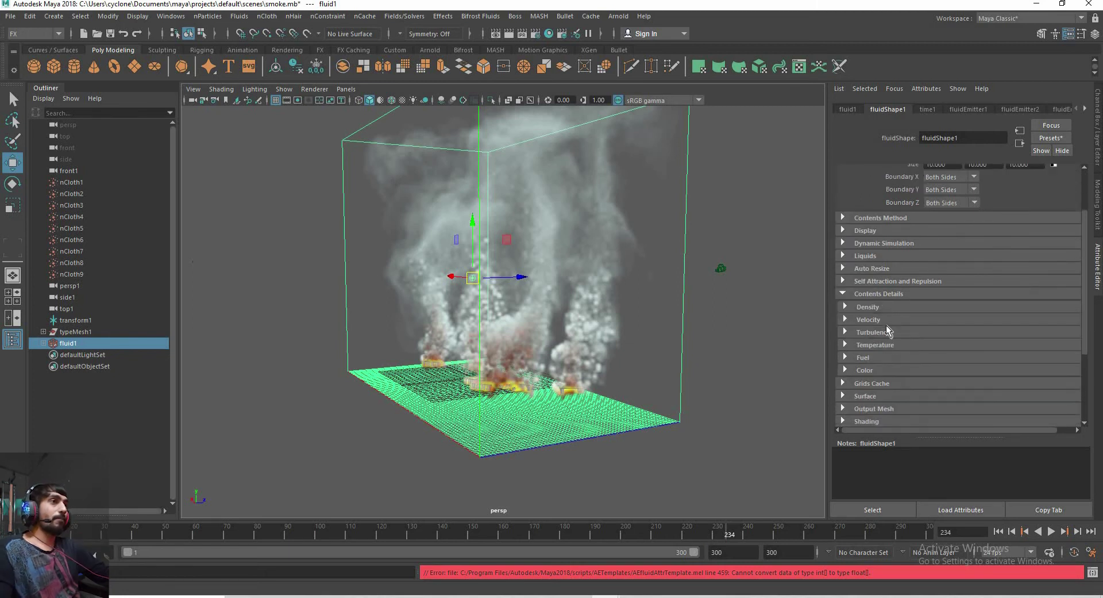
scroll(856, 316, "down", 3)
scroll(874, 336, "down", 2)
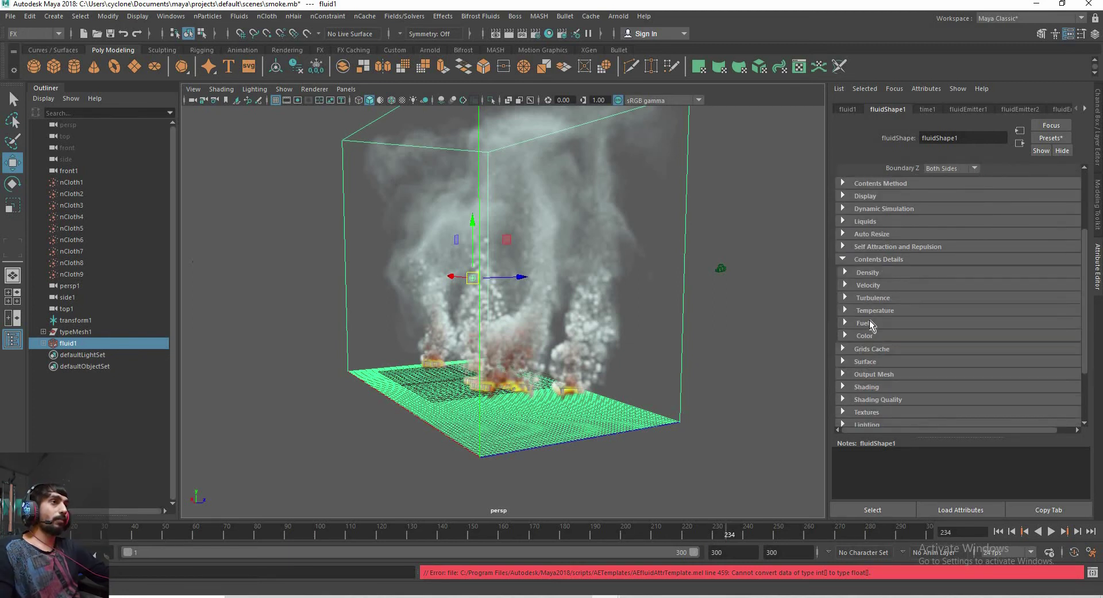
left_click(873, 311)
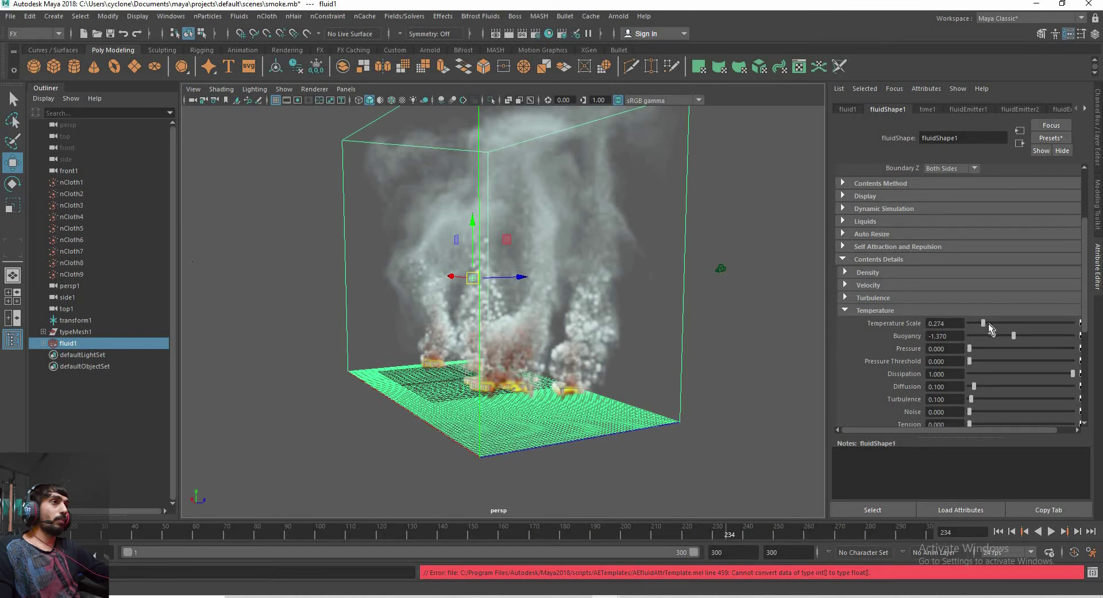
left_click_drag(992, 326, 989, 326)
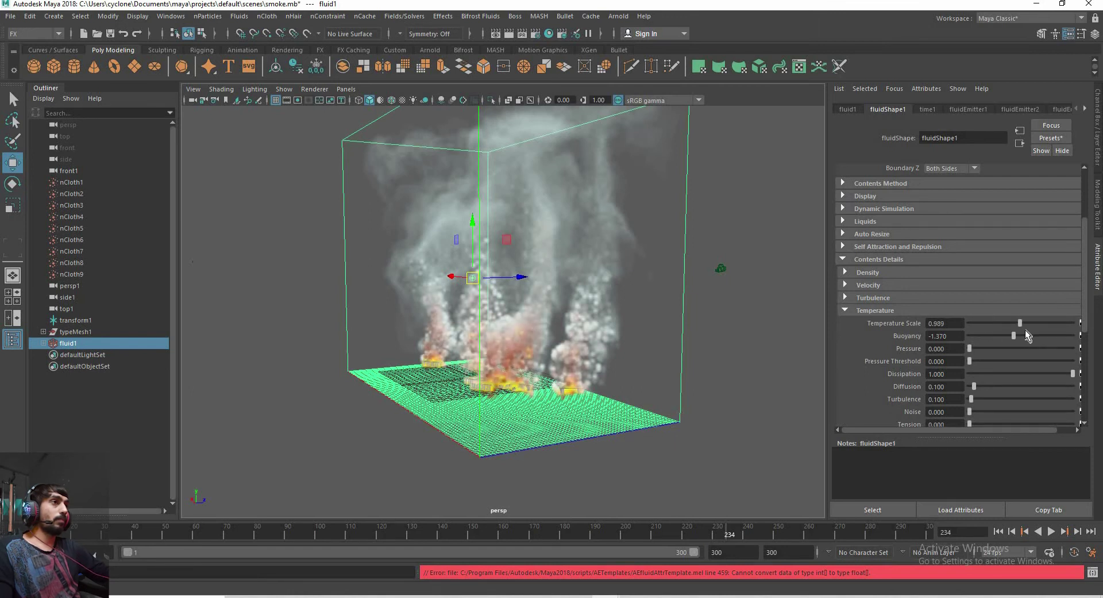
left_click(1005, 323)
right_click_drag(536, 381, 575, 345, "alt")
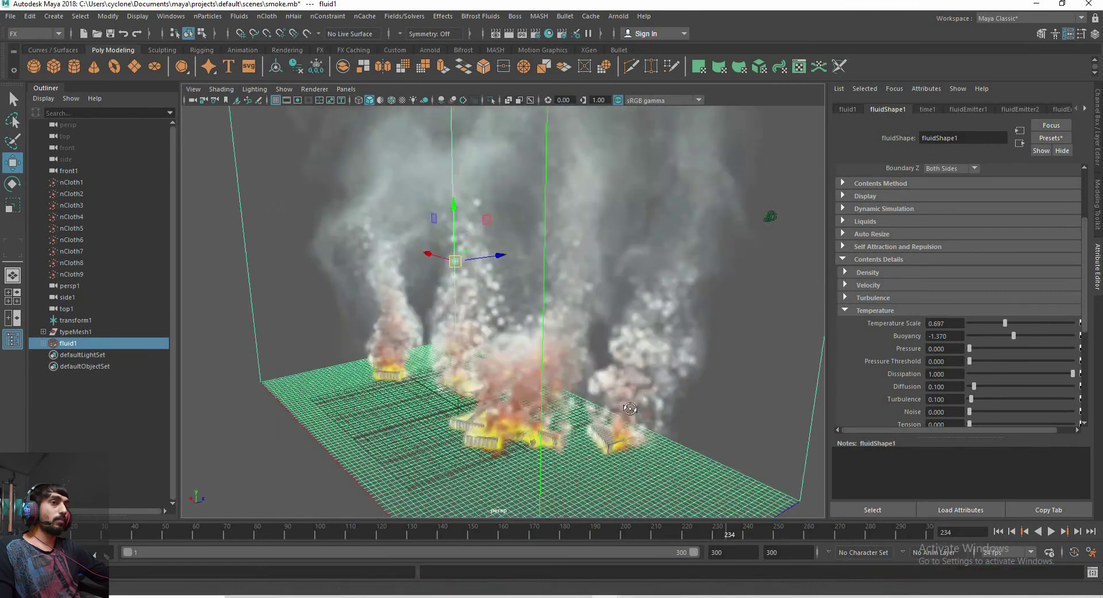
left_click_drag(574, 344, 661, 357, "alt")
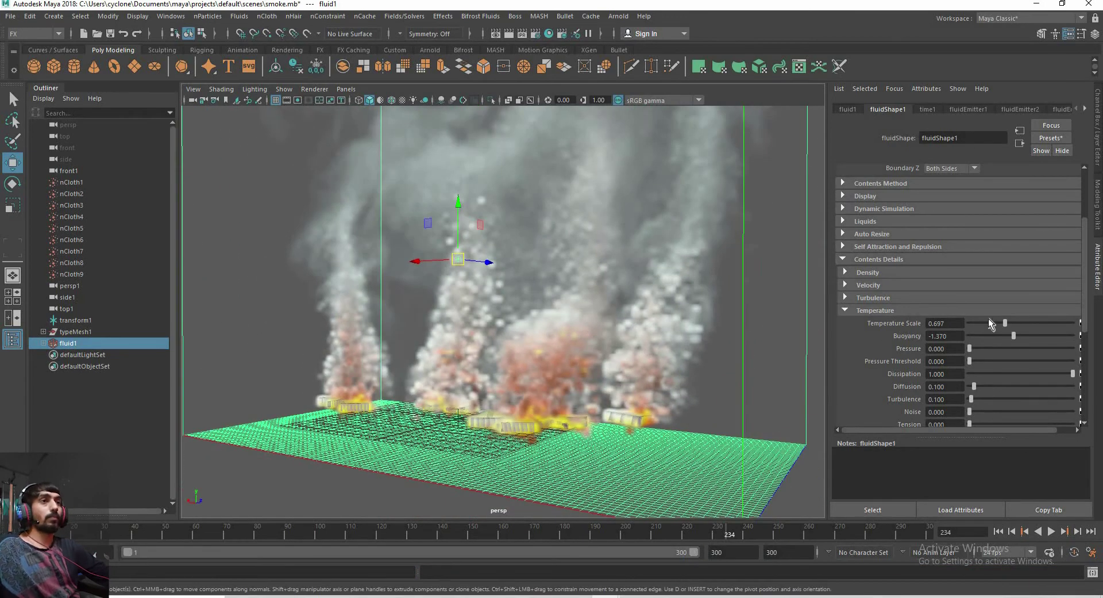
left_click(990, 323)
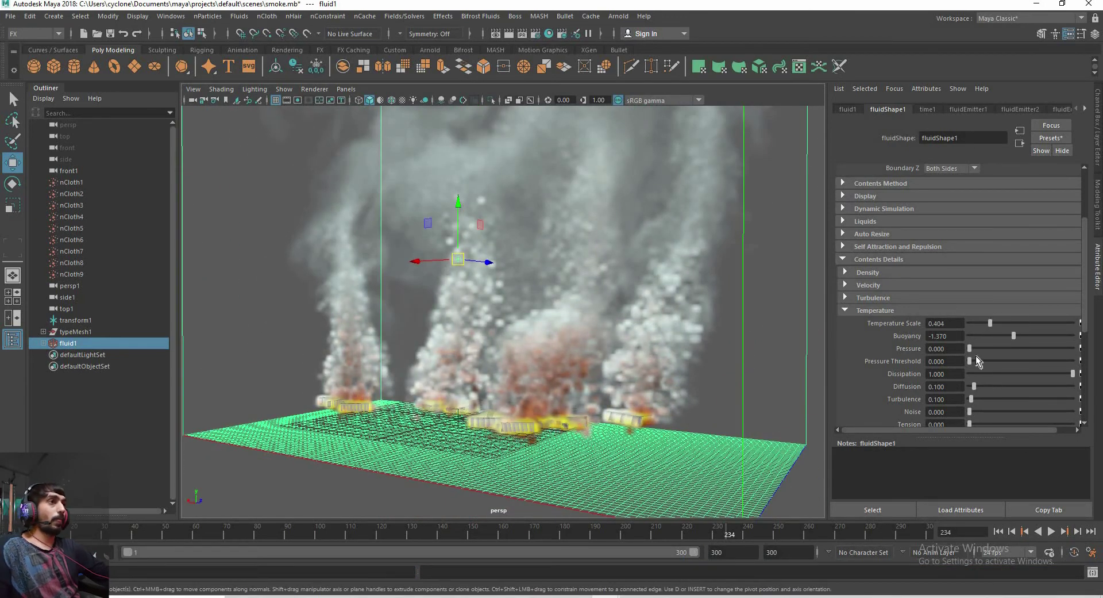
scroll(986, 369, "down", 2)
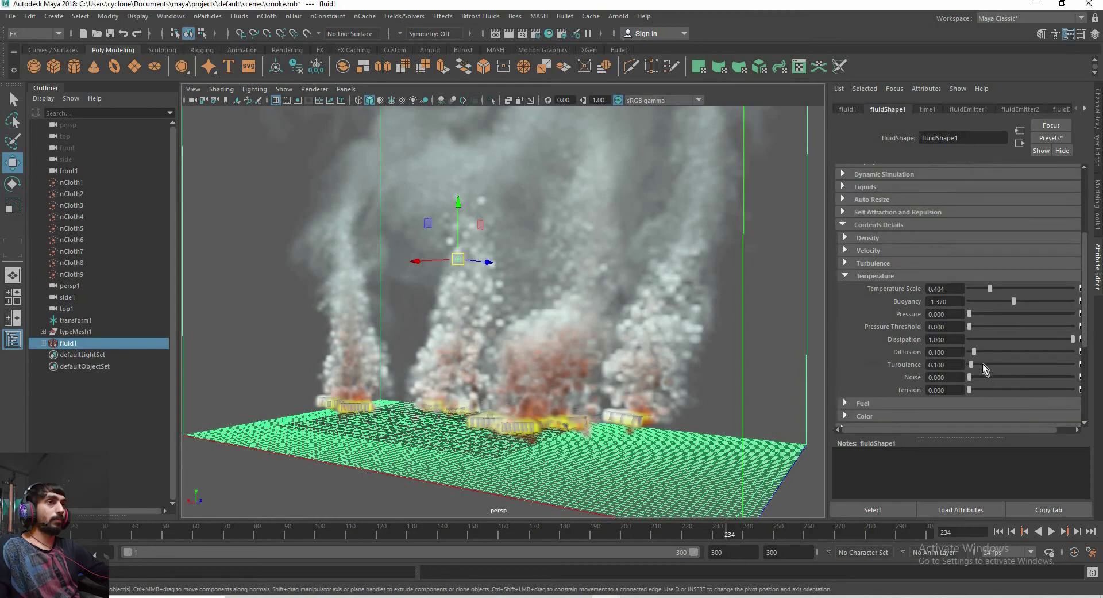
Reduce Velocity Swirl to 0.730, replay to frame 186, and inspect the smoke columns
left_click(858, 275)
left_click(860, 251)
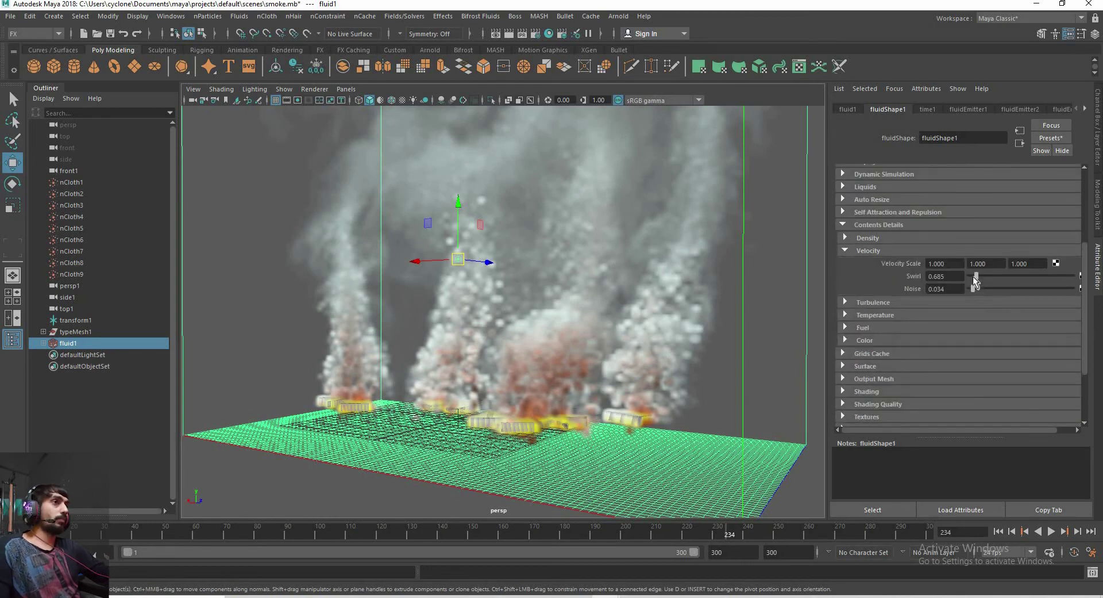
left_click_drag(977, 284, 971, 291)
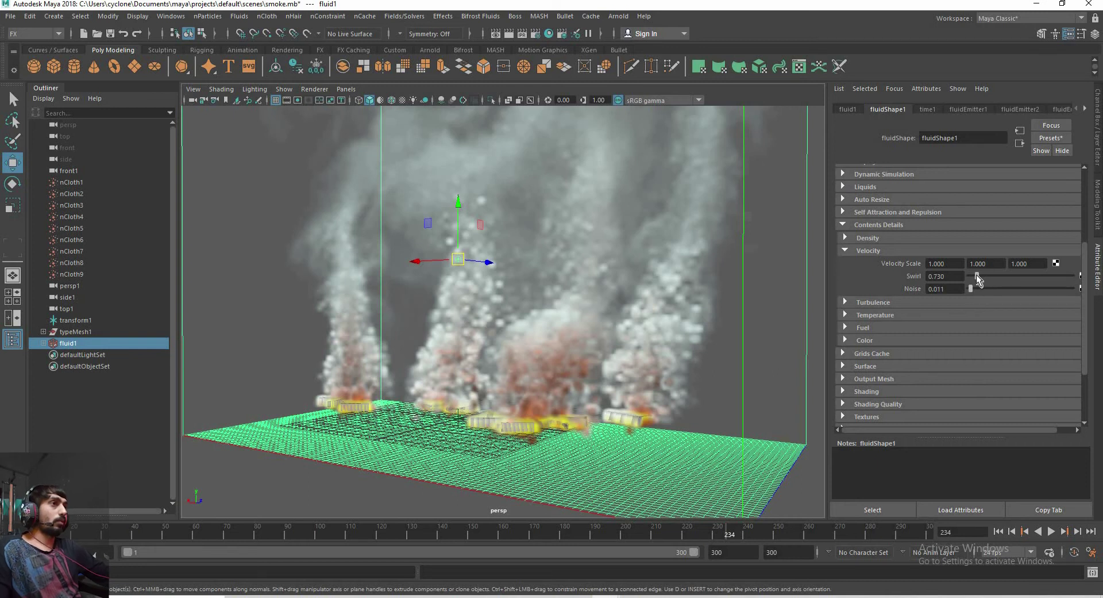
left_click(998, 531)
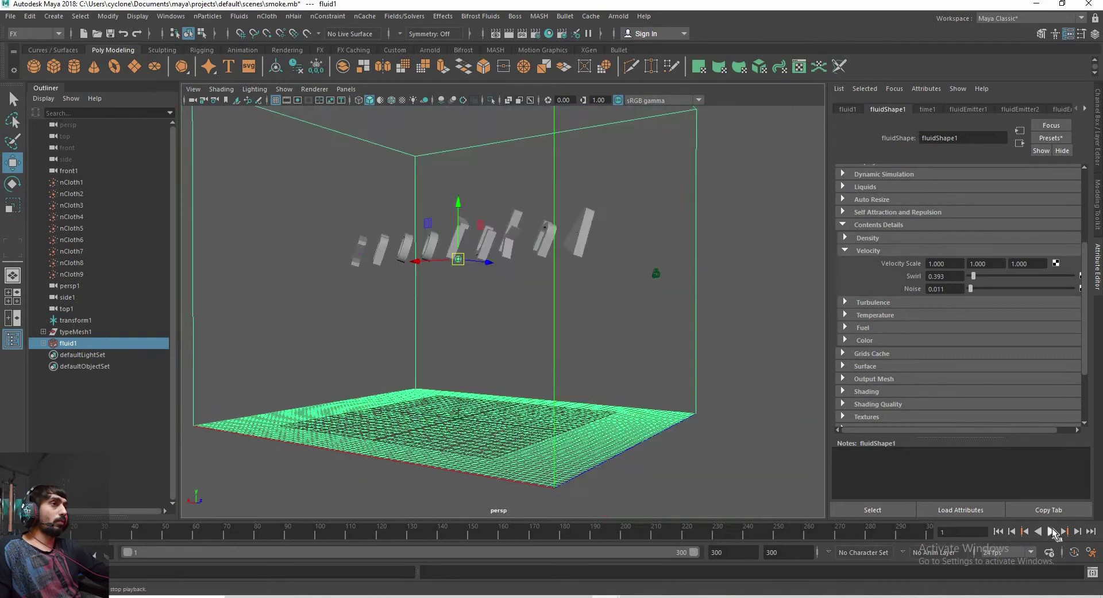
left_click(1052, 531)
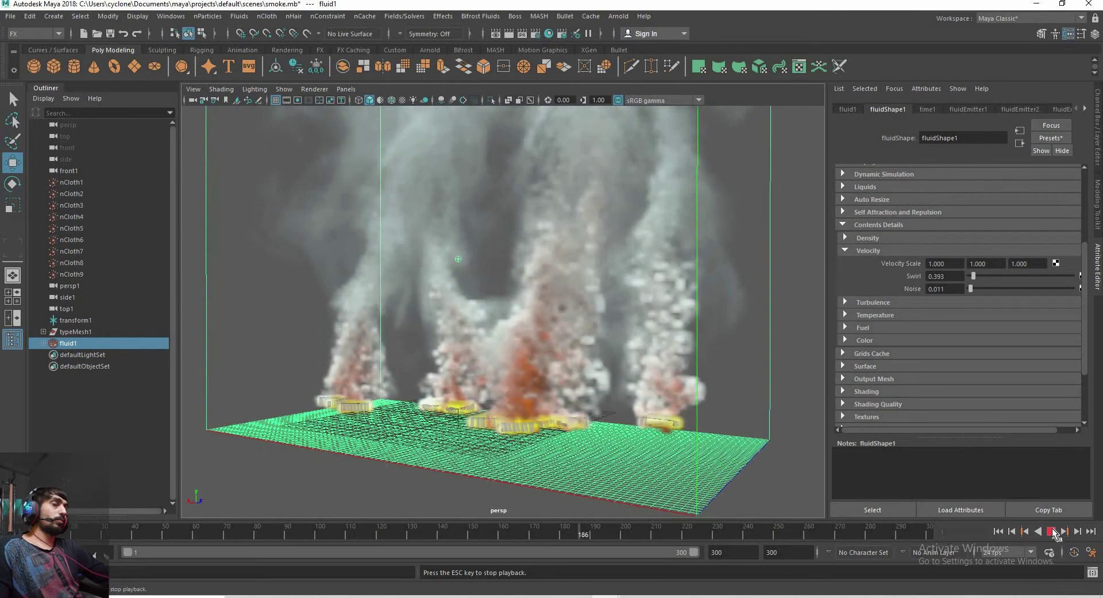
left_click(1053, 532)
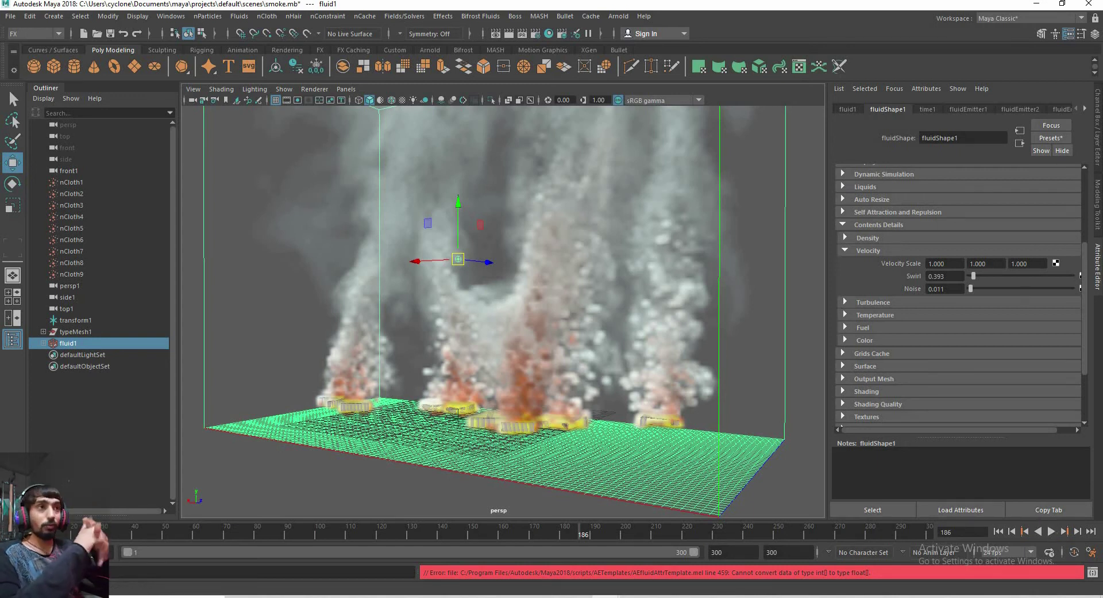
mouse_move(442, 397)
left_mouse_down("alt")
mouse_move(471, 395)
mouse_move(529, 278)
left_mouse_up("alt")
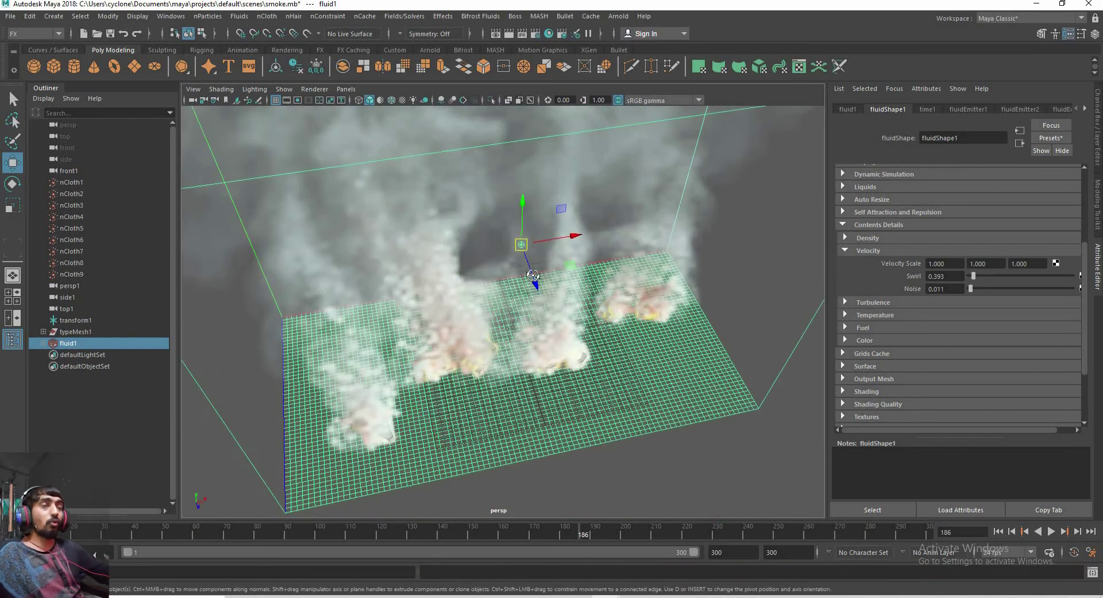
mouse_move(475, 234)
left_mouse_down("alt")
mouse_move(623, 343)
mouse_move(661, 314)
left_mouse_up("alt")
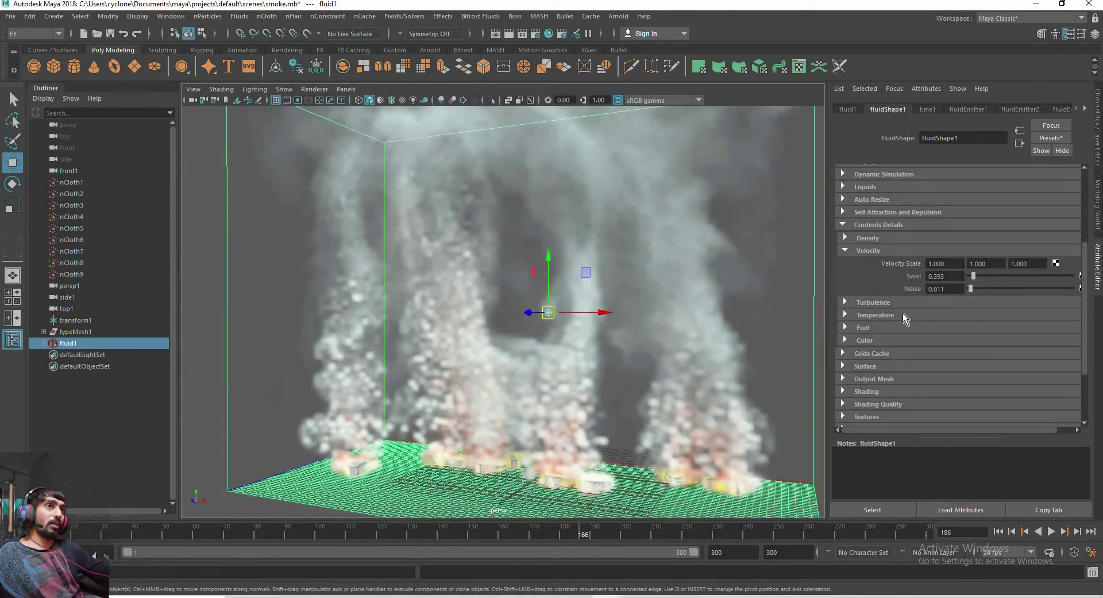
scroll(902, 313, "down", 1)
scroll(903, 313, "down", 1)
scroll(902, 312, "up", 4)
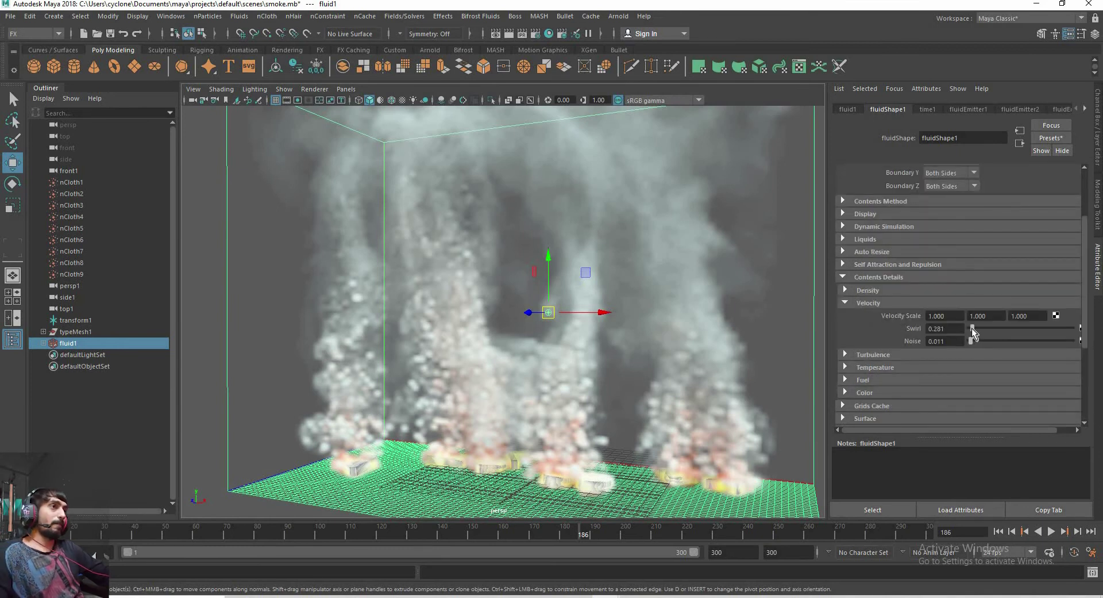
Set Turbulence to Strength 0.146, Frequency 0.200 and Speed 0.090
left_click(868, 300)
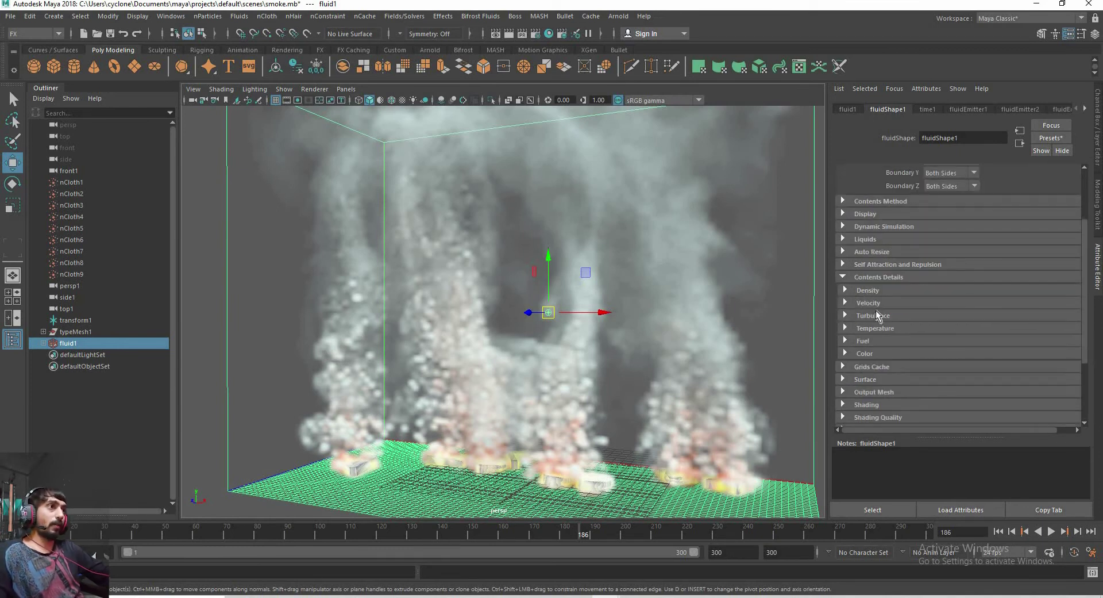
left_click(872, 315)
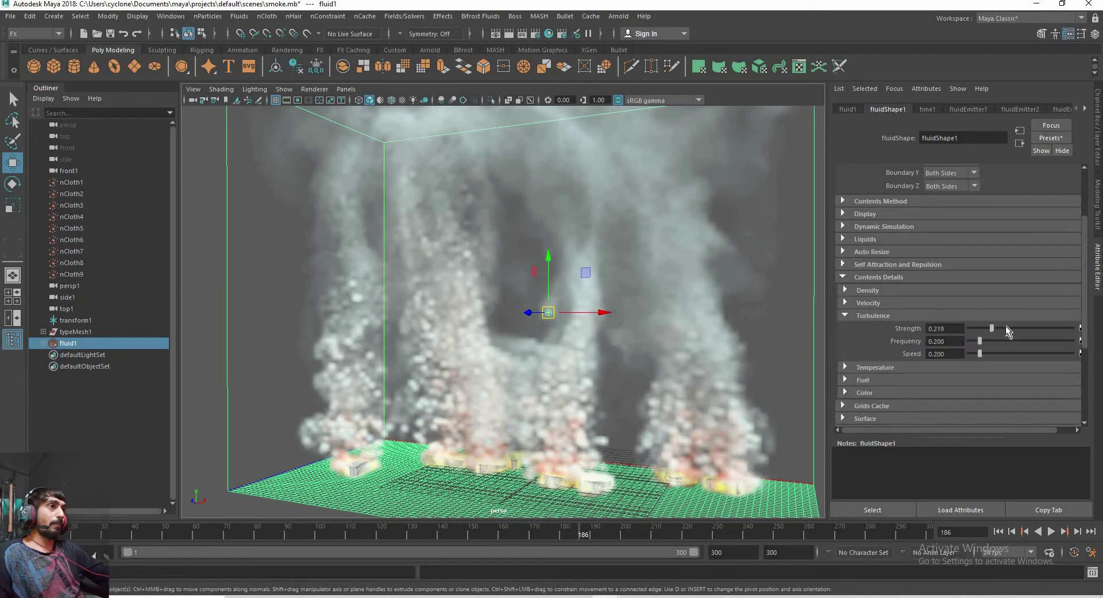
key("f")
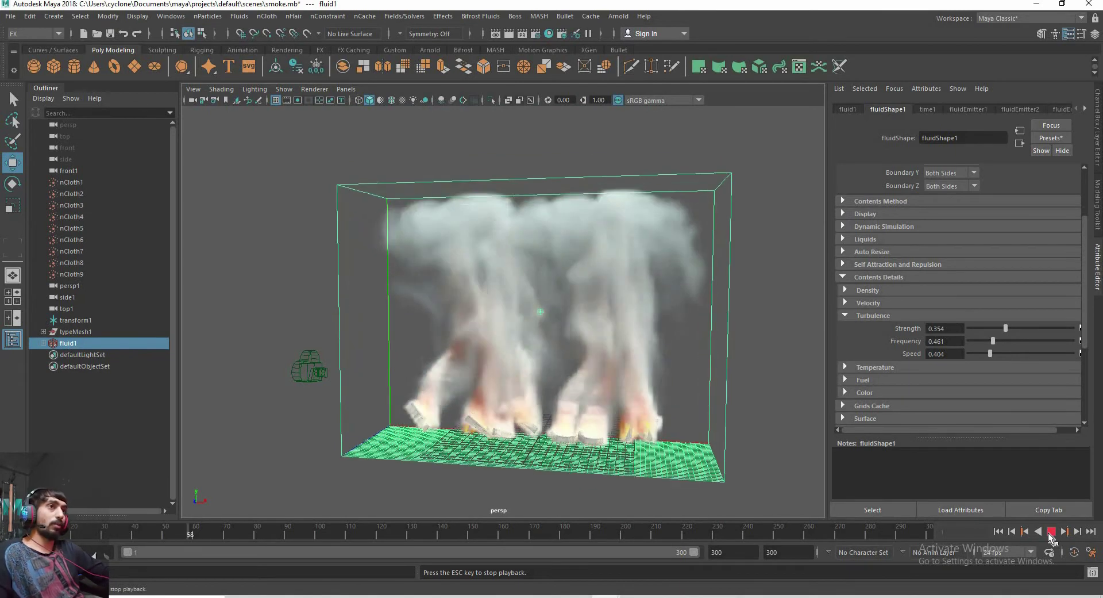
mouse_move(629, 465)
left_mouse_down("alt")
mouse_move(725, 466)
mouse_move(741, 488)
left_mouse_up("alt")
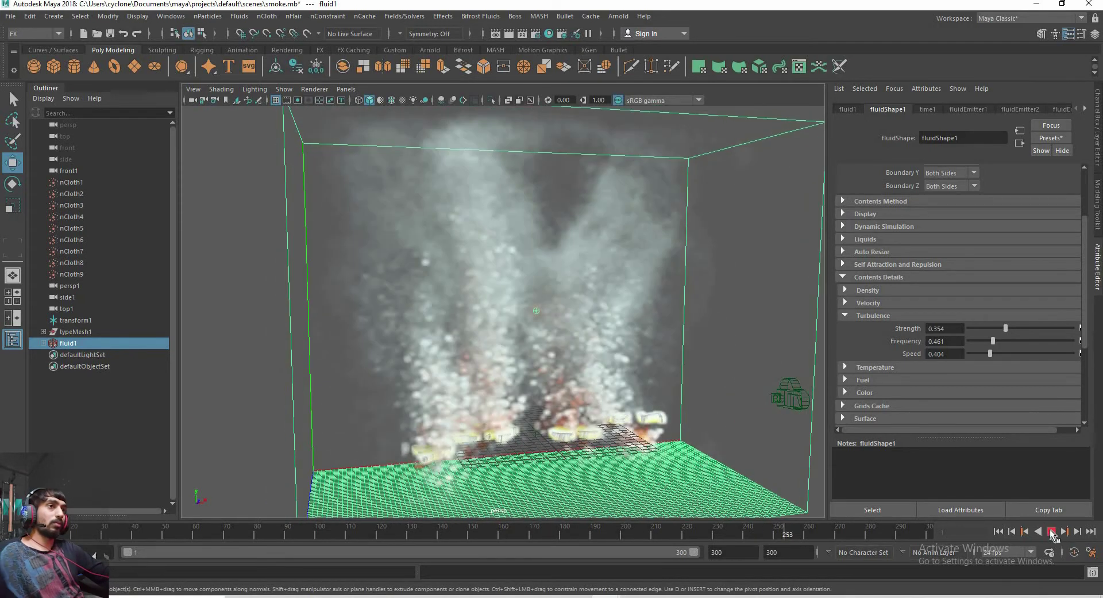
key("Escape")
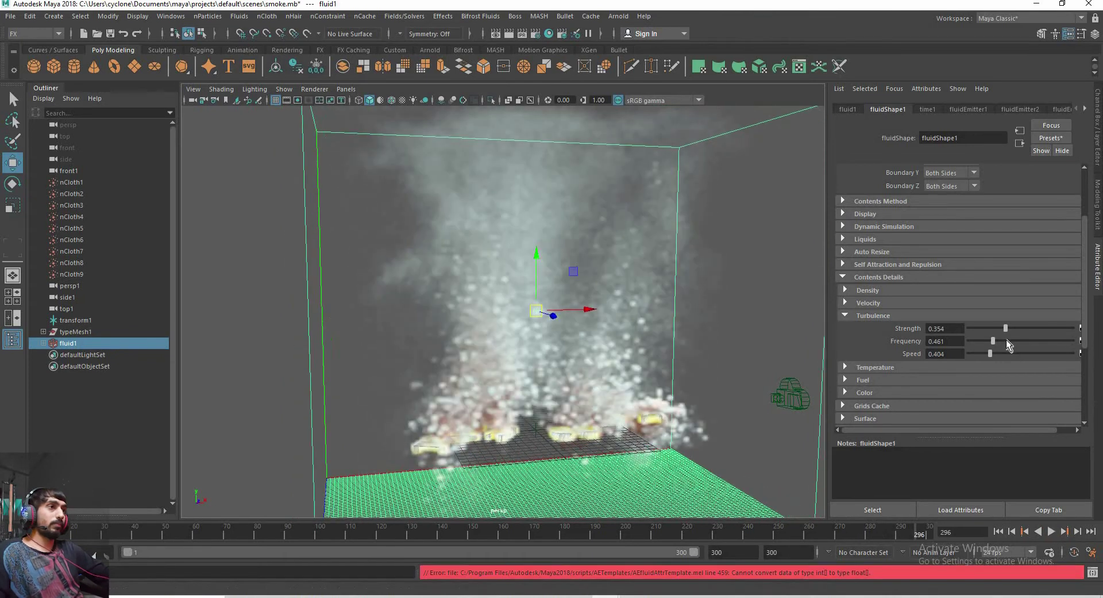
key("ctrl+z")
key("ctrl+z")
key("ctrl+z")
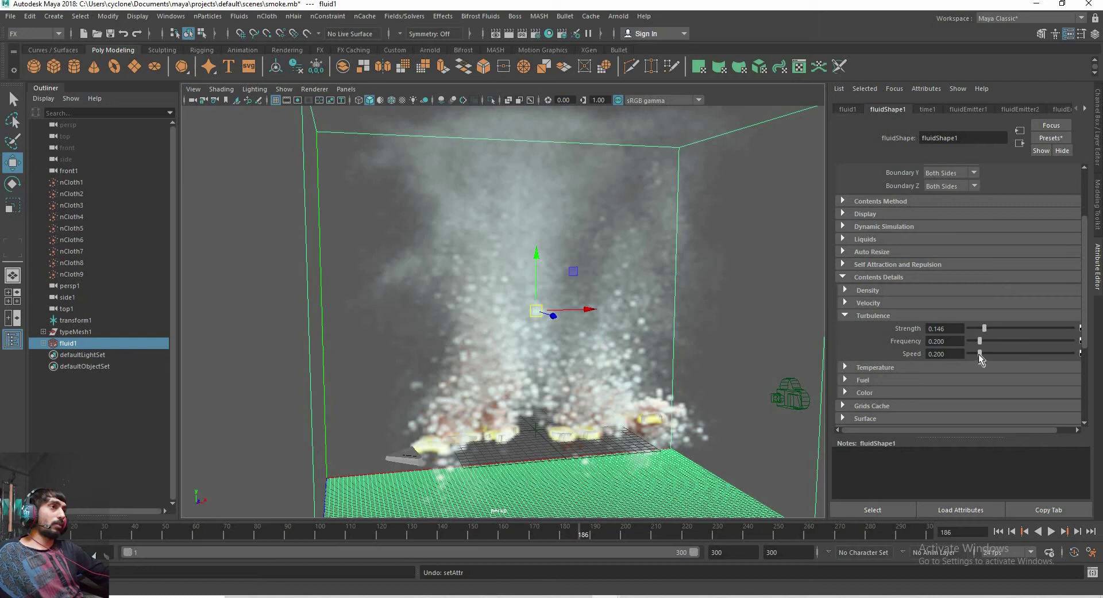
left_click_drag(977, 353, 974, 352)
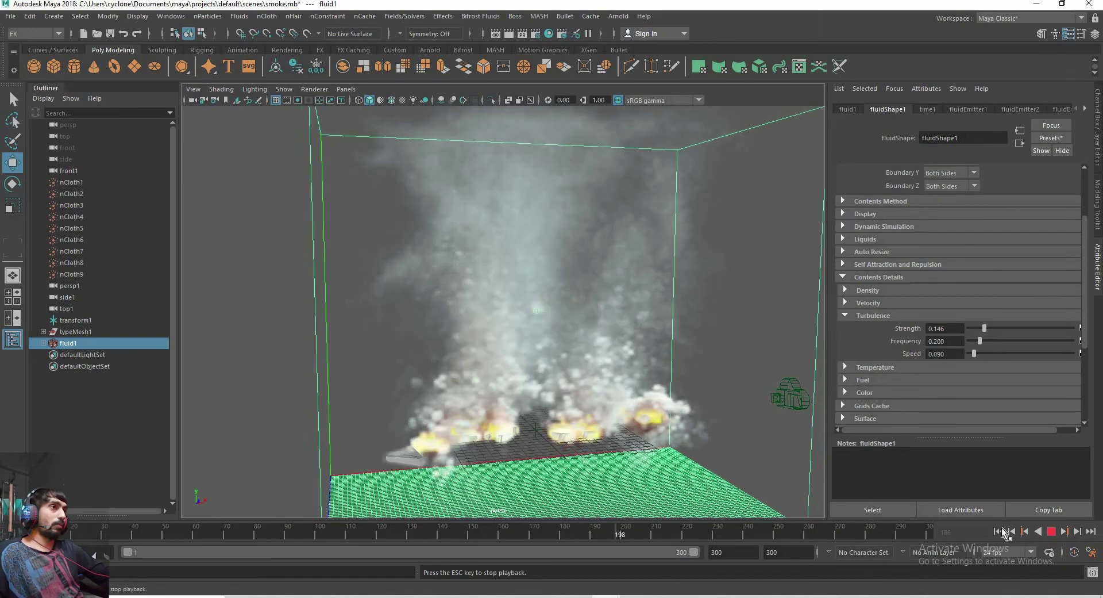
Replay the smoke with the new turbulence, then rewind to frame 1
left_click(1051, 532)
left_click(1049, 532)
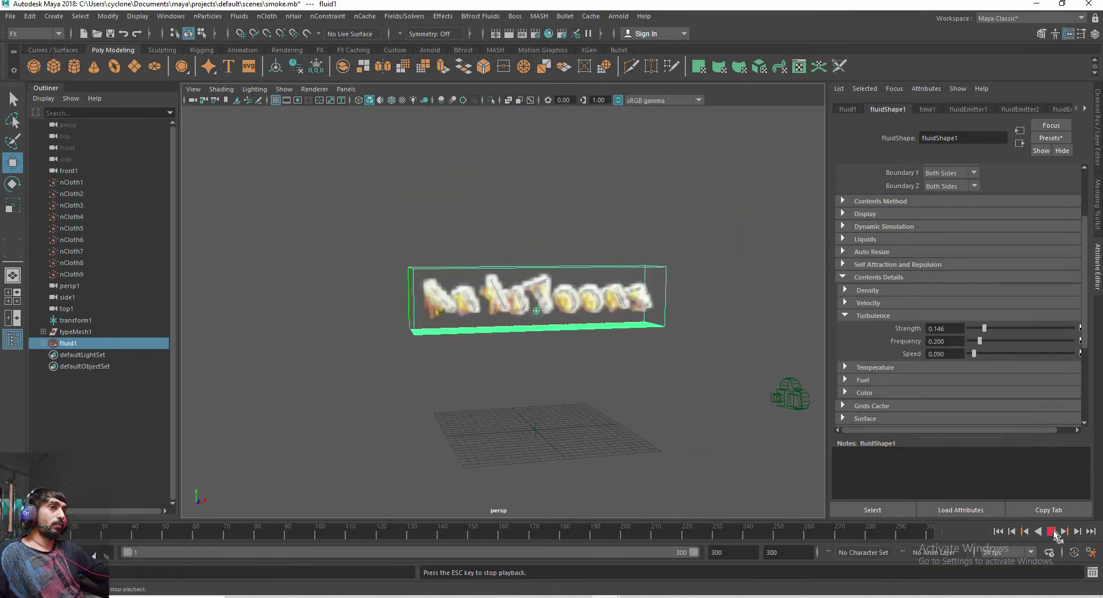
left_click_drag(575, 427, 650, 458, "alt")
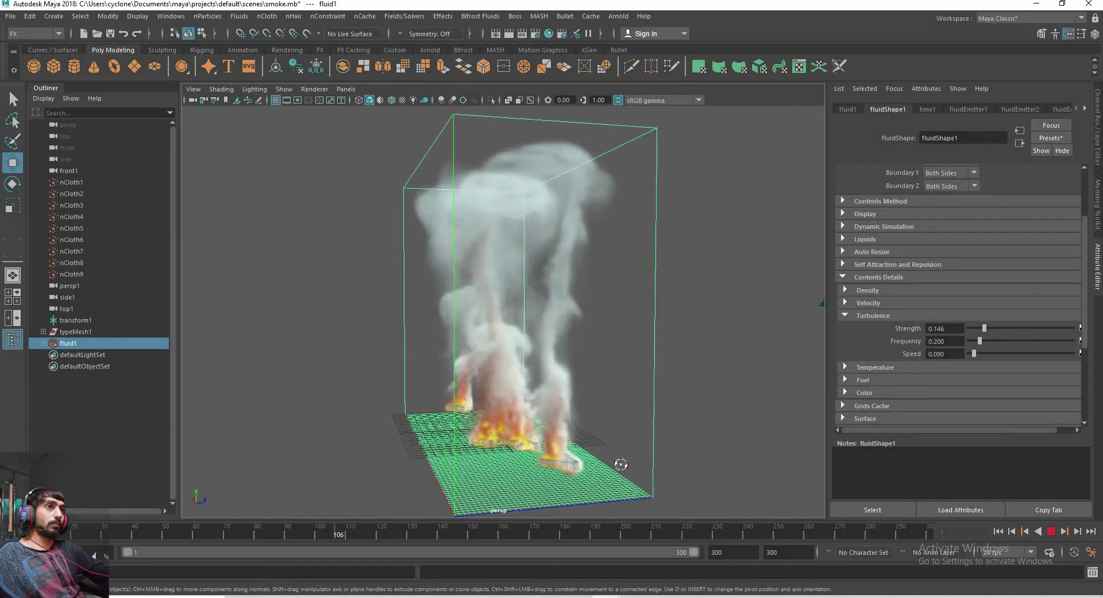
mouse_move(620, 463)
left_mouse_down("alt")
mouse_move(650, 467)
mouse_move(484, 464)
mouse_move(498, 421)
left_mouse_up("alt")
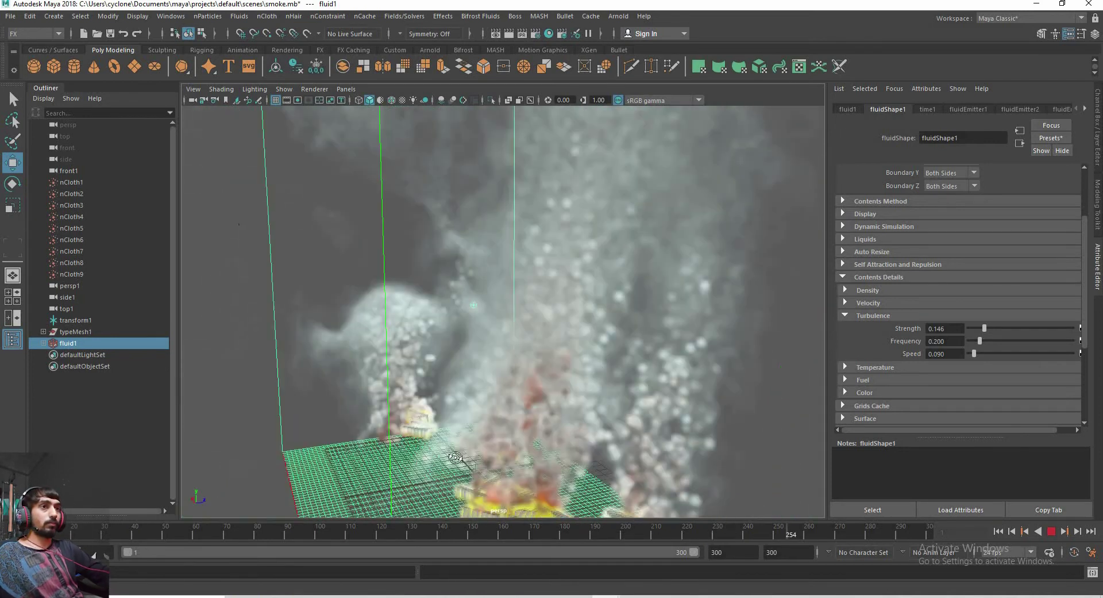
key("f")
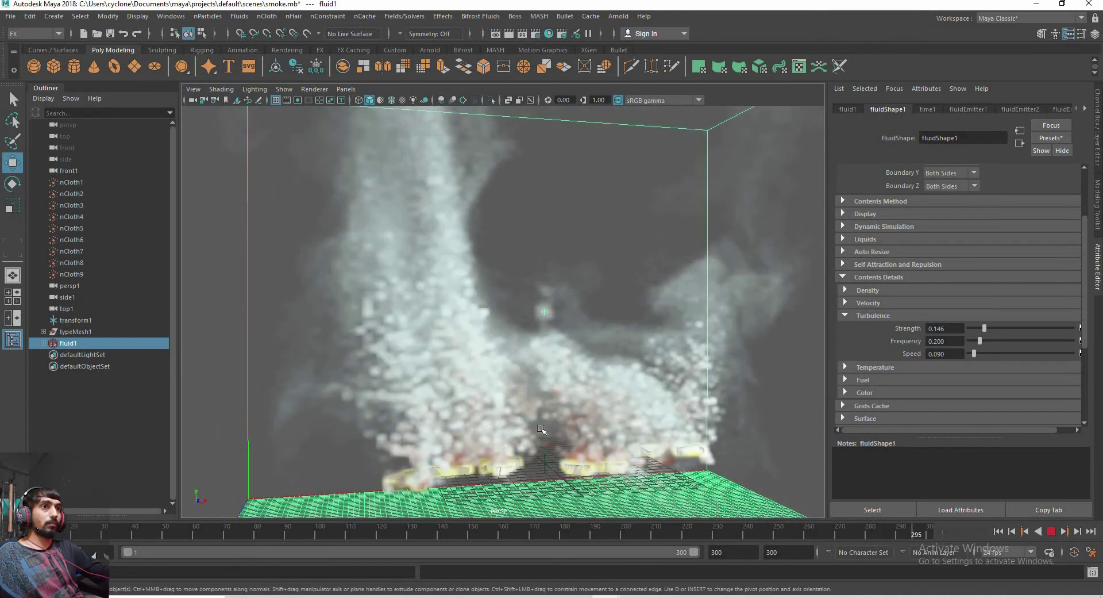
left_click(1039, 533)
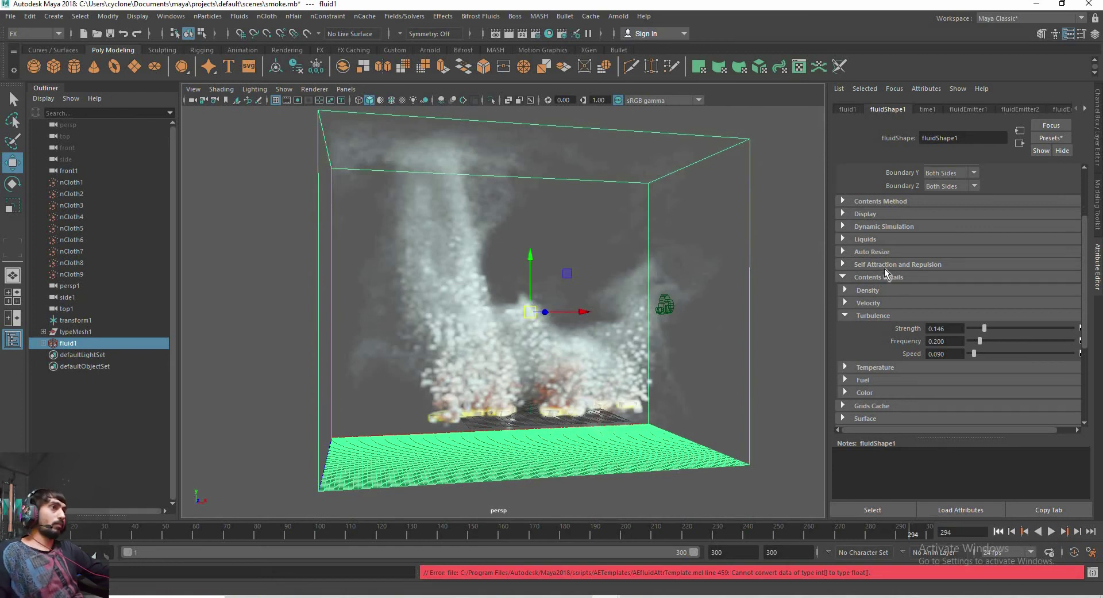
key("alt+shift+v")
Uncheck Auto Resize for fluidShape1 and play the fire through to frame 300
left_click(857, 292)
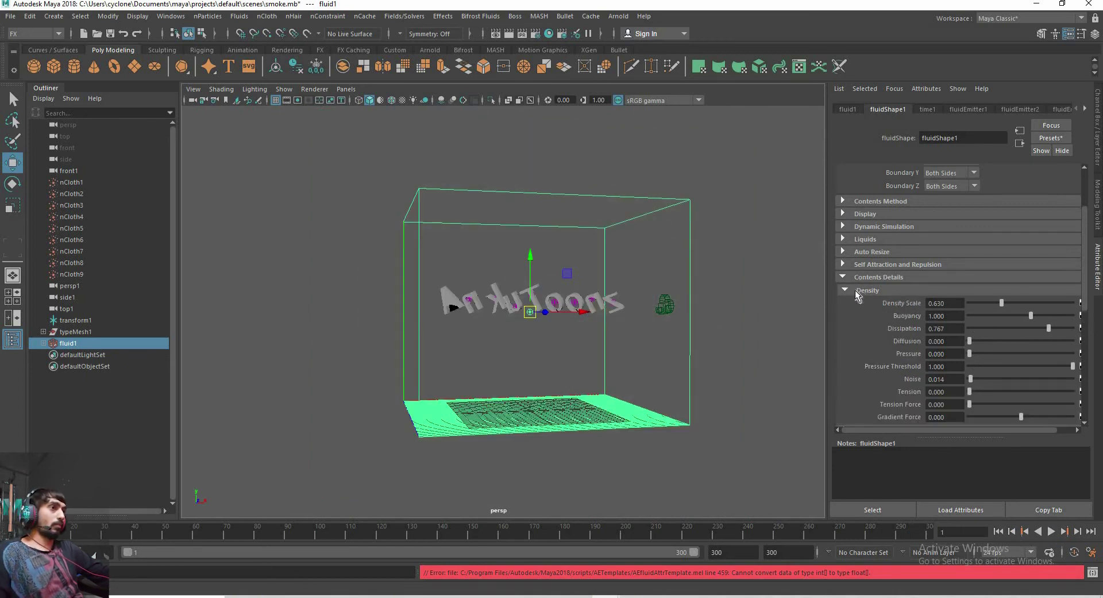
left_click(856, 291)
left_click(864, 253)
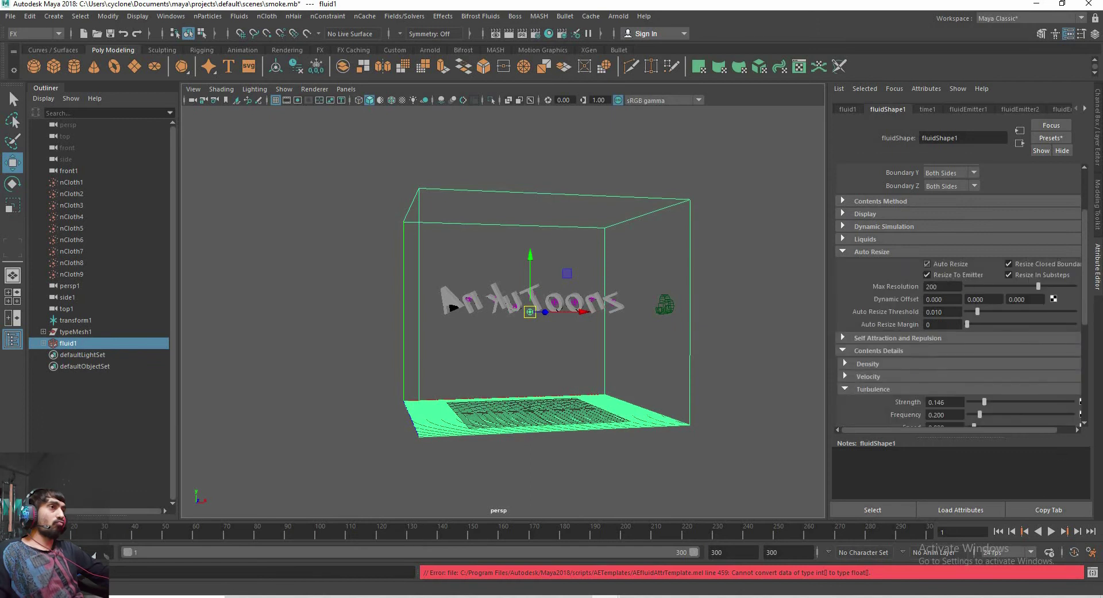
left_click(927, 264)
left_click(1051, 531)
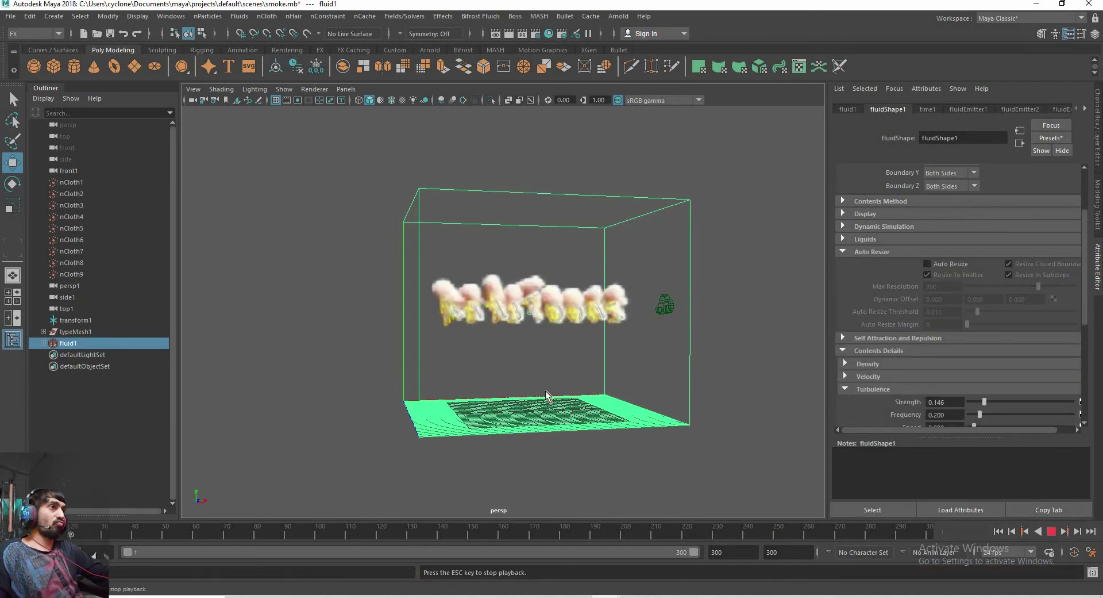
scroll(574, 394, "up", 2)
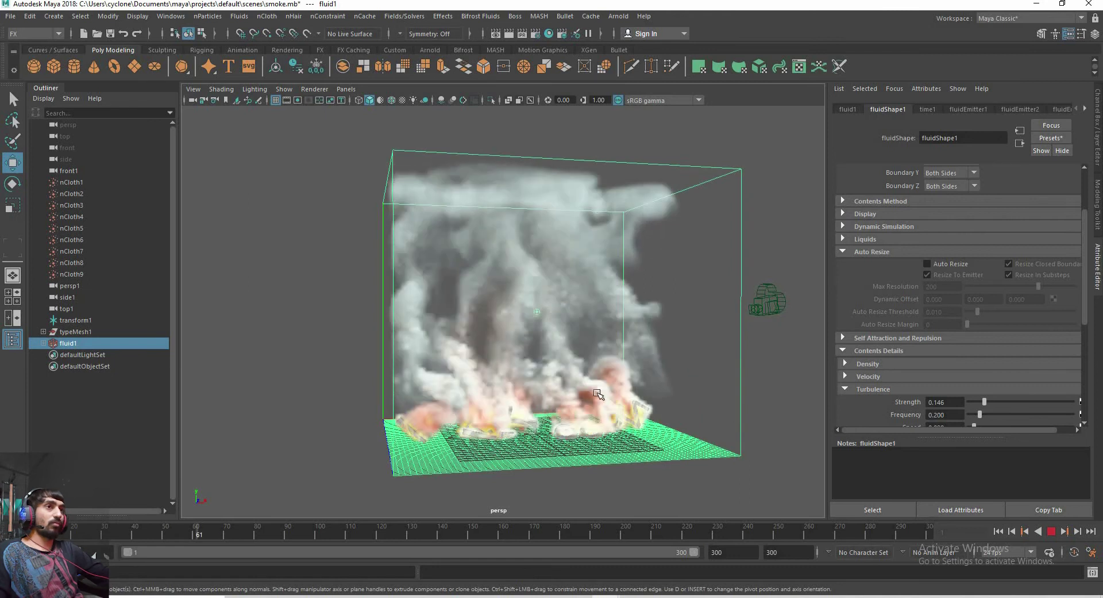
mouse_move(597, 394)
left_mouse_down("alt")
mouse_move(542, 443)
mouse_move(589, 451)
mouse_move(682, 436)
mouse_move(624, 446)
mouse_move(679, 448)
left_mouse_up("alt")
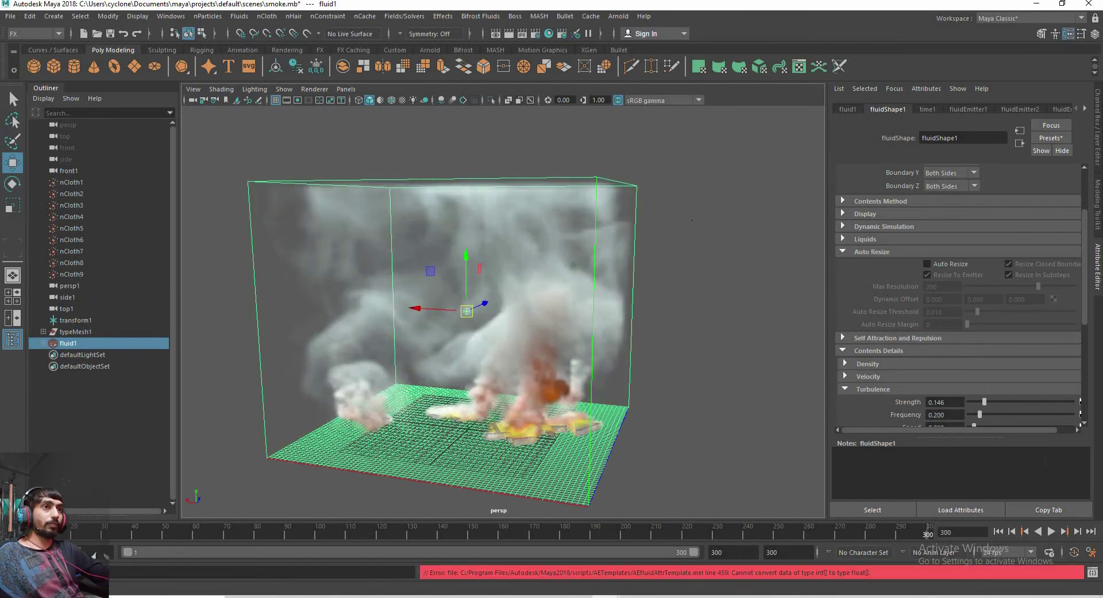
scroll(865, 348, "down", 2)
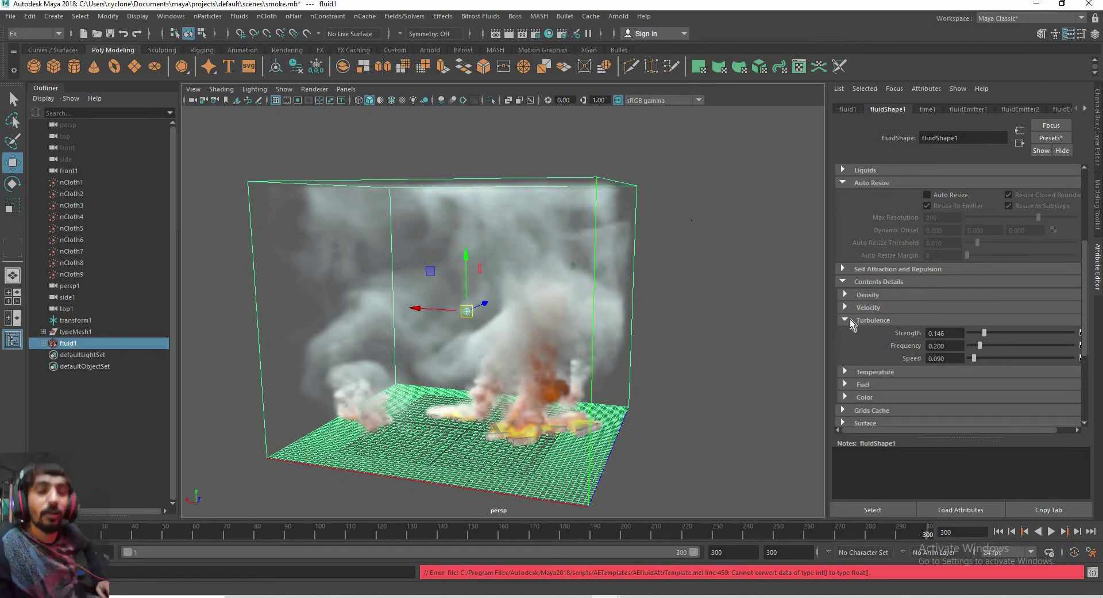
Collapse the Turbulence section and browse the fluidShape1 attributes
left_click(850, 319)
scroll(908, 368, "down", 2)
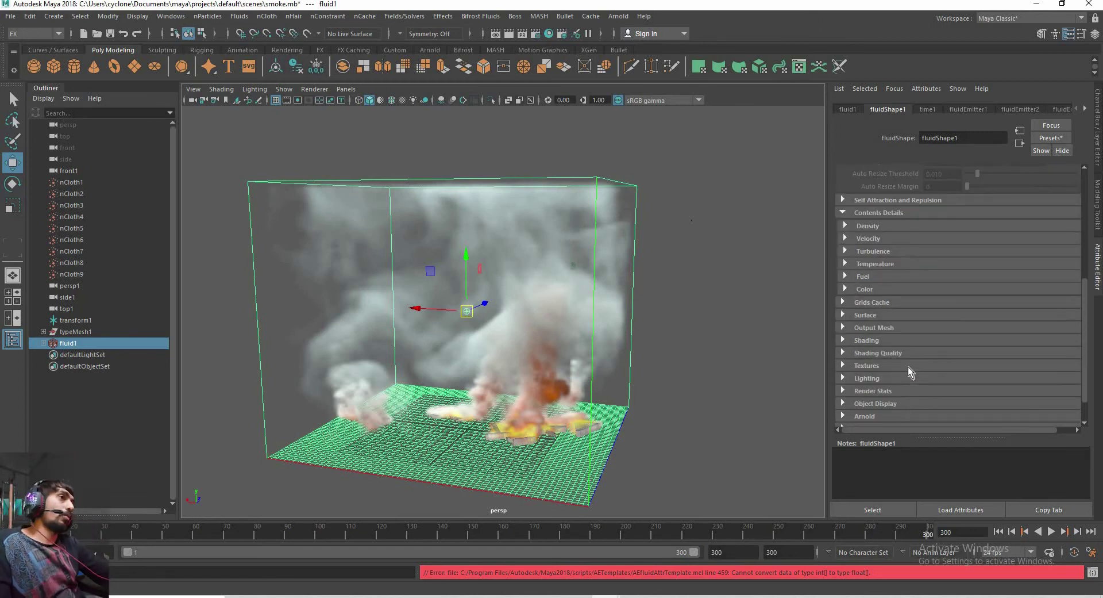
scroll(908, 368, "down", 1)
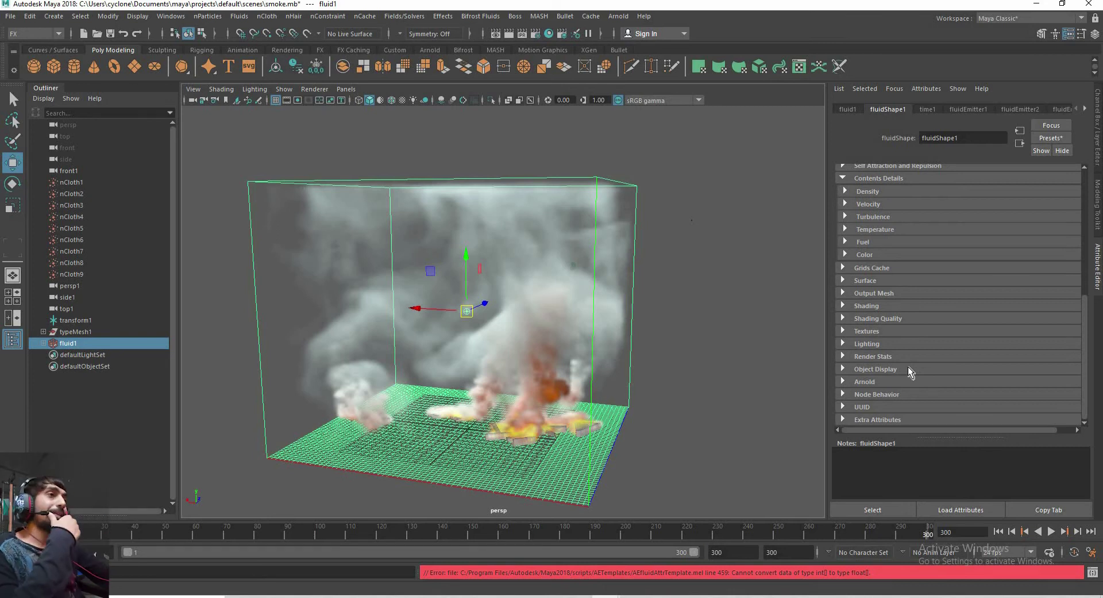
scroll(911, 371, "up", 8)
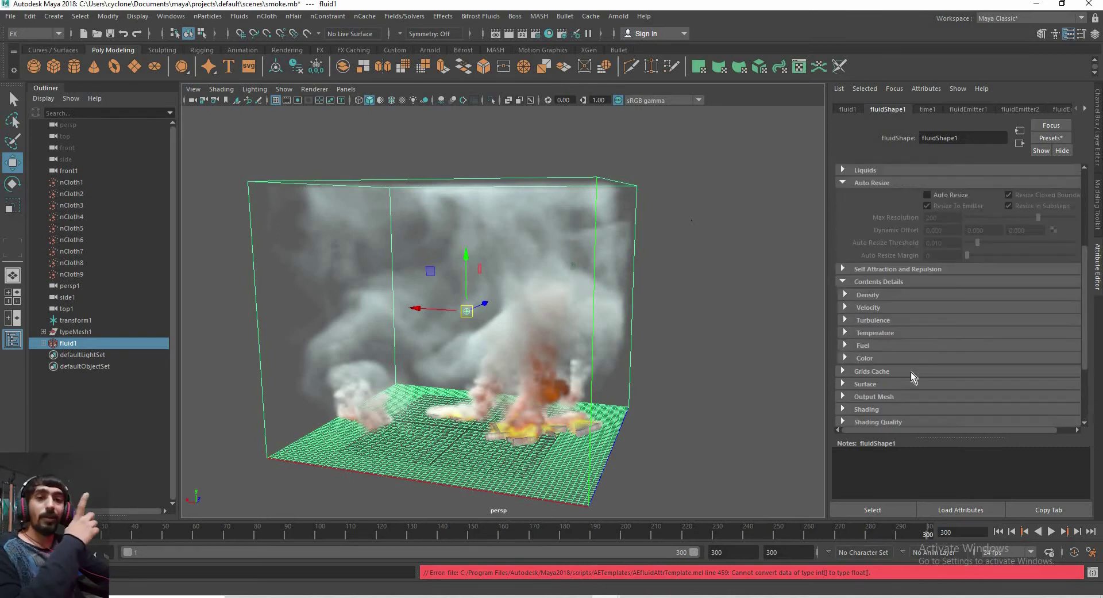
scroll(911, 372, "down", 6)
scroll(911, 371, "up", 6)
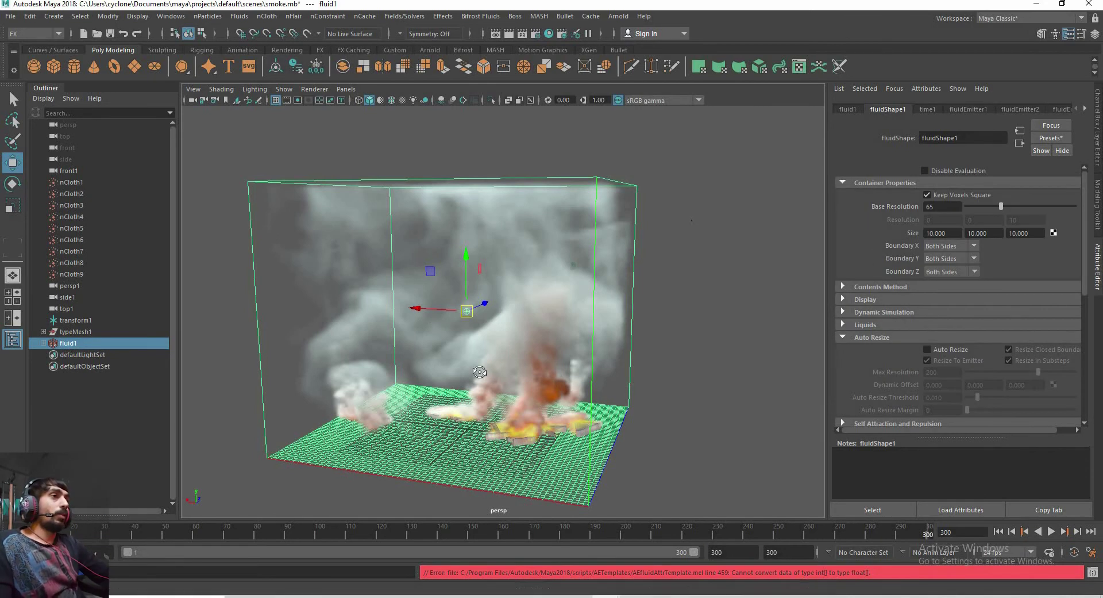
mouse_move(403, 402)
left_mouse_down("alt")
mouse_move(467, 412)
mouse_move(623, 400)
left_mouse_up("alt")
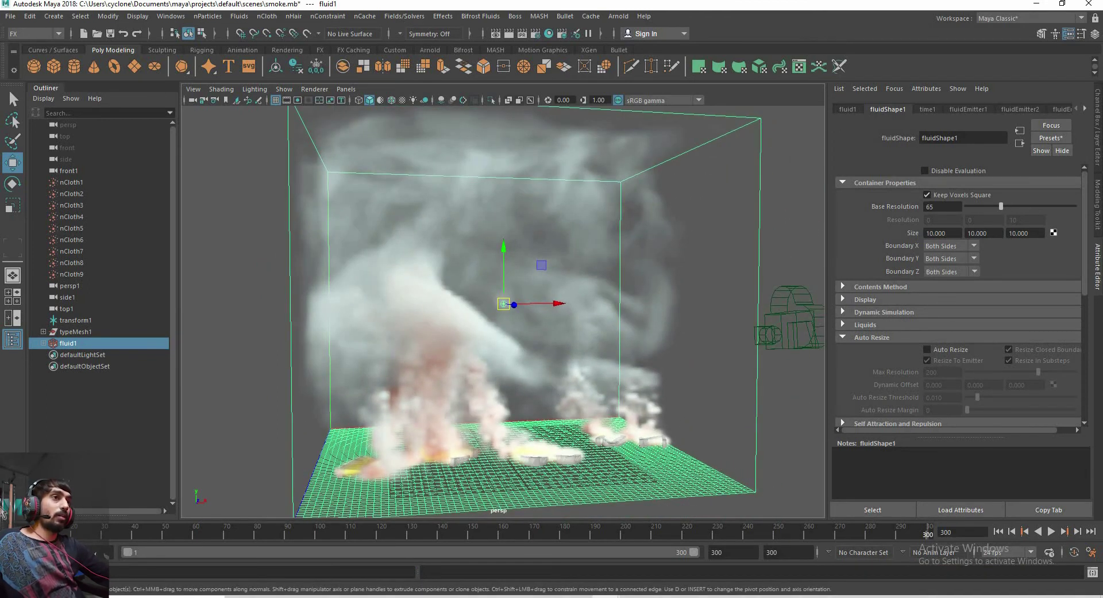
Rewind the smoke simulation to frame 1 and tumble to a frontal view
key("alt+v")
left_click_drag(449, 389, 443, 387, "alt")
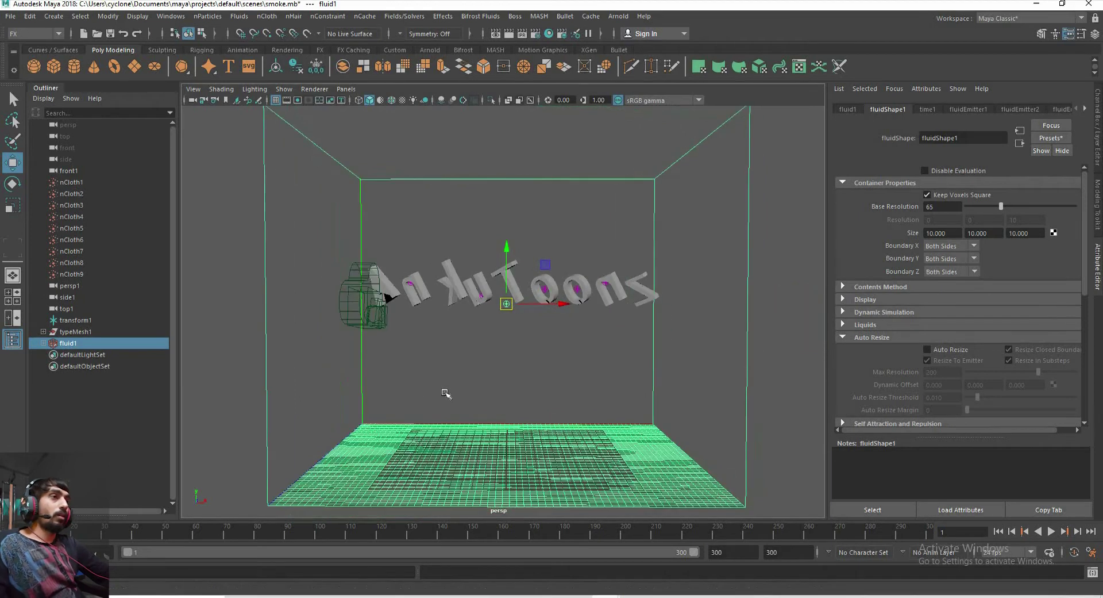
right_click_drag(443, 387, 460, 406, "alt")
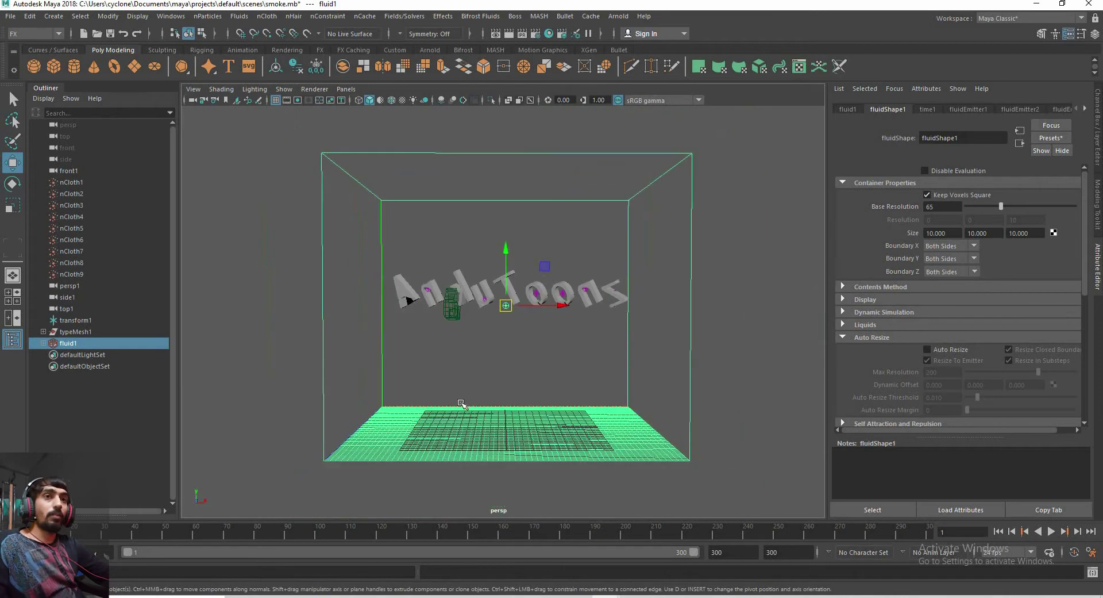
Toggle the Container Properties section and briefly check the fluid's transform attributes
left_click(844, 182)
left_click(845, 245)
left_click(856, 183)
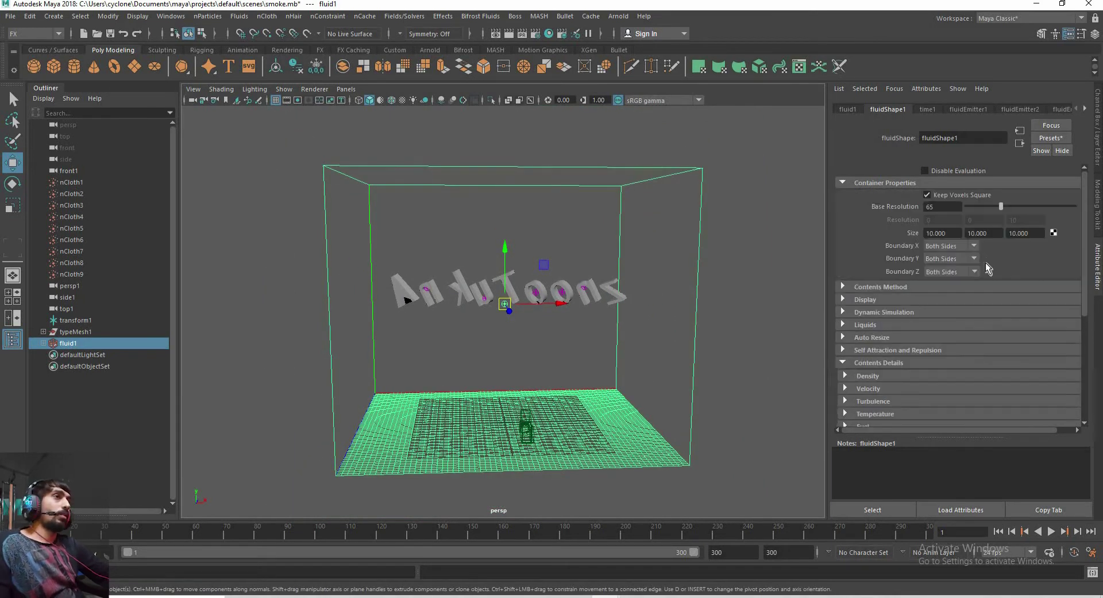
left_click(855, 183)
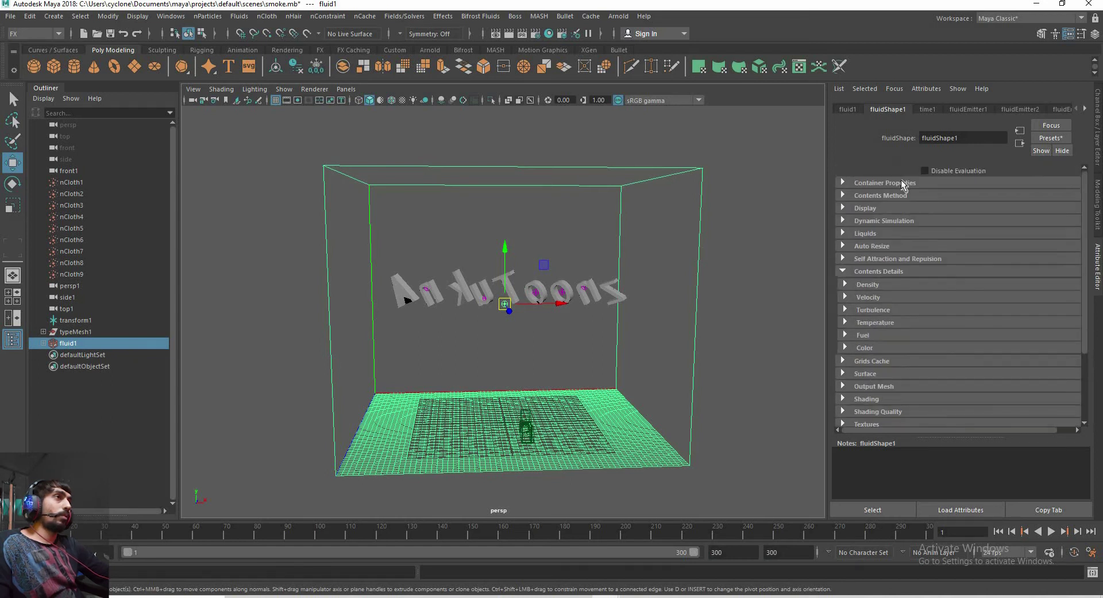
left_click(856, 182)
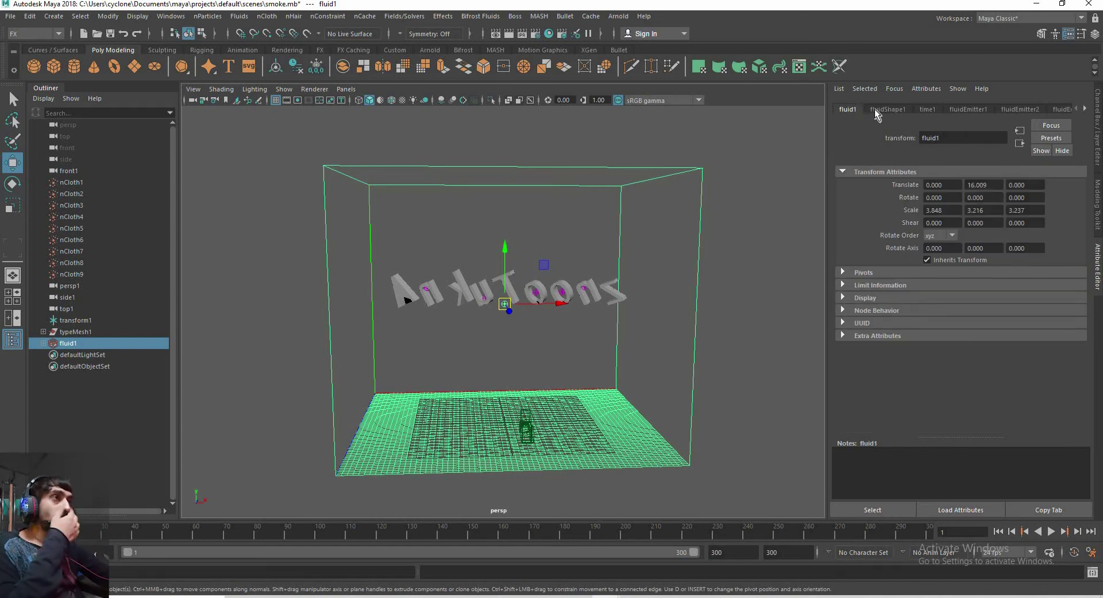
left_click(855, 182)
left_click(856, 183)
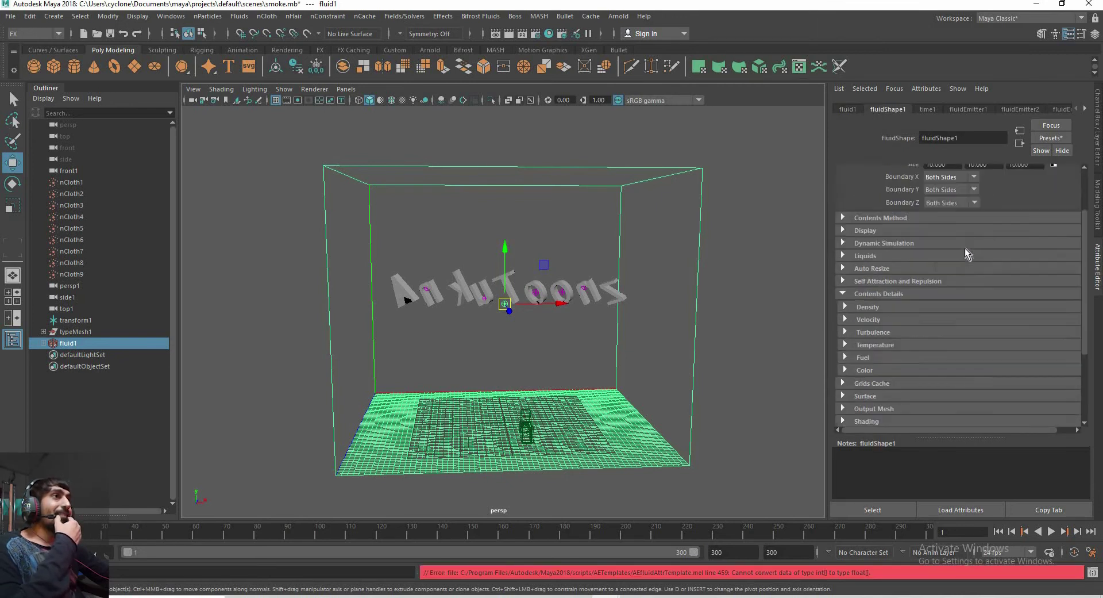
left_click(847, 183)
Expand Contents Method and Display, revealing Boundary Draw set to Bottom
left_click(850, 191)
left_click(850, 193)
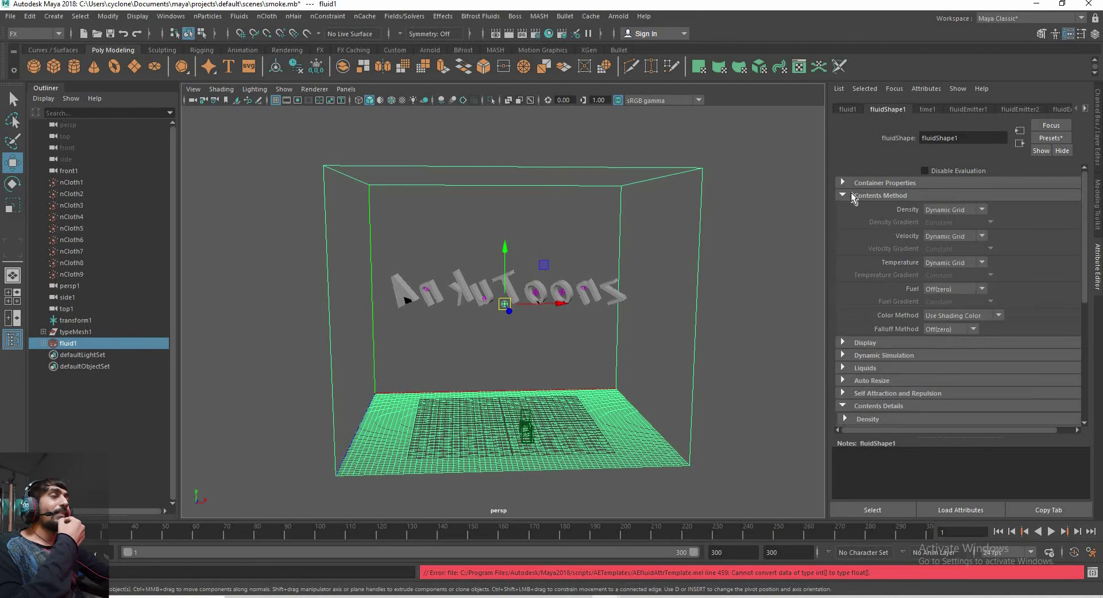
left_click(852, 197)
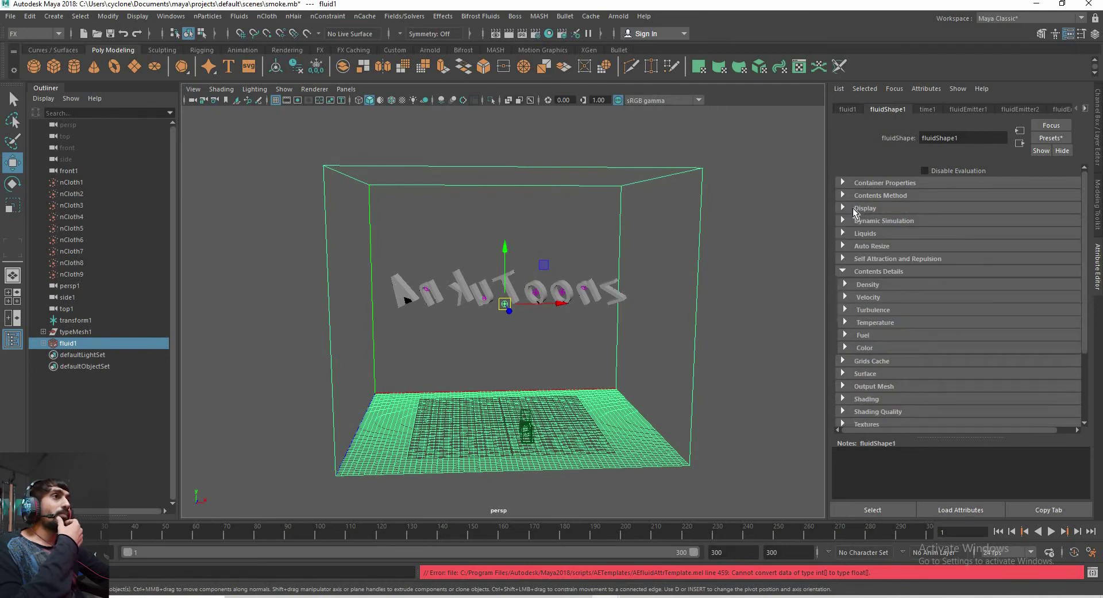
left_click(854, 210)
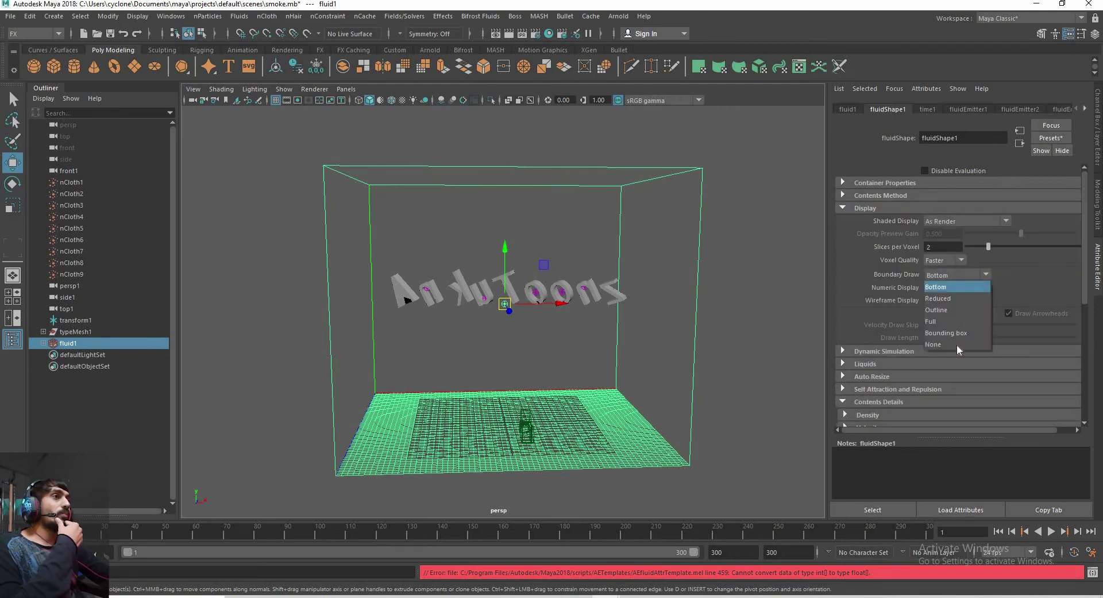
Set Boundary Draw to None, then play the simulation to frame 300 while orbiting
left_click(957, 345)
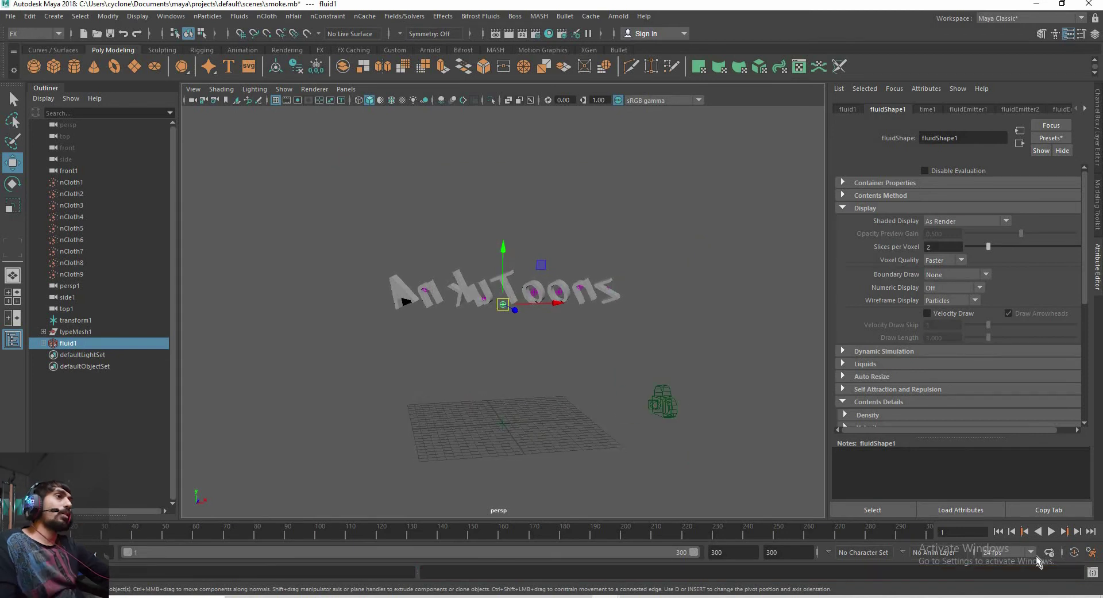
left_click(1051, 531)
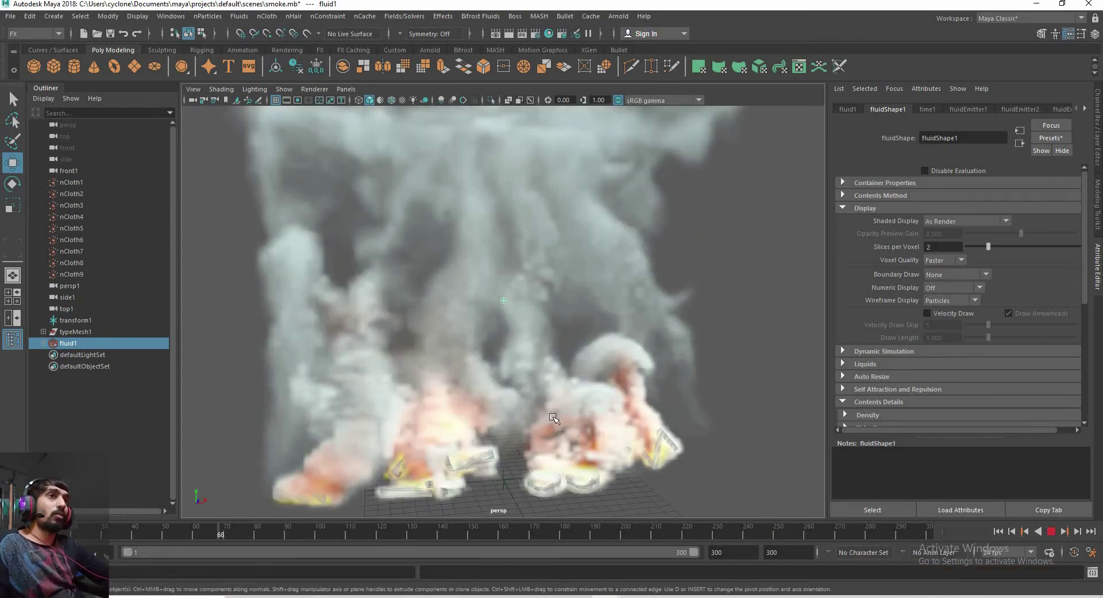
mouse_move(541, 410)
left_mouse_down("alt")
mouse_move(508, 440)
mouse_move(613, 464)
mouse_move(733, 461)
mouse_move(704, 471)
mouse_move(727, 471)
mouse_move(514, 475)
mouse_move(404, 449)
mouse_move(377, 458)
mouse_move(323, 424)
mouse_move(567, 420)
mouse_move(511, 422)
mouse_move(746, 437)
mouse_move(678, 448)
left_mouse_up("alt")
Add an Arnold skydome light and run a test render in RenderView
left_click(612, 17)
mouse_move(630, 74)
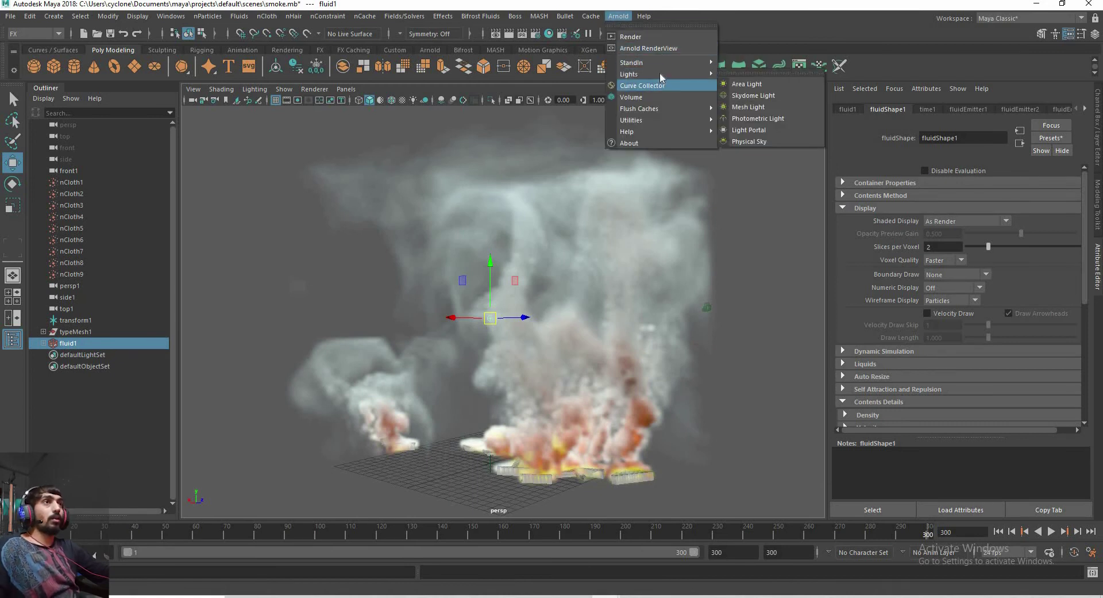
left_click(773, 99)
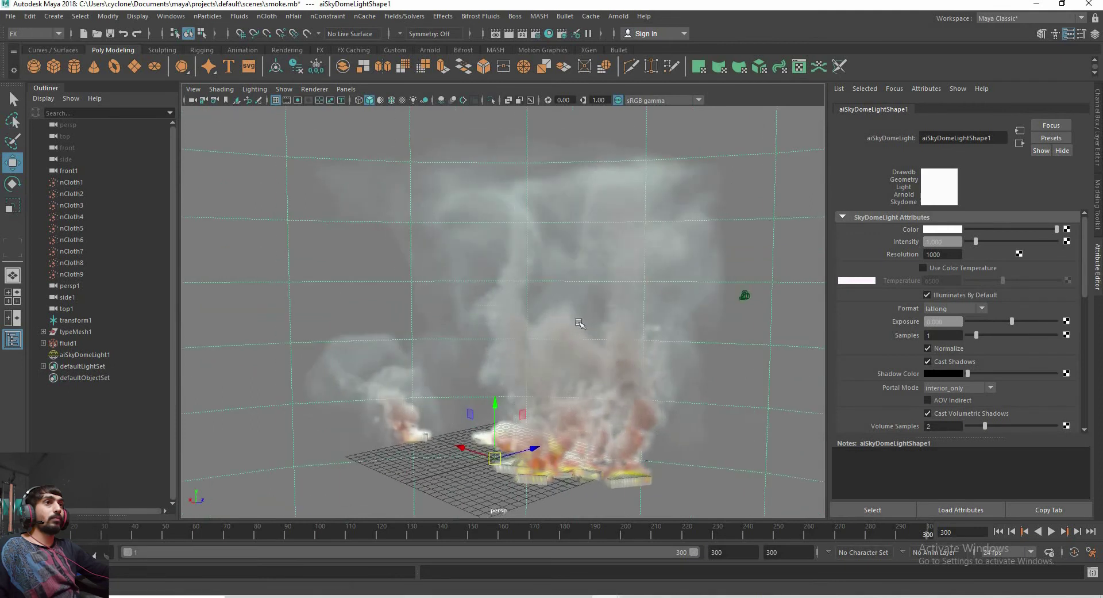
scroll(584, 323, "down", 1)
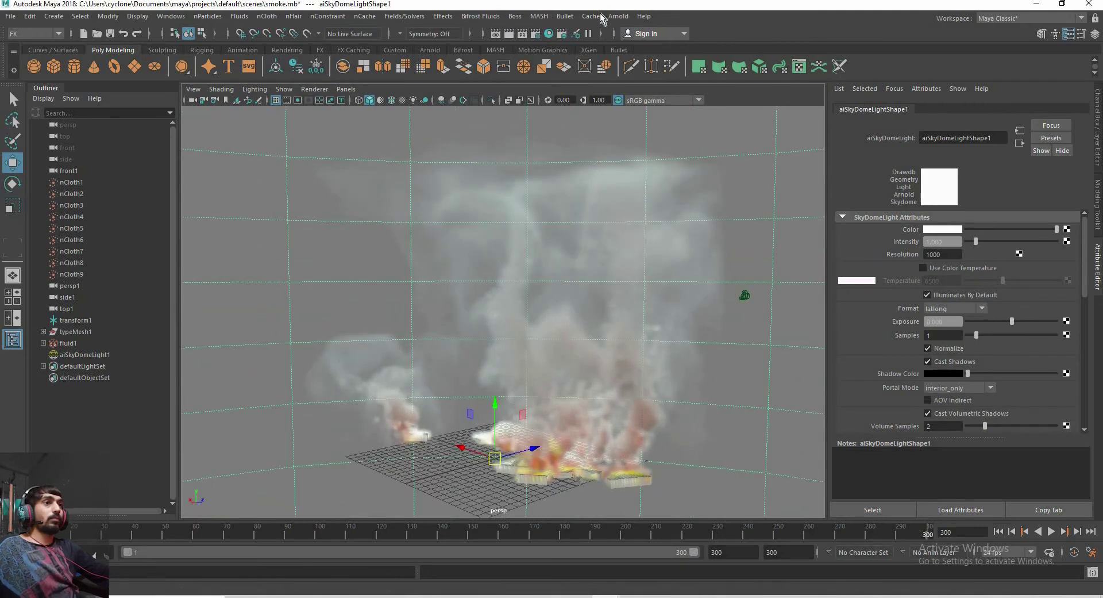
left_click(674, 33)
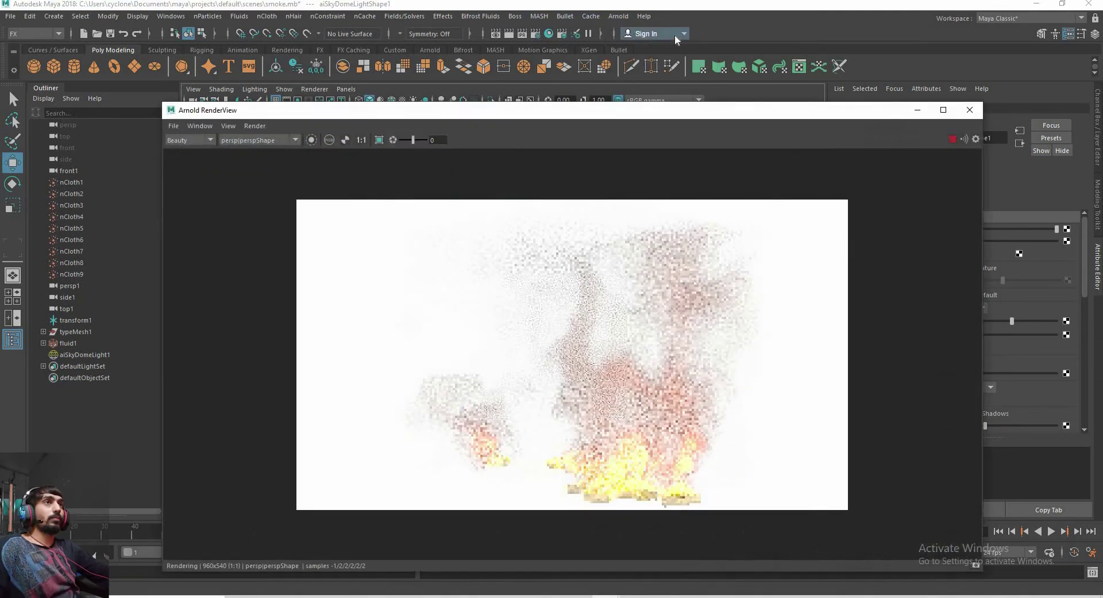
left_click(969, 110)
Delete aiSkyDomeLight1, reselect fluid1, and return the simulation to frame 1
mouse_move(635, 298)
left_mouse_down("alt")
mouse_move(685, 303)
mouse_move(451, 333)
mouse_move(685, 239)
left_mouse_up("alt")
left_click(683, 241)
key("Delete")
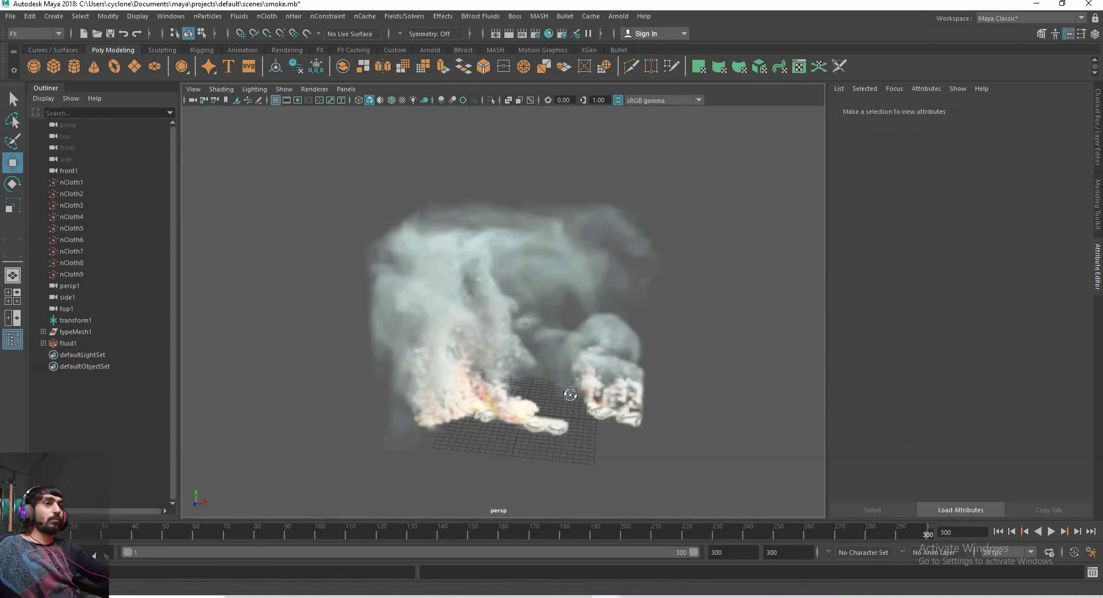
scroll(569, 410, "up", 2)
left_click(567, 427)
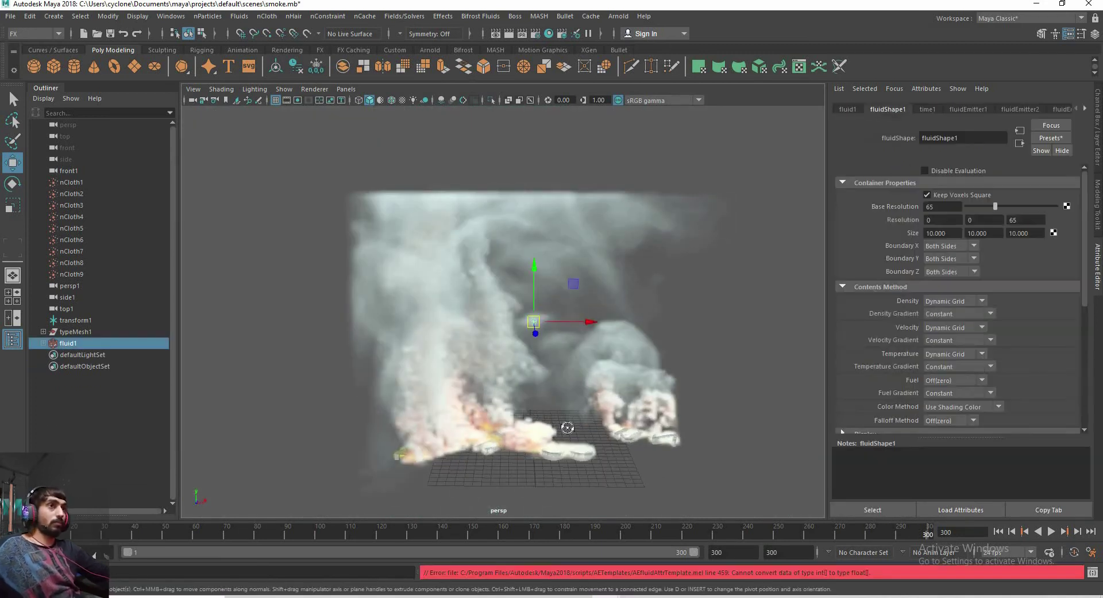
left_click_drag(567, 427, 230, 543, "alt")
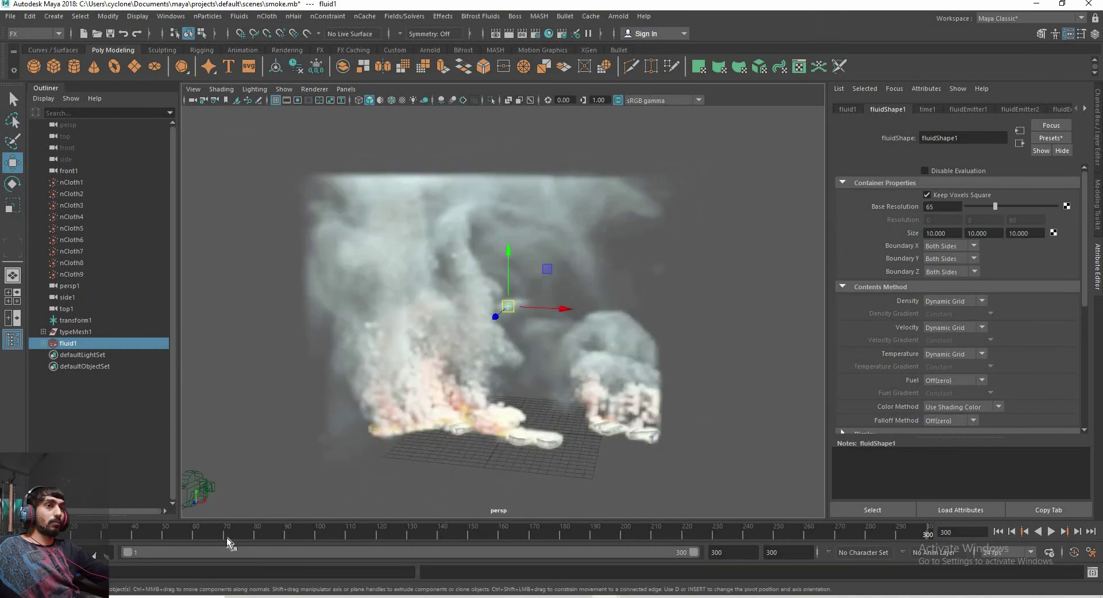
key("alt+shift+v")
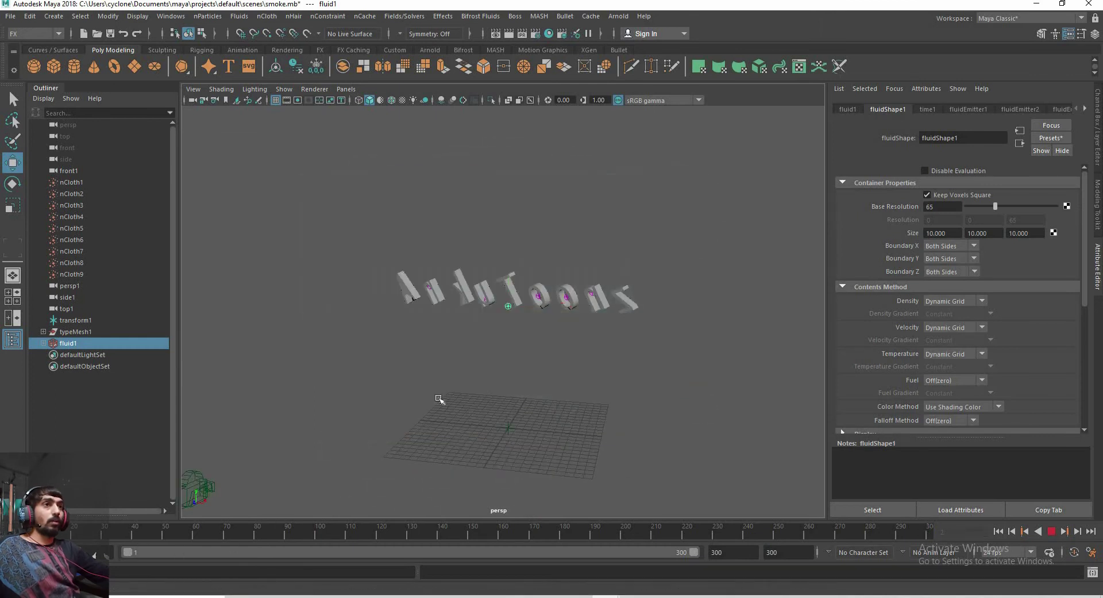
left_click_drag(471, 359, 537, 394, "alt")
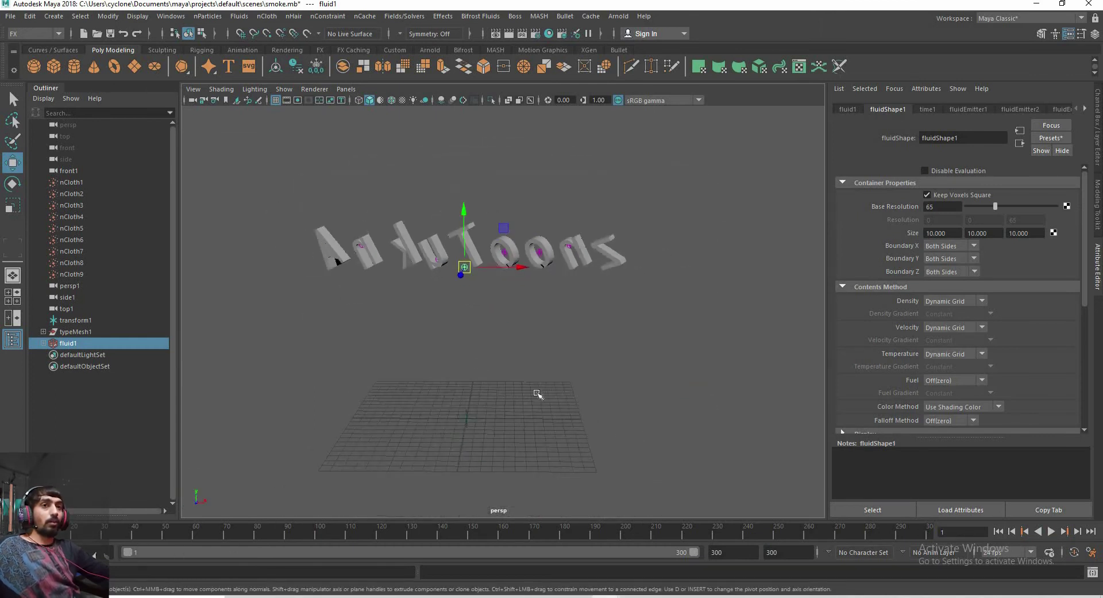
Inspect the Playblast options without recording, then bring up the menu-set dropdown
right_click(348, 537)
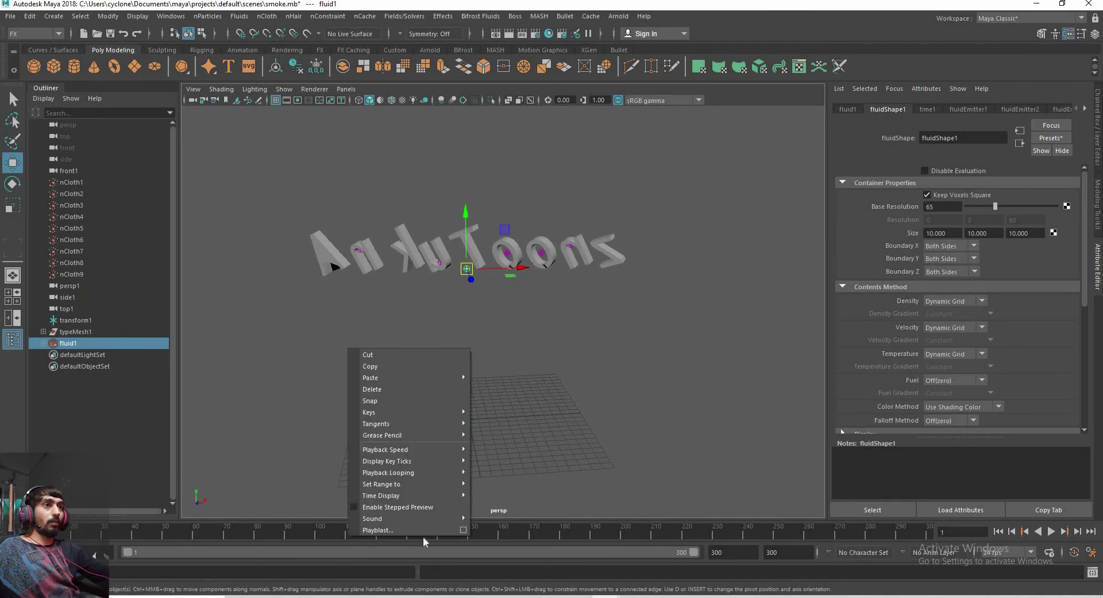
left_click(464, 530)
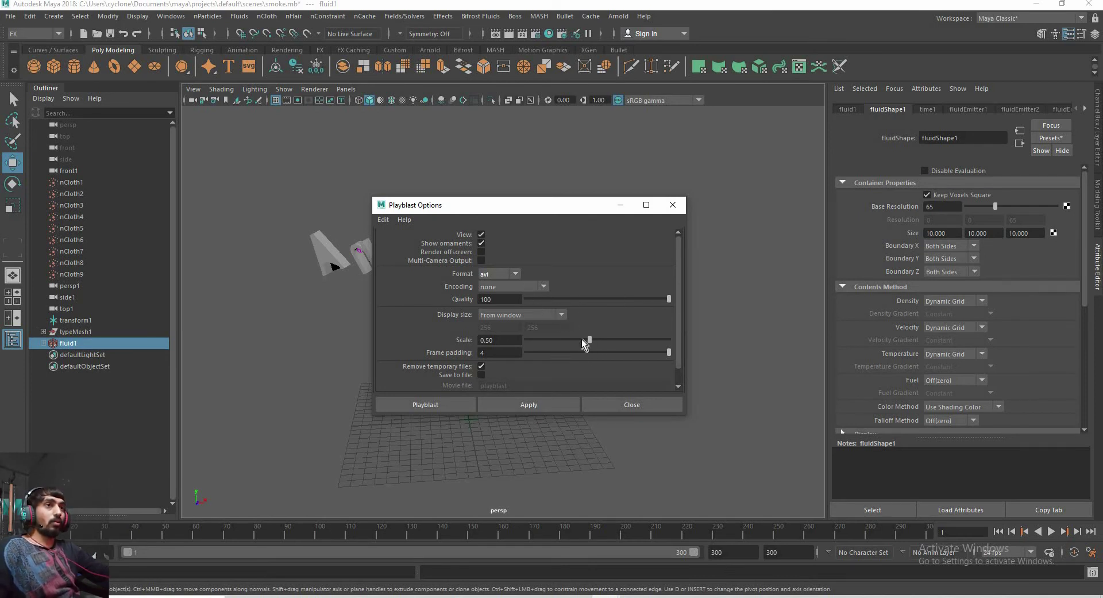
left_click(628, 405)
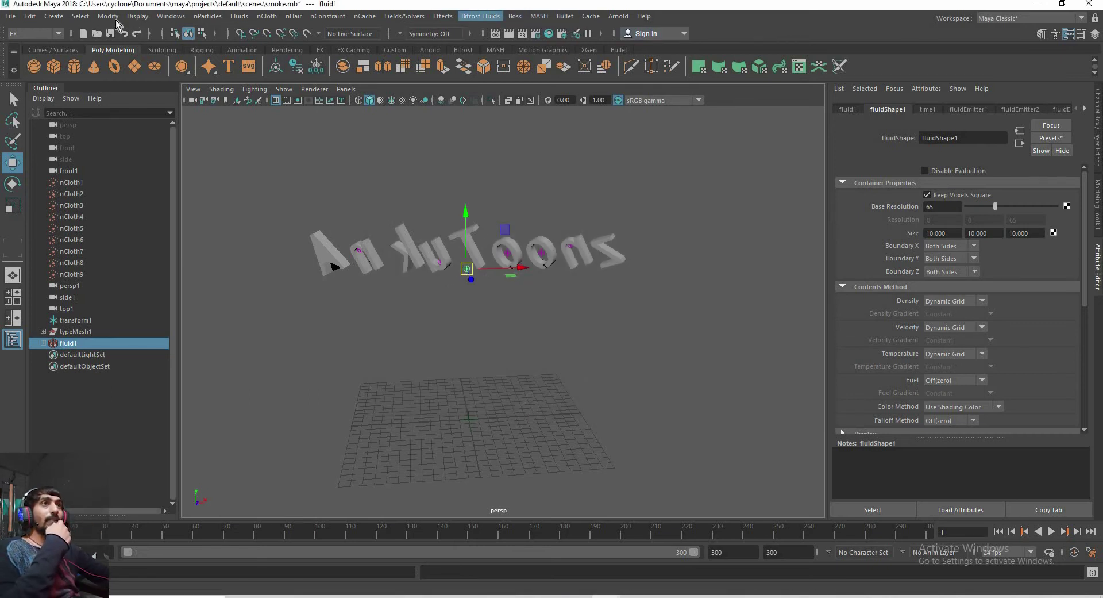
left_click(55, 34)
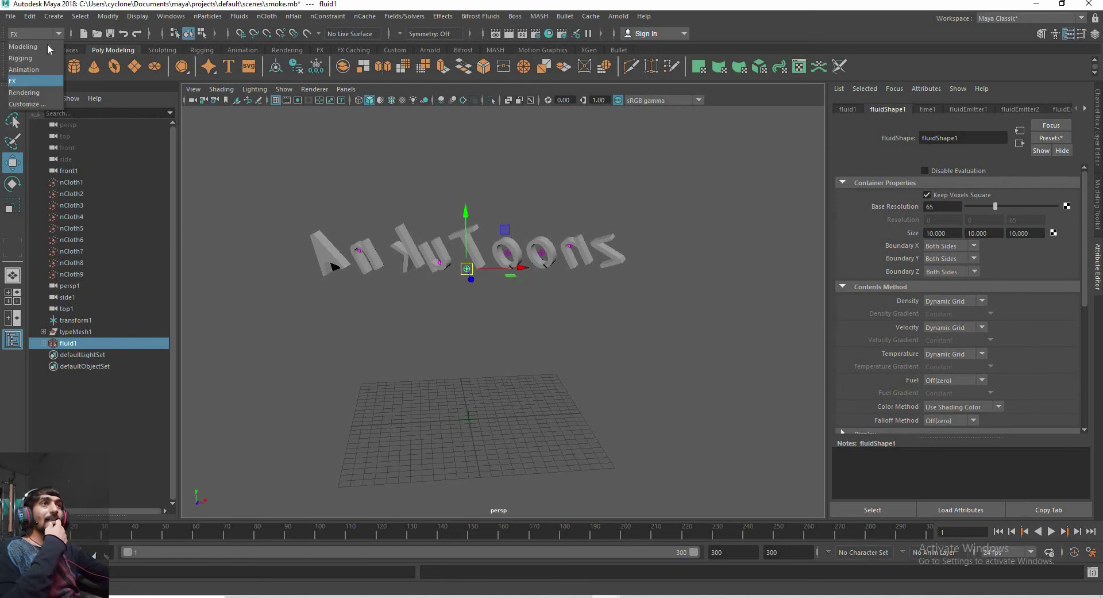
Switch to the Rendering menu set and look through the Render Settings
key("Return")
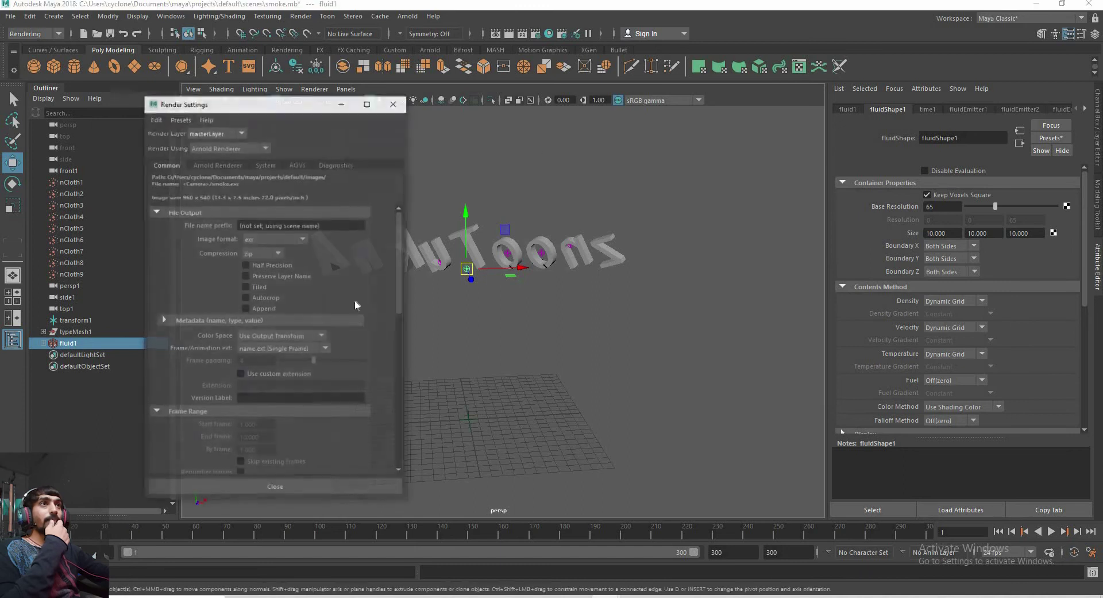
scroll(345, 350, "down", 3)
scroll(342, 343, "down", 2)
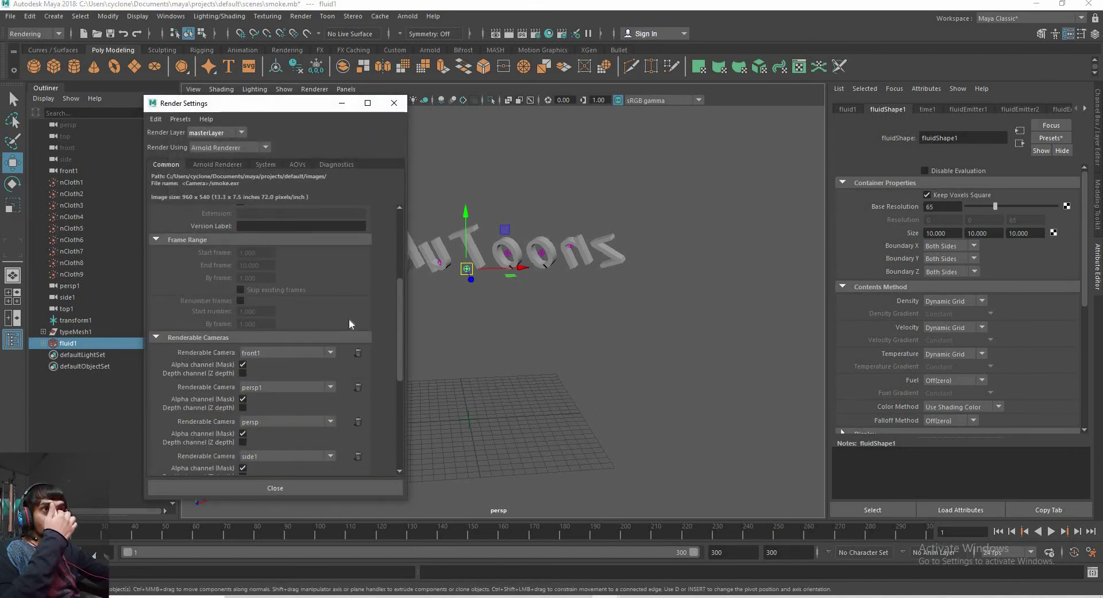
scroll(352, 323, "up", 3)
scroll(351, 321, "down", 4)
scroll(351, 321, "down", 3)
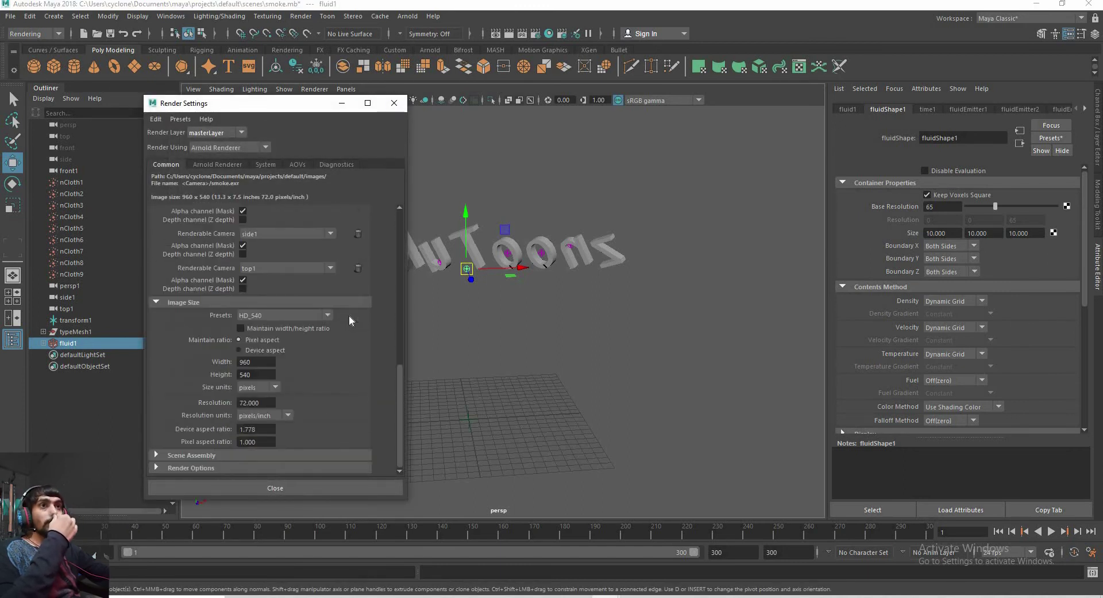
scroll(350, 320, "up", 5)
scroll(351, 320, "up", 3)
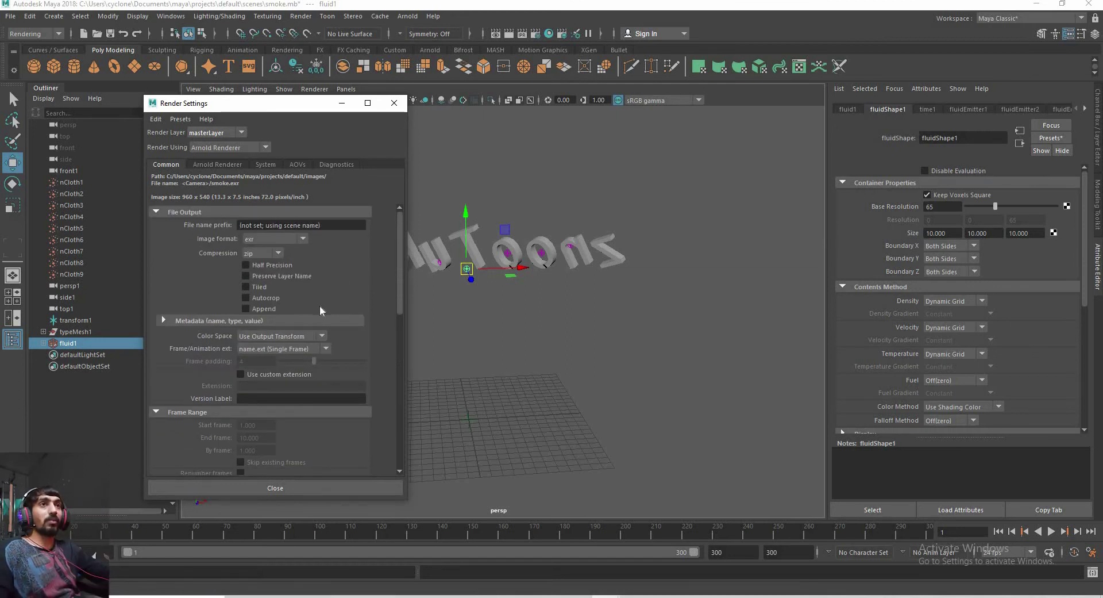
scroll(321, 311, "down", 3)
scroll(321, 310, "down", 2)
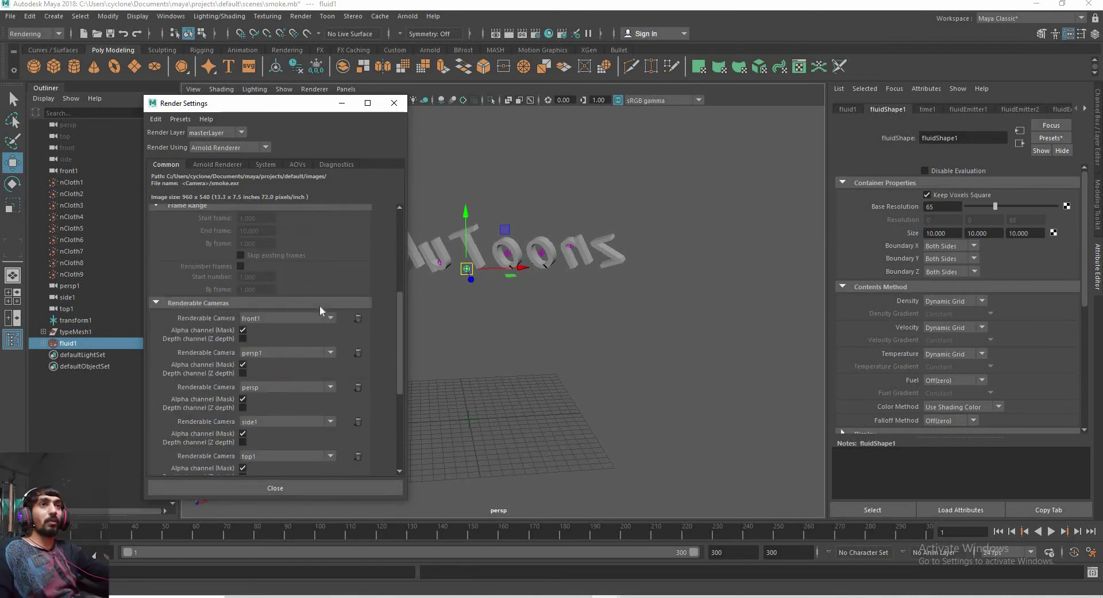
Choose the HD_1080 (1920×1080) Image Size preset in Render Settings
left_click(267, 303)
left_click(299, 330)
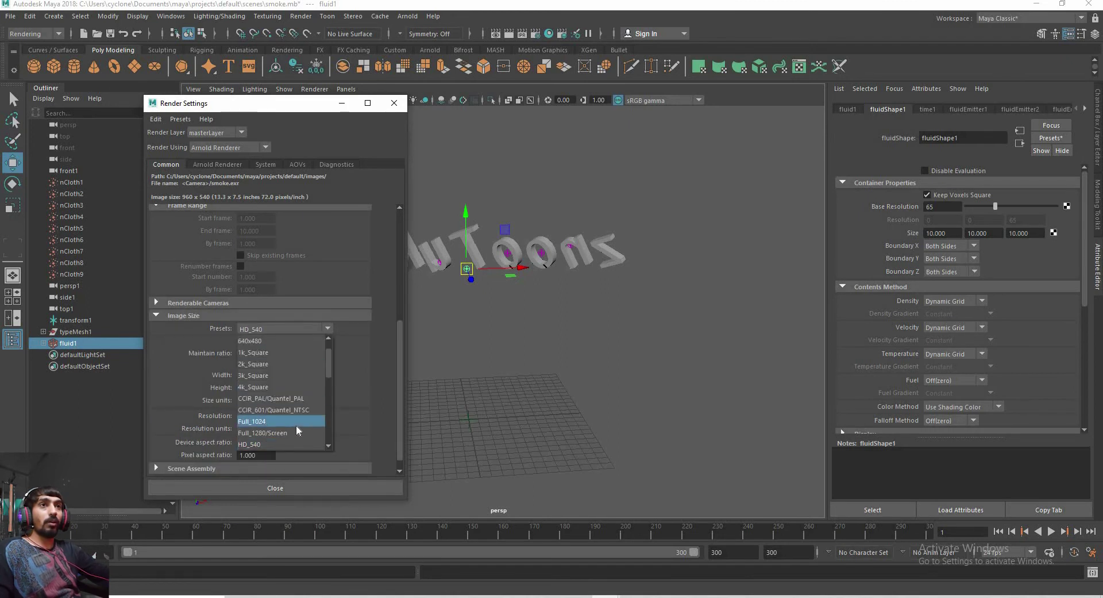
left_click(279, 364)
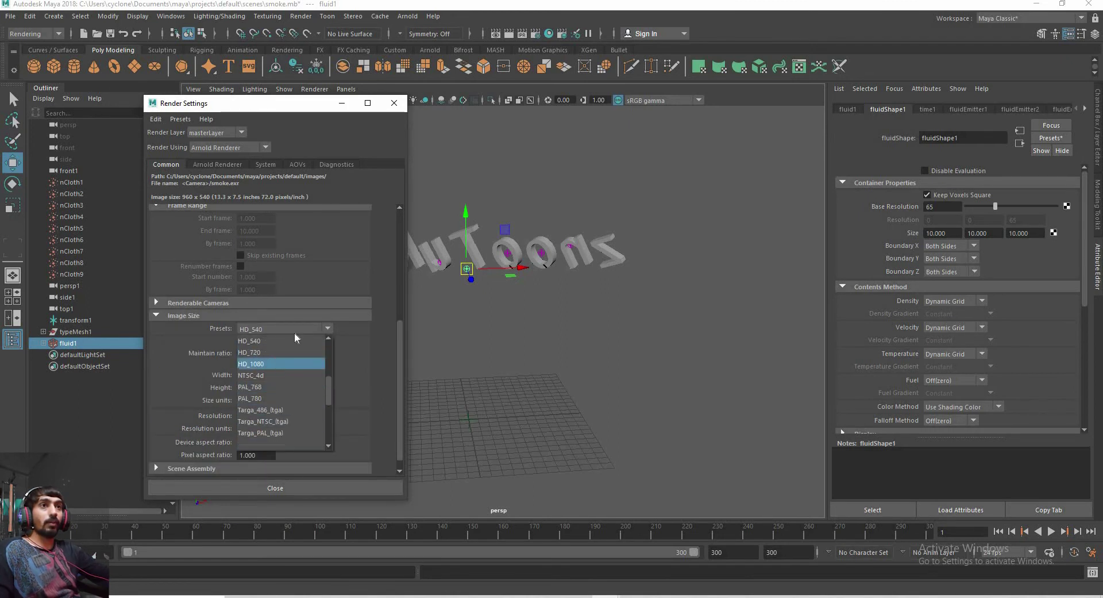
left_click(342, 103)
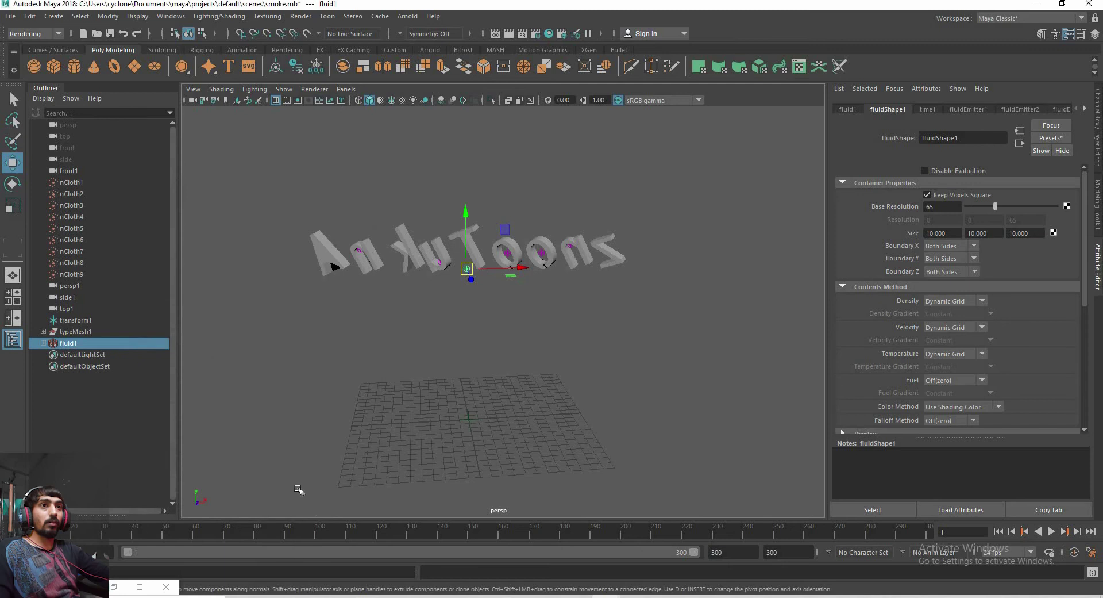
Deselect the fluid and record a playblast through frame 300, opening blast9.avi
right_click(293, 538)
left_click(450, 377)
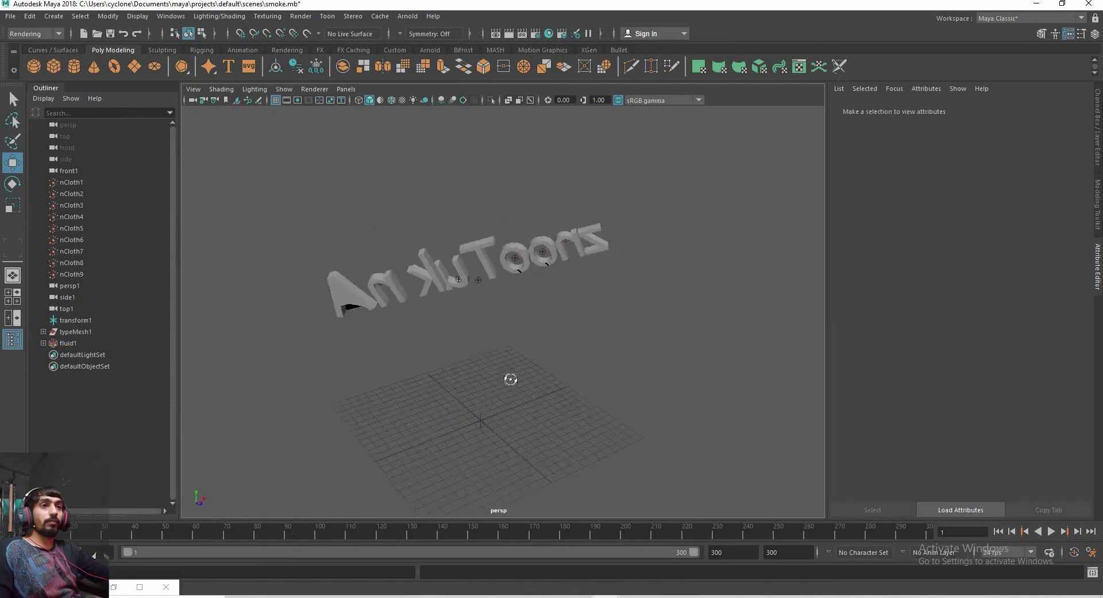
left_click_drag(511, 377, 379, 509, "alt")
right_click(297, 536)
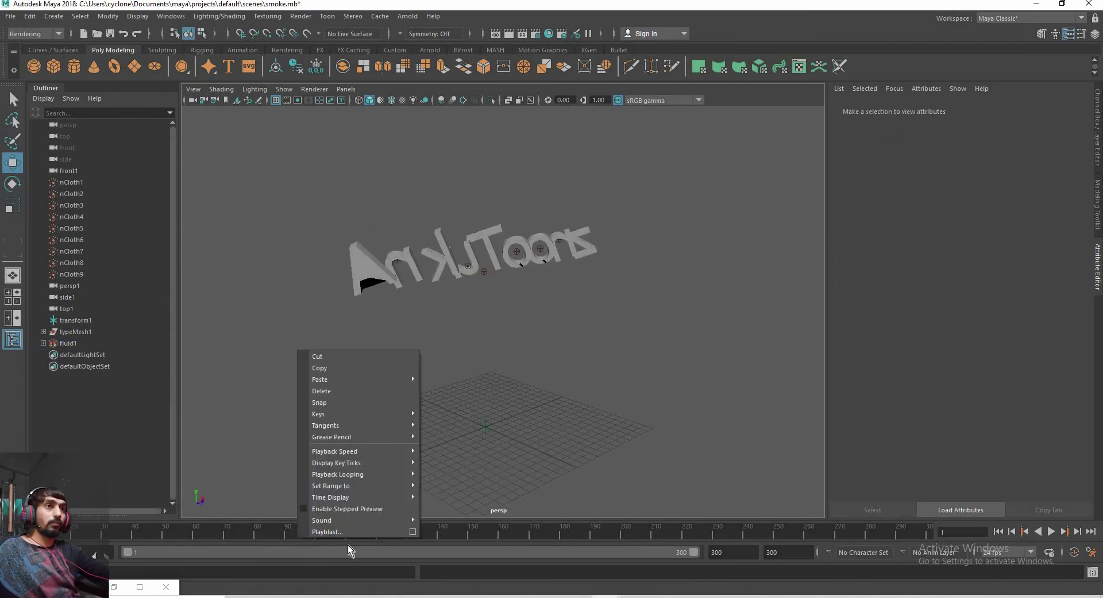
left_click(413, 532)
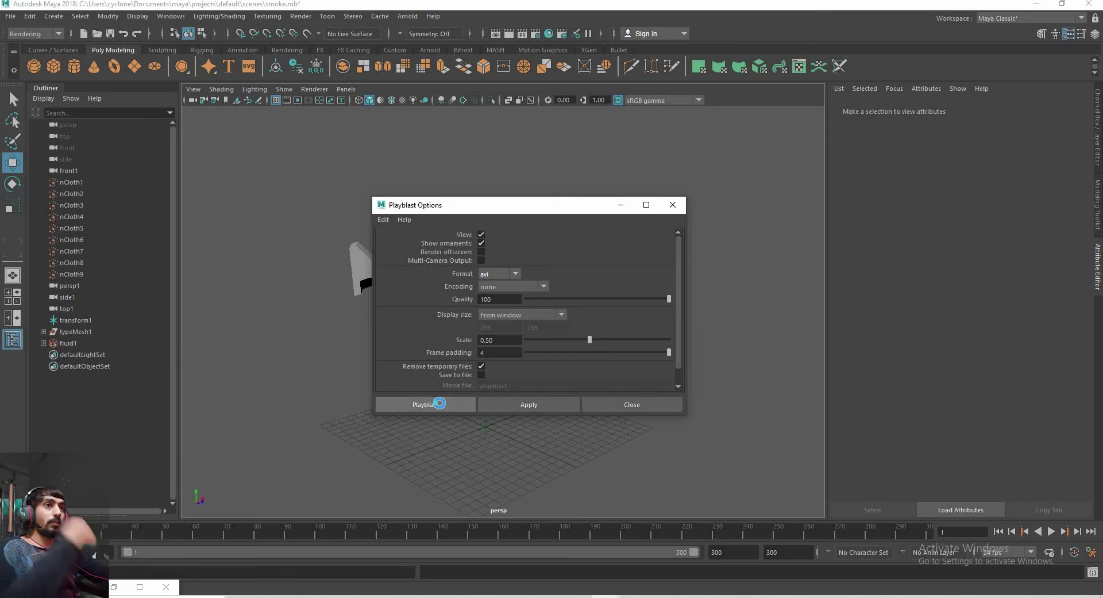
left_click(439, 403)
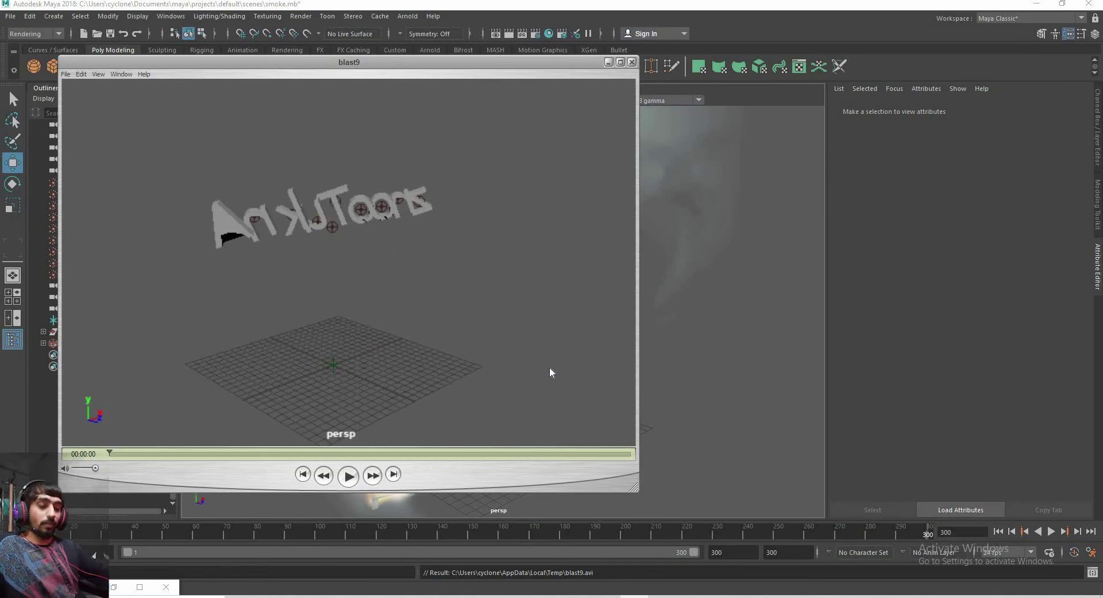
Play blast9 full screen, pausing and resuming, then scrub back to its first frame
double_click(550, 367)
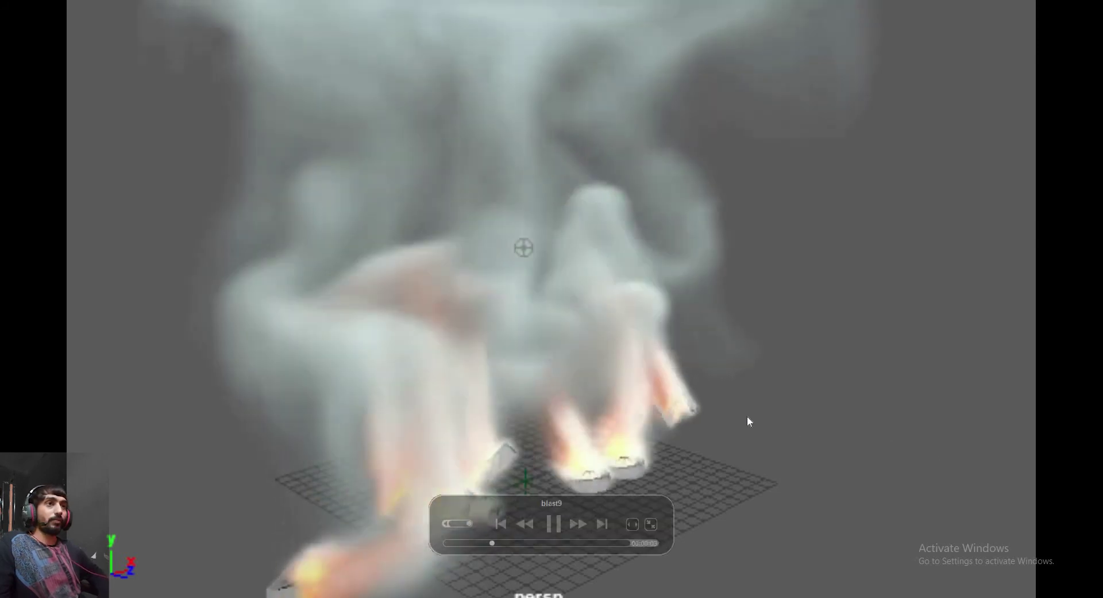
key("space")
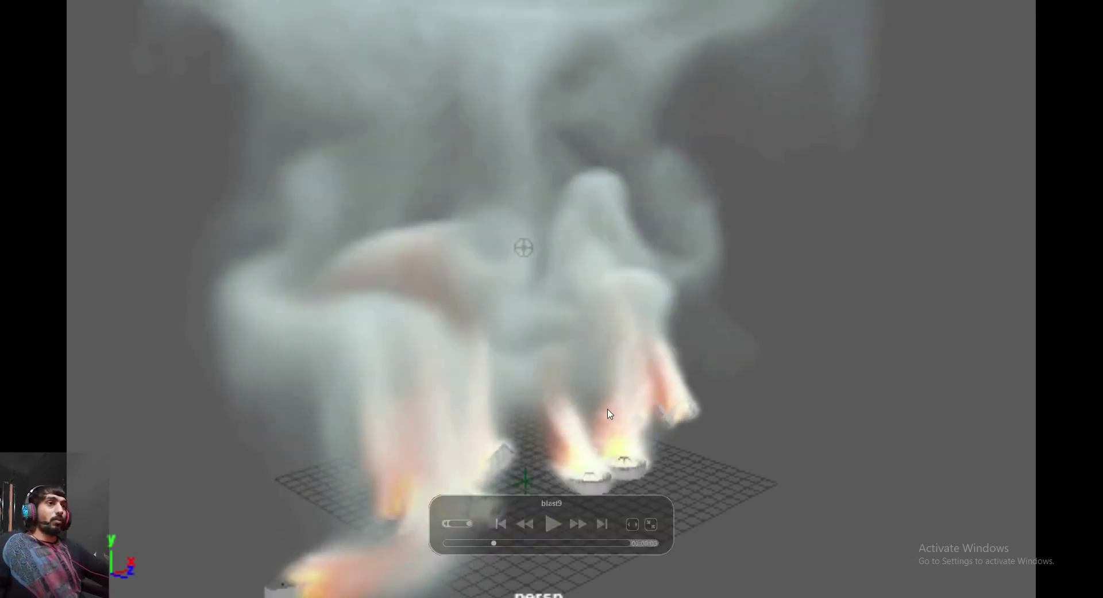
key("space")
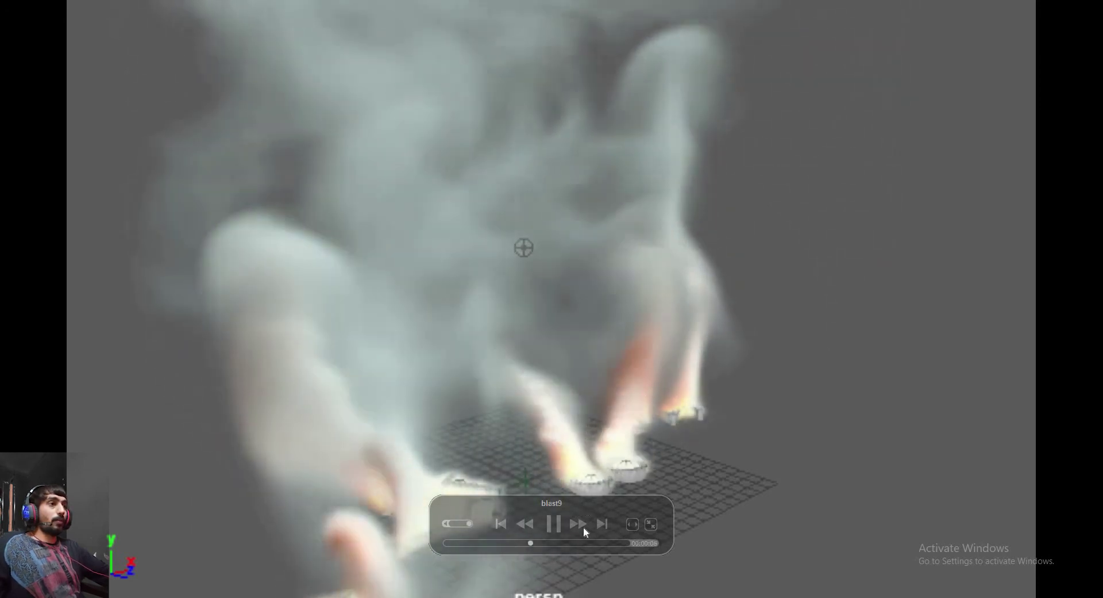
key("space")
key("space")
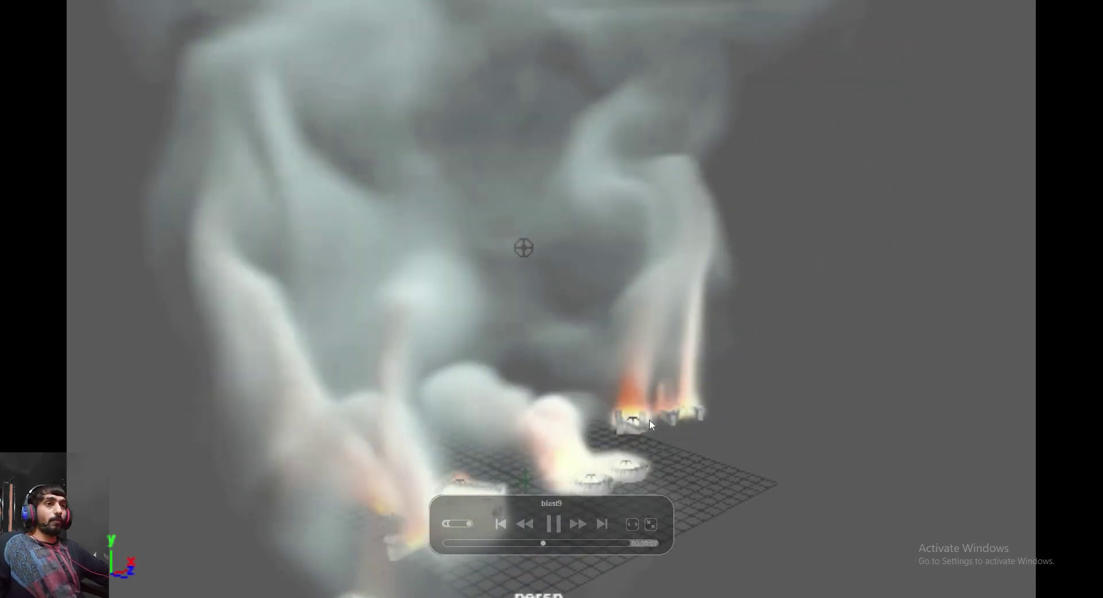
key("space")
left_click_drag(543, 543, 365, 562)
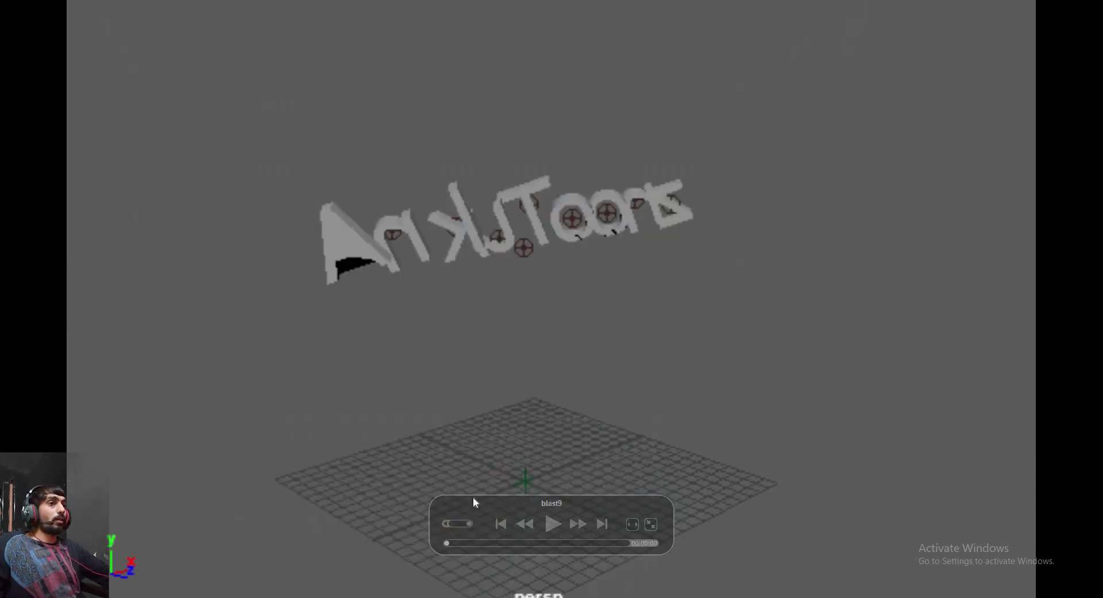
Close blast9 and record a new playblast with Display size From Render Settings
left_click(650, 524)
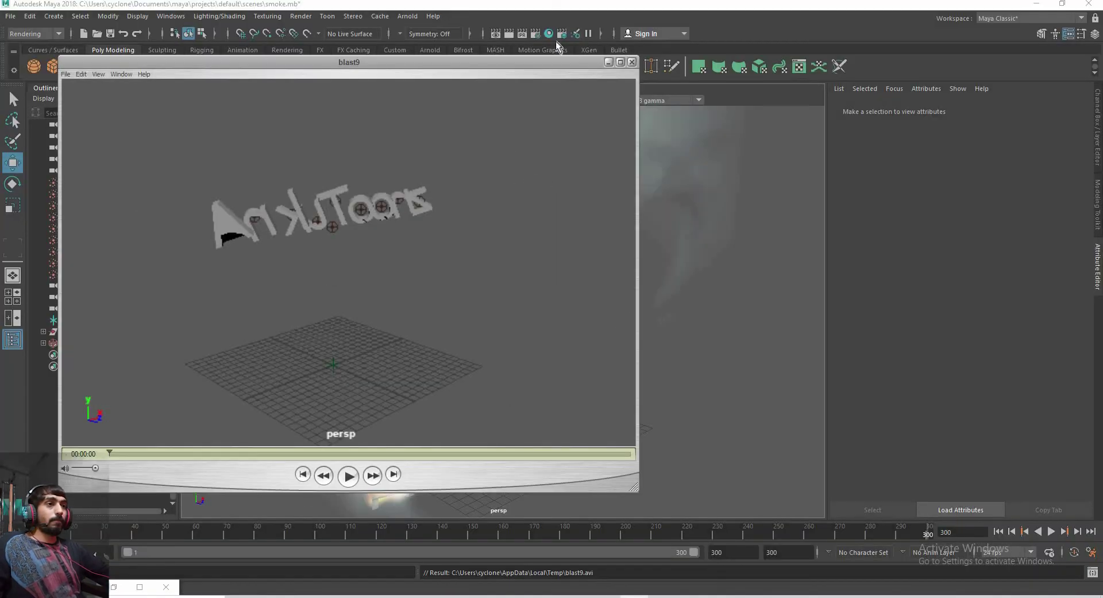
left_click(631, 62)
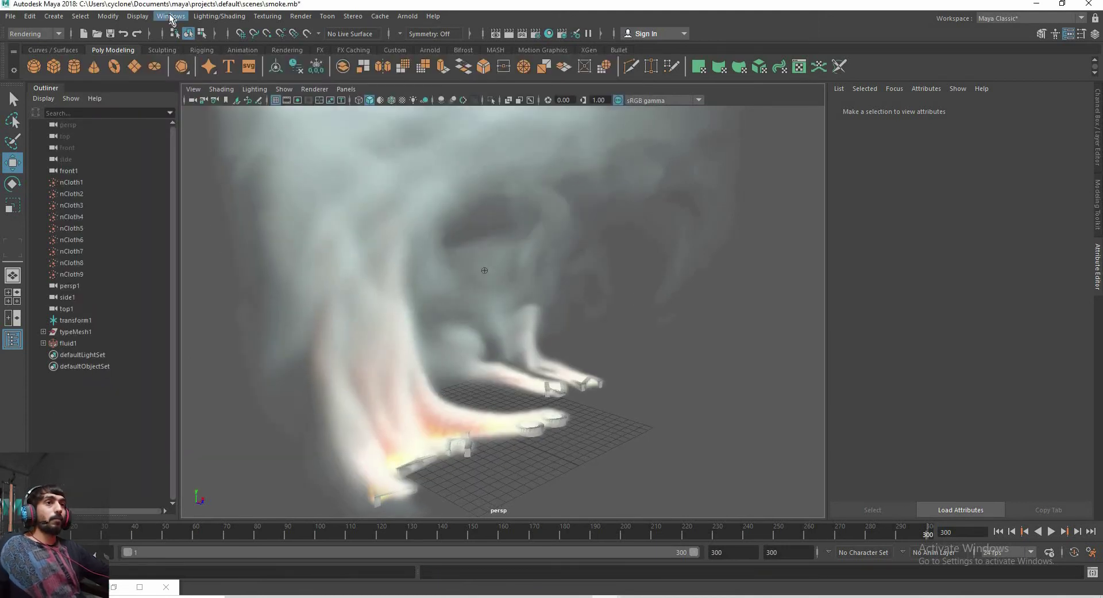
right_click(381, 529)
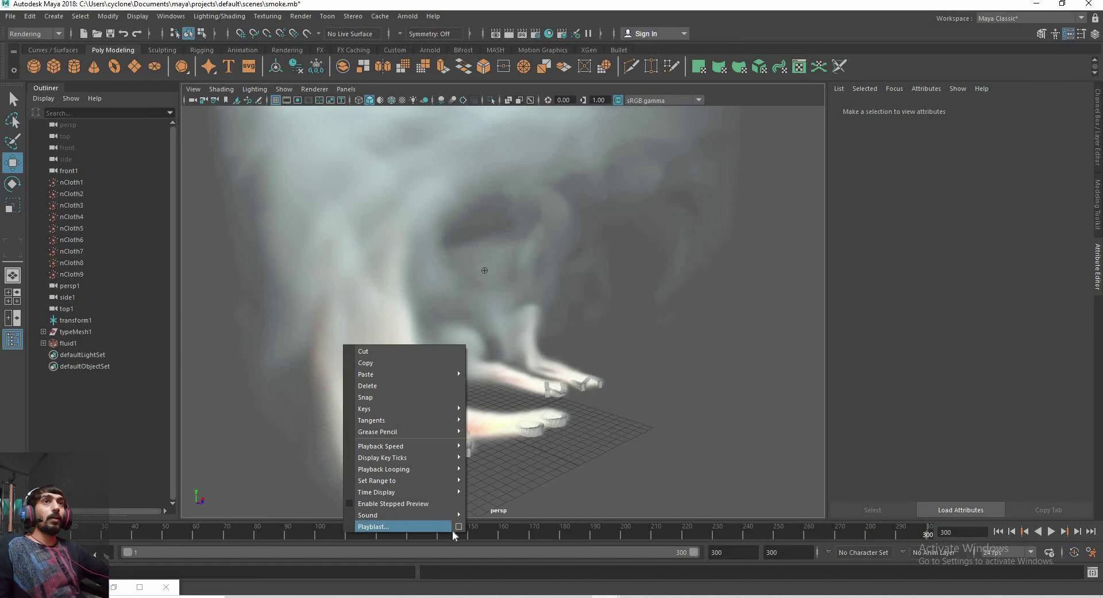
left_click(458, 525)
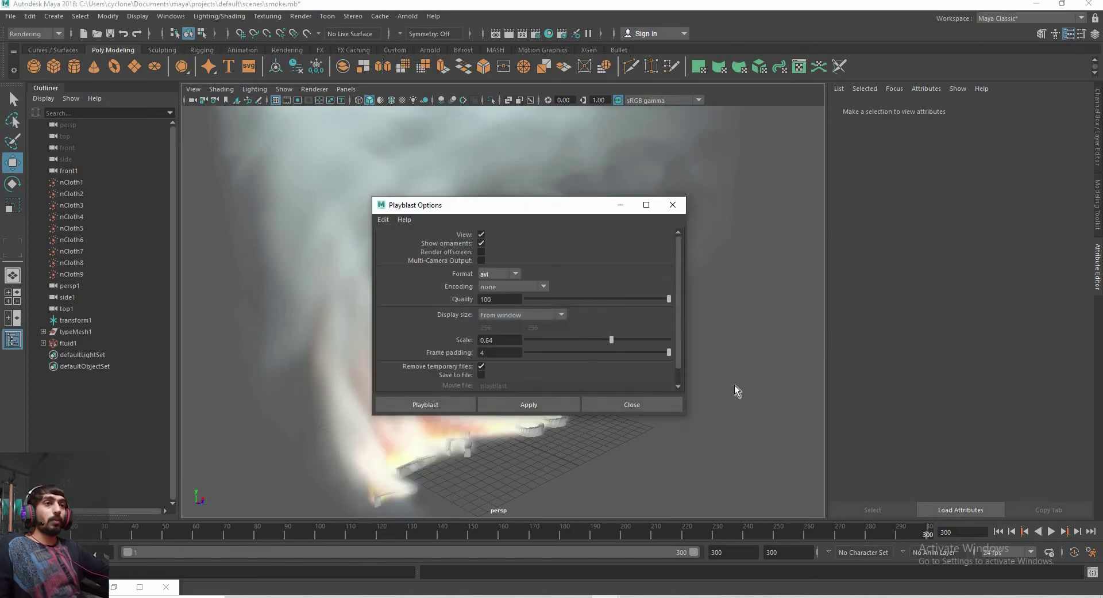
left_click(506, 312)
left_click(509, 333)
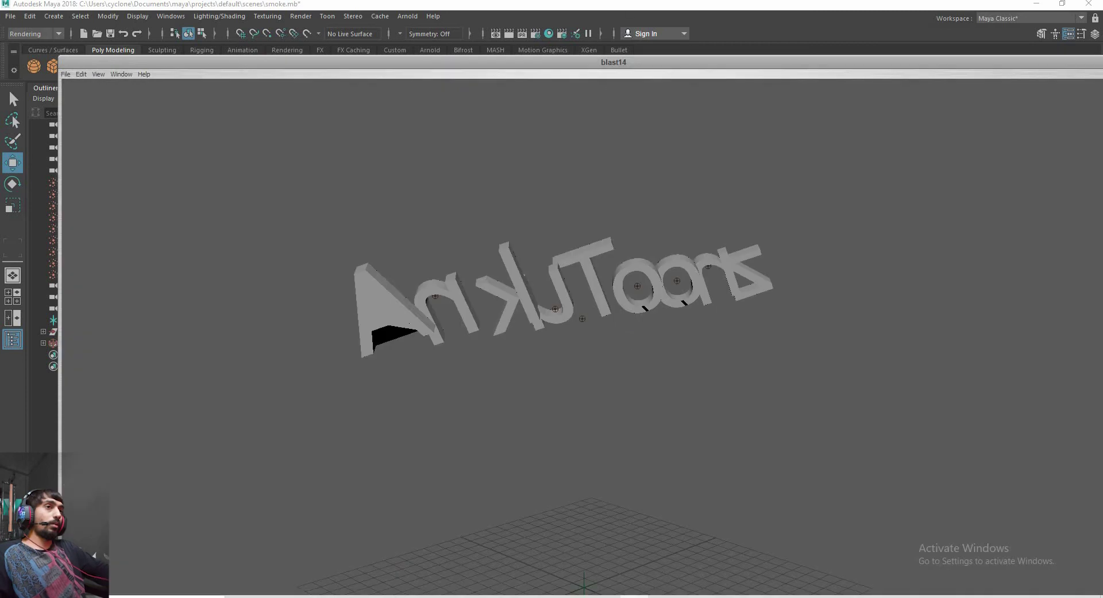
Watch blast14 full screen, close the player, and orbit the viewport around the flames
double_click(610, 147)
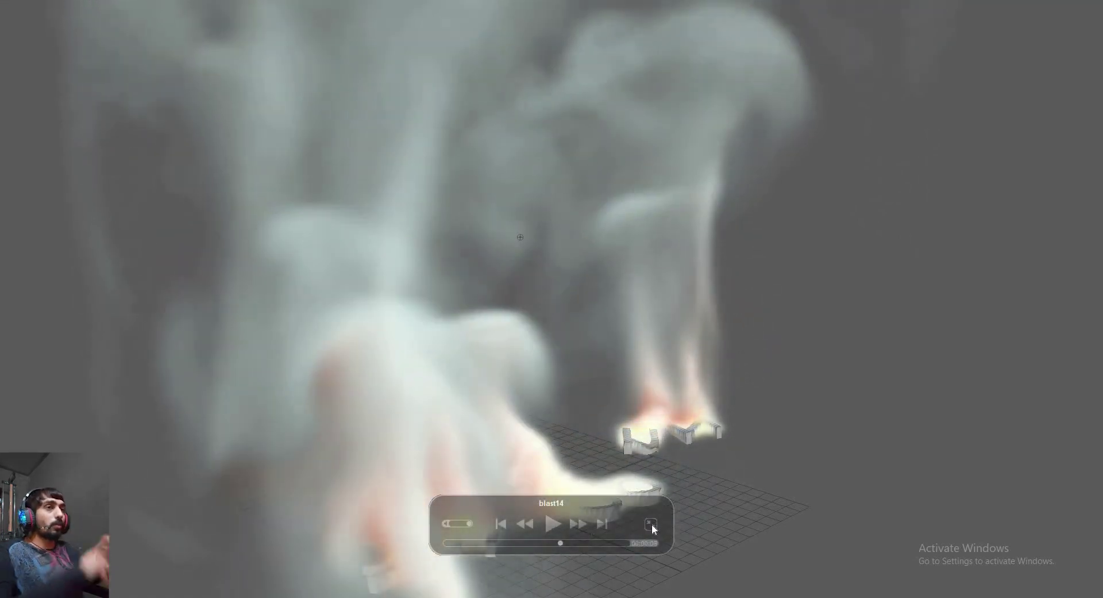
left_click(652, 524)
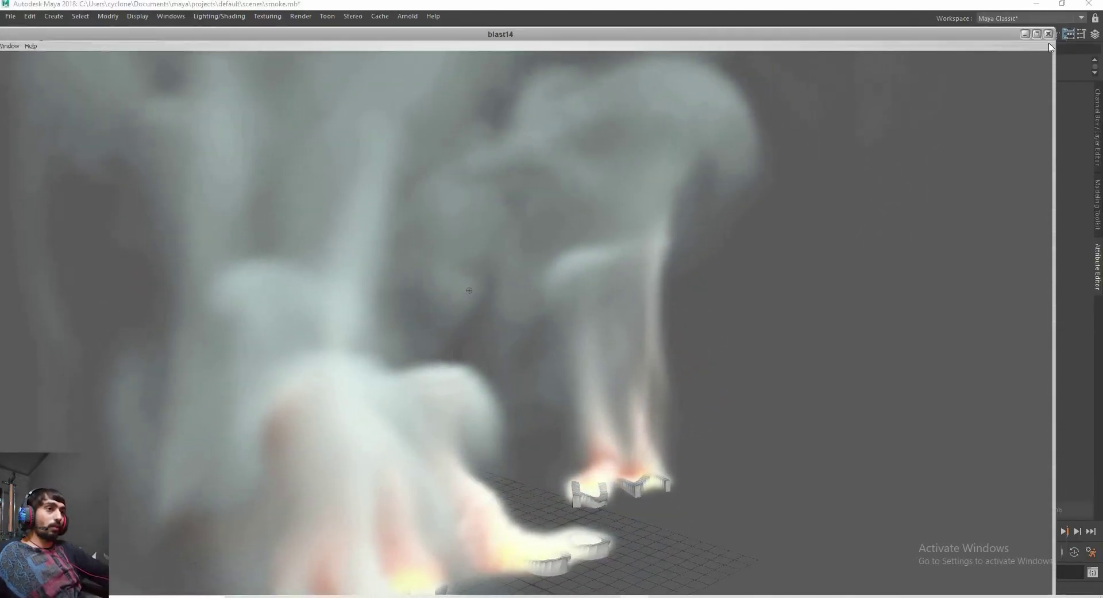
left_click(1035, 29)
mouse_move(615, 390)
left_mouse_down("alt")
mouse_move(637, 450)
mouse_move(732, 384)
mouse_move(582, 451)
mouse_move(778, 312)
mouse_move(746, 297)
left_mouse_up("alt")
Play the fire simulation live while orbiting, then stop and reset to frame 1
key("Escape")
key("alt+shift+v")
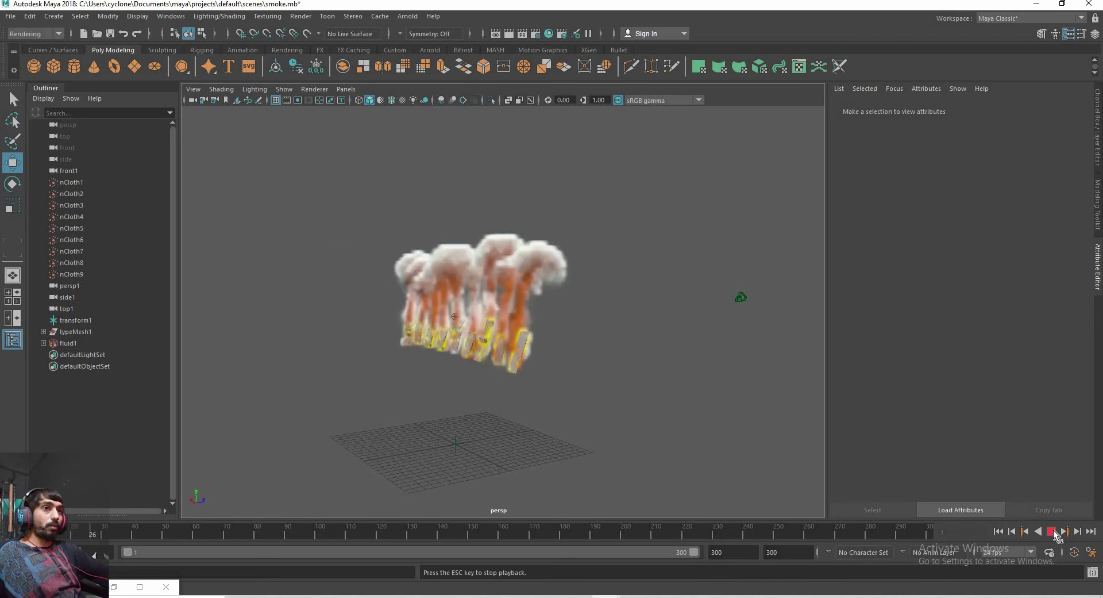
mouse_move(582, 394)
left_mouse_down("alt")
mouse_move(546, 414)
mouse_move(492, 485)
mouse_move(581, 423)
mouse_move(598, 438)
mouse_move(514, 468)
mouse_move(497, 458)
mouse_move(603, 460)
left_mouse_up("alt")
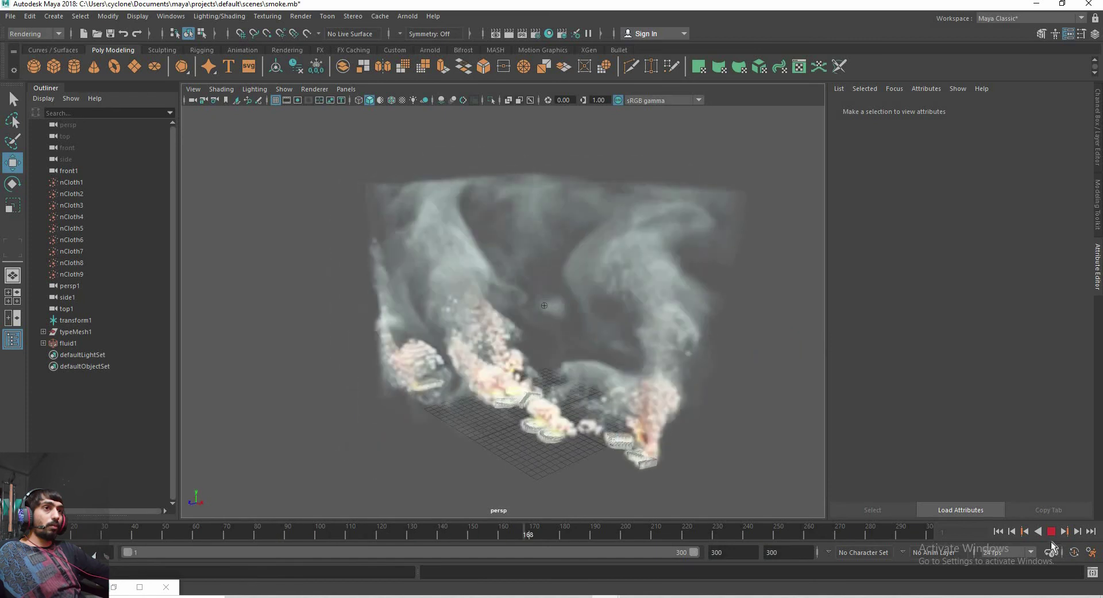
left_click(113, 532)
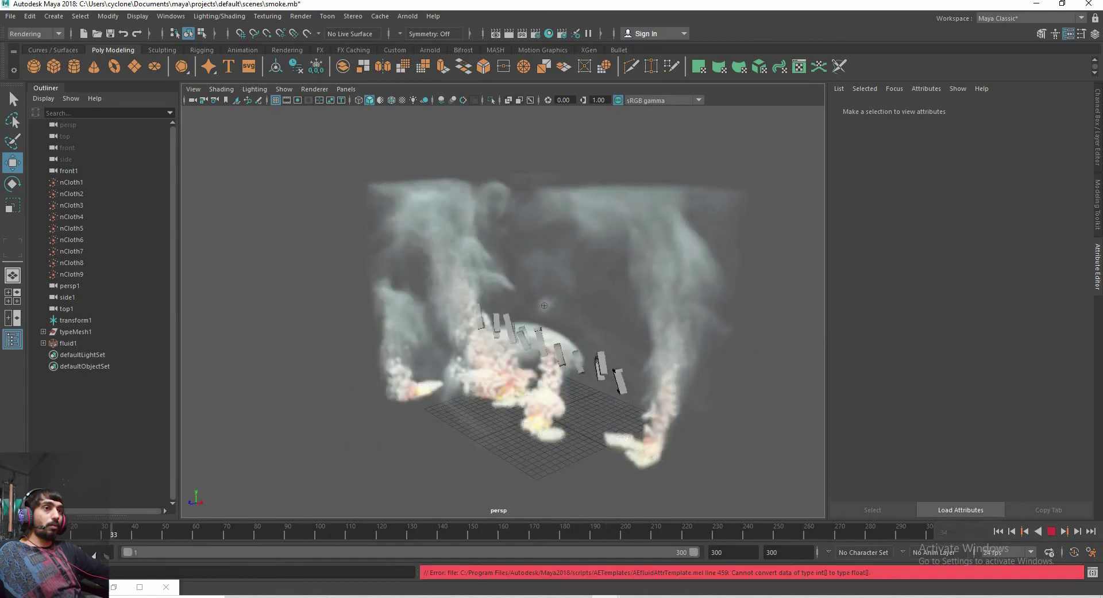
key("alt+shift+v")
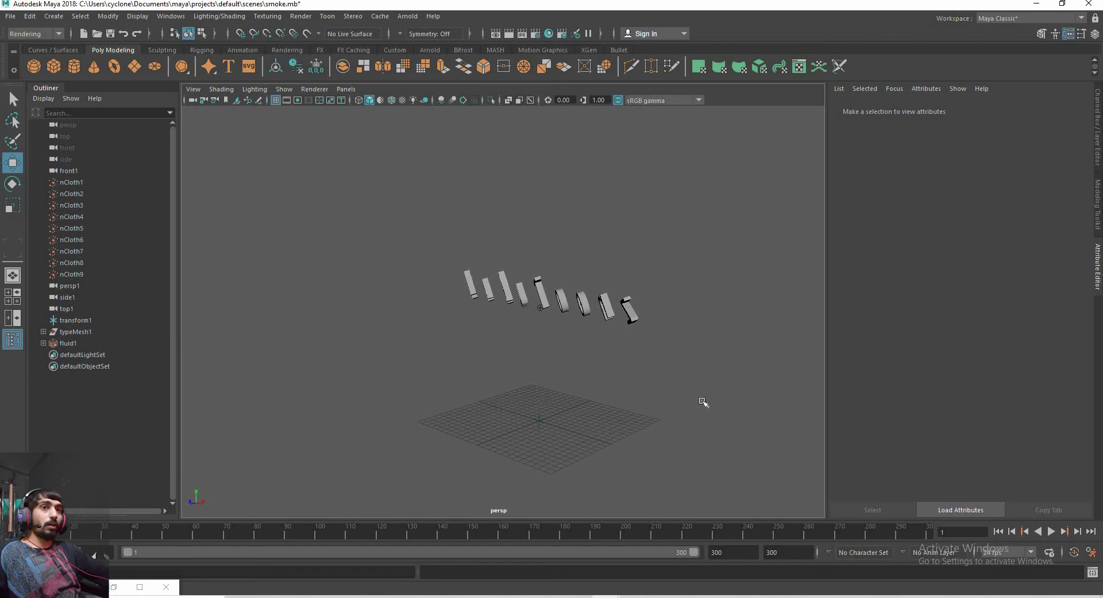
mouse_move(700, 410)
left_mouse_down("alt")
mouse_move(825, 398)
mouse_move(704, 400)
left_mouse_up("alt")
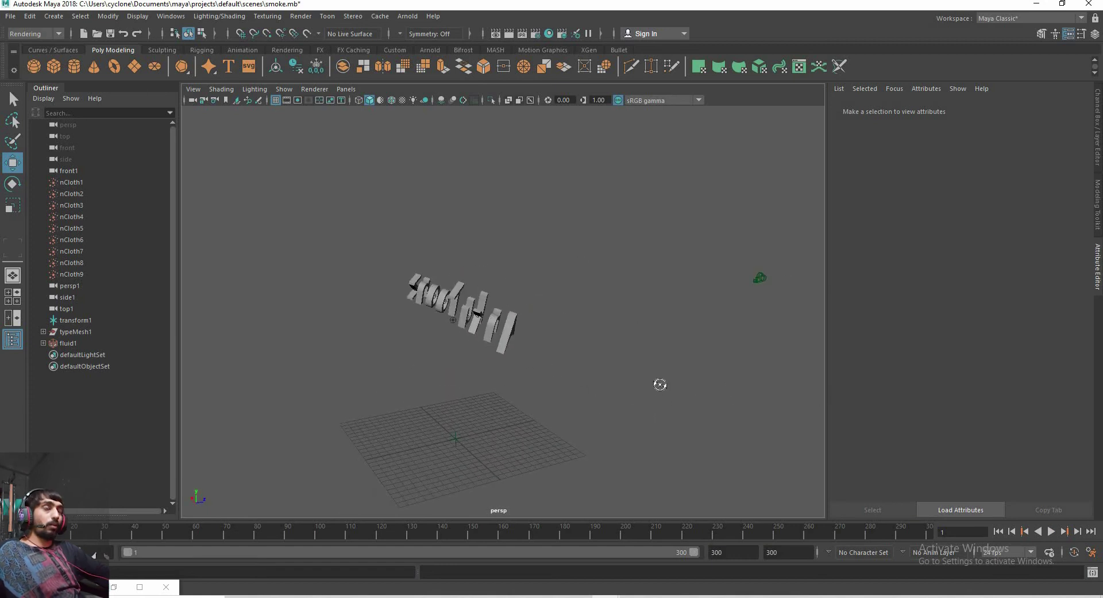
Open Playblast options from the time slider to record the fire-and-smoke preview as blast19
right_click(198, 533)
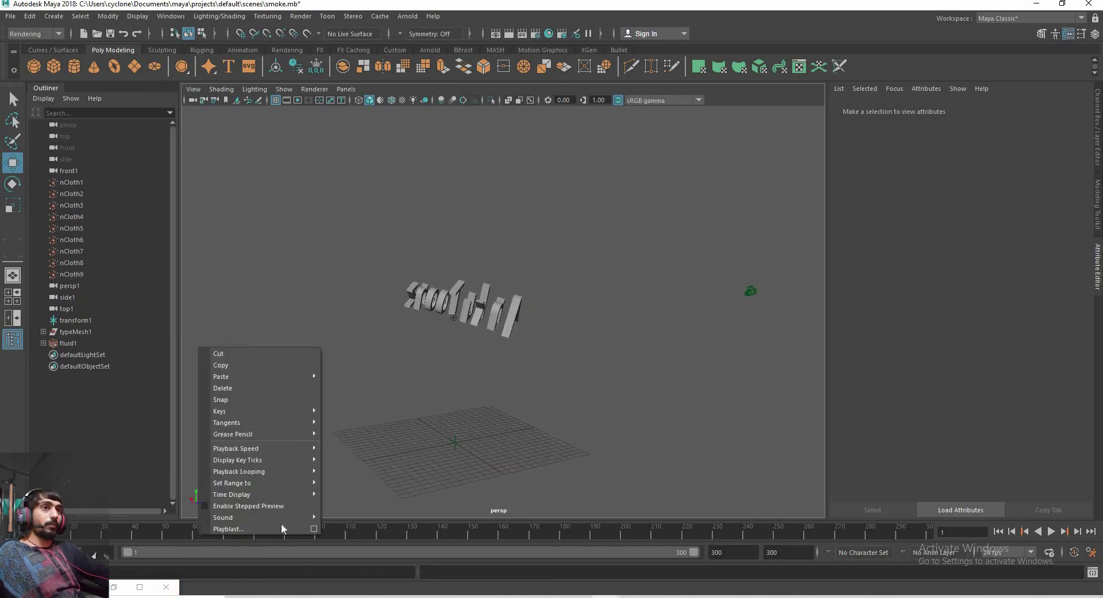
left_click(315, 528)
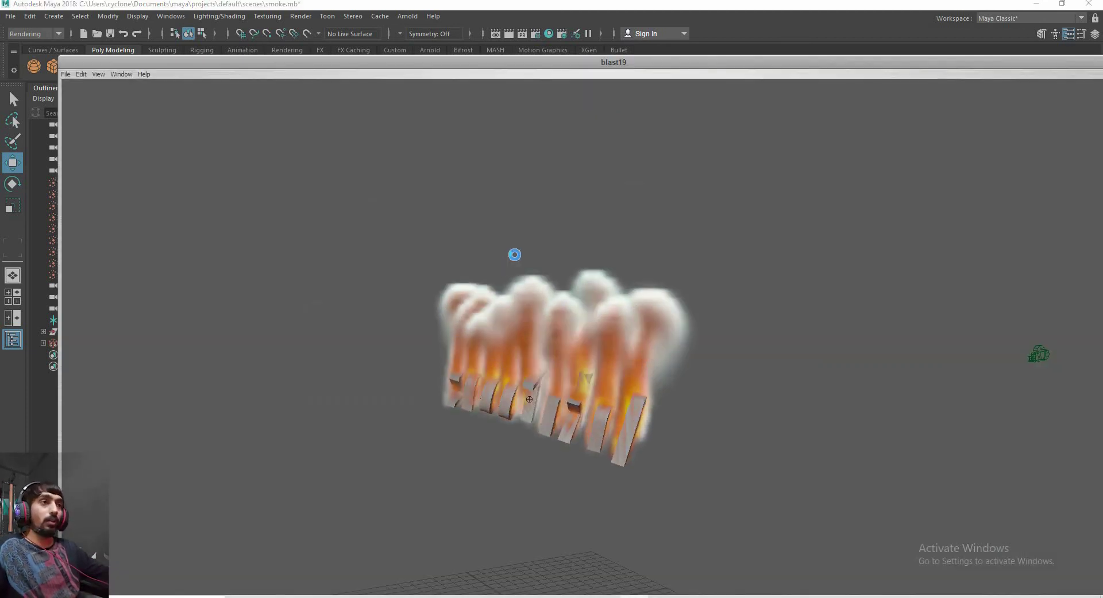
double_click(515, 255)
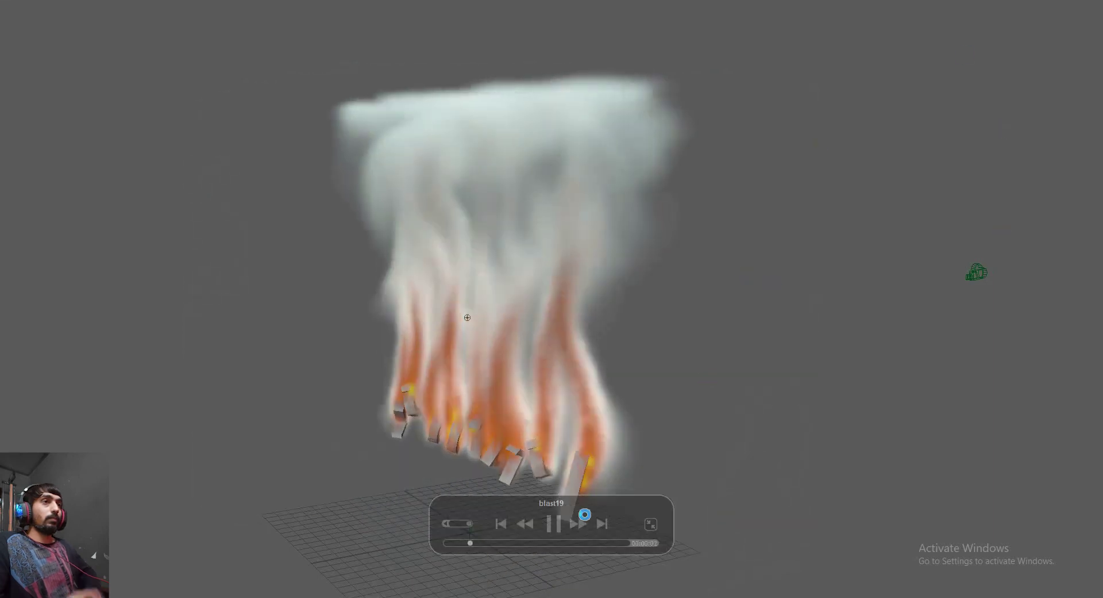
left_click(648, 519)
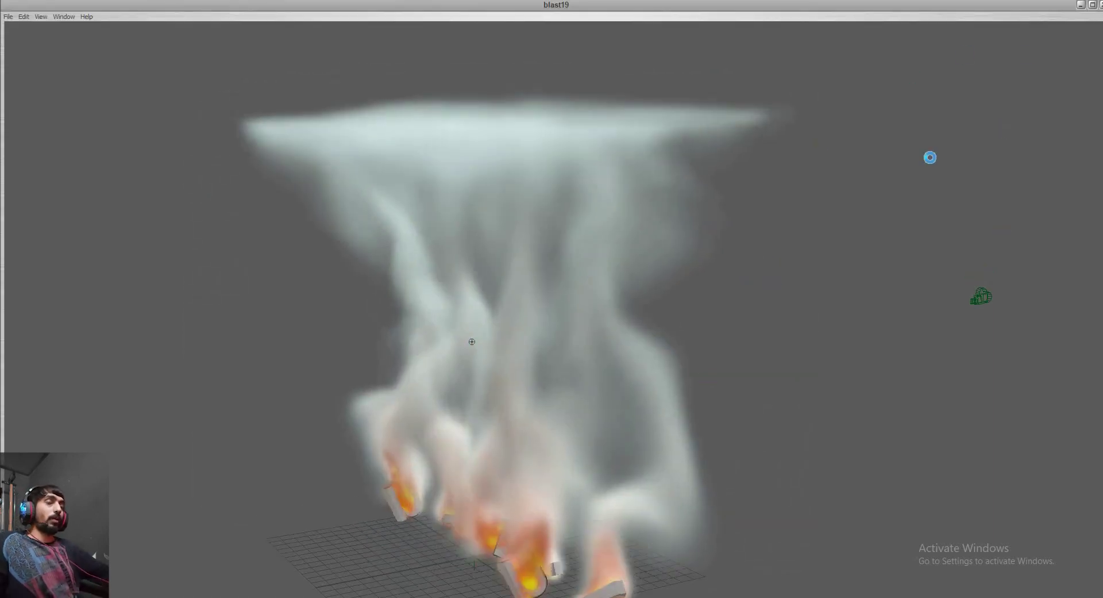
Close the blast19 preview, frame the camera closer on the fire, and replay from frame 1
key("Escape")
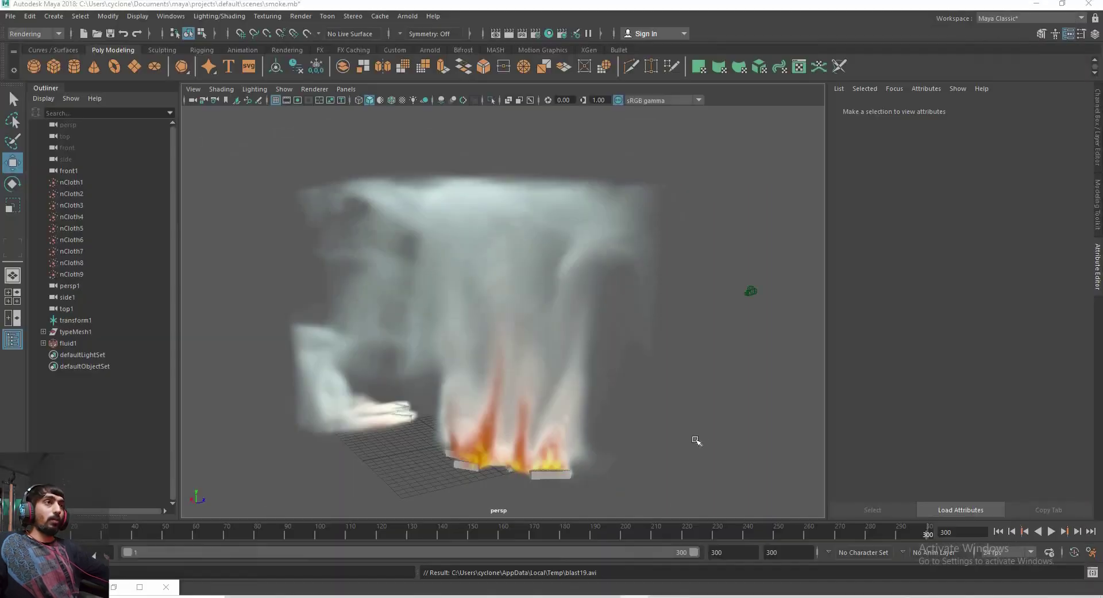
mouse_move(649, 405)
left_mouse_down("alt")
mouse_move(562, 414)
mouse_move(506, 323)
mouse_move(496, 340)
mouse_move(509, 359)
left_mouse_up("alt")
scroll(458, 381, "up", 2)
scroll(458, 374, "up", 2)
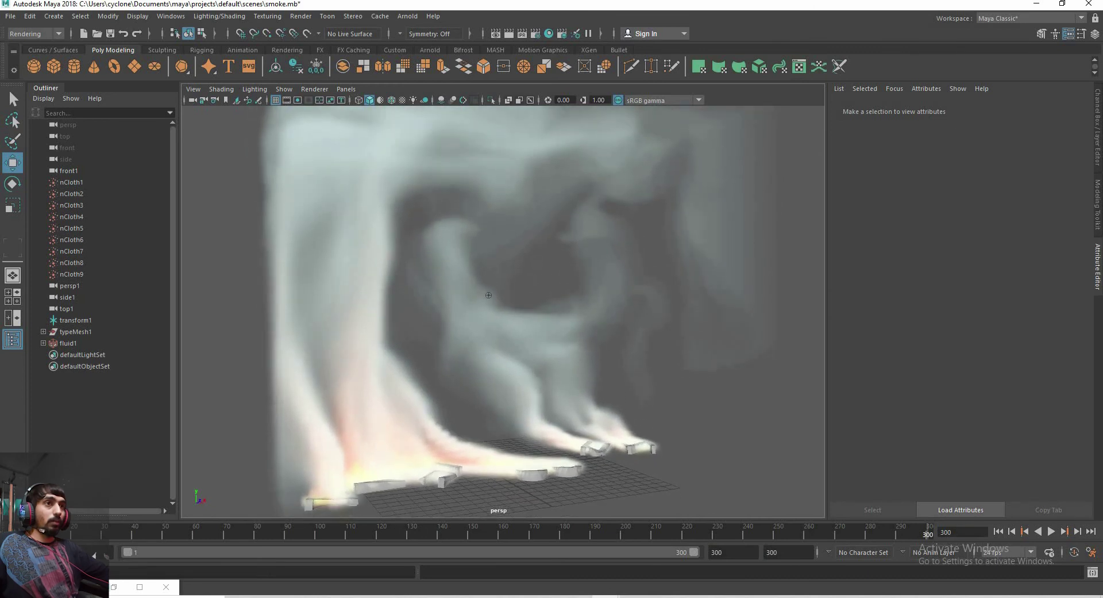
key("alt+v")
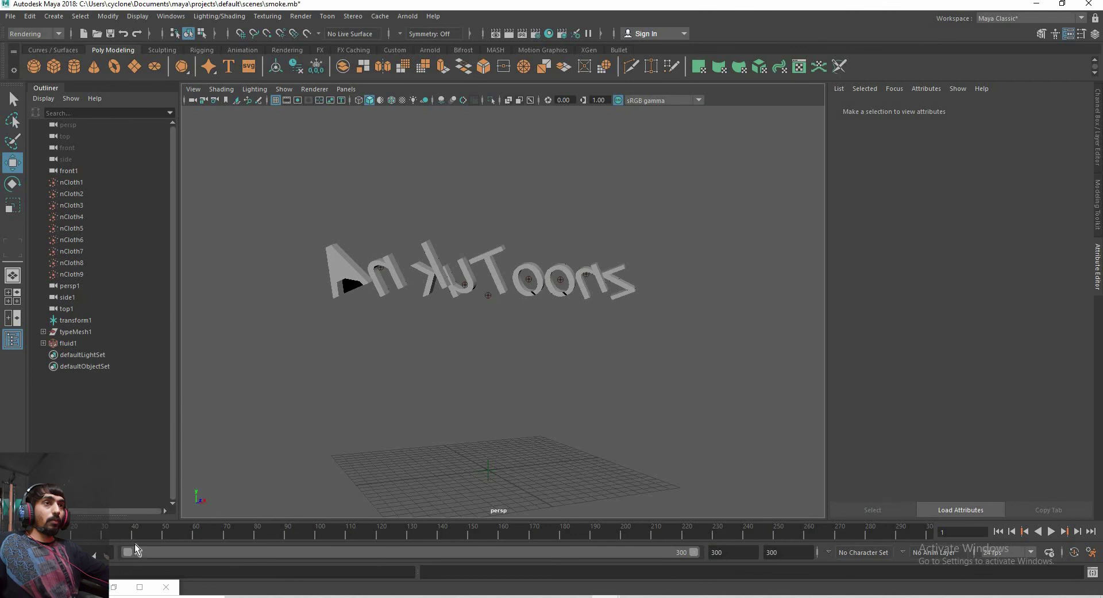
Replay the simulation, then start a new 1920×1080 AVI playblast from frame 1
right_click(198, 529)
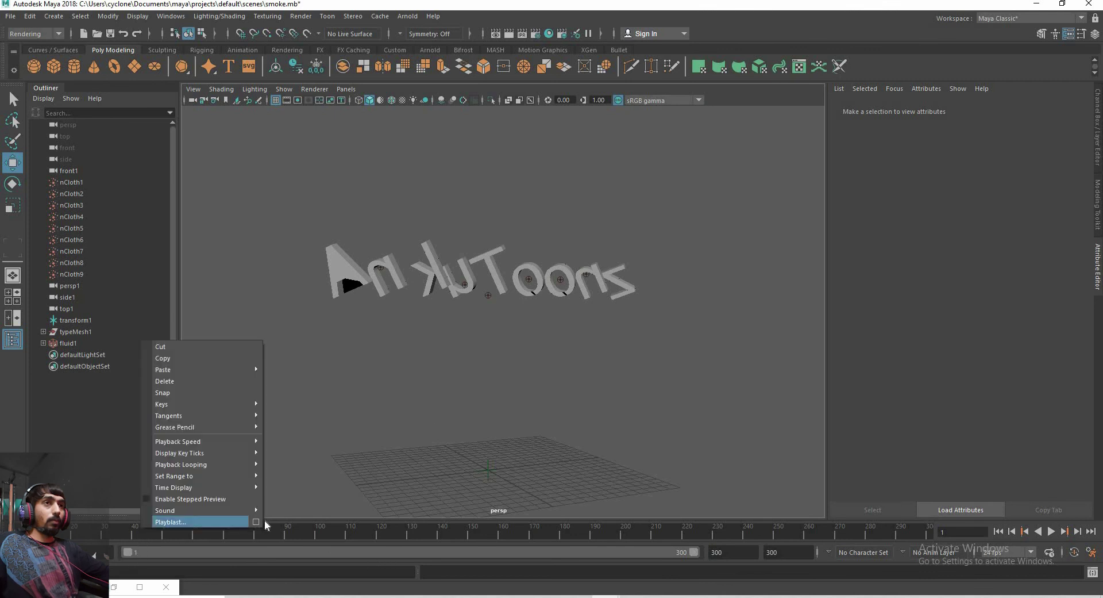
left_click(390, 417)
key("alt+v")
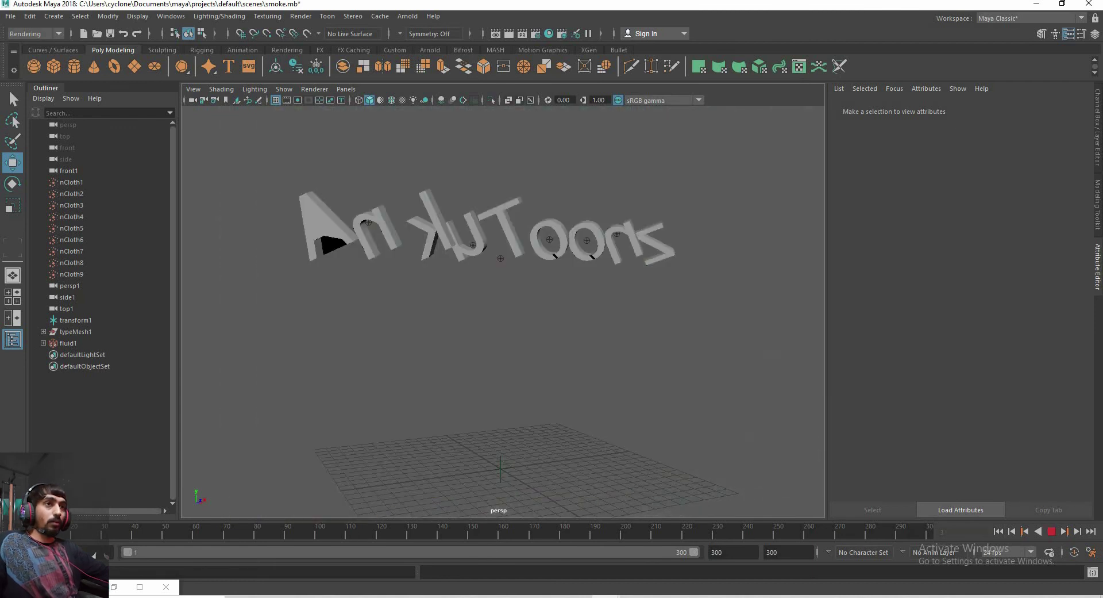
scroll(483, 403, "down", 2)
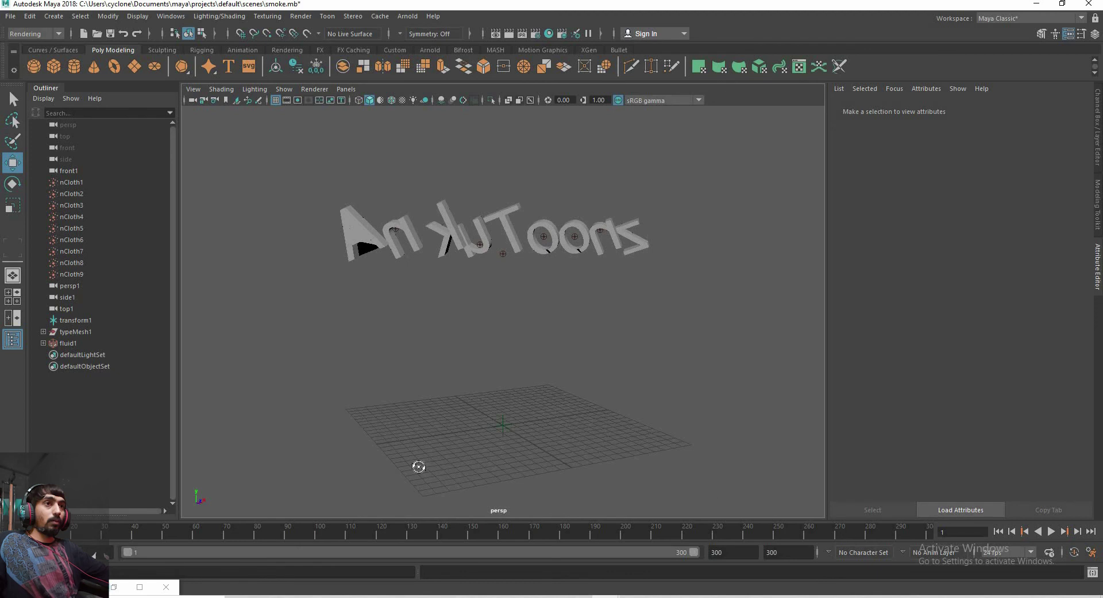
right_click(327, 536)
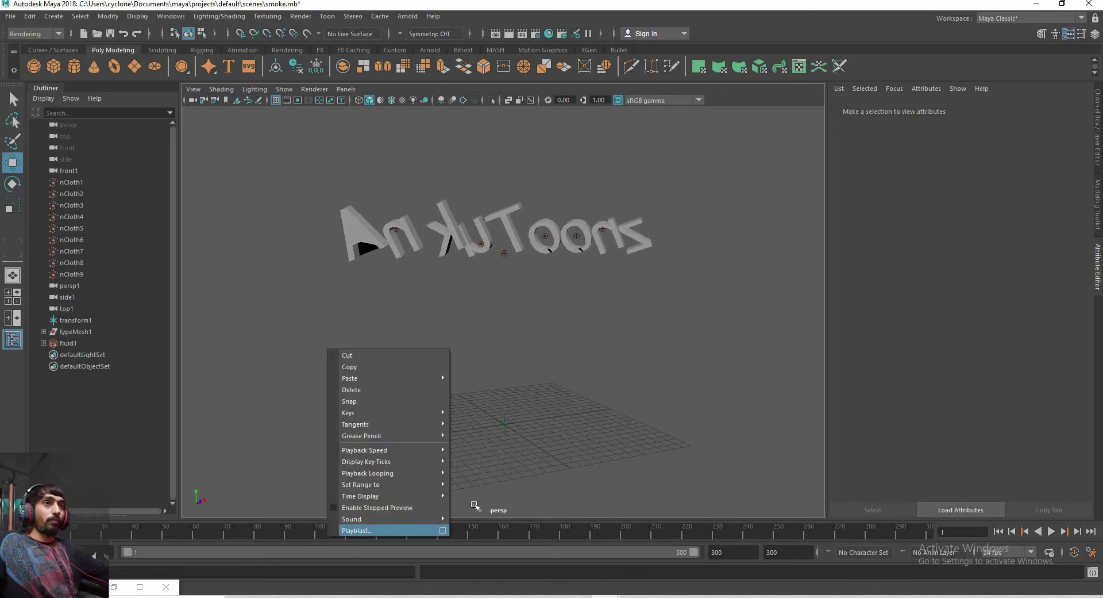
left_click(442, 530)
left_click(452, 406)
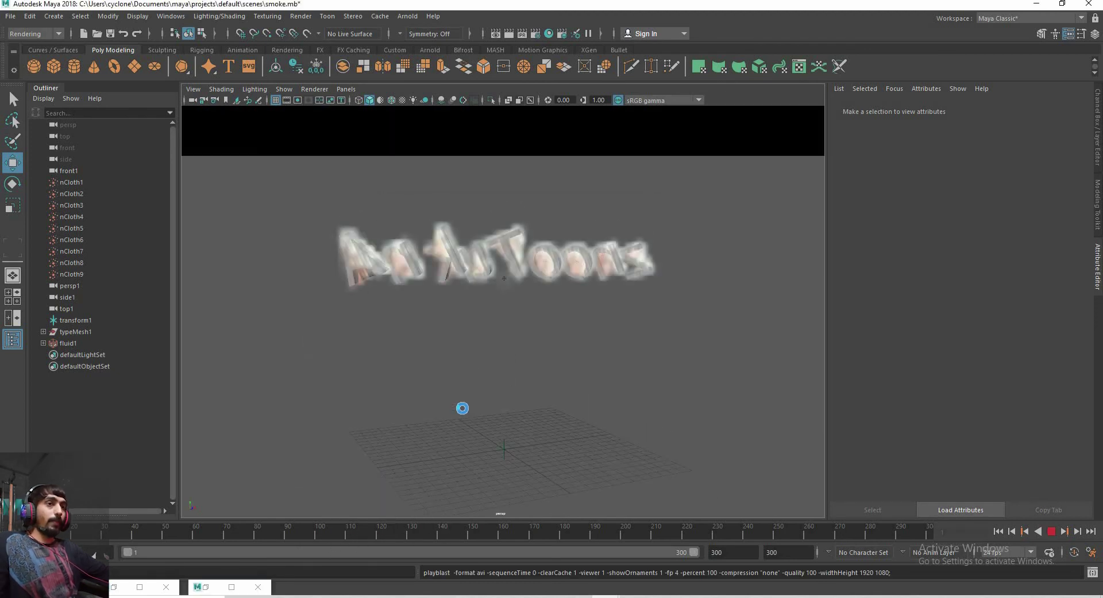